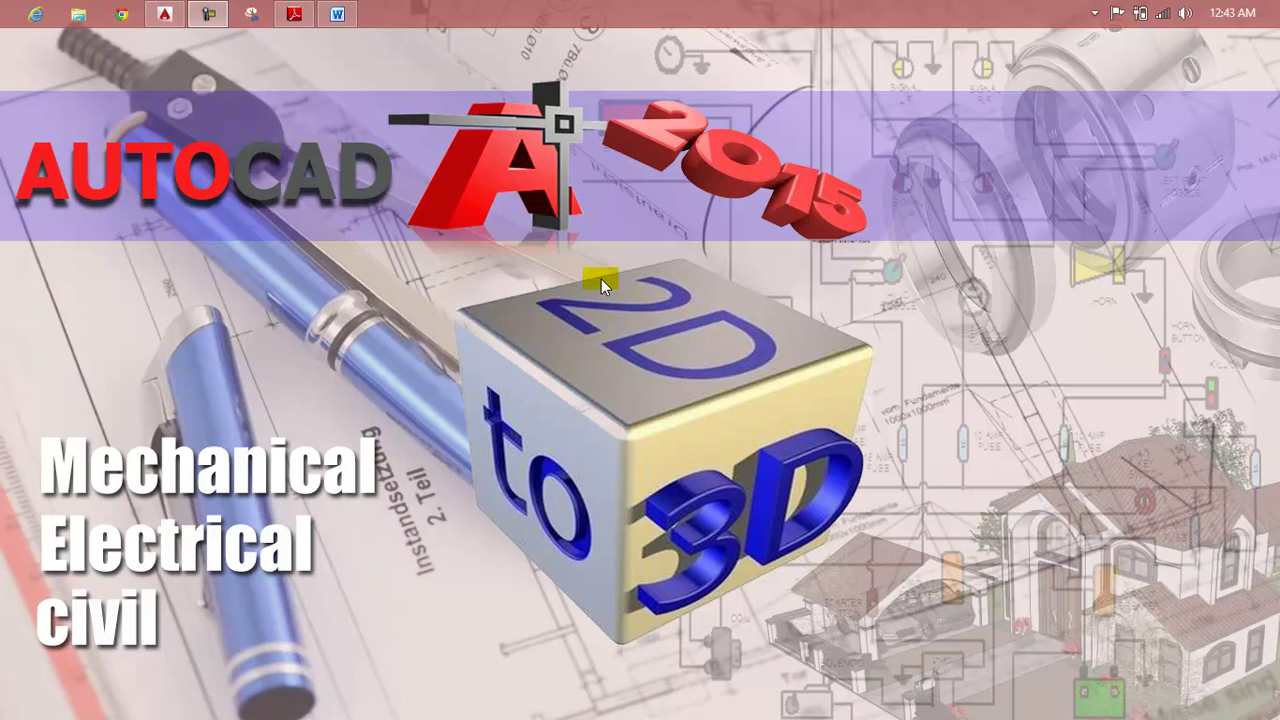
Step: Review the Lesson 141 bicycle tire notes in Word, then close the document
click(337, 13)
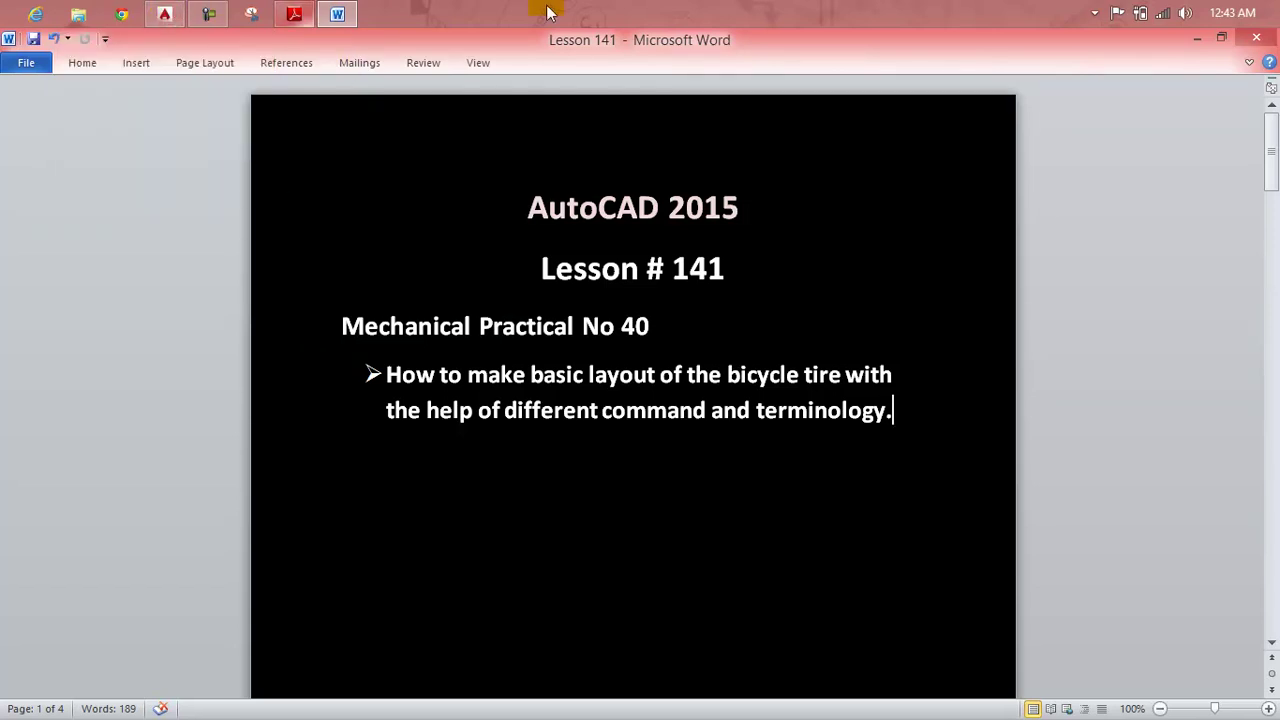
click(1191, 43)
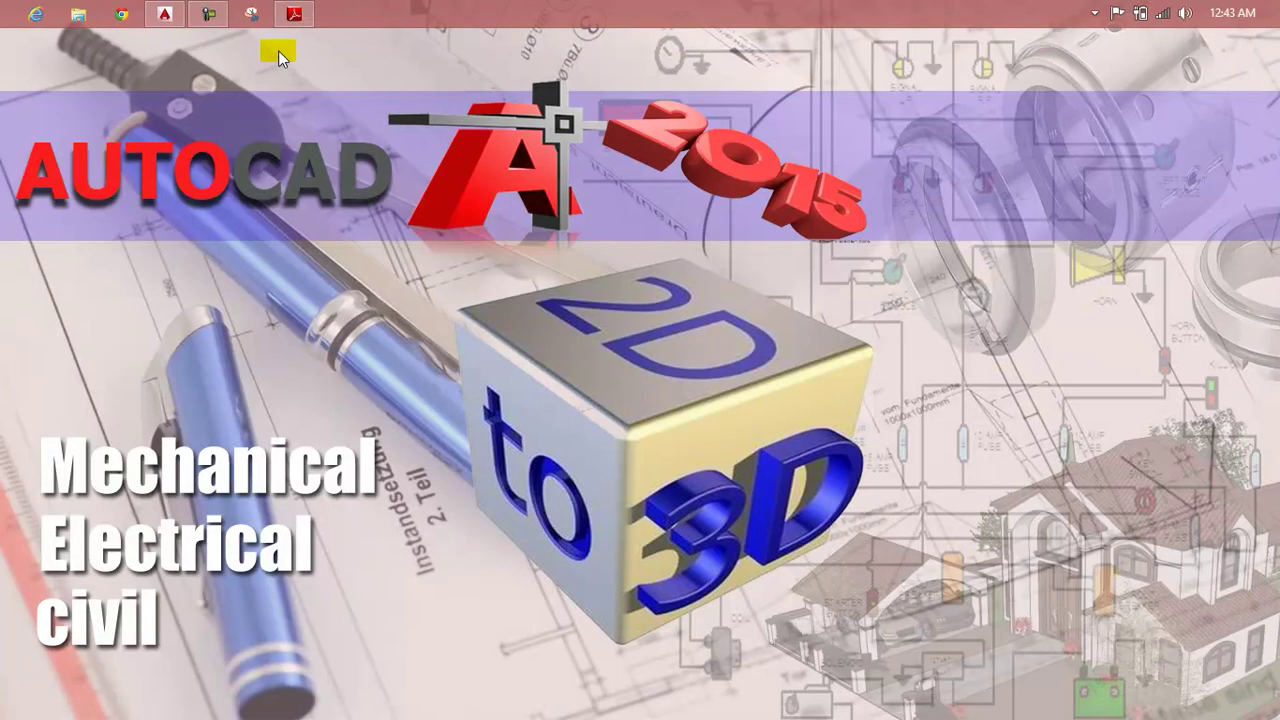
Step: Open the Lesson 141 A.pdf reference sheet and zoom it to 200%
click(295, 14)
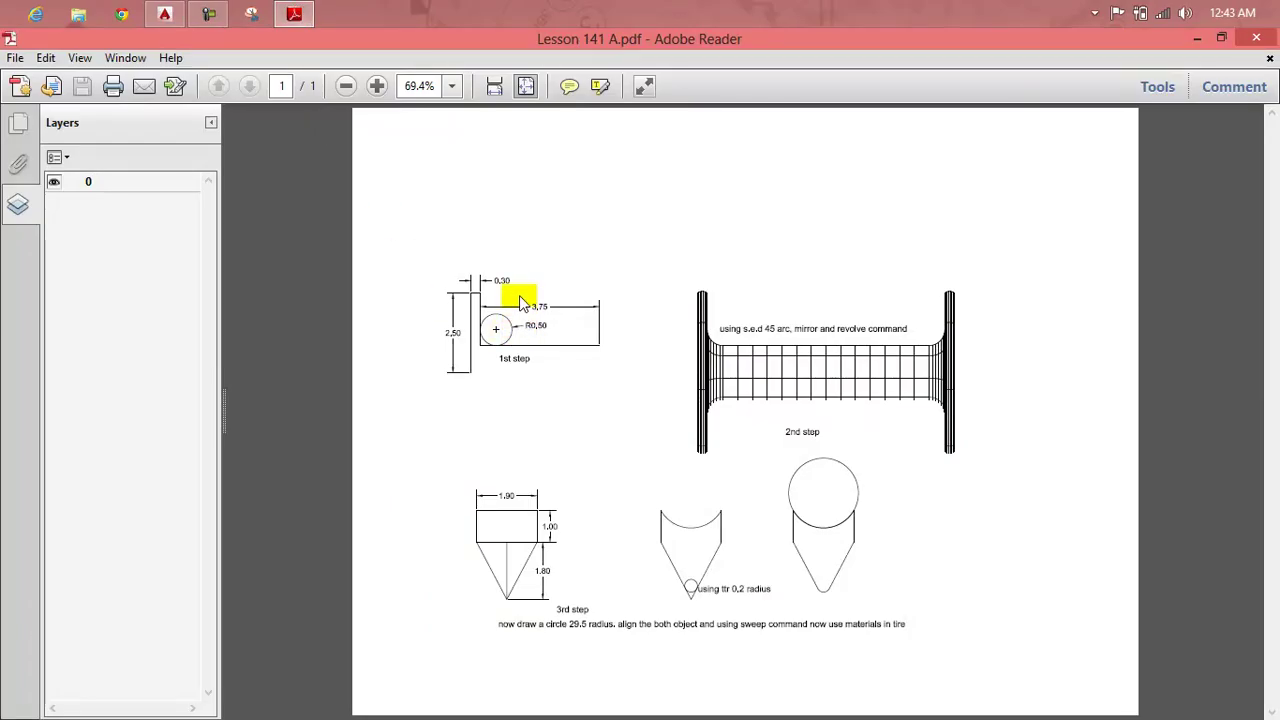
click(377, 87)
click(377, 87)
Step: Scroll through the tire step dimensions, then bring up AutoCAD's start page
ctrl+scroll(498, 307, up, 3)
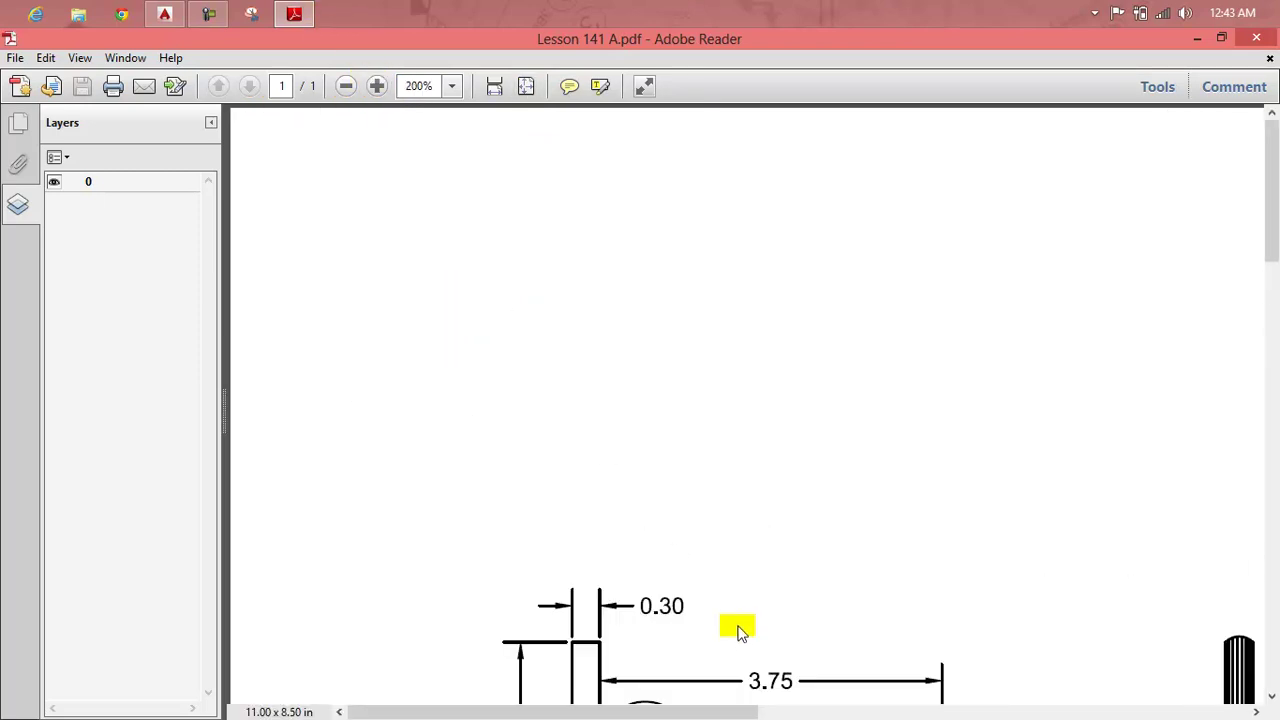
scroll(749, 606, down, 1)
scroll(749, 606, down, 2)
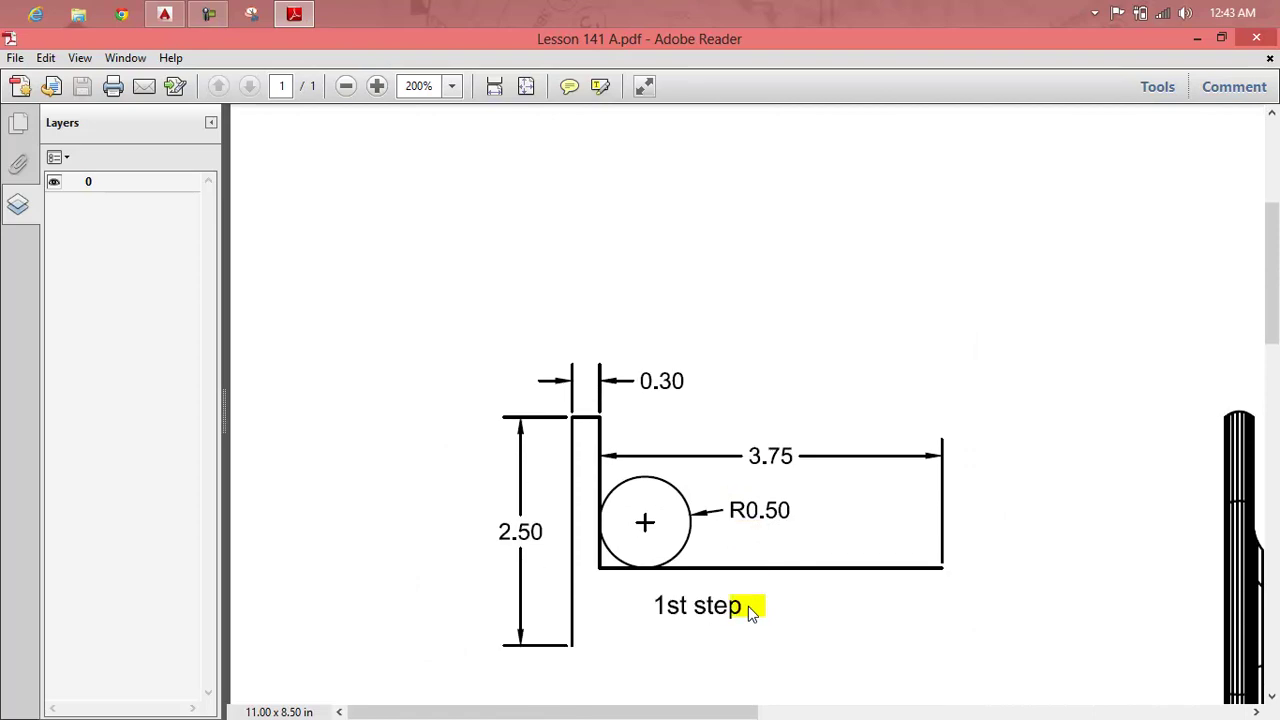
scroll(748, 606, down, 2)
scroll(748, 606, down, 1)
scroll(748, 606, down, 3)
scroll(751, 612, down, 1)
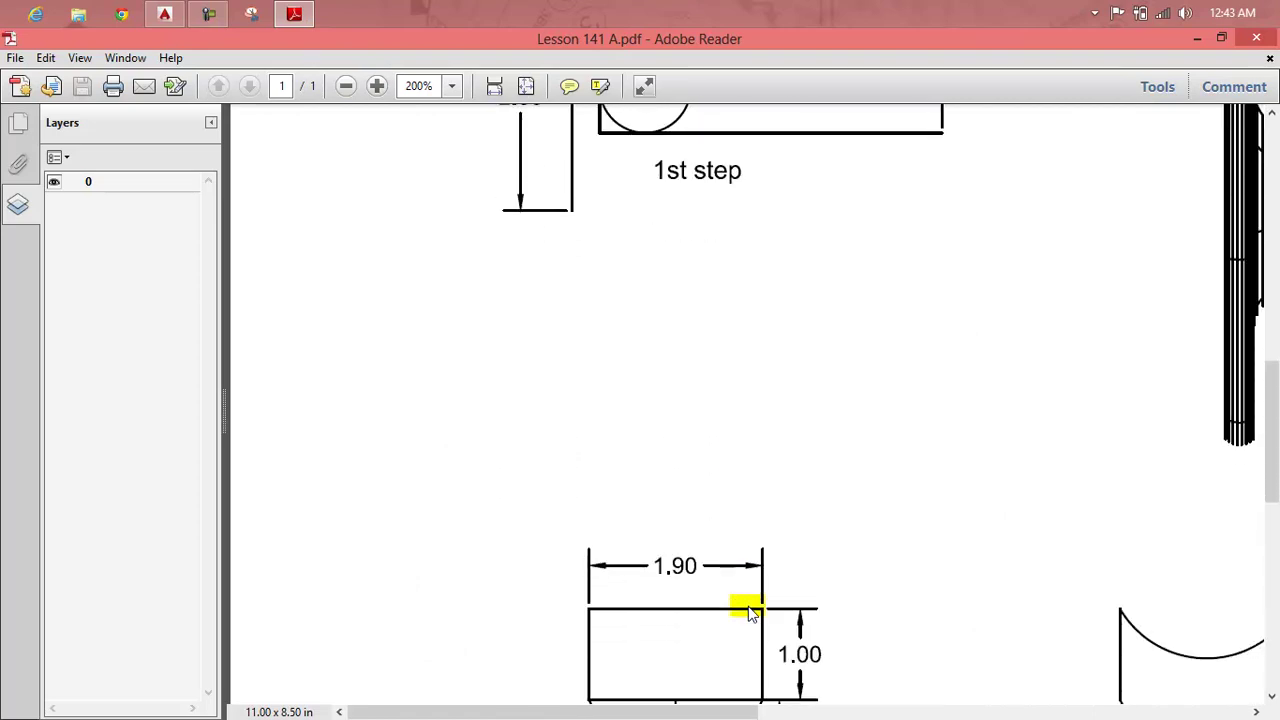
scroll(751, 612, down, 1)
scroll(751, 612, down, 2)
scroll(751, 612, down, 1)
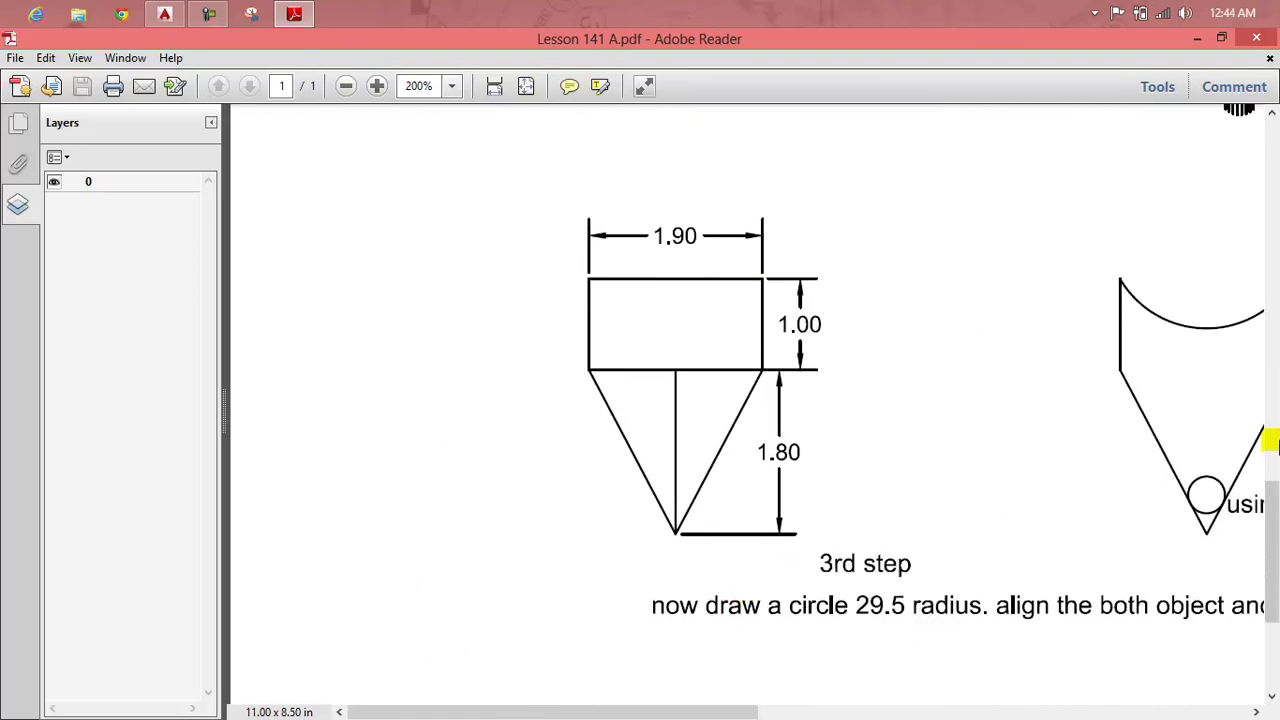
drag(1274, 523, 1274, 622)
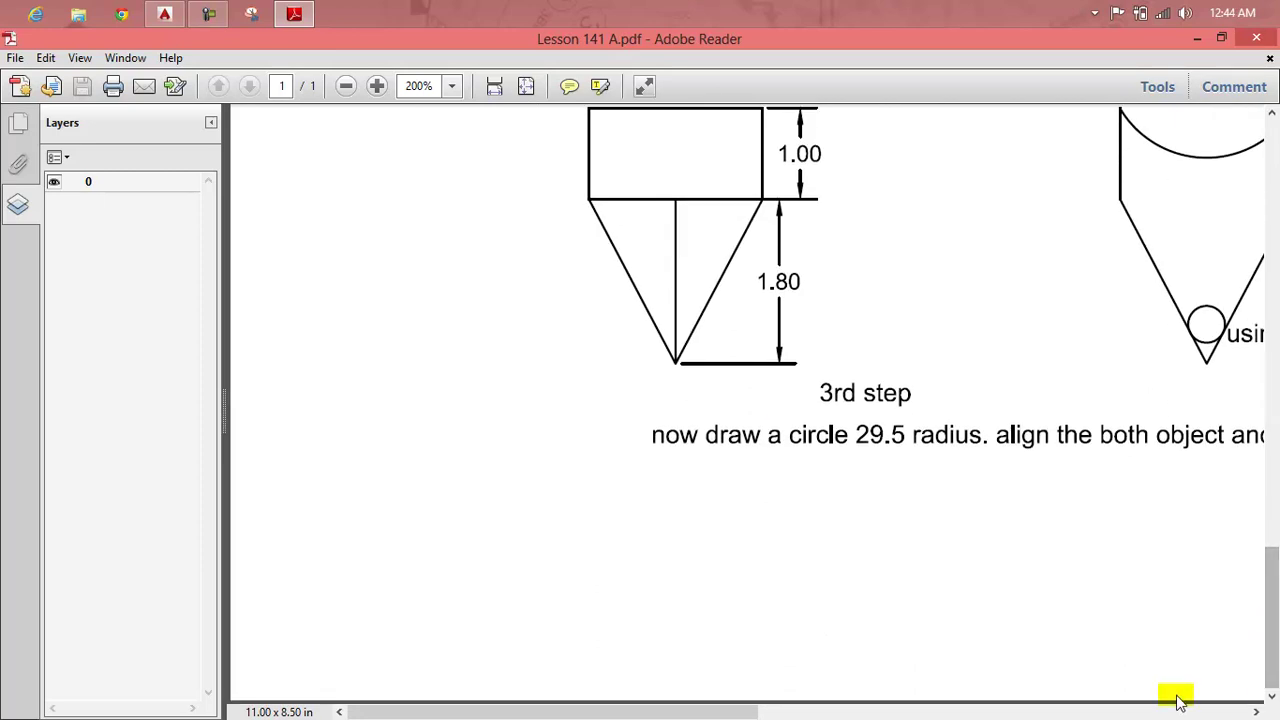
mouse_move(738, 708)
mouse_down()
mouse_move(1120, 712)
mouse_move(889, 712)
mouse_up()
drag(1270, 600, 1275, 307)
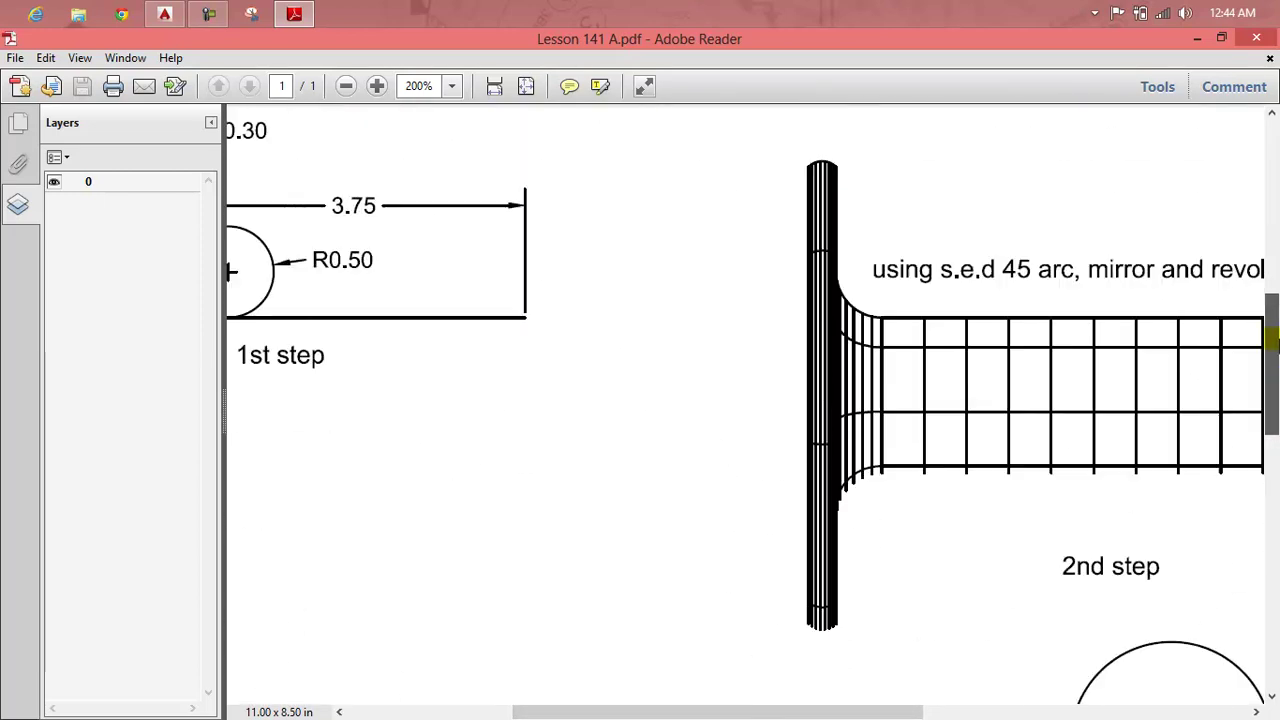
mouse_move(871, 712)
mouse_down()
mouse_move(938, 687)
mouse_move(799, 686)
mouse_up()
scroll(897, 540, up, 2)
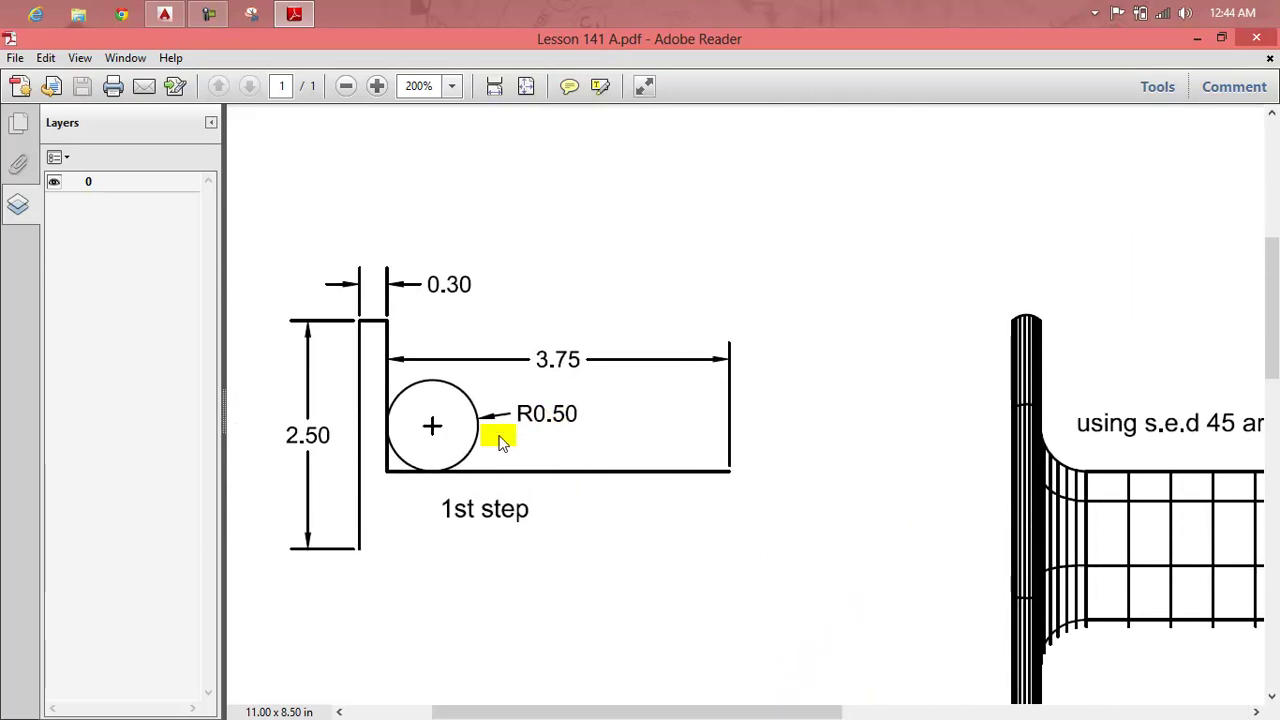
scroll(501, 443, up, 1)
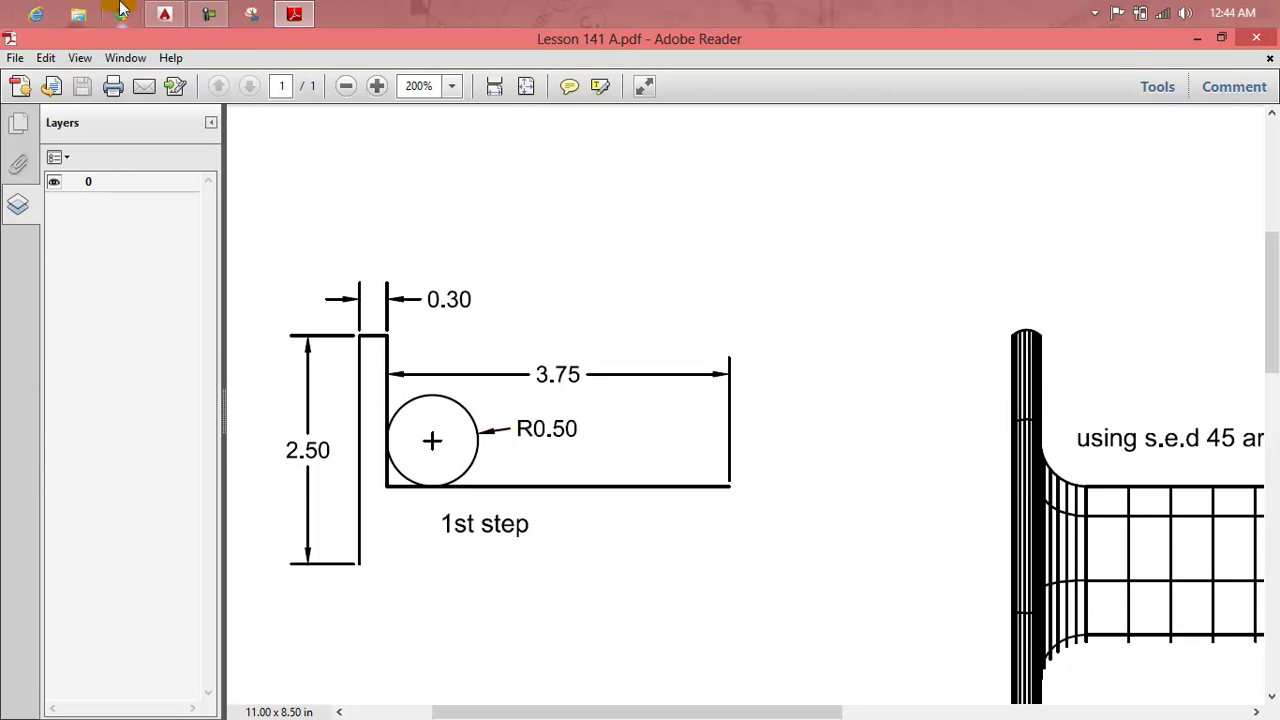
click(160, 12)
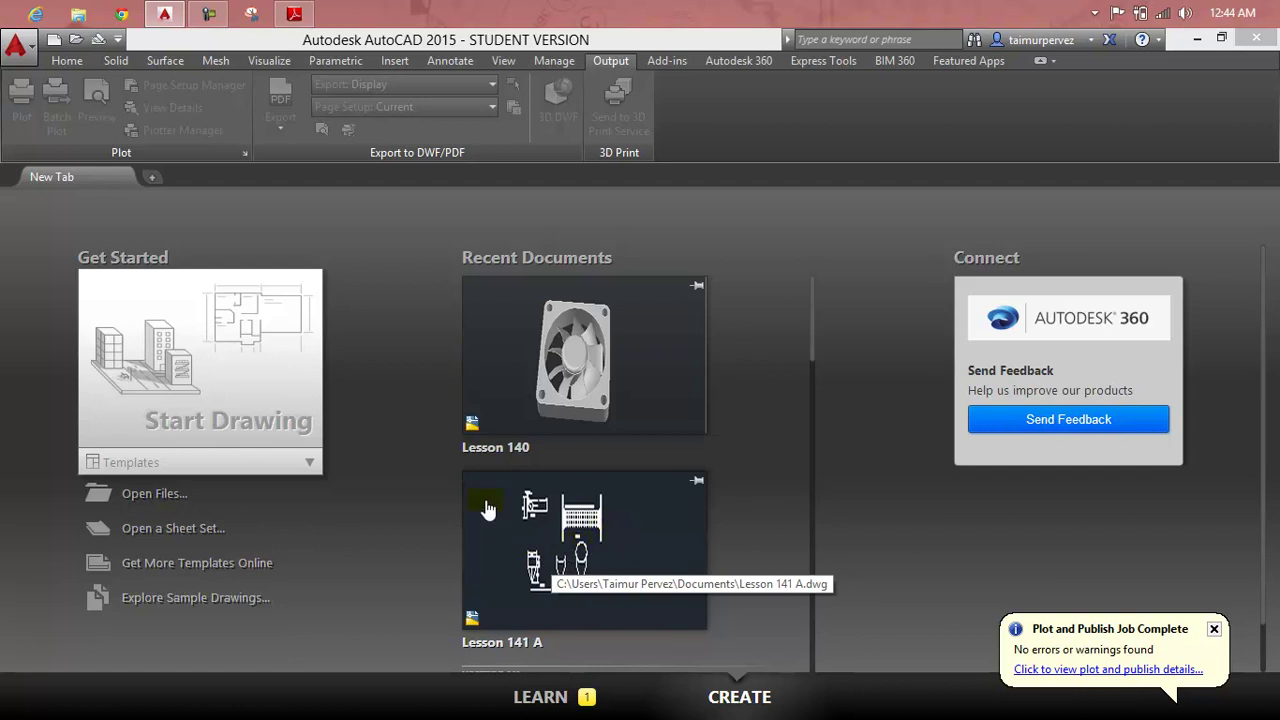
Step: Start a new blank drawing and compare it against the reference PDF
click(276, 381)
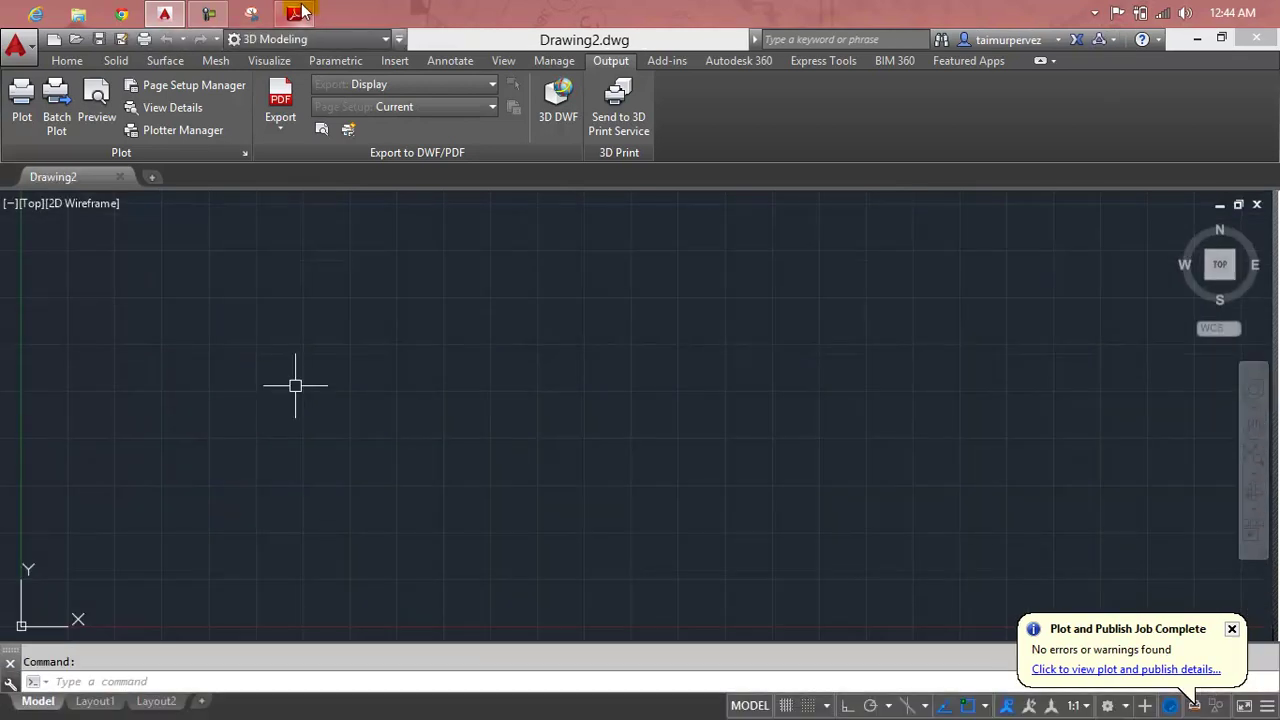
click(300, 12)
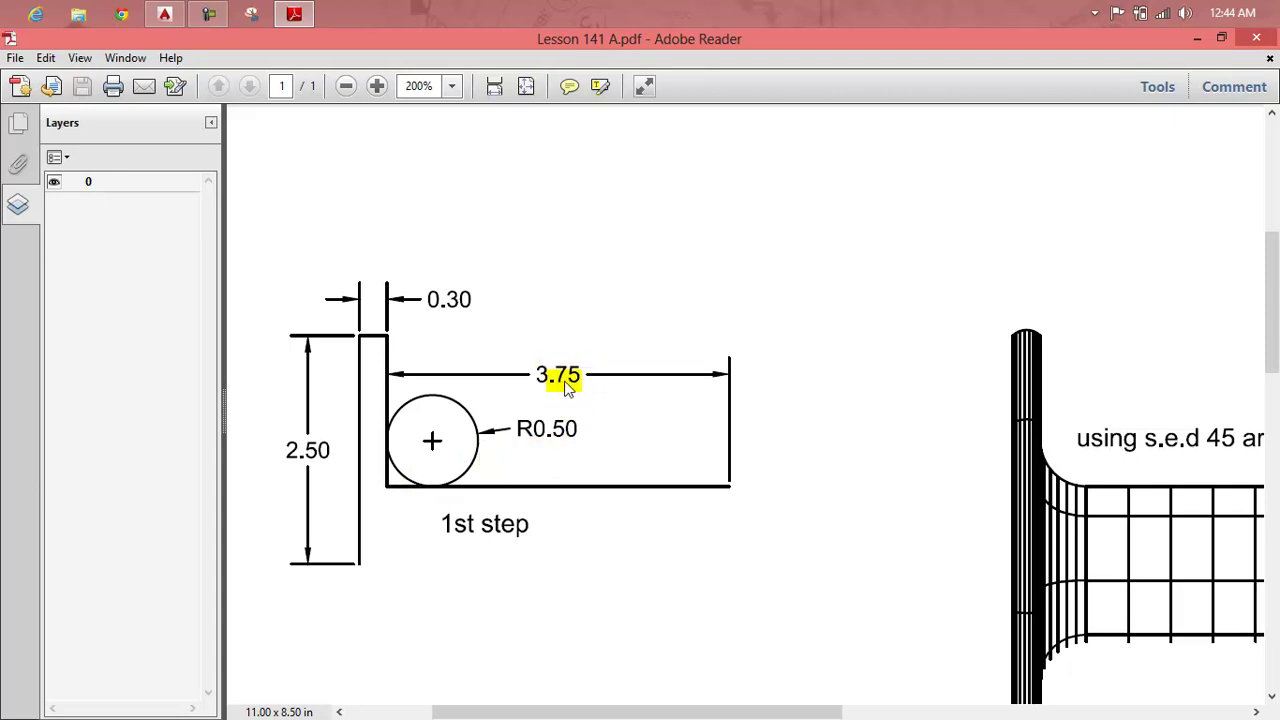
click(209, 14)
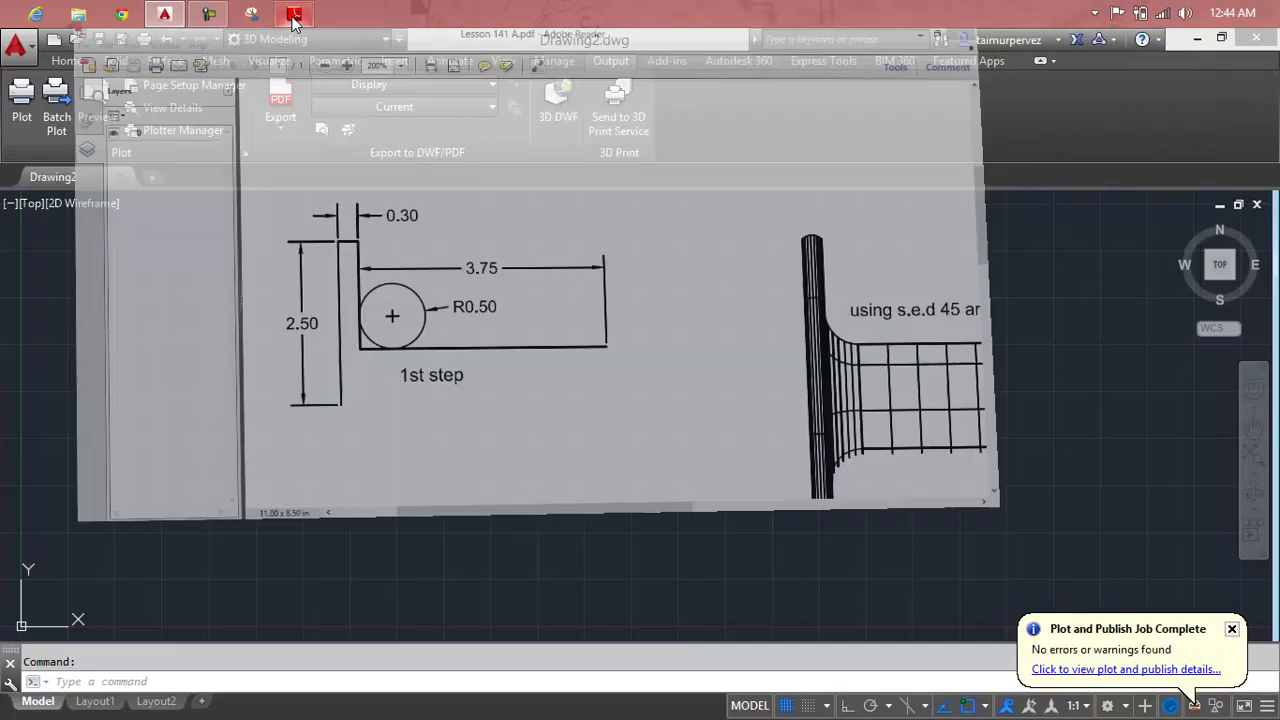
Step: Begin a line (L) from a first point with Ortho turned on
text(l)
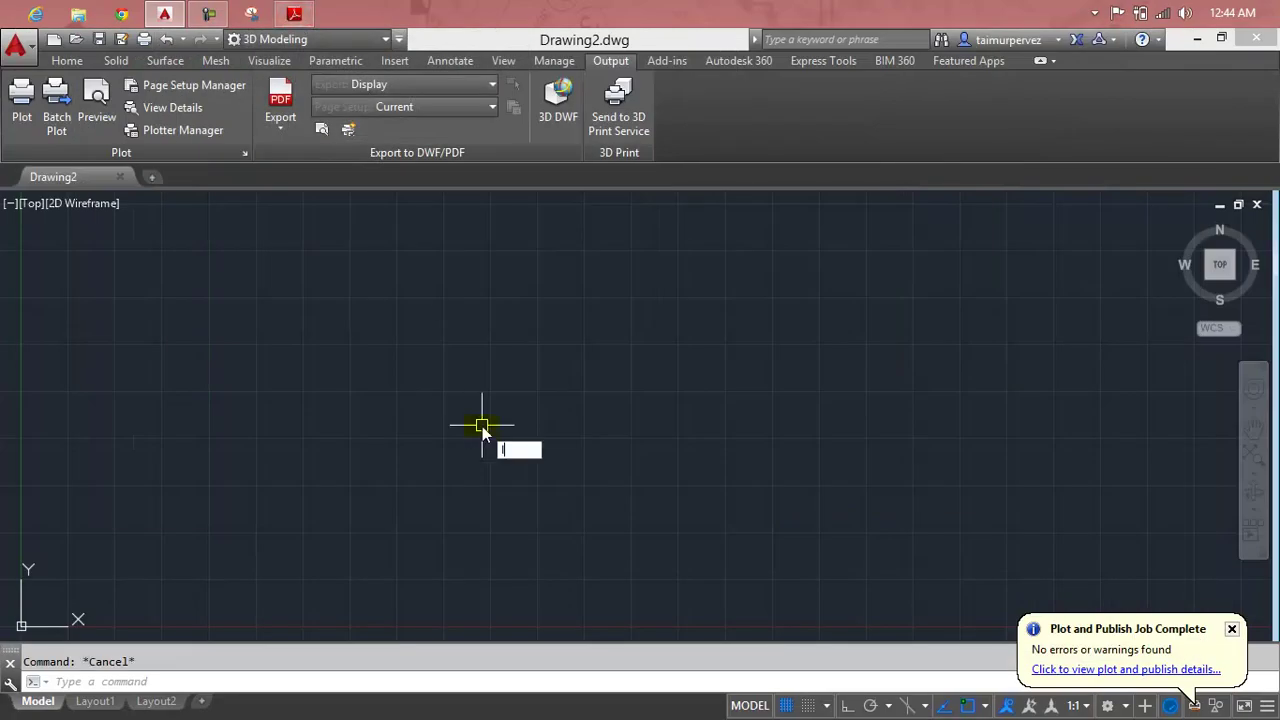
key(Return)
click(657, 424)
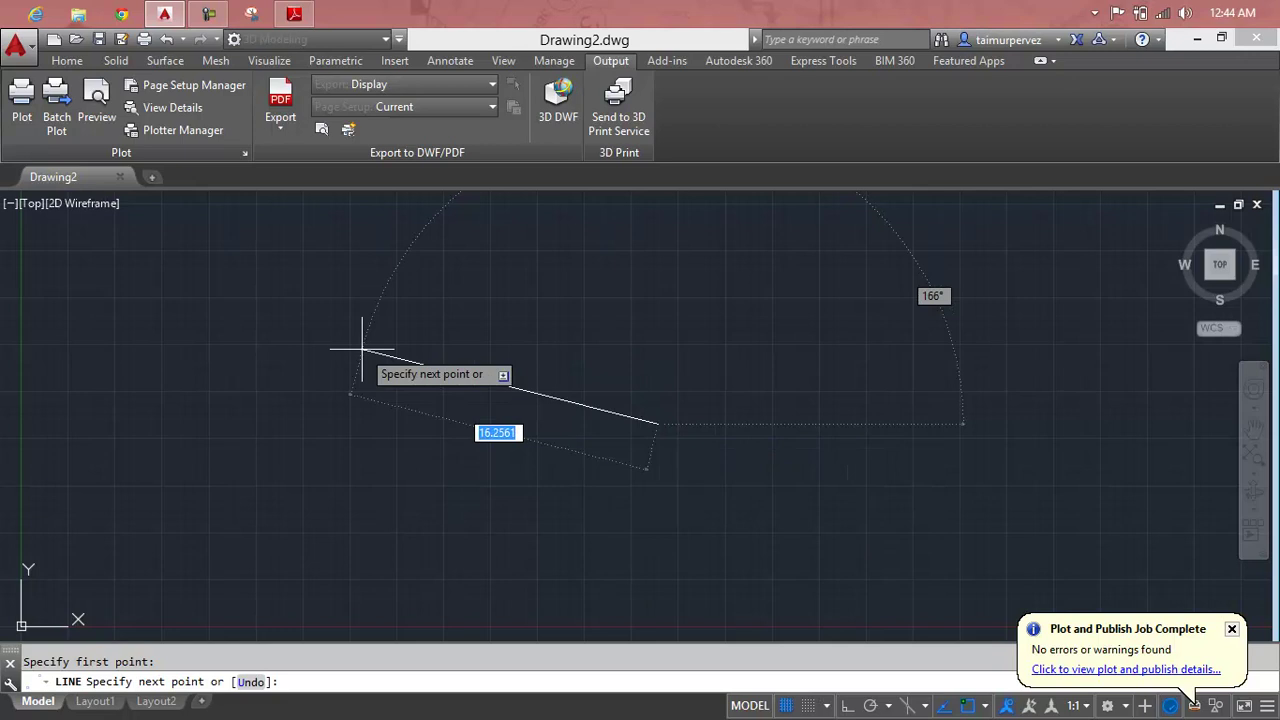
key(F8)
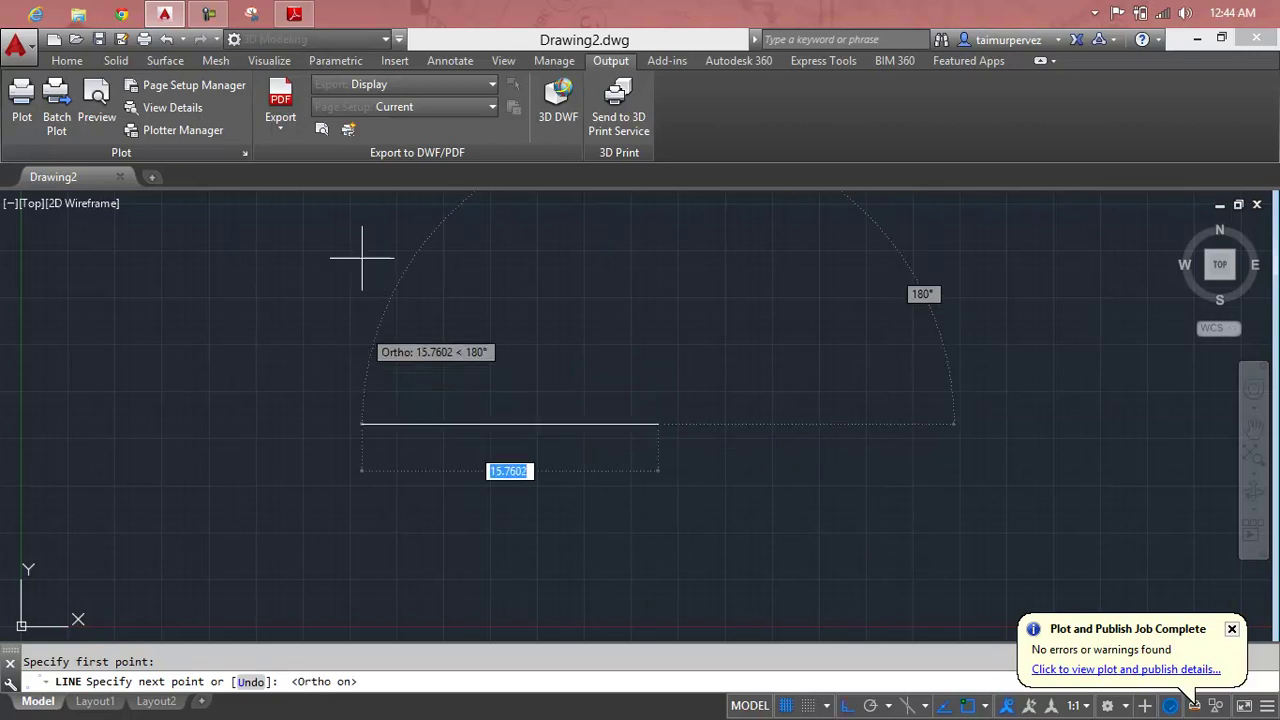
click(295, 15)
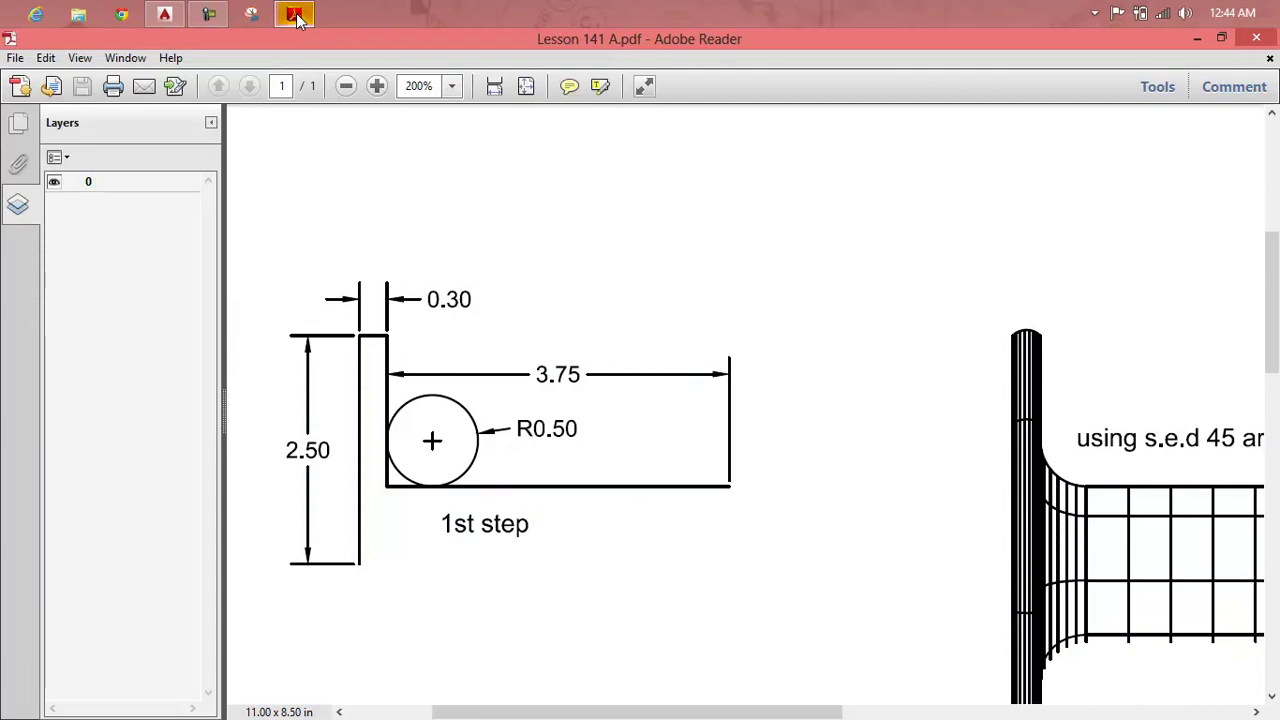
Step: Draw the 3.75 horizontal base line, then a 1-unit vertical line upward
click(295, 15)
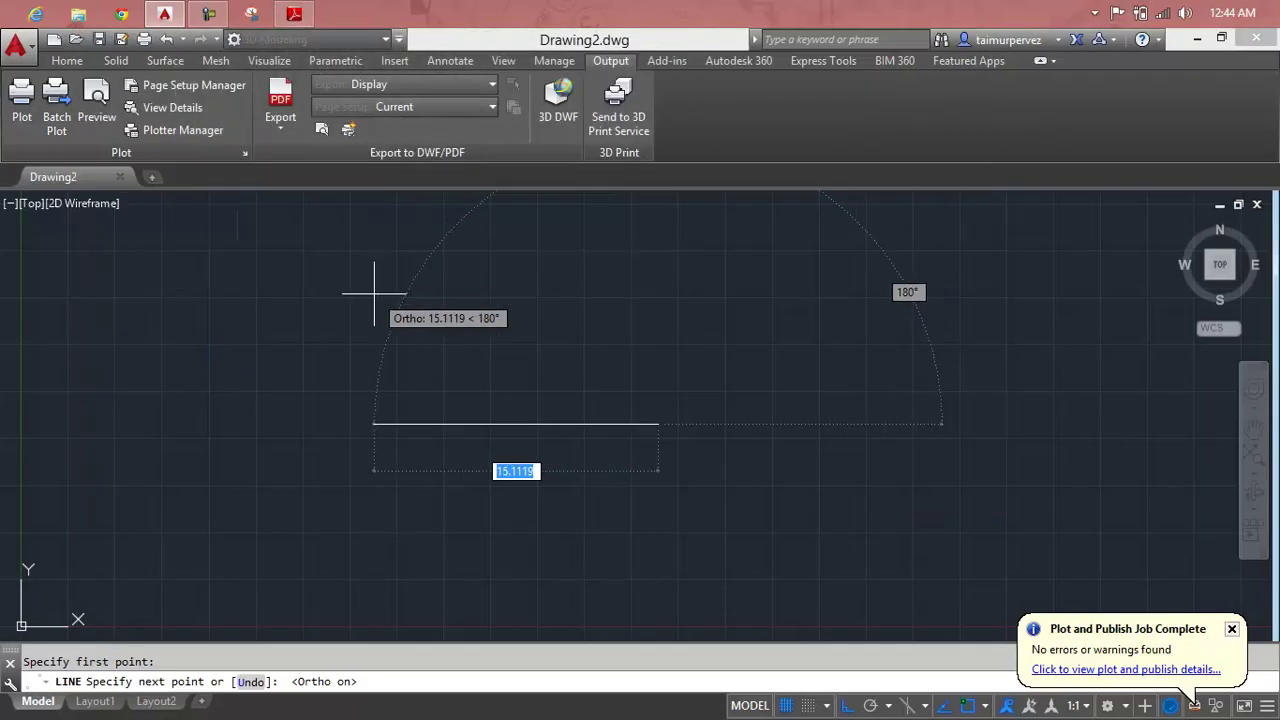
text(3.75)
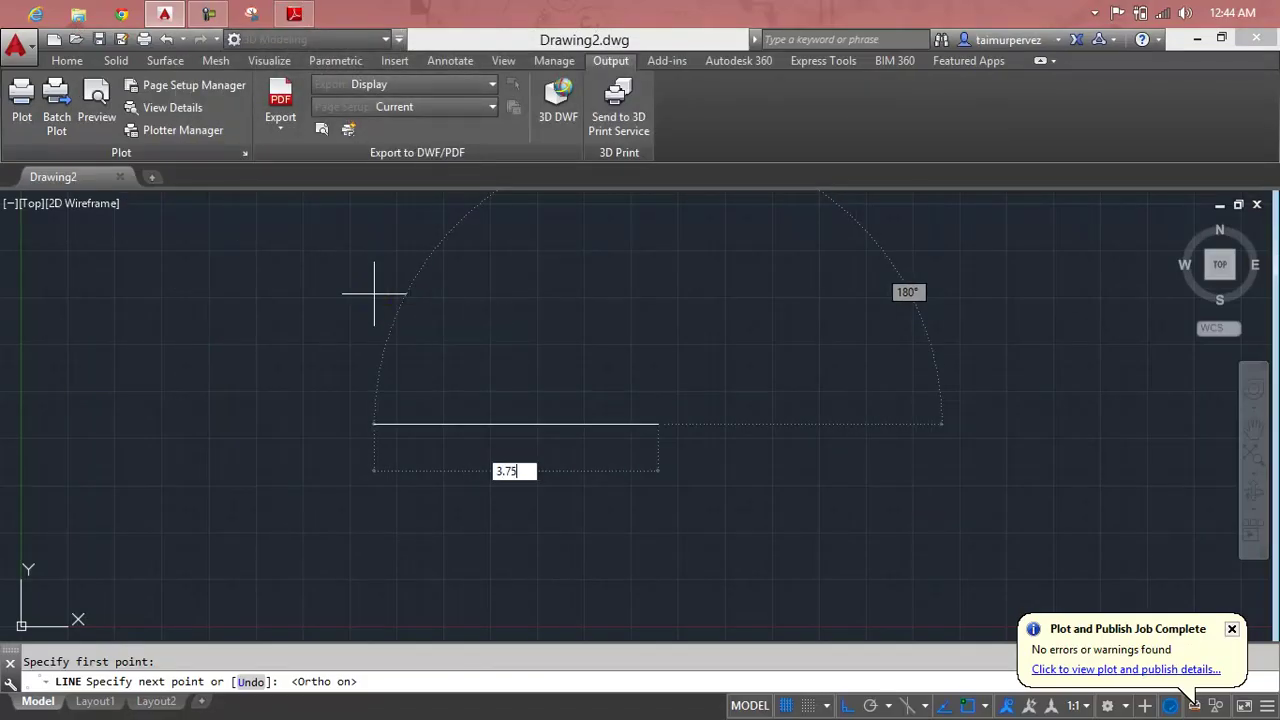
key(Return)
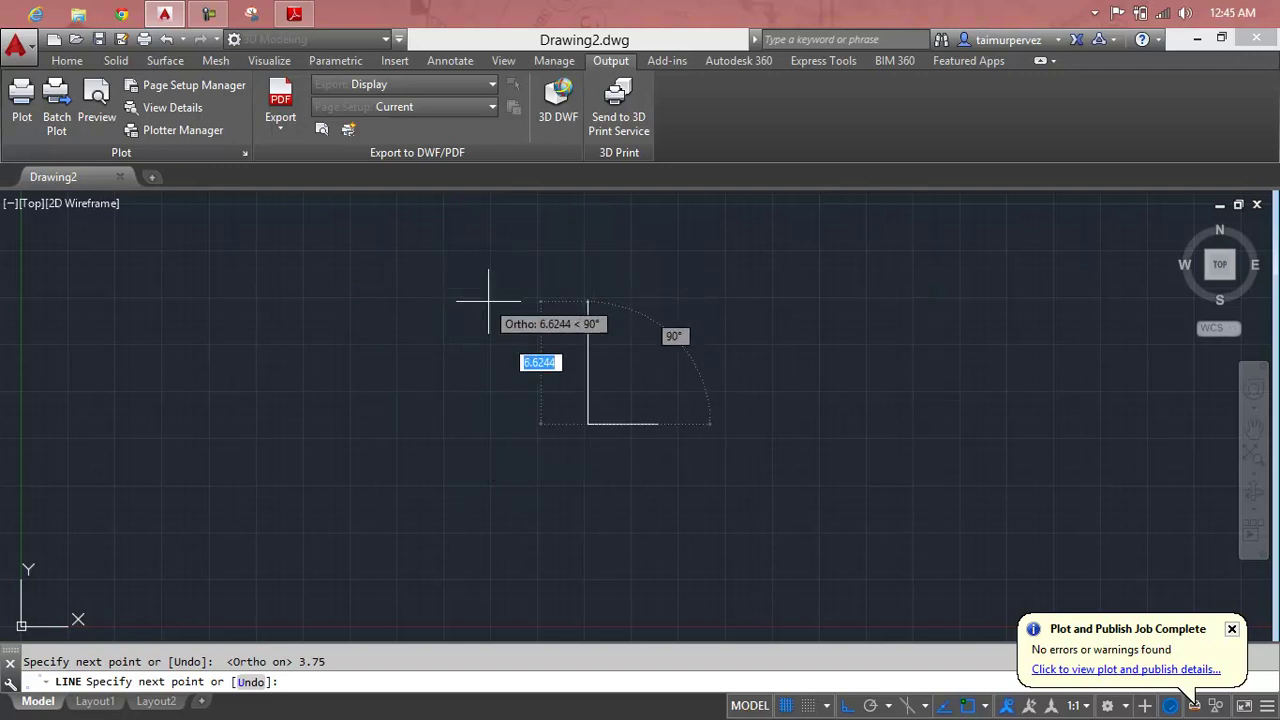
scroll(507, 368, up, 4)
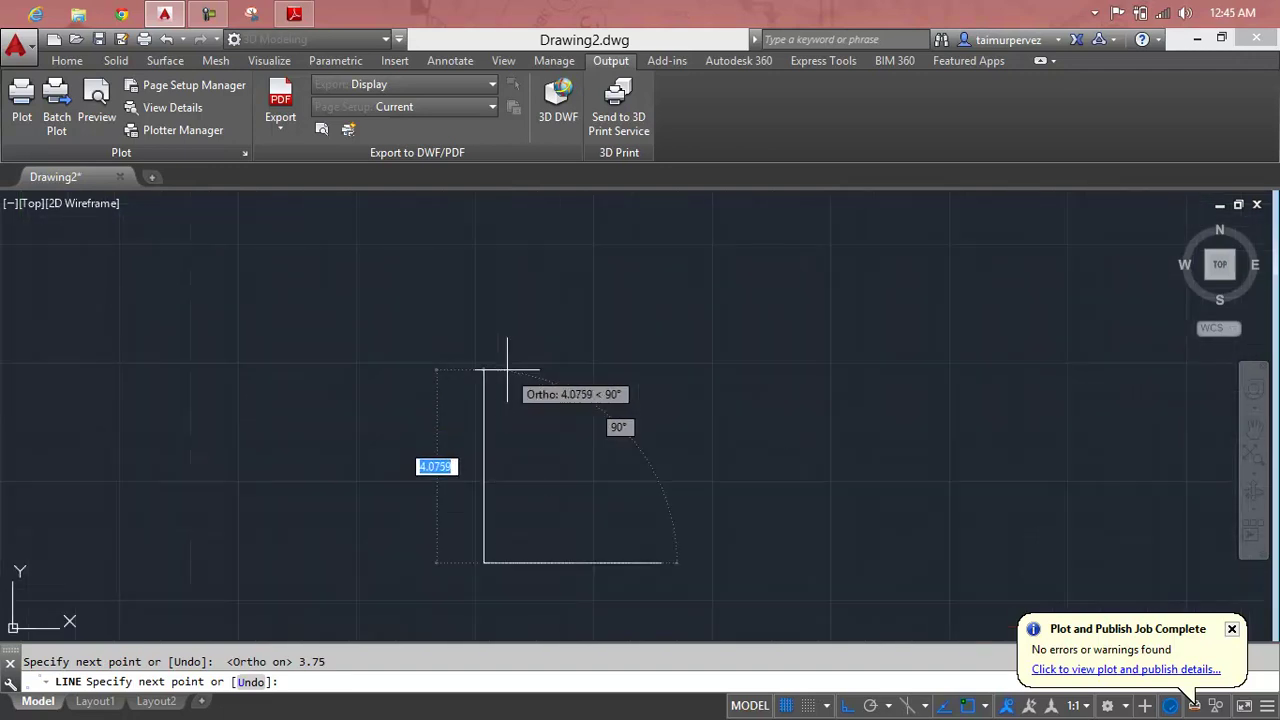
click(300, 13)
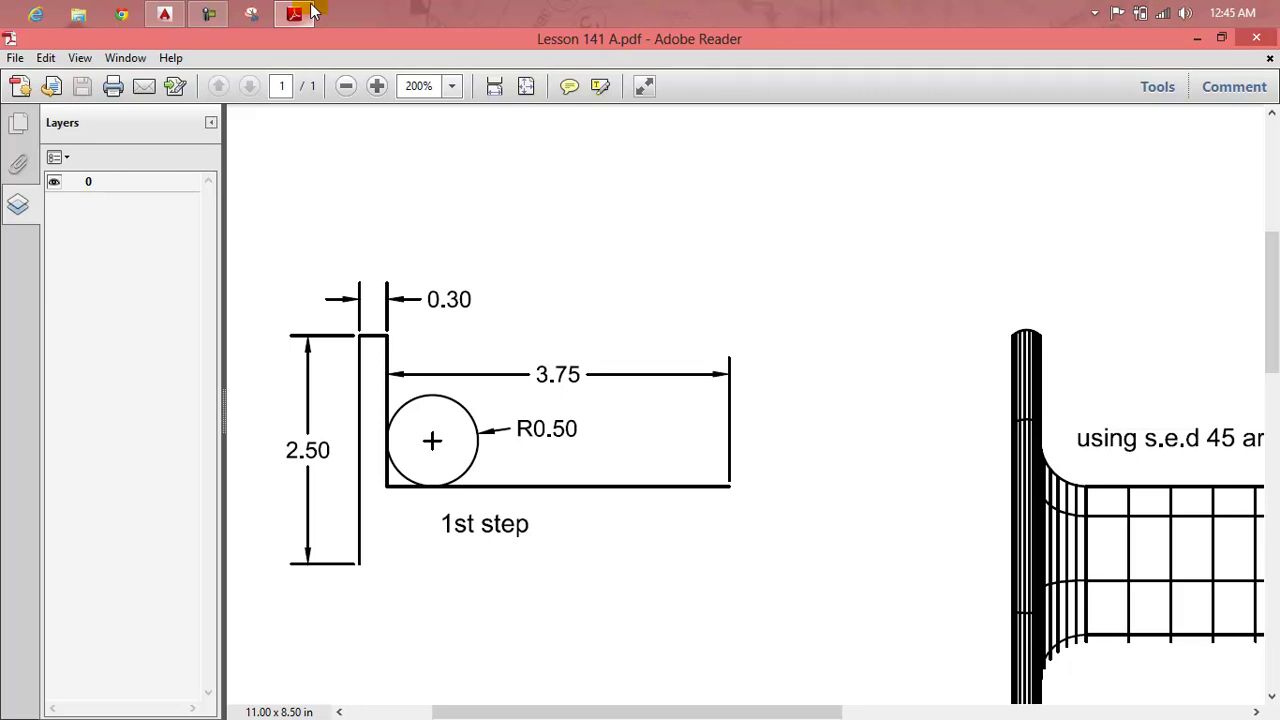
click(312, 10)
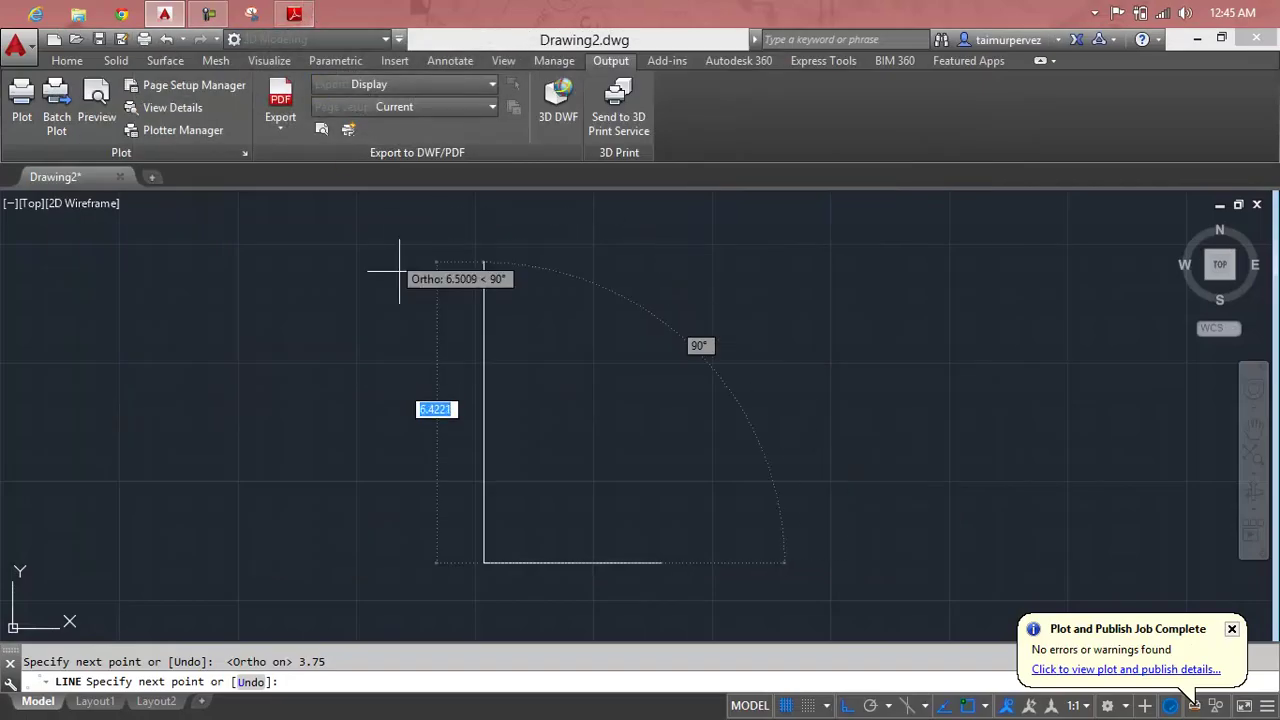
text(1)
key(Return)
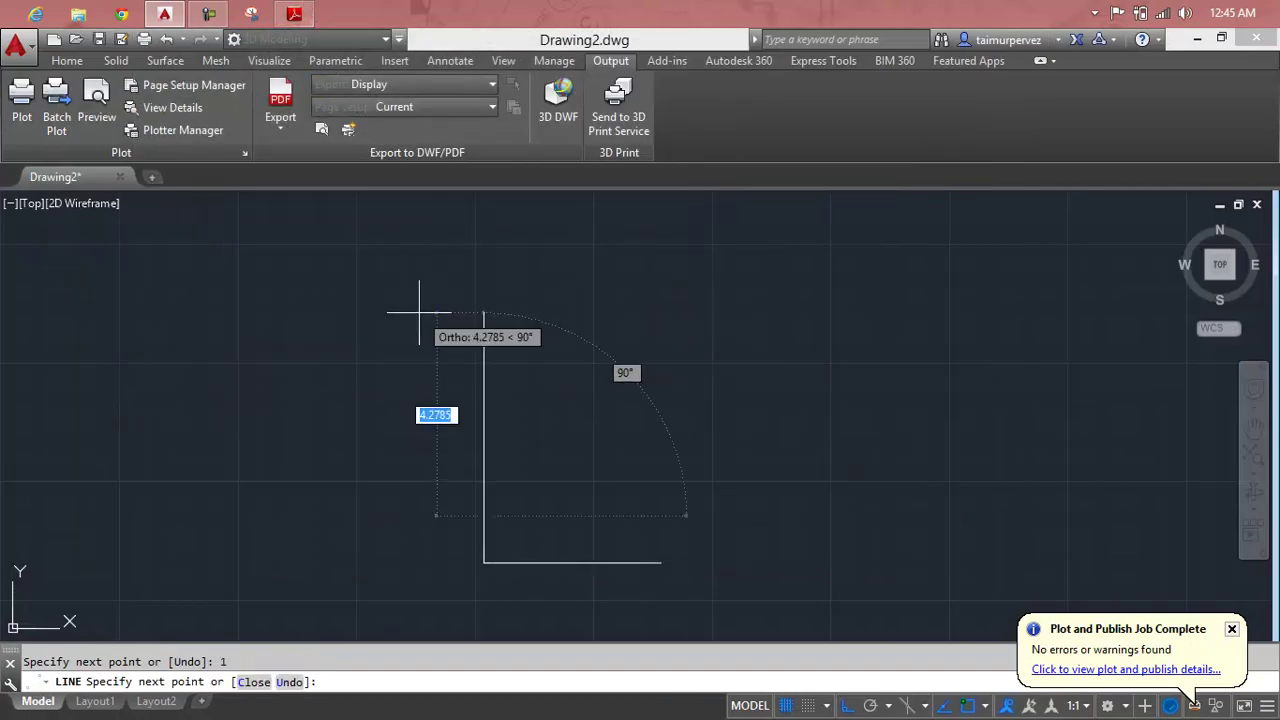
key(Escape)
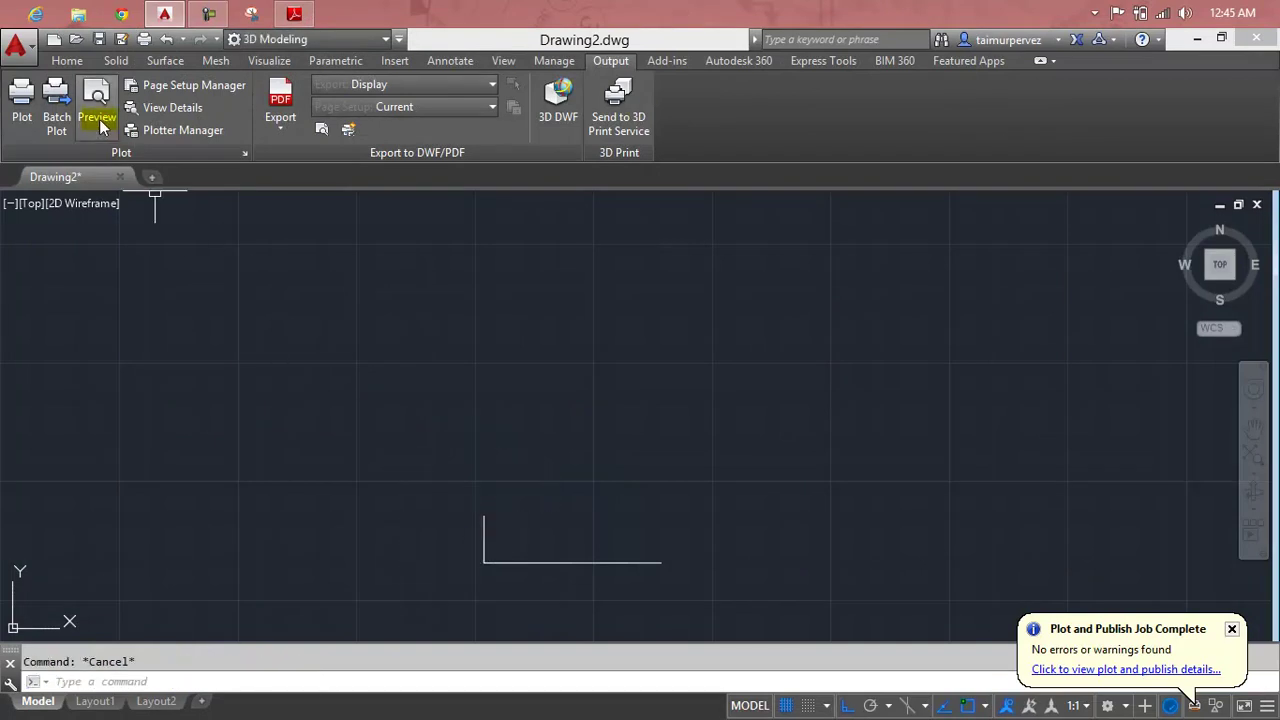
Step: Open the Lesson 141 A drawing from a new start-page tab
click(153, 178)
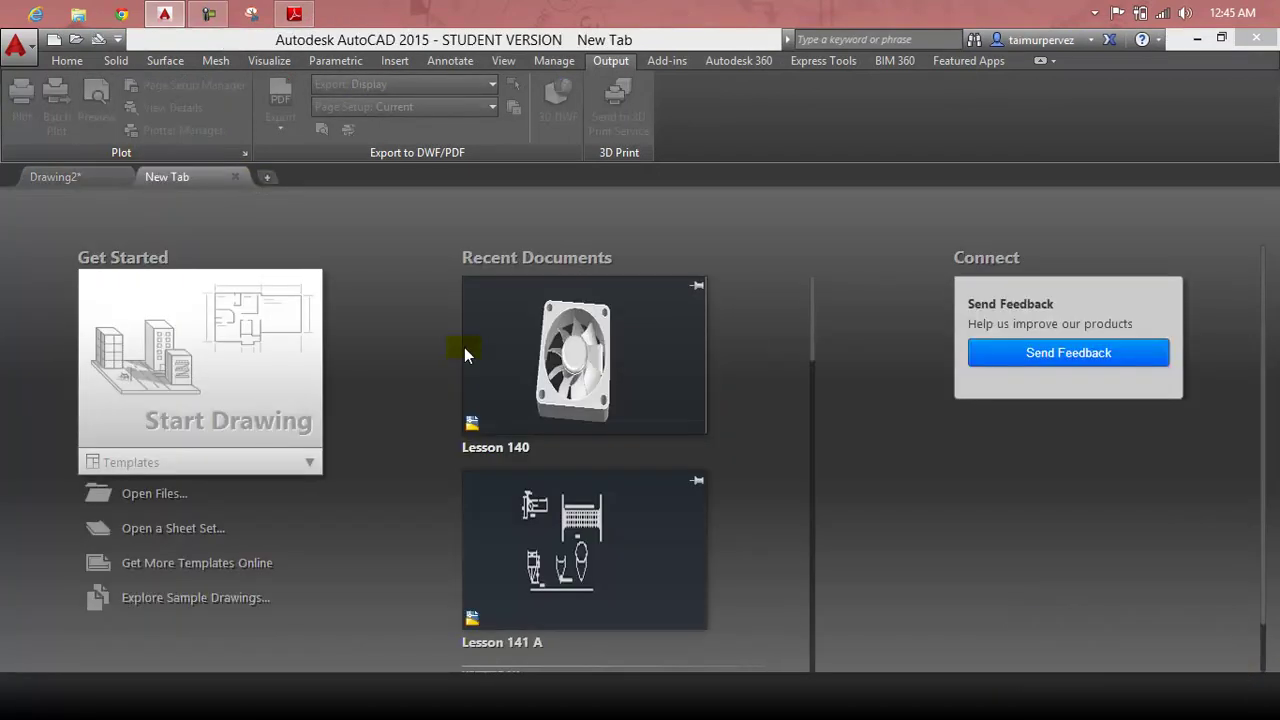
click(667, 530)
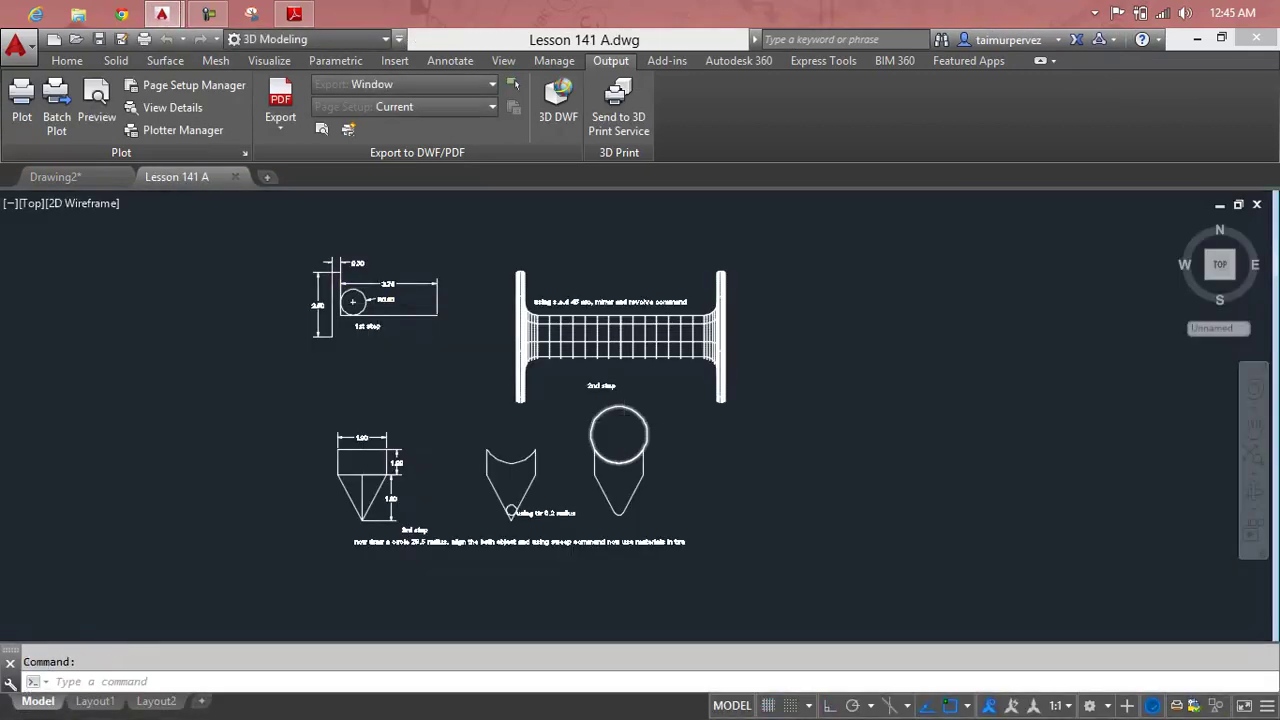
scroll(343, 271, up, 5)
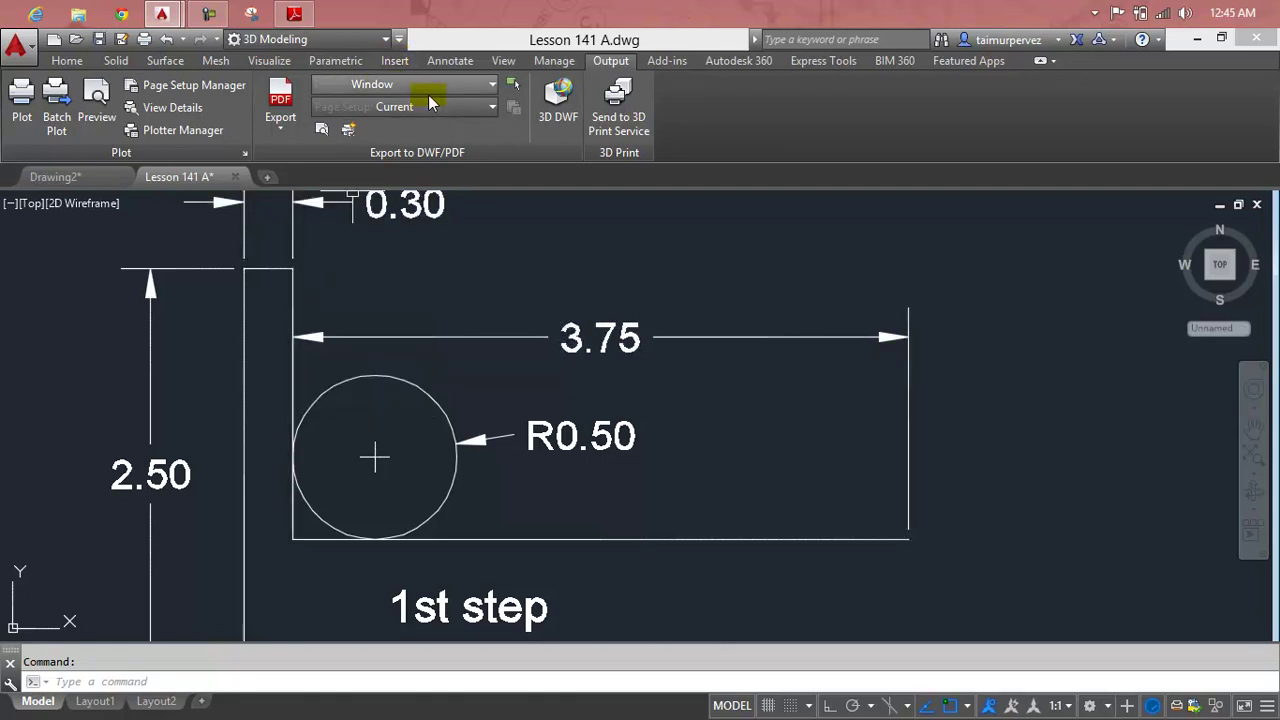
Step: Add a 1.65 linear dimension to its inner vertical line, then save and close it
click(338, 62)
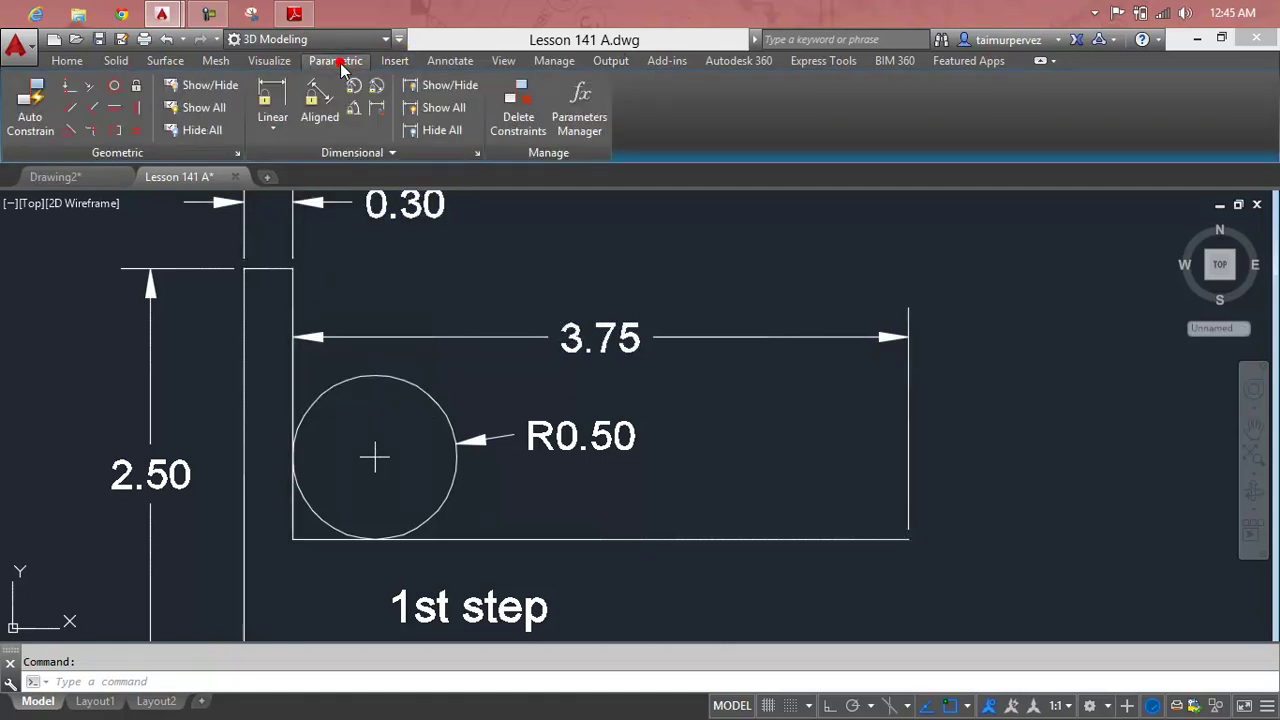
click(430, 60)
click(324, 122)
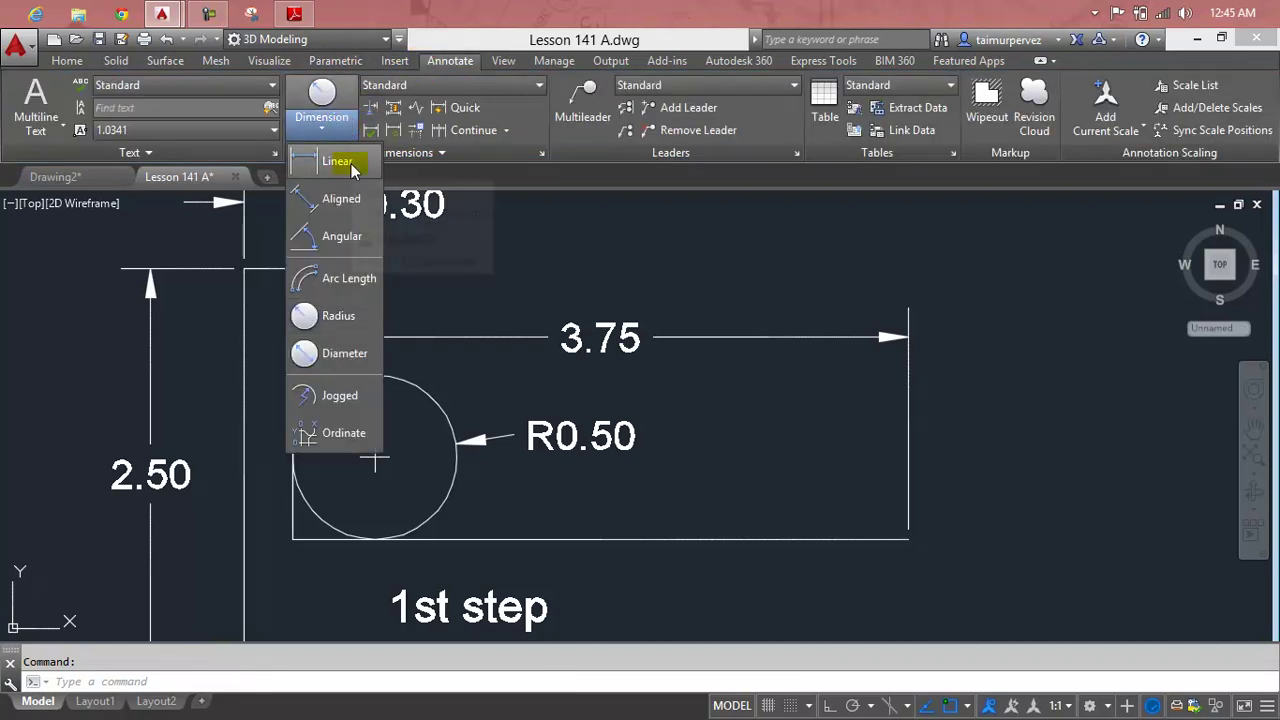
click(340, 161)
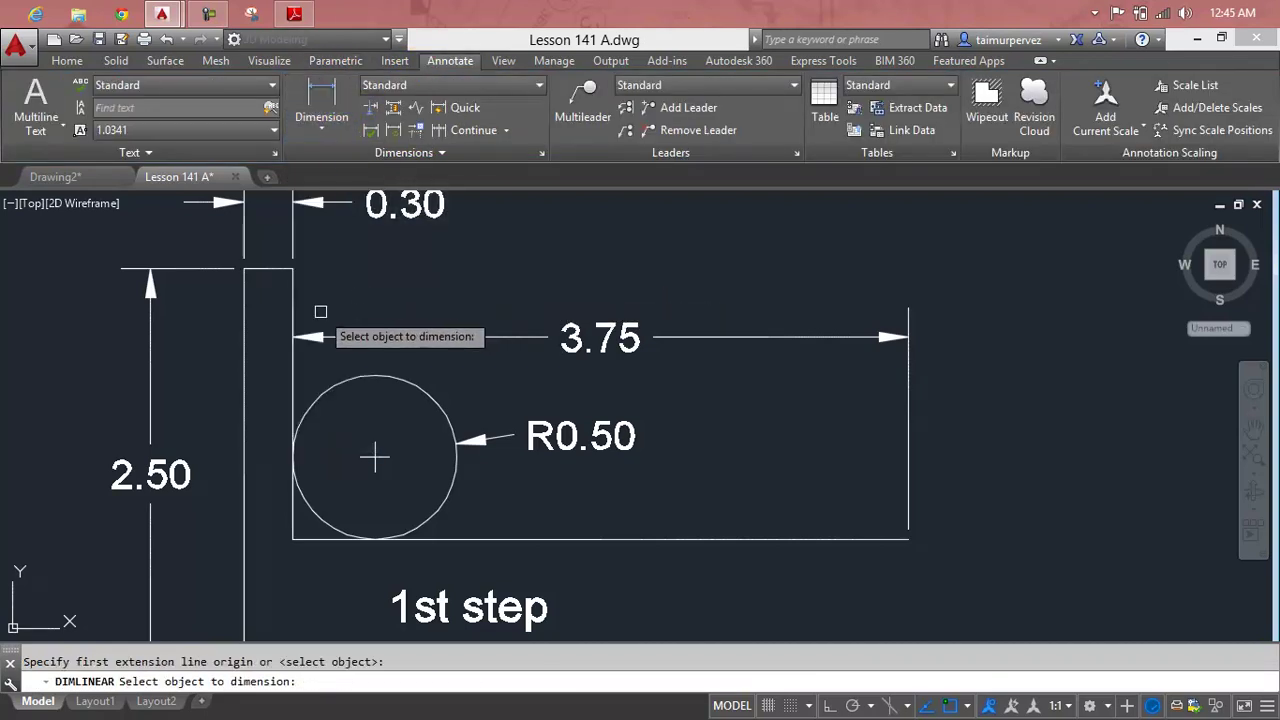
click(293, 290)
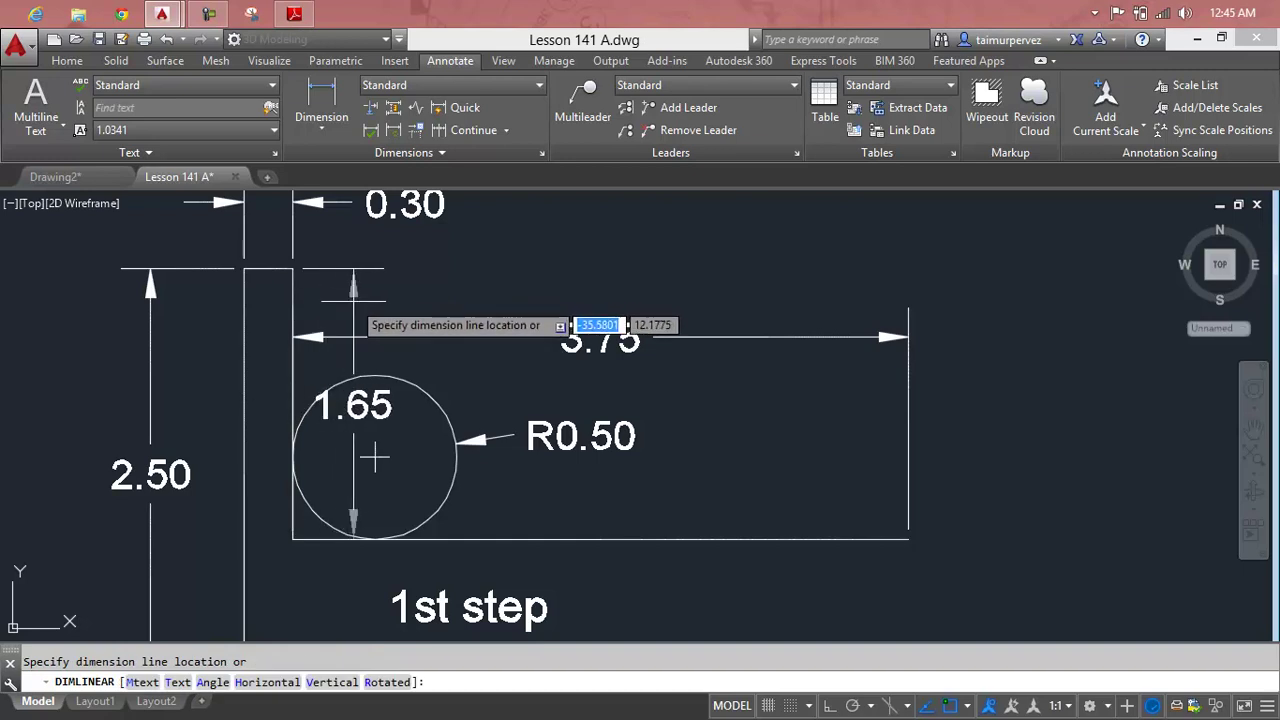
click(357, 322)
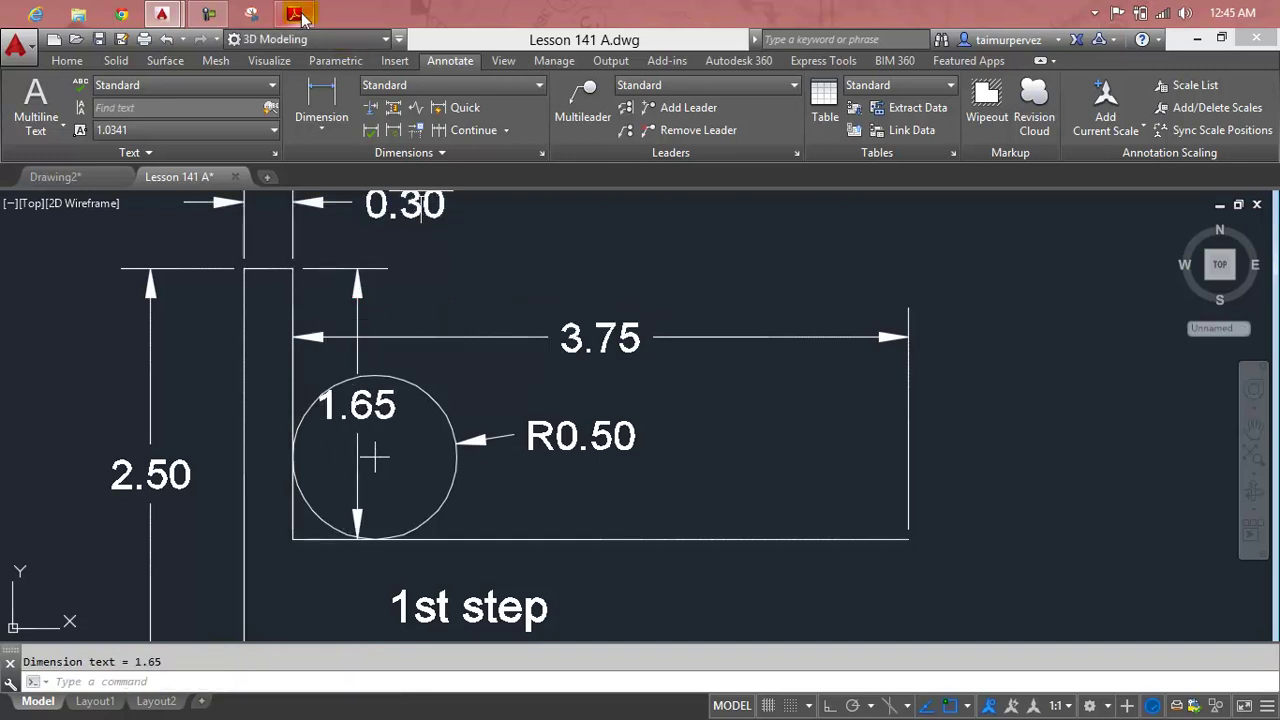
click(238, 178)
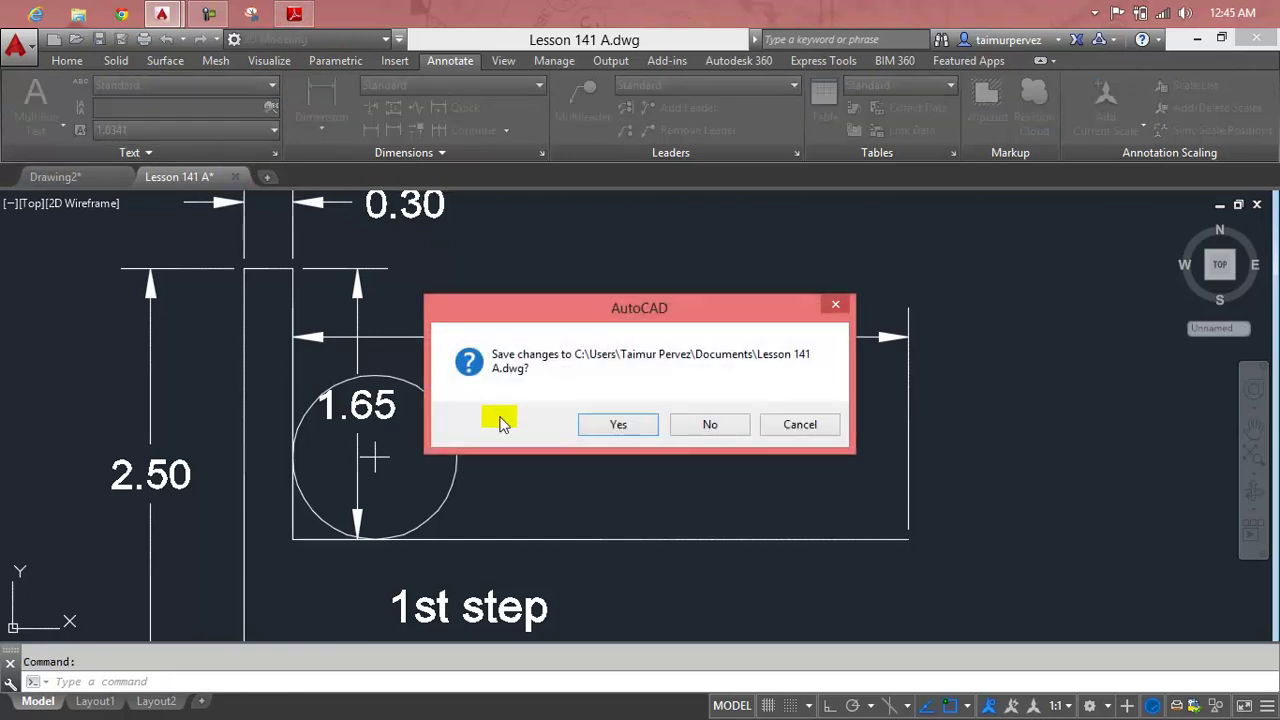
click(638, 427)
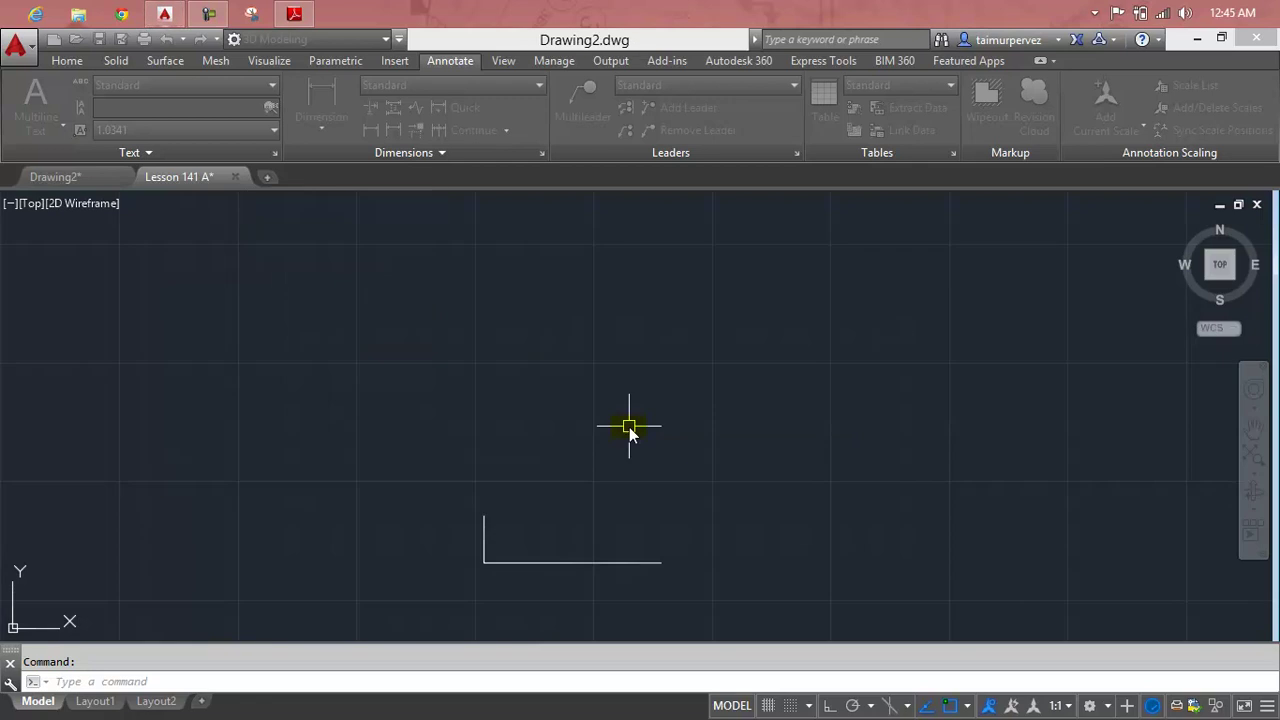
Step: Erase the stray vertical line from the profile
click(488, 521)
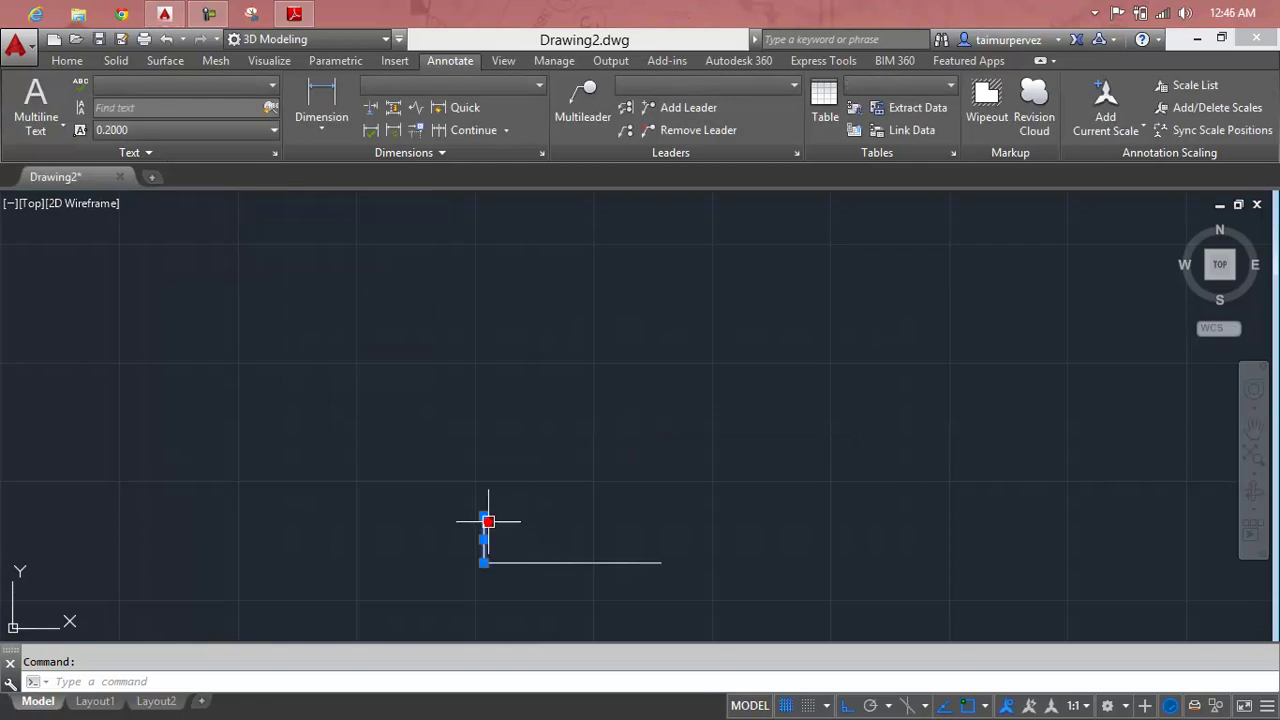
key(Delete)
middle_drag(486, 543, 500, 423)
scroll(500, 423, up, 2)
key(Escape)
Step: Start a line at the base line's left end and draw 1.65 upward
text(l)
key(Return)
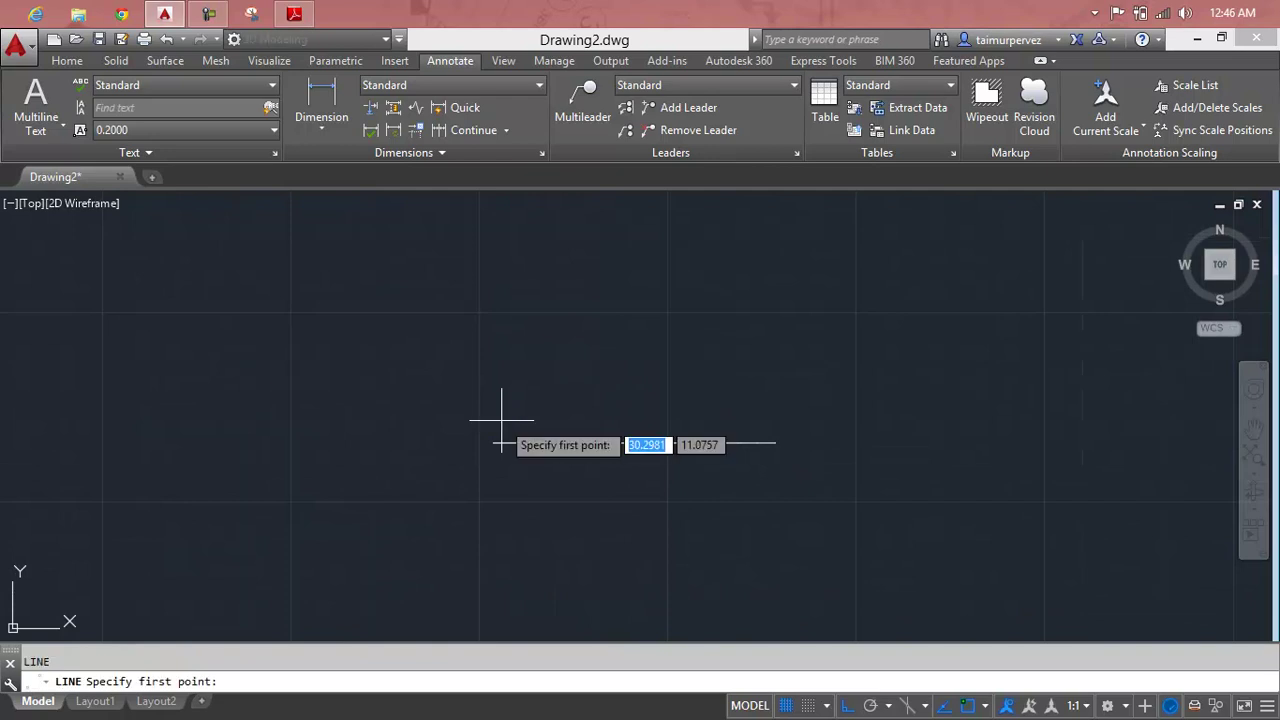
text(1,)
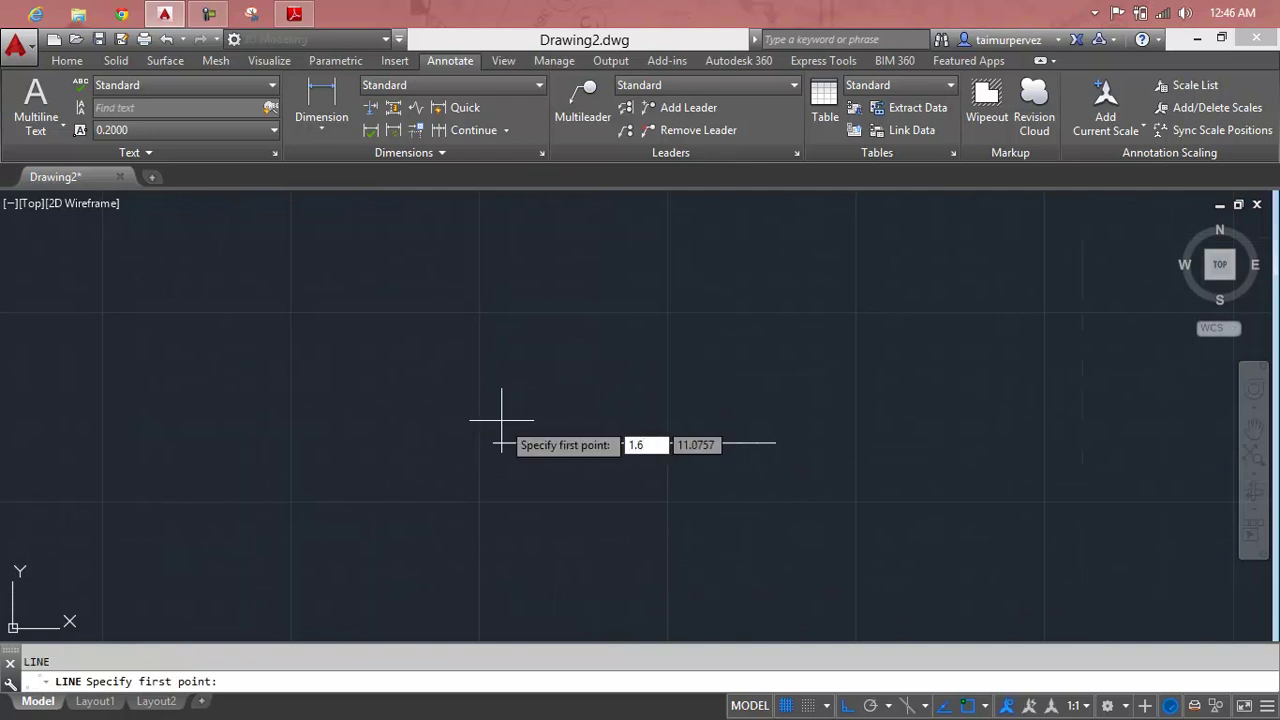
key(BackSpace)
key(BackSpace)
key(BackSpace)
key(Escape)
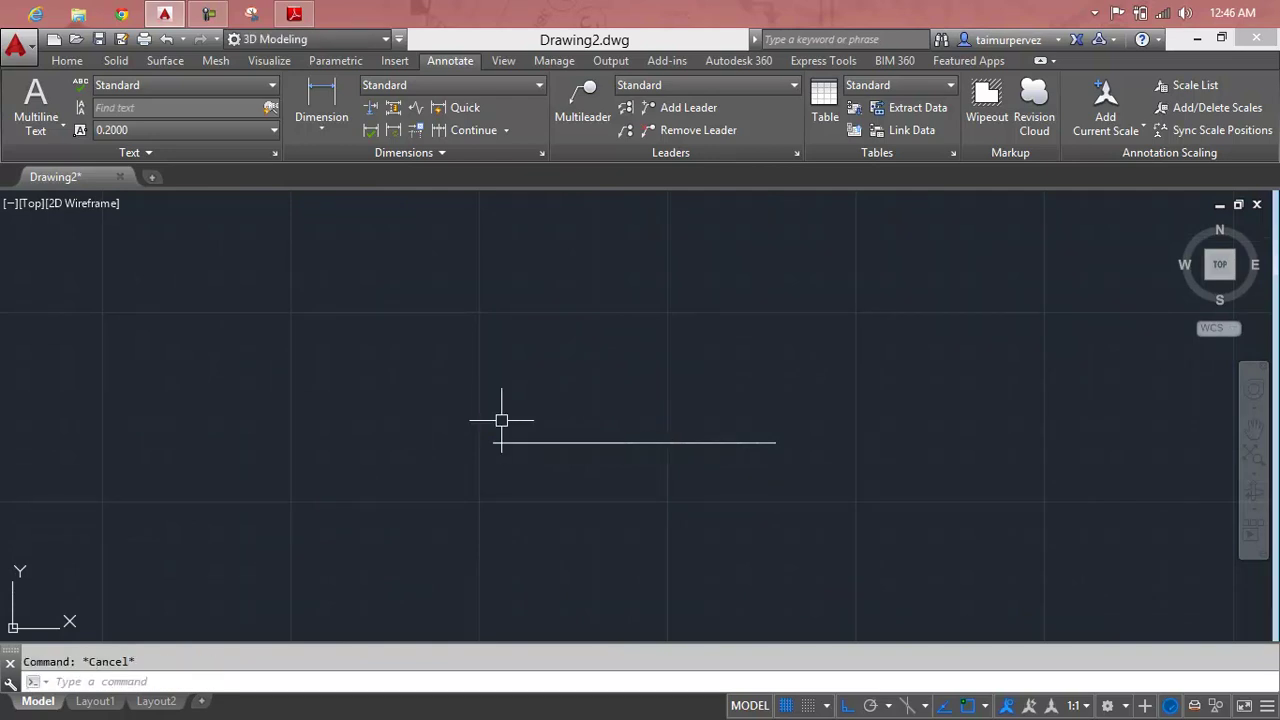
text(l)
key(Return)
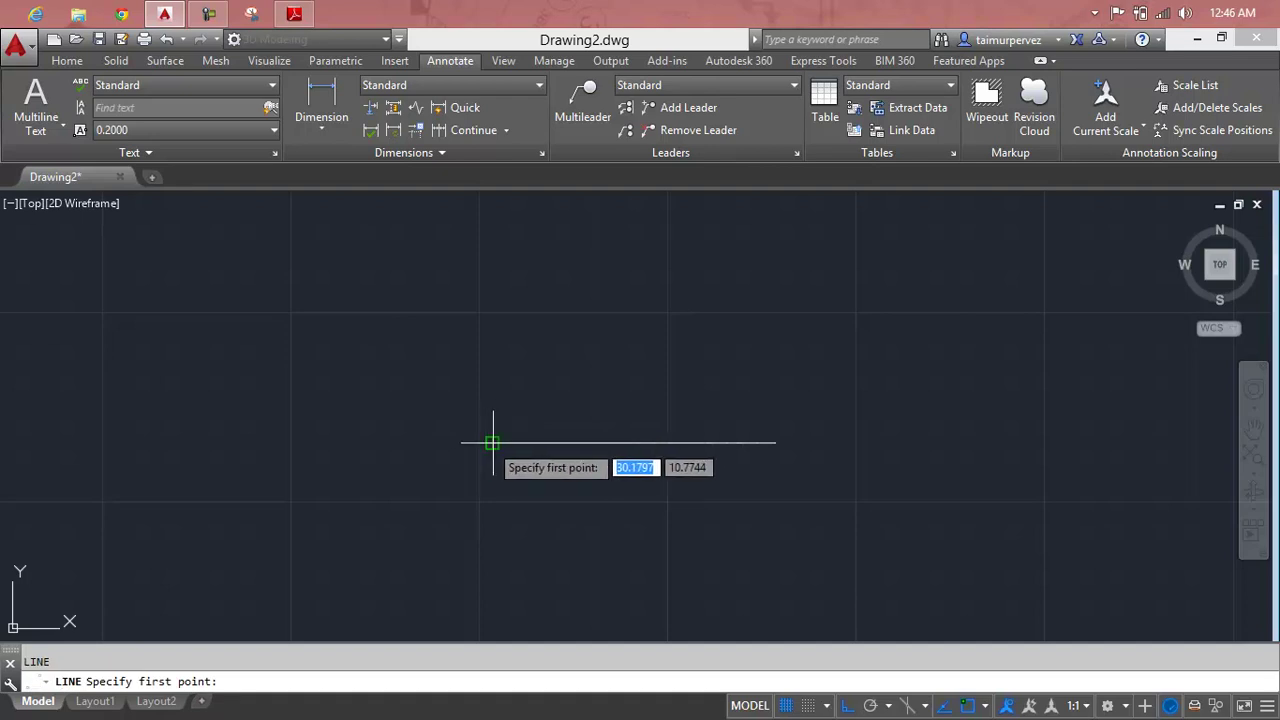
click(489, 442)
text(1.65)
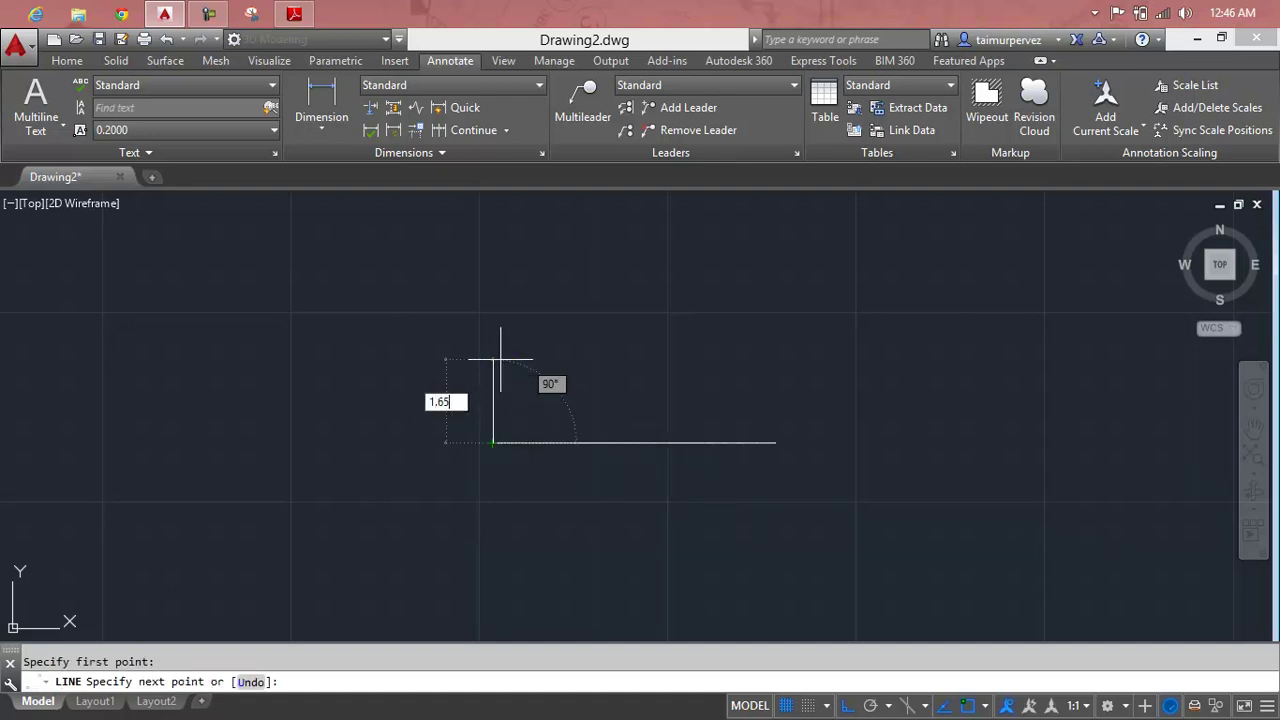
key(Return)
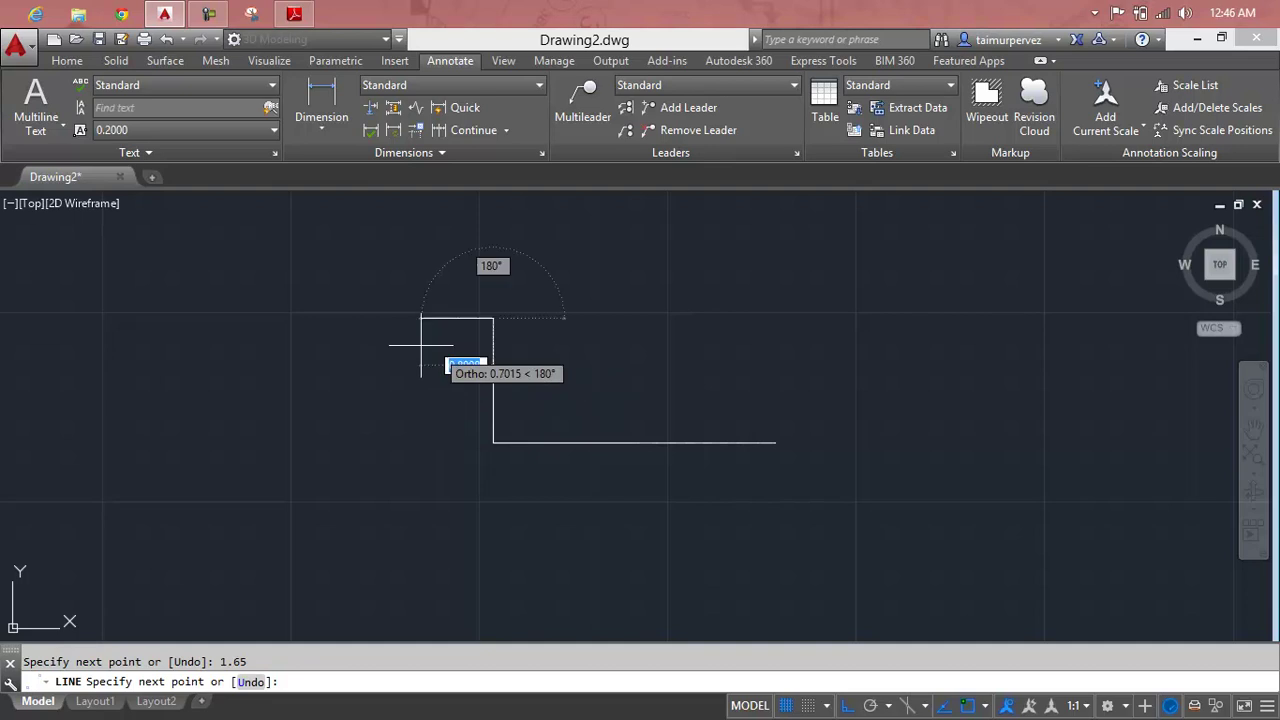
Step: Continue the line 0.30 to the left and 2.50 down, then end it
click(295, 15)
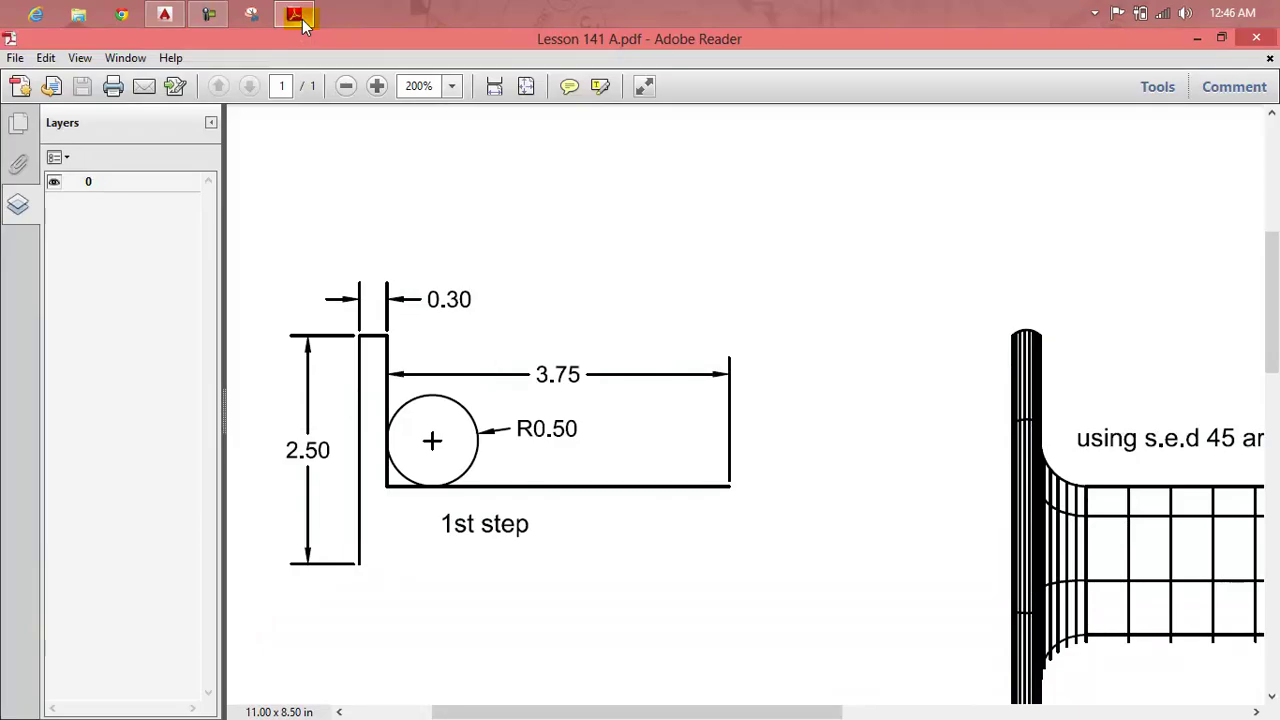
click(295, 15)
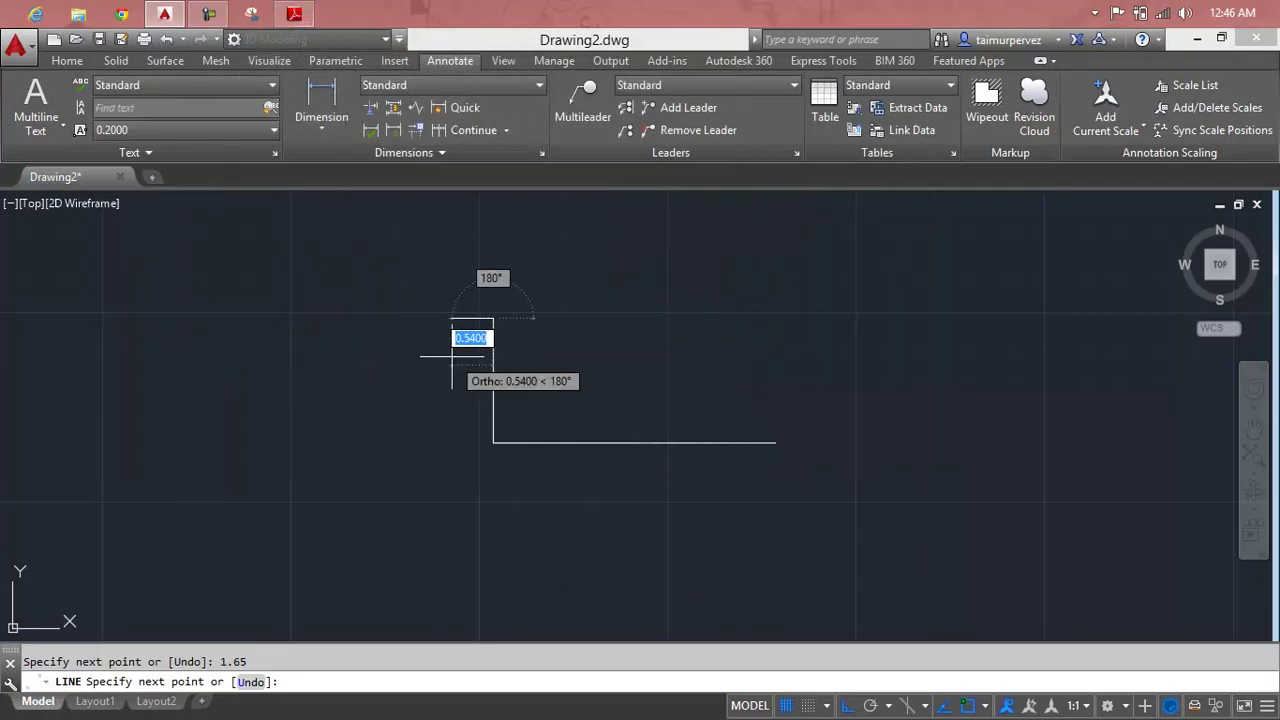
text(0.30)
key(Return)
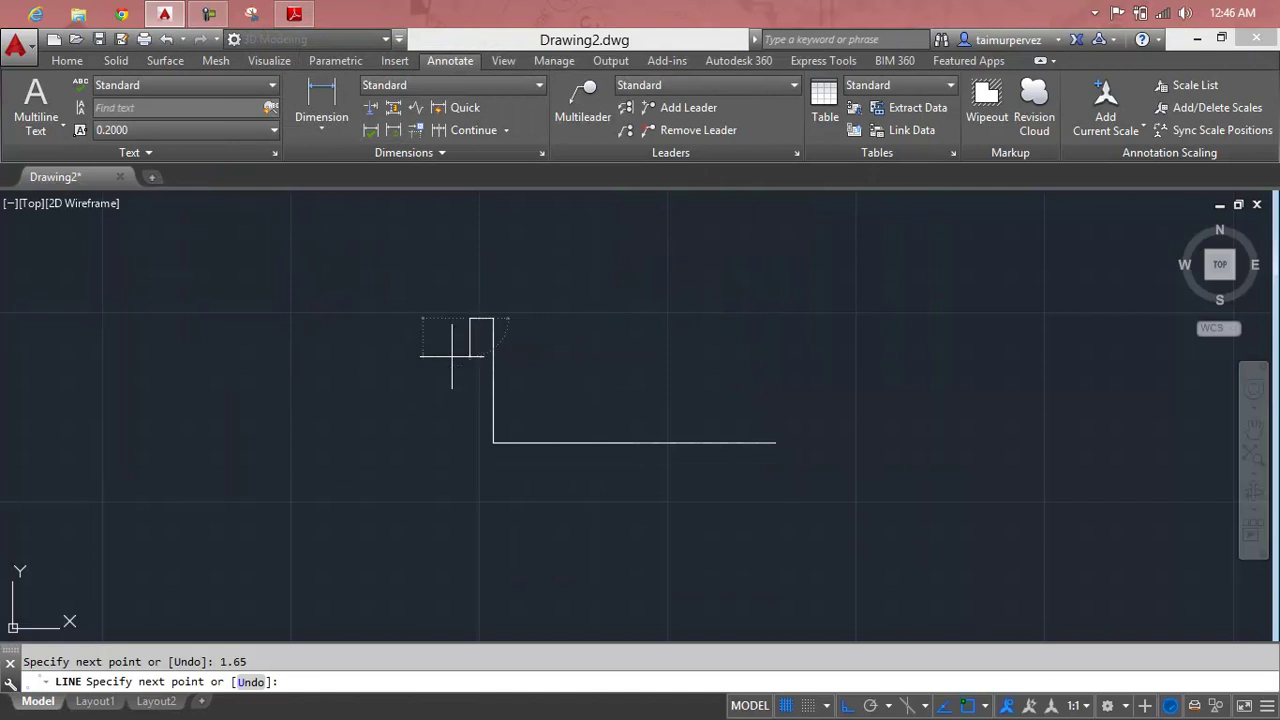
click(295, 14)
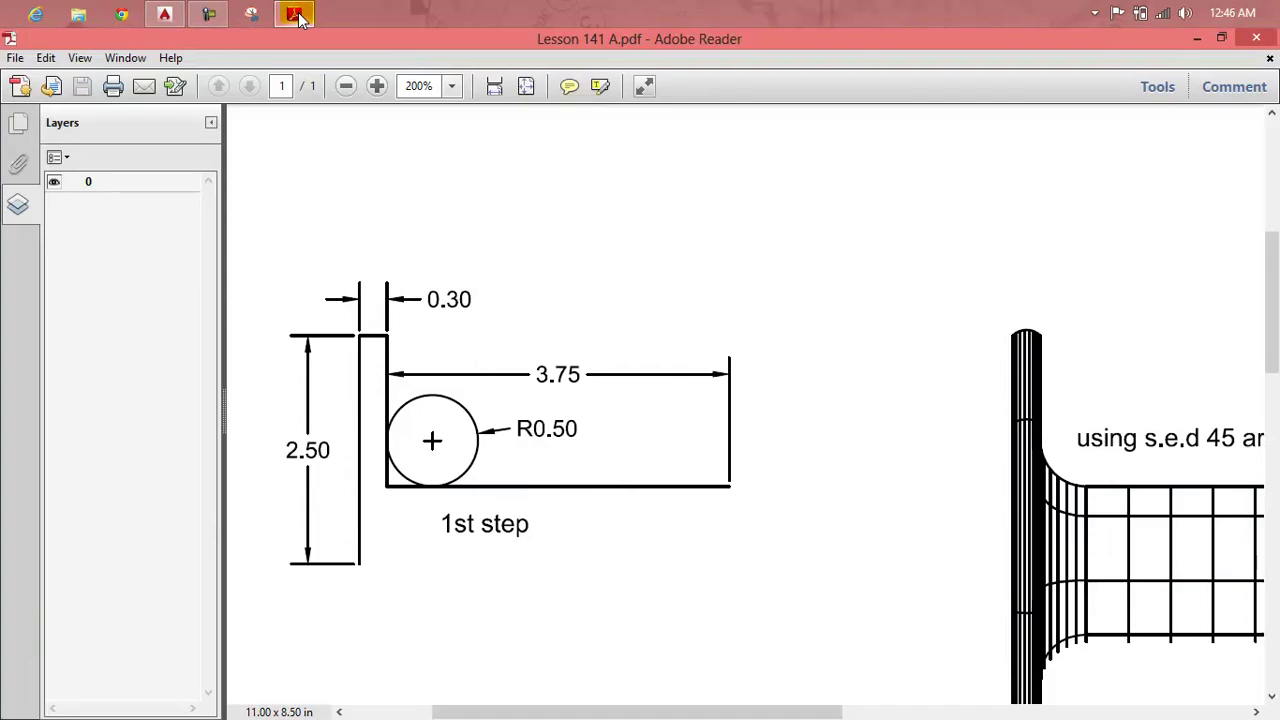
click(295, 14)
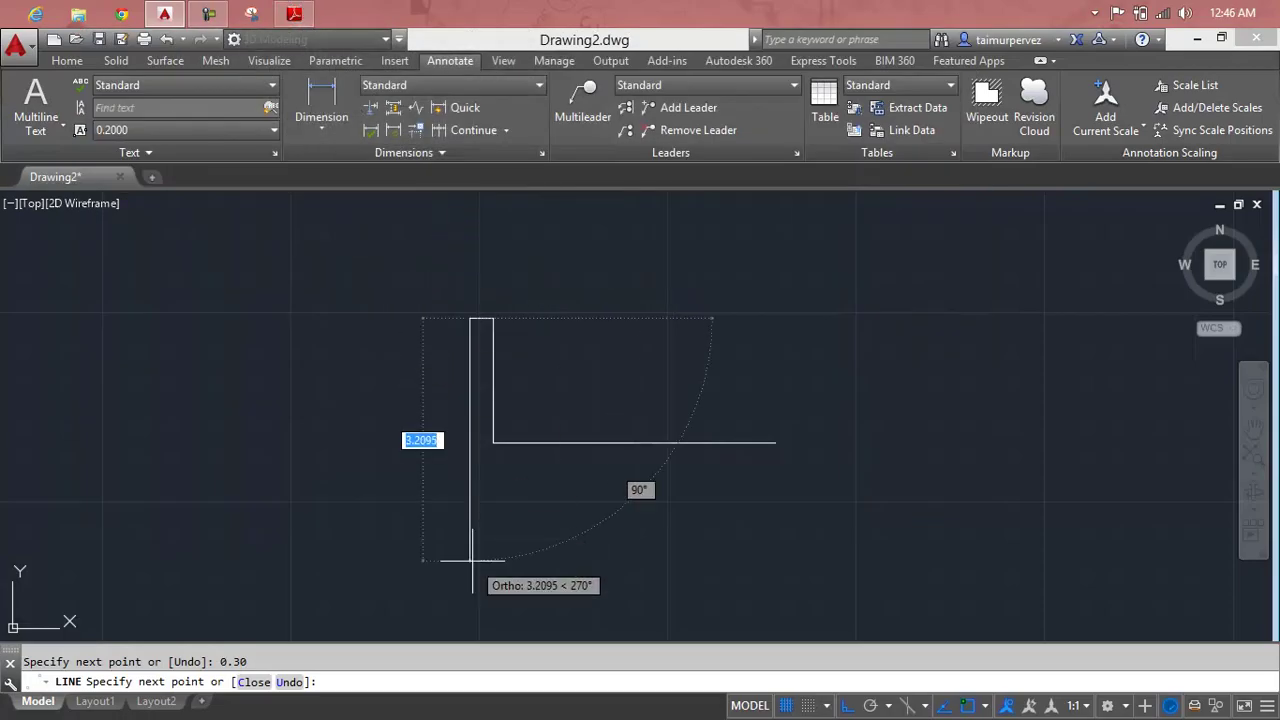
text(2.50)
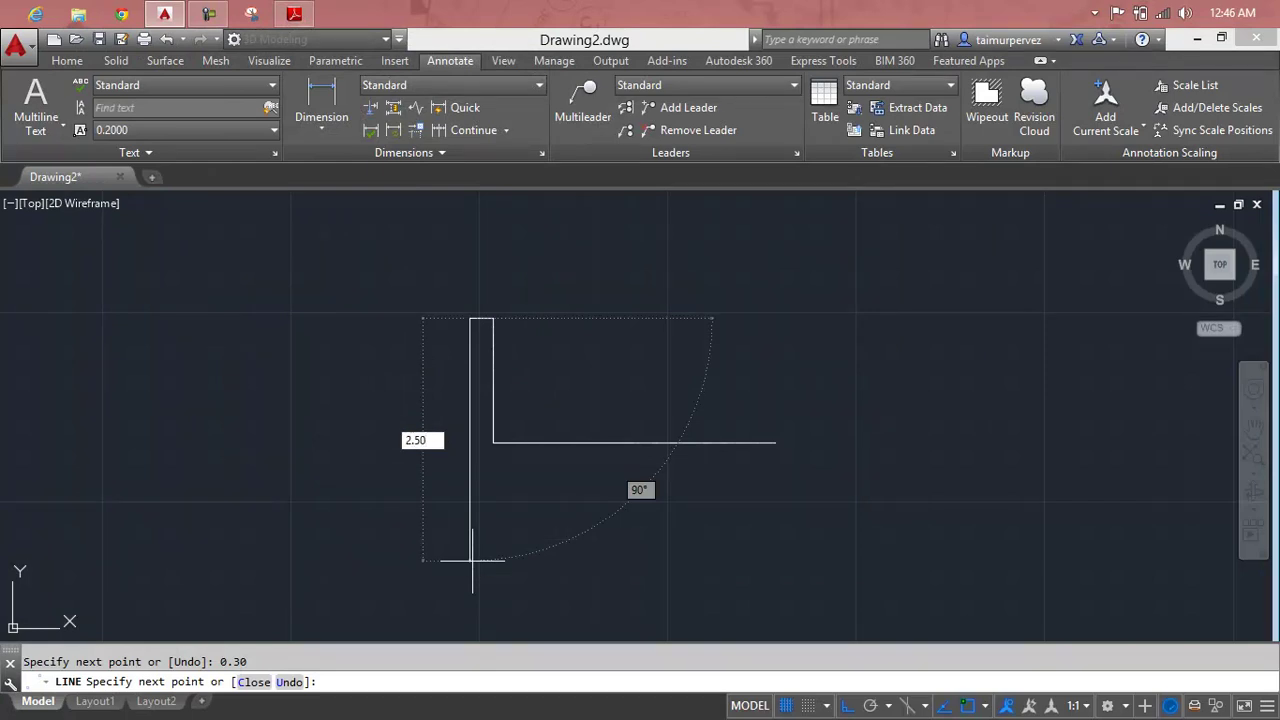
key(Return)
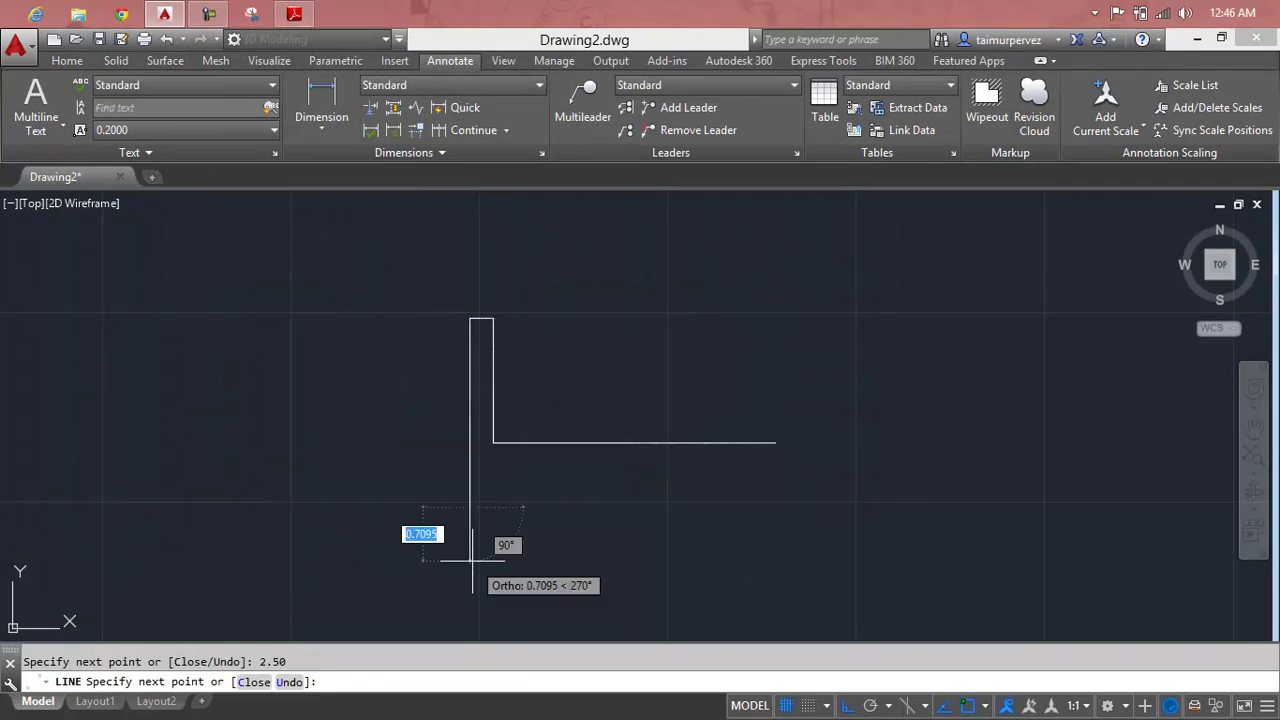
key(Escape)
scroll(491, 420, up, 2)
scroll(490, 408, up, 2)
middle_drag(490, 408, 483, 405)
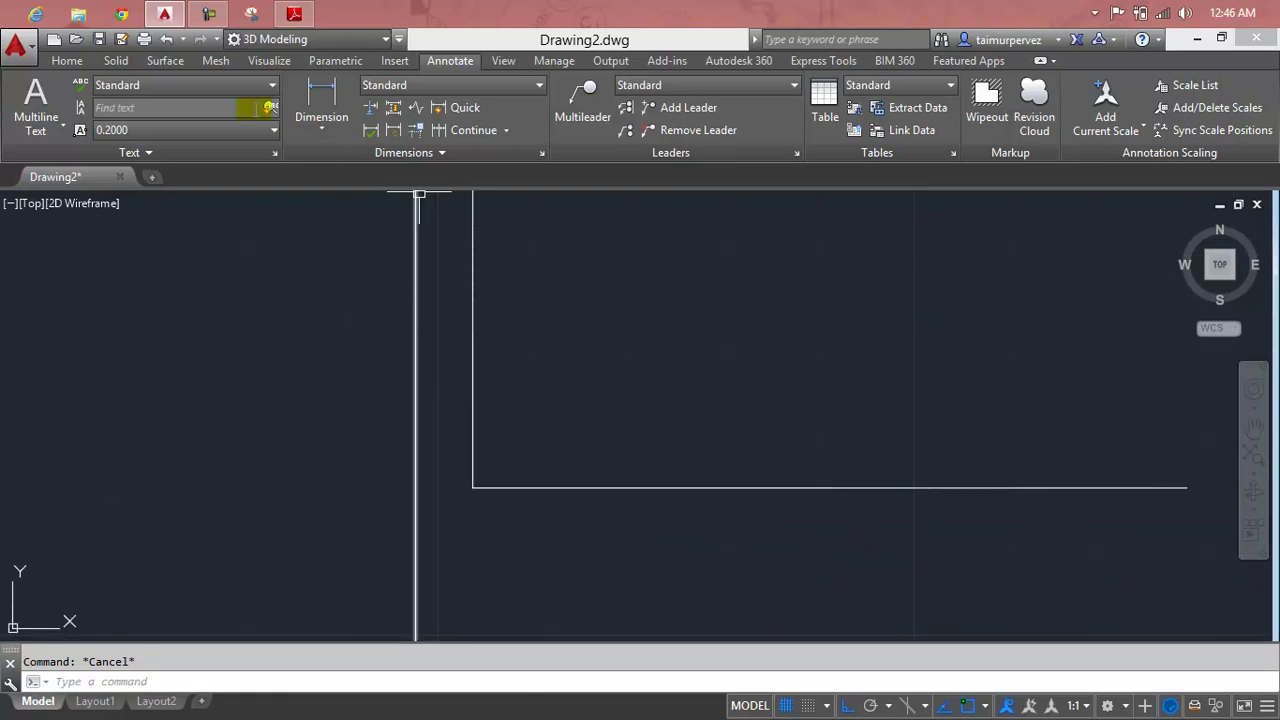
Step: Draw a Tan, Tan, Radius circle of radius 0.50 touching the vertical wall and base line
click(68, 61)
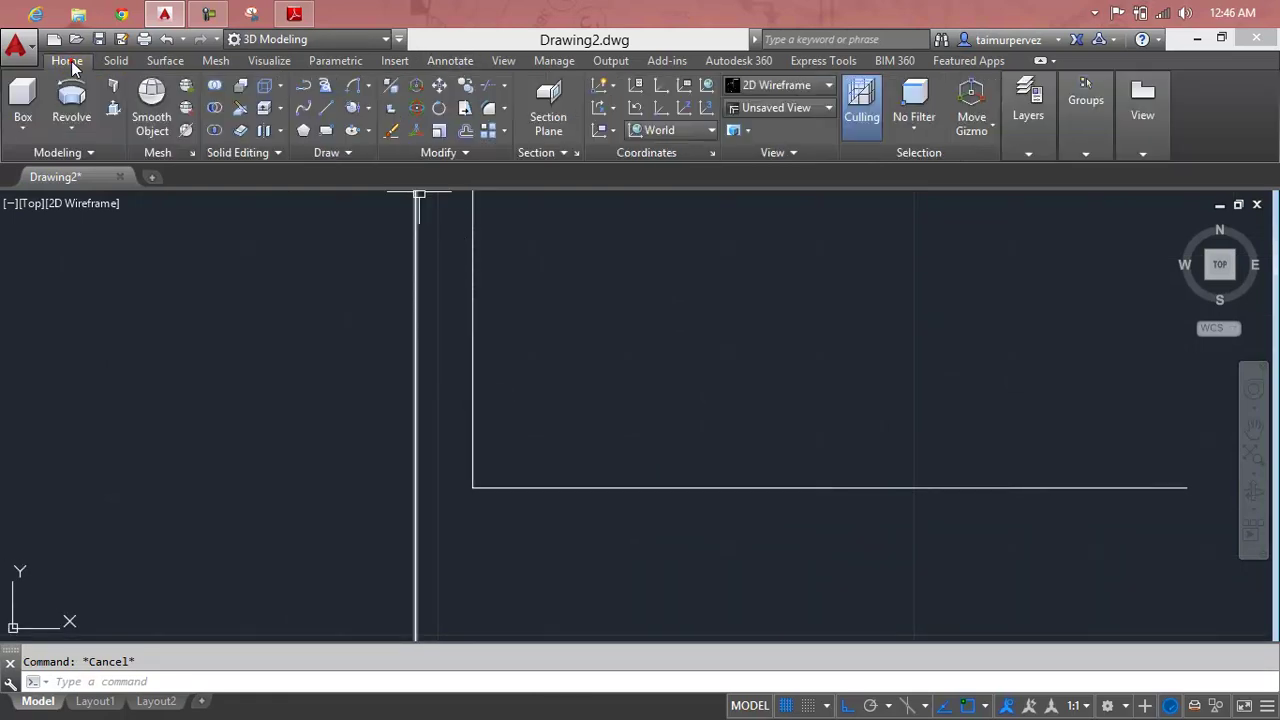
click(354, 110)
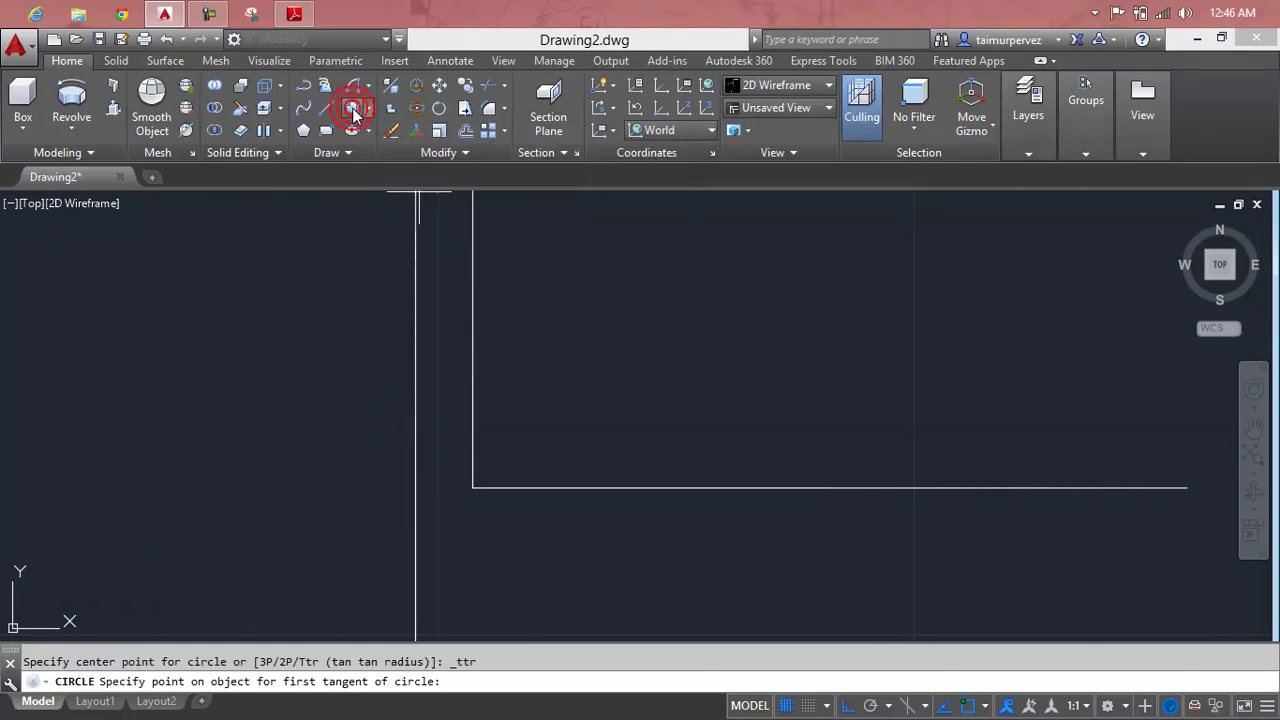
click(473, 372)
click(587, 487)
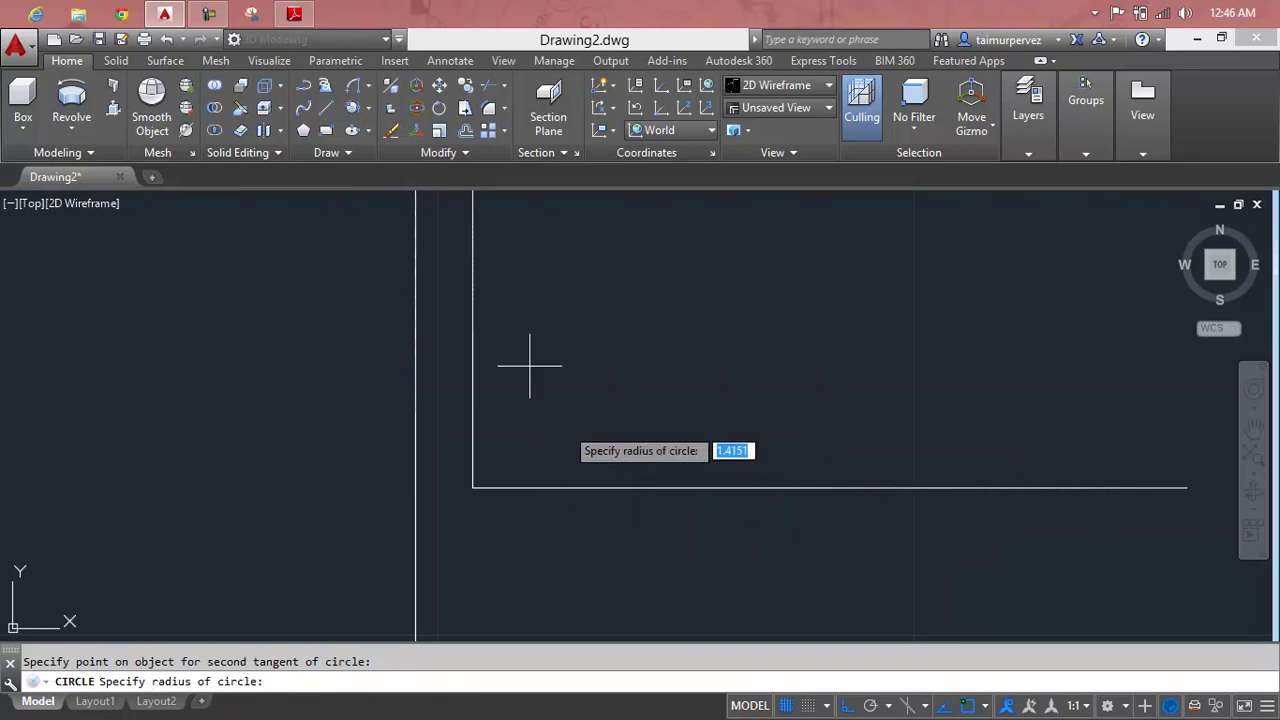
mouse_move(207, 13)
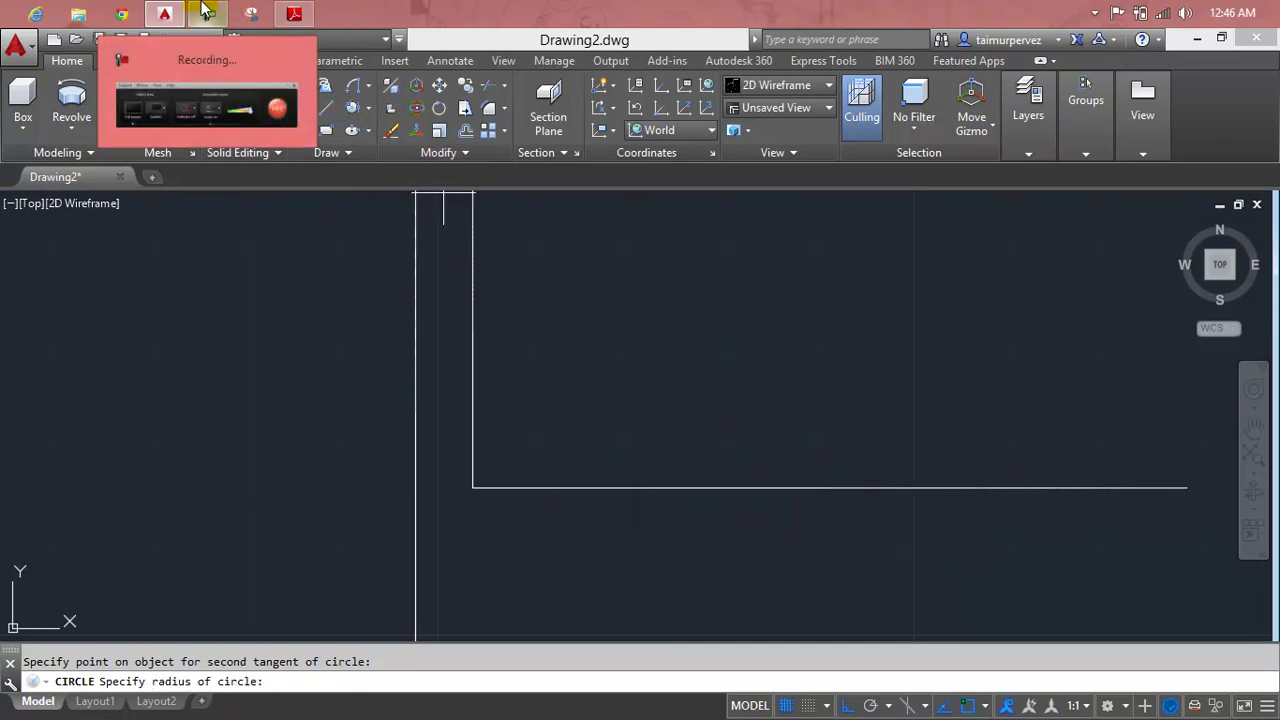
click(172, 10)
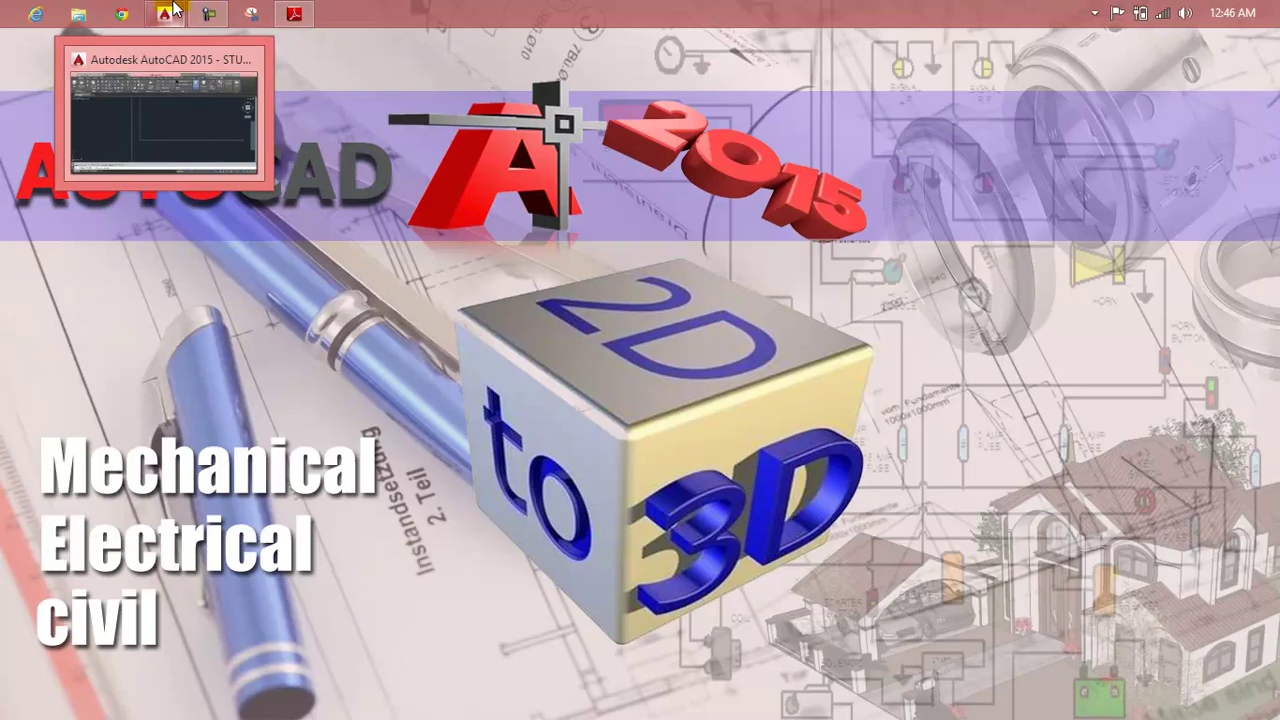
click(172, 10)
click(297, 10)
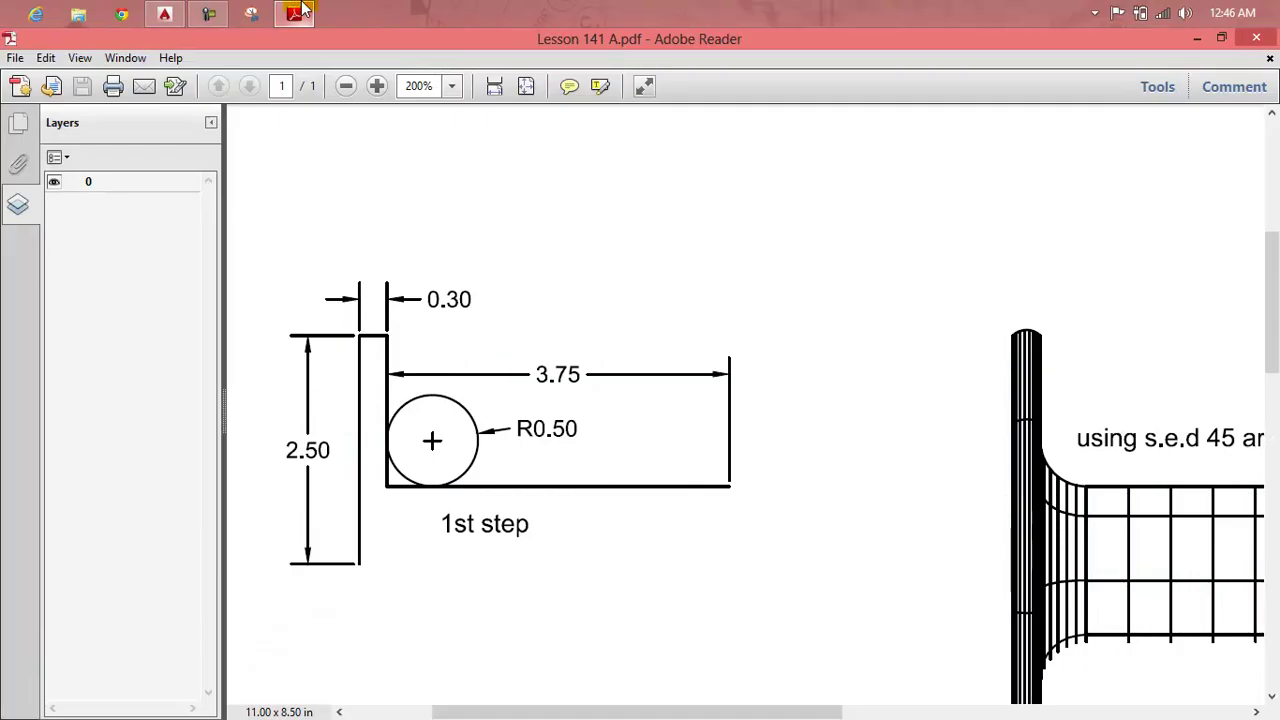
click(303, 8)
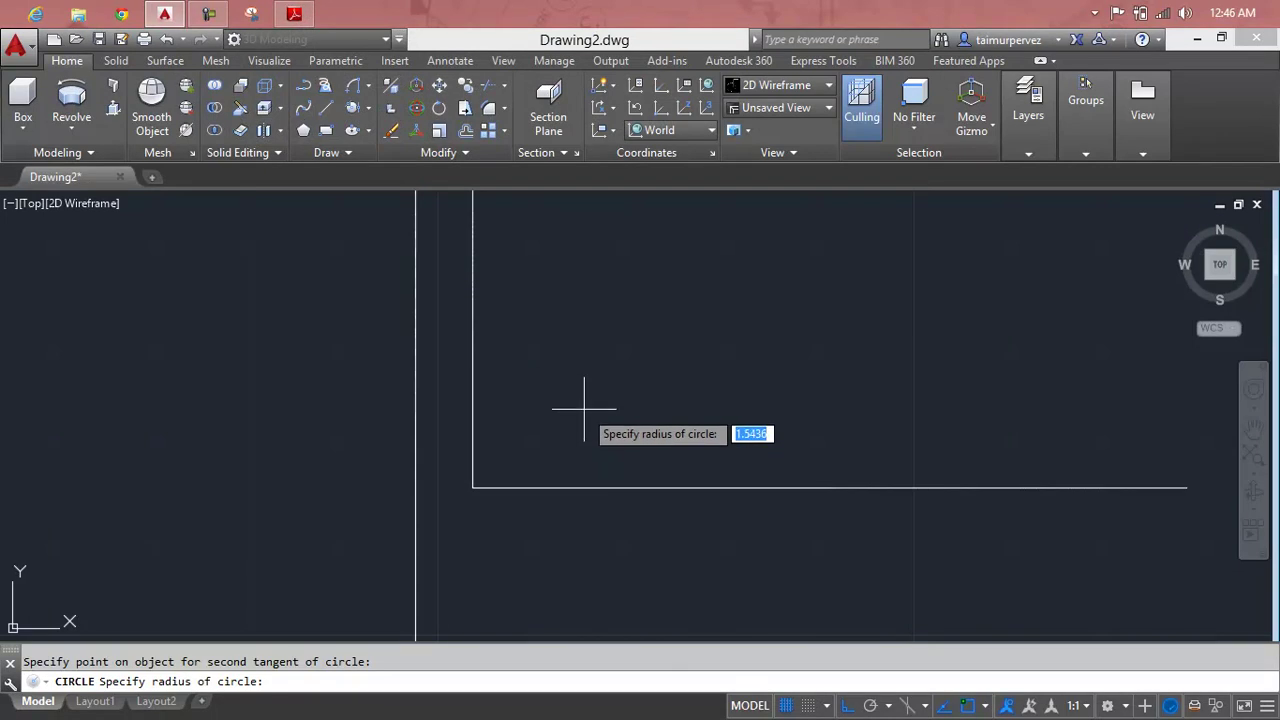
text(0.5)
key(Return)
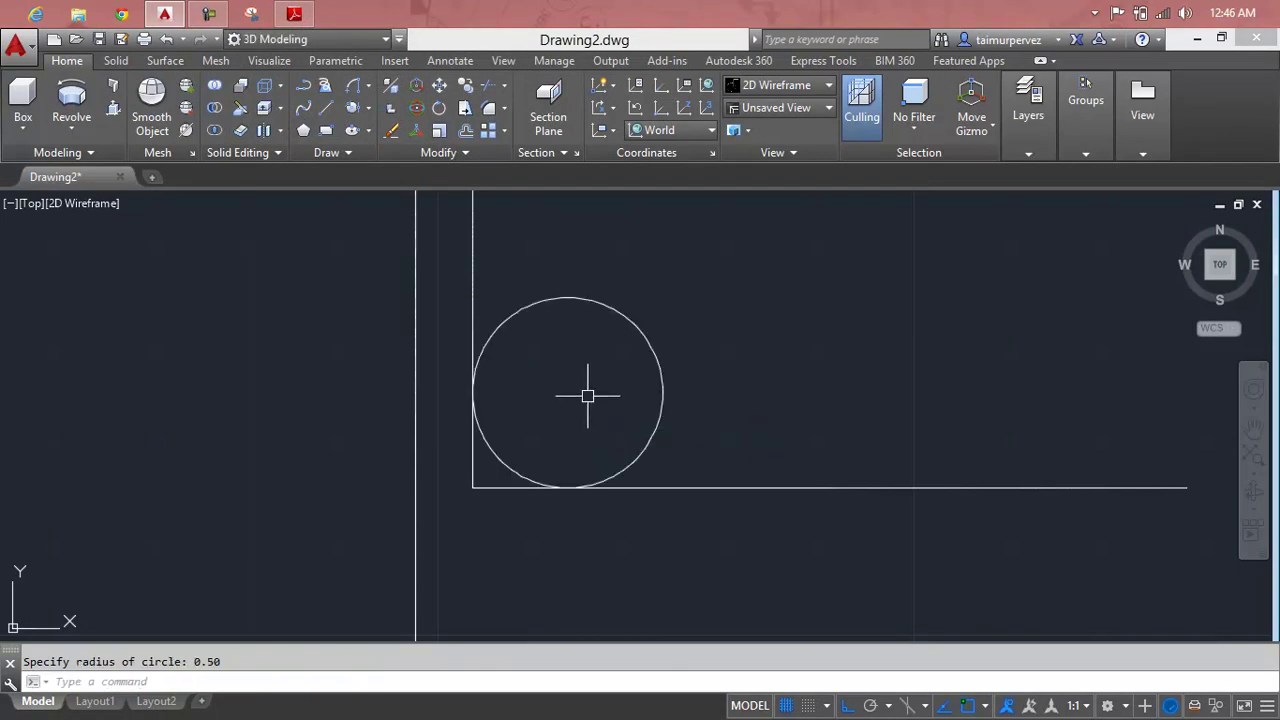
scroll(587, 396, down, 4)
middle_drag(587, 396, 474, 371)
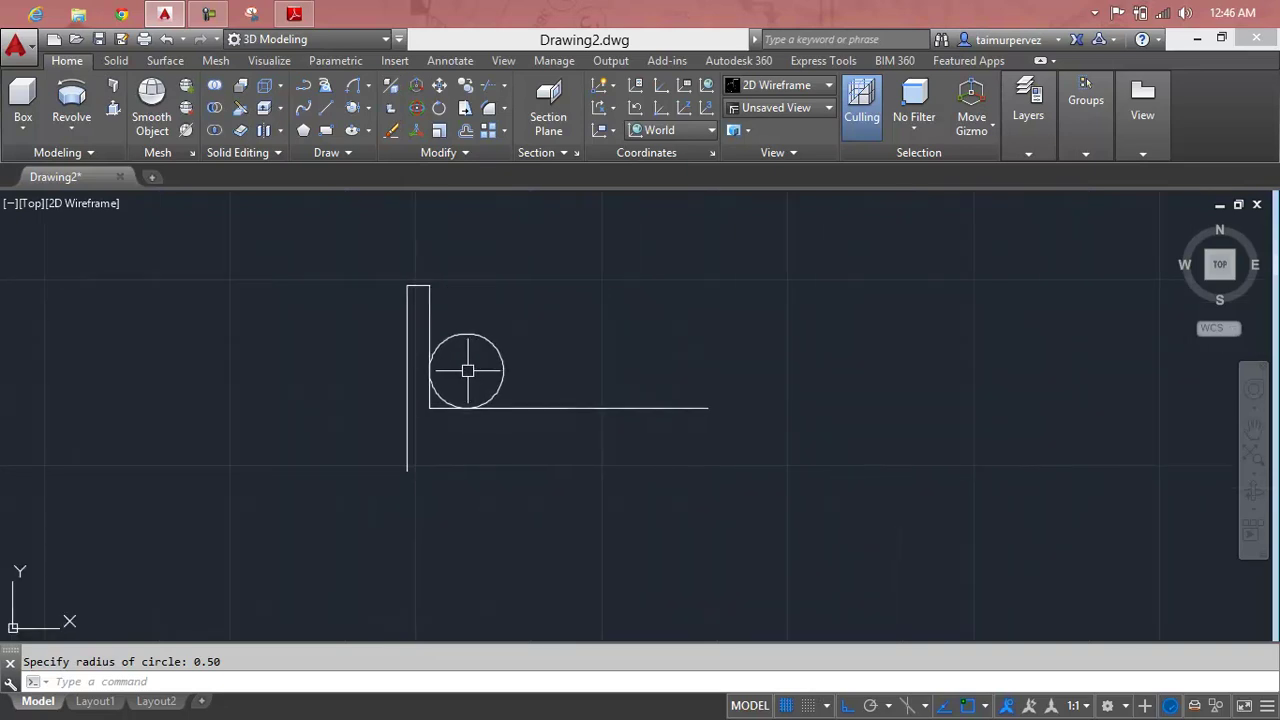
key(Escape)
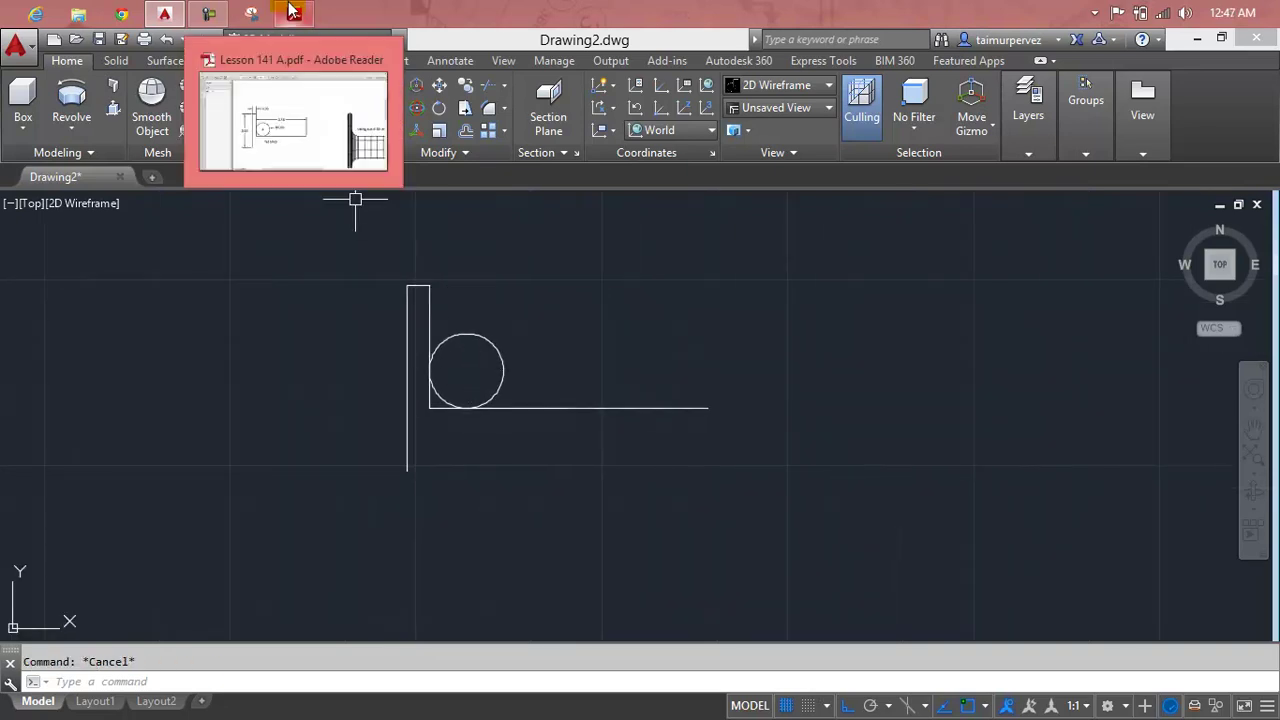
Step: Scroll the Lesson 141 A PDF until the 2nd step drawing is in view
click(293, 12)
scroll(451, 355, down, 1)
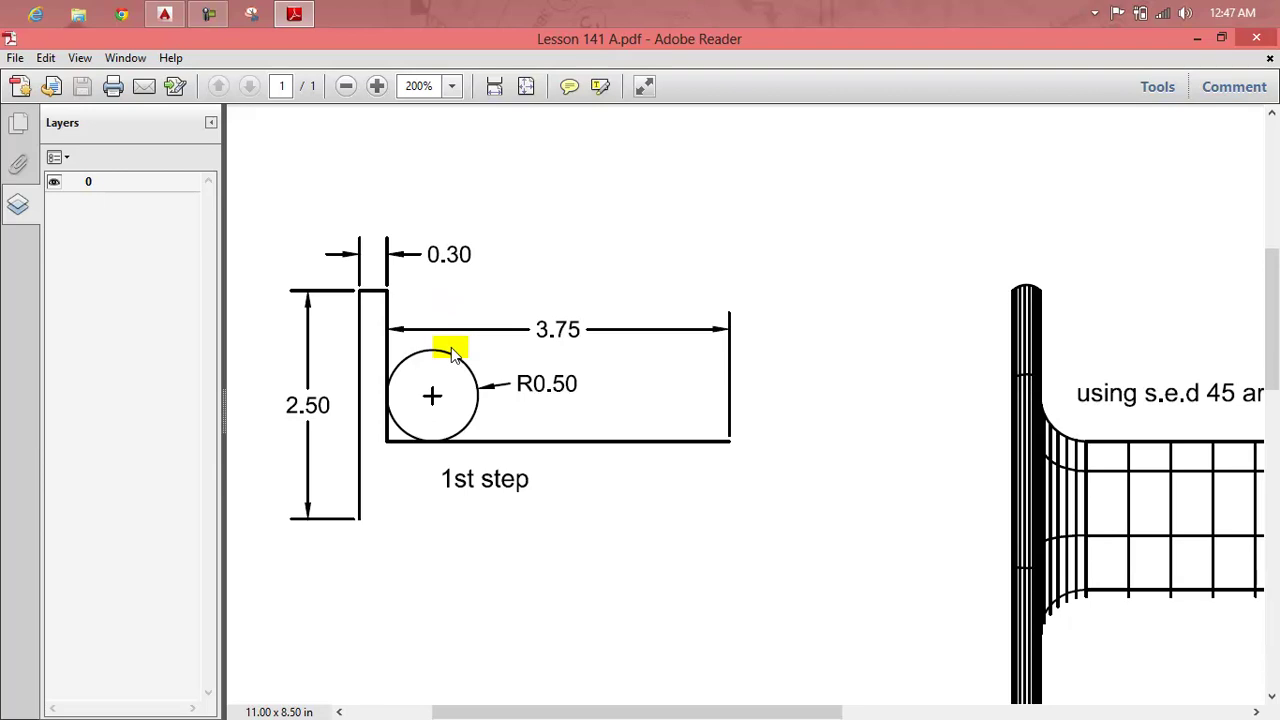
scroll(450, 350, down, 1)
scroll(451, 345, down, 2)
scroll(453, 347, down, 2)
scroll(453, 347, down, 2)
scroll(453, 347, down, 1)
scroll(453, 347, up, 3)
scroll(453, 347, up, 2)
scroll(455, 347, up, 1)
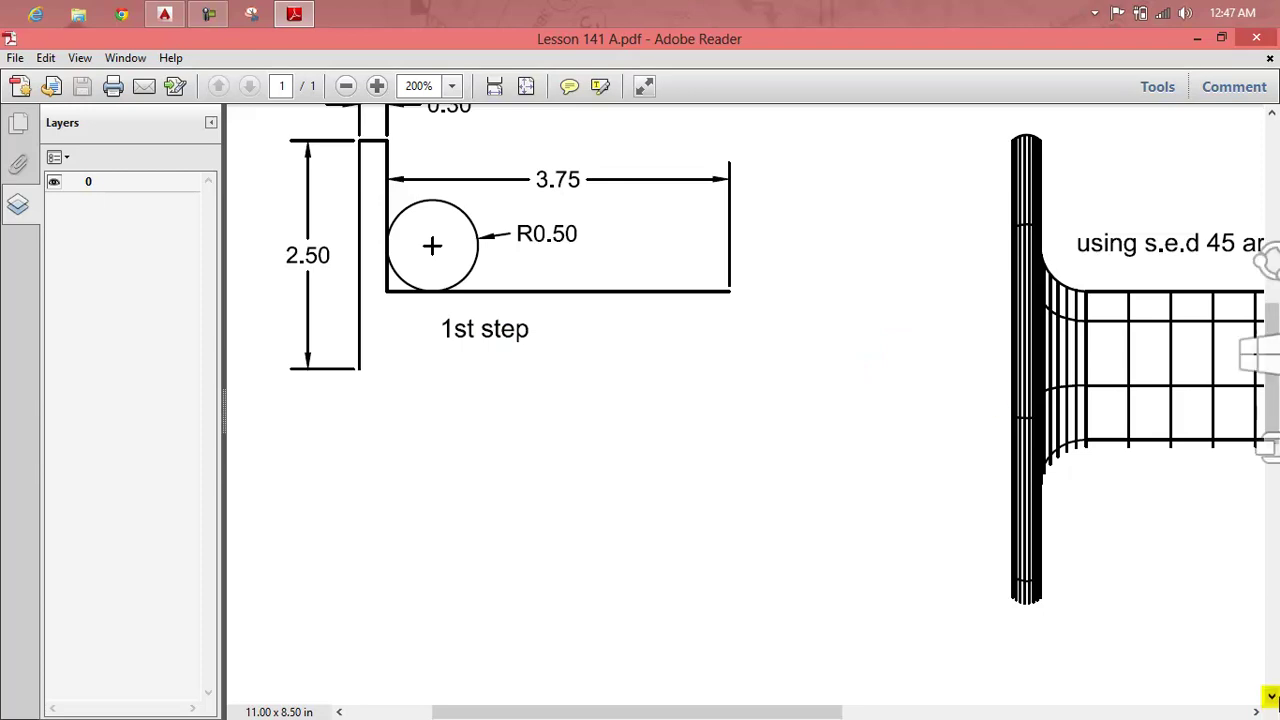
click(1256, 712)
click(1256, 712)
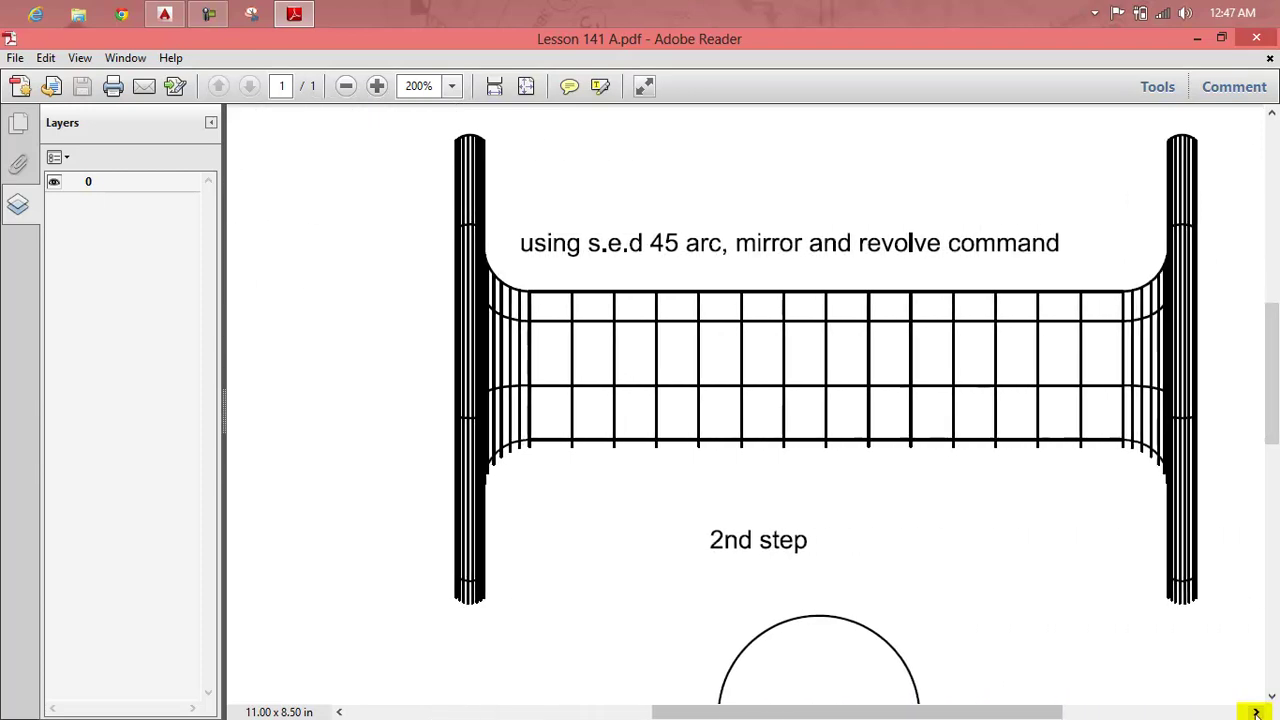
click(1256, 712)
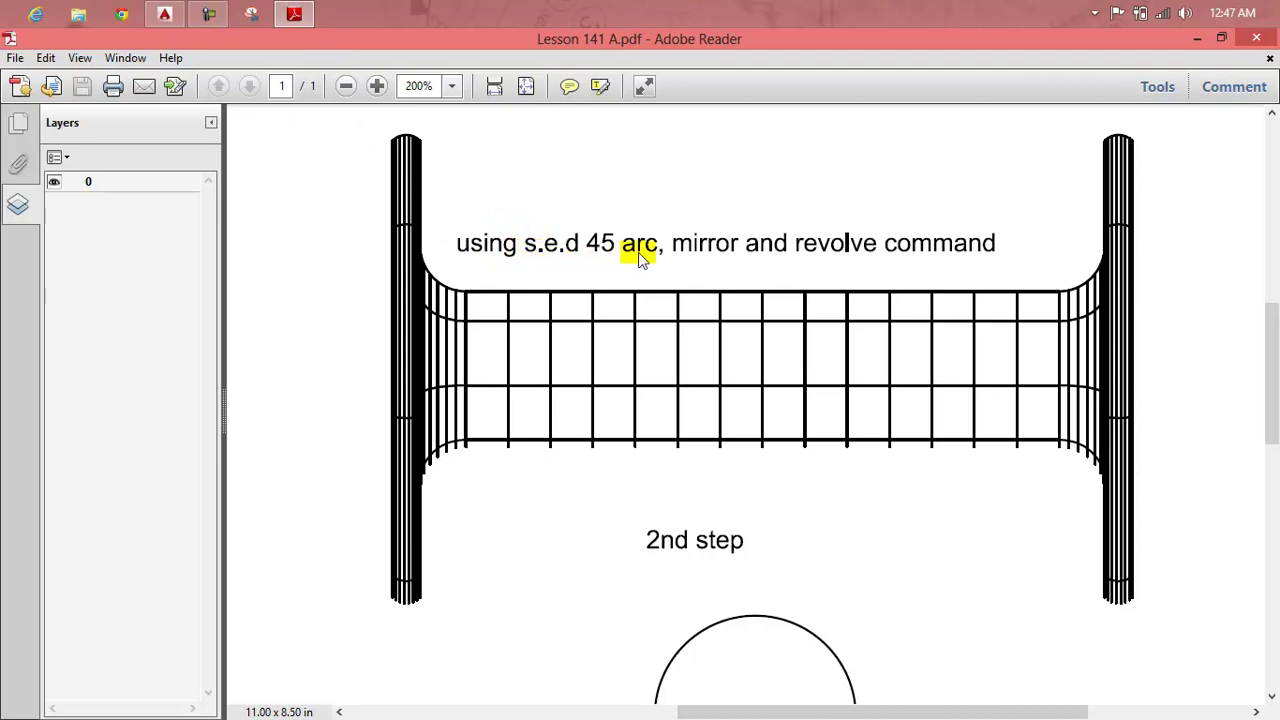
Step: Pan across the 2nd step and revolve notes, then zoom back into Drawing2
scroll(852, 257, down, 2)
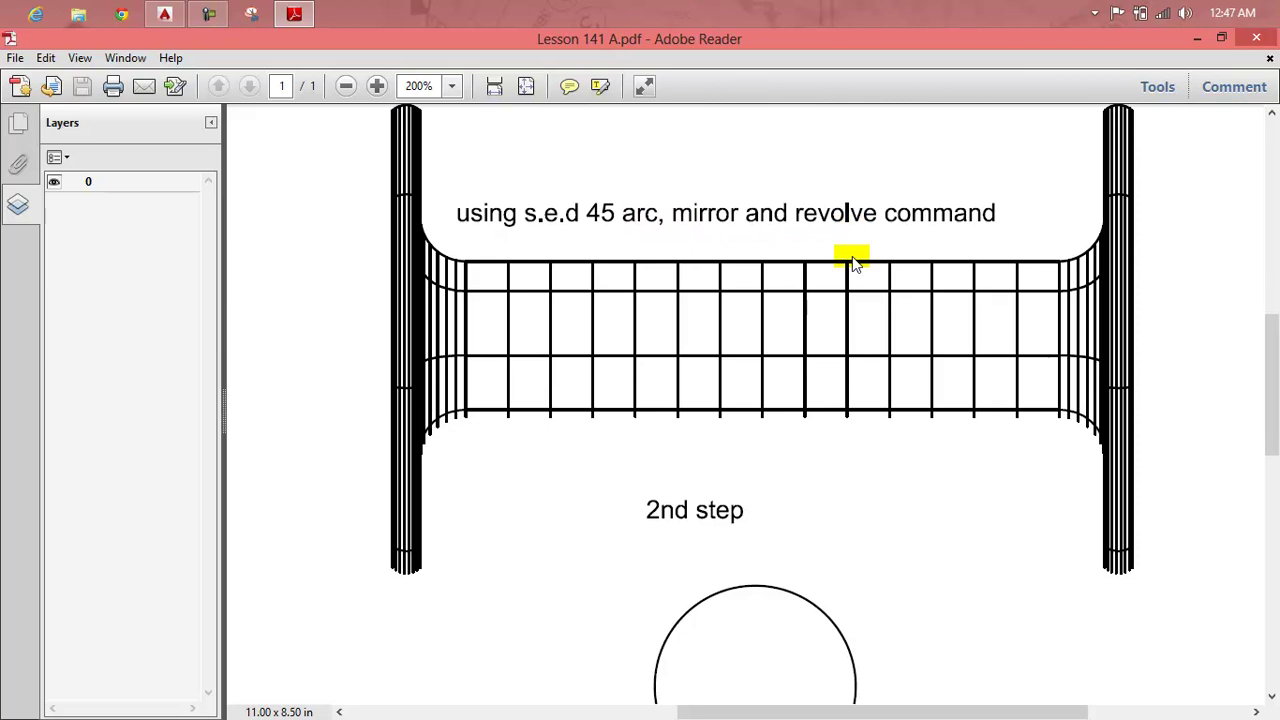
scroll(852, 257, up, 1)
scroll(852, 257, up, 2)
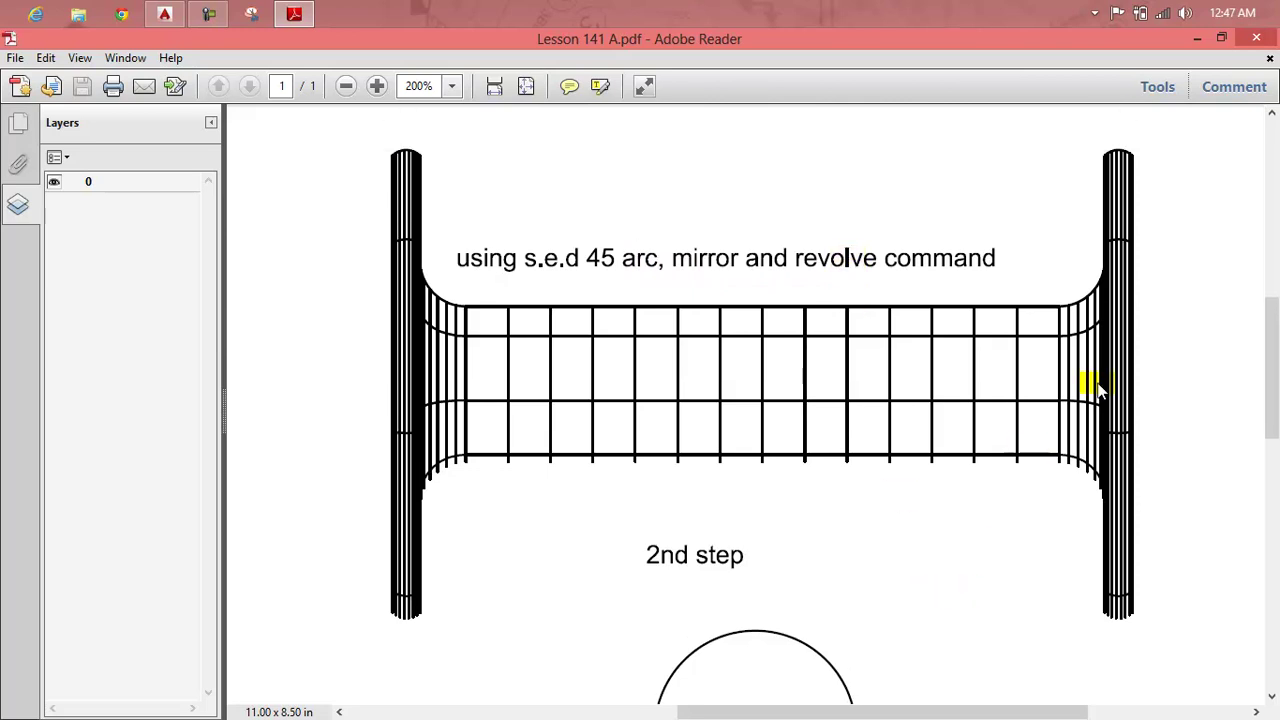
mouse_move(1270, 380)
mouse_down()
mouse_move(1270, 524)
mouse_move(1268, 200)
mouse_move(1270, 422)
mouse_up()
drag(932, 711, 602, 711)
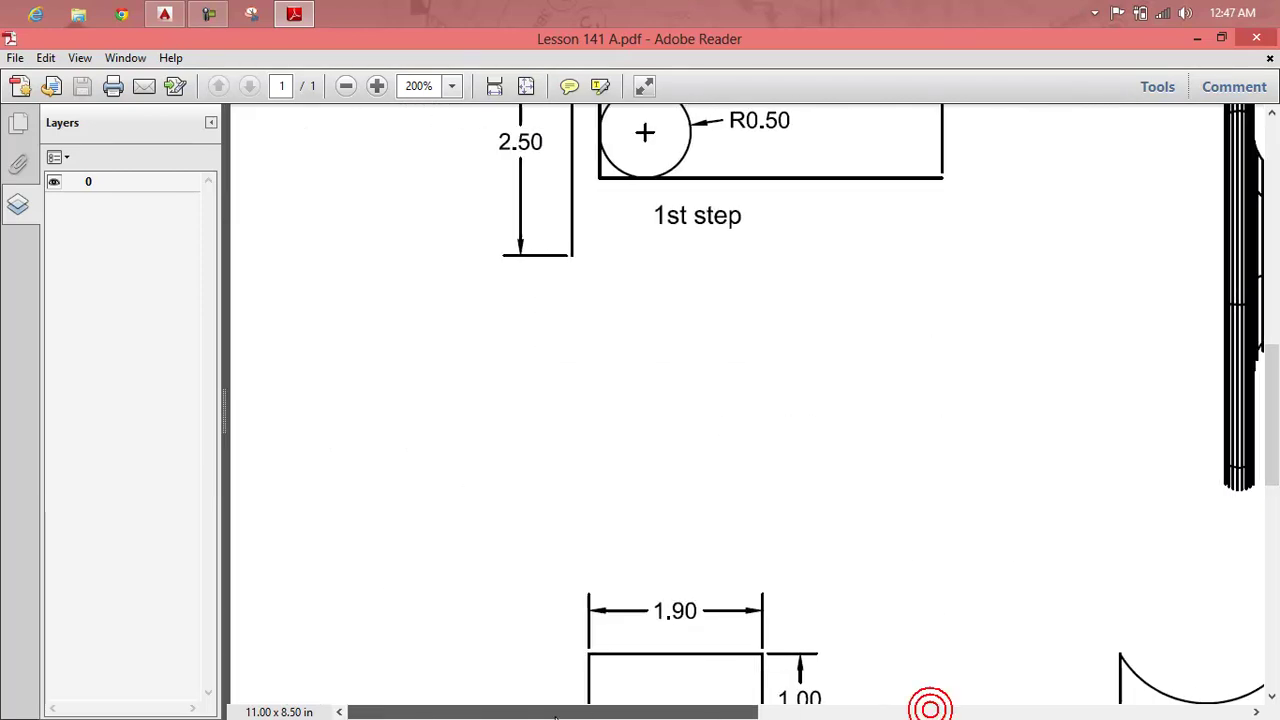
drag(1273, 385, 1270, 264)
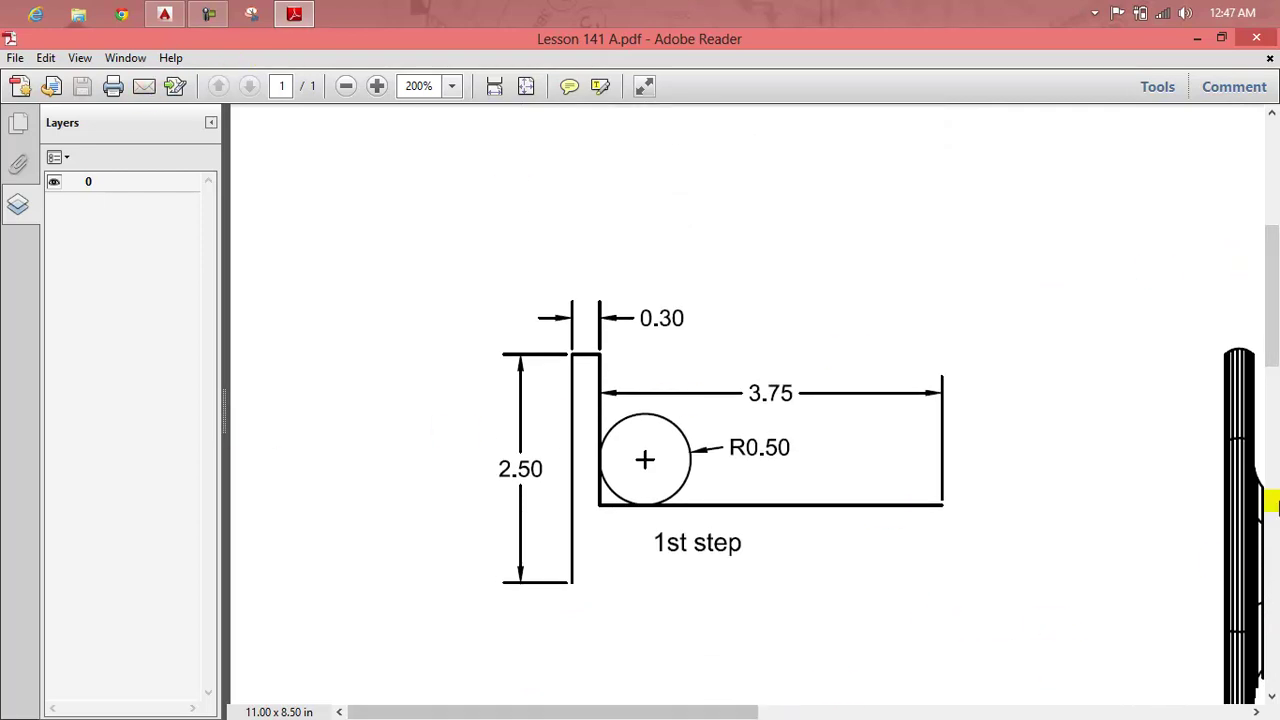
drag(1268, 332, 1275, 515)
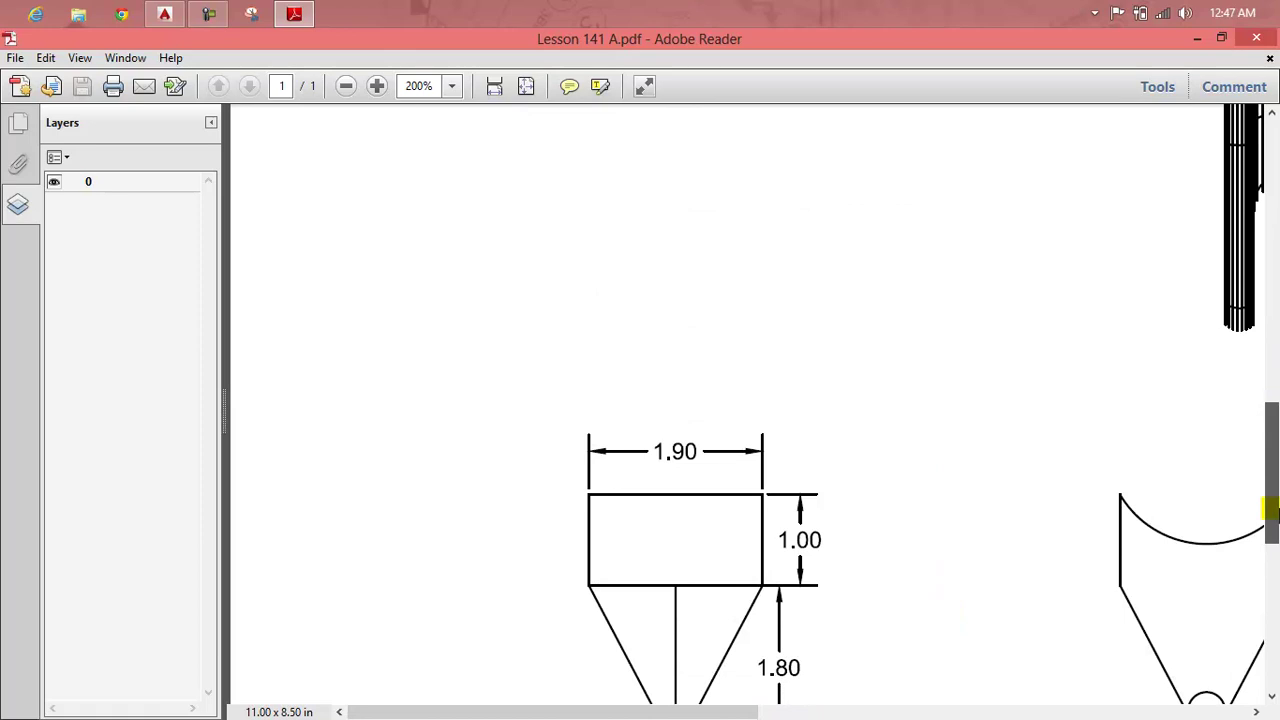
drag(668, 712, 1137, 712)
drag(1271, 432, 1268, 285)
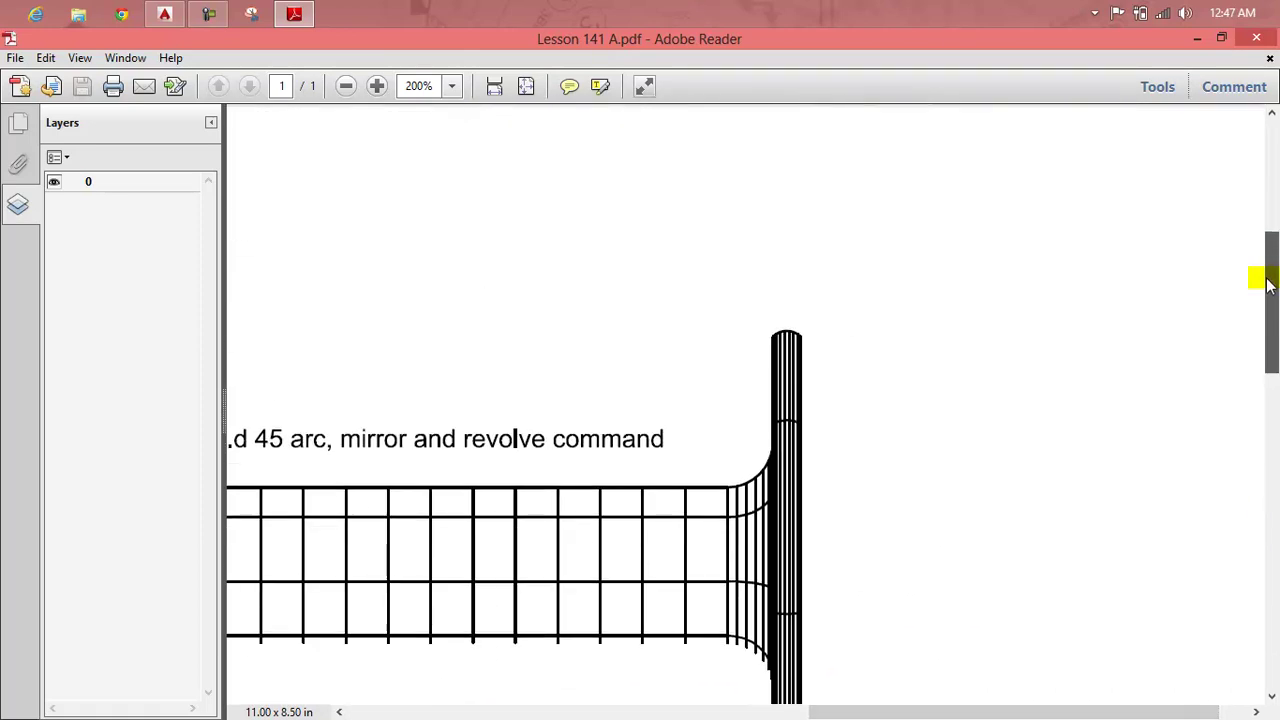
drag(840, 710, 704, 712)
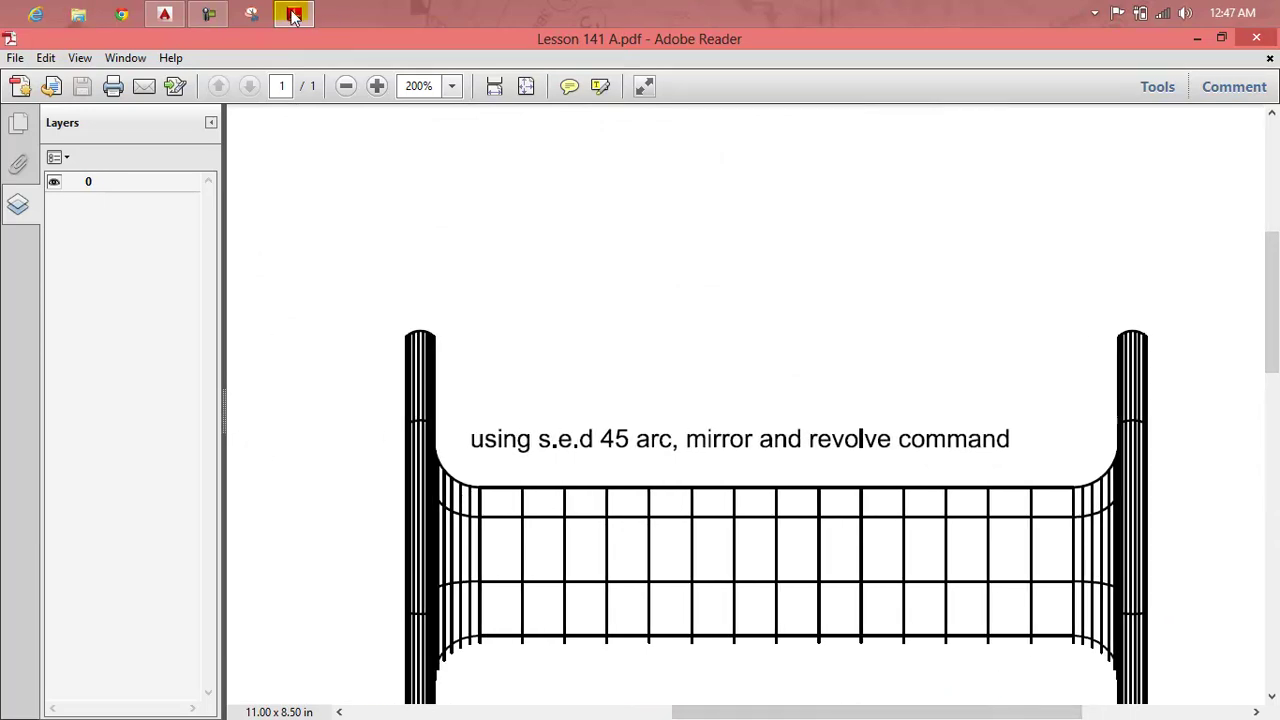
mouse_move(209, 14)
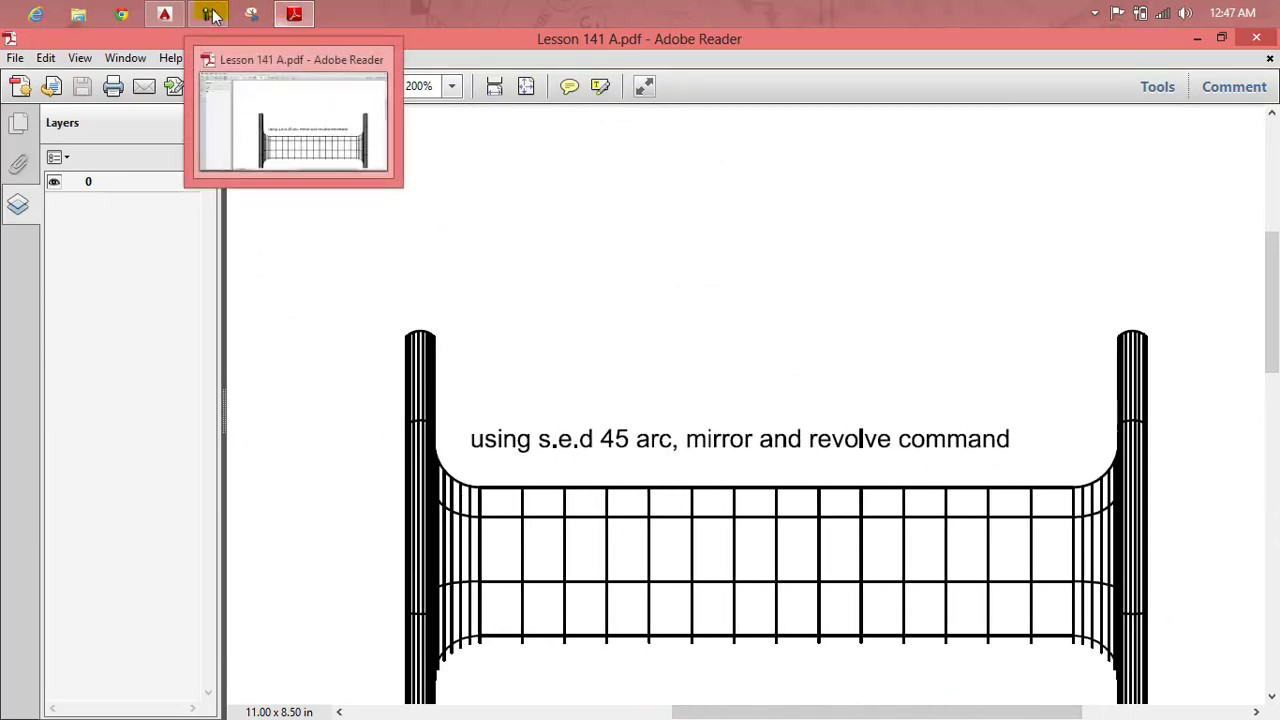
click(177, 13)
scroll(403, 272, up, 3)
scroll(412, 278, up, 2)
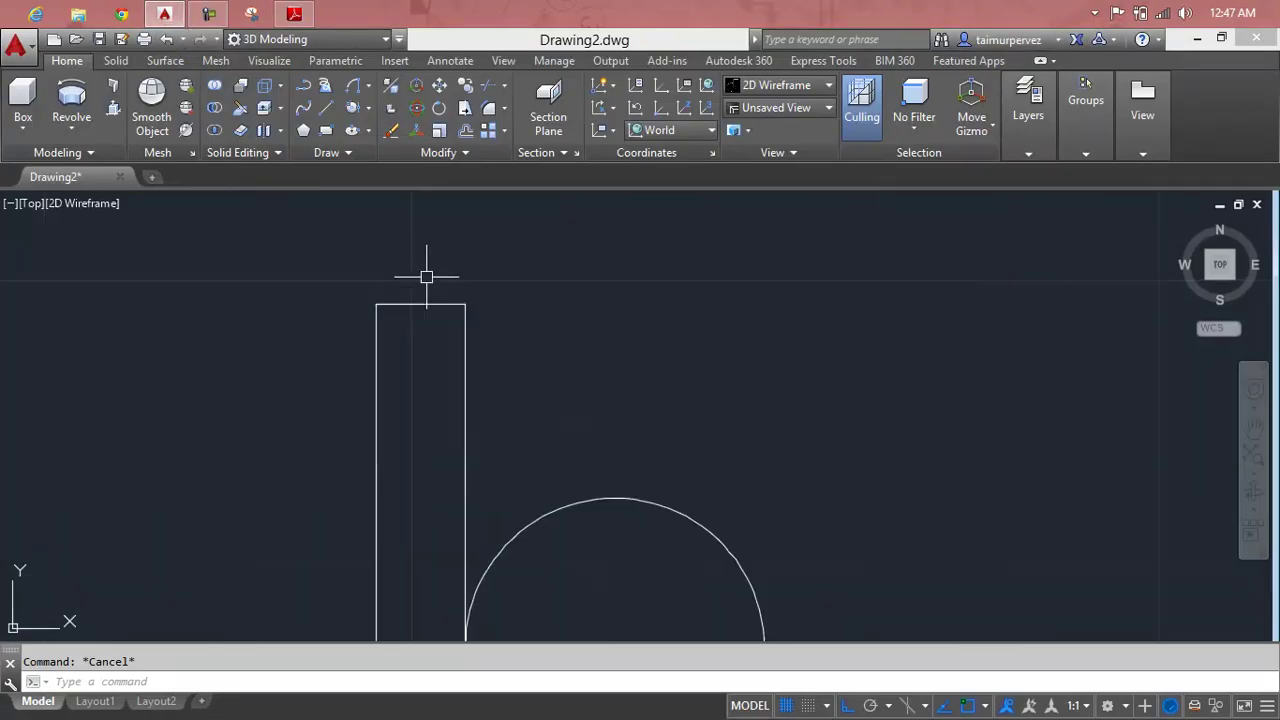
Step: Cap the tall rectangle's top with a Start, End, Direction arc at 45°
click(371, 110)
click(375, 113)
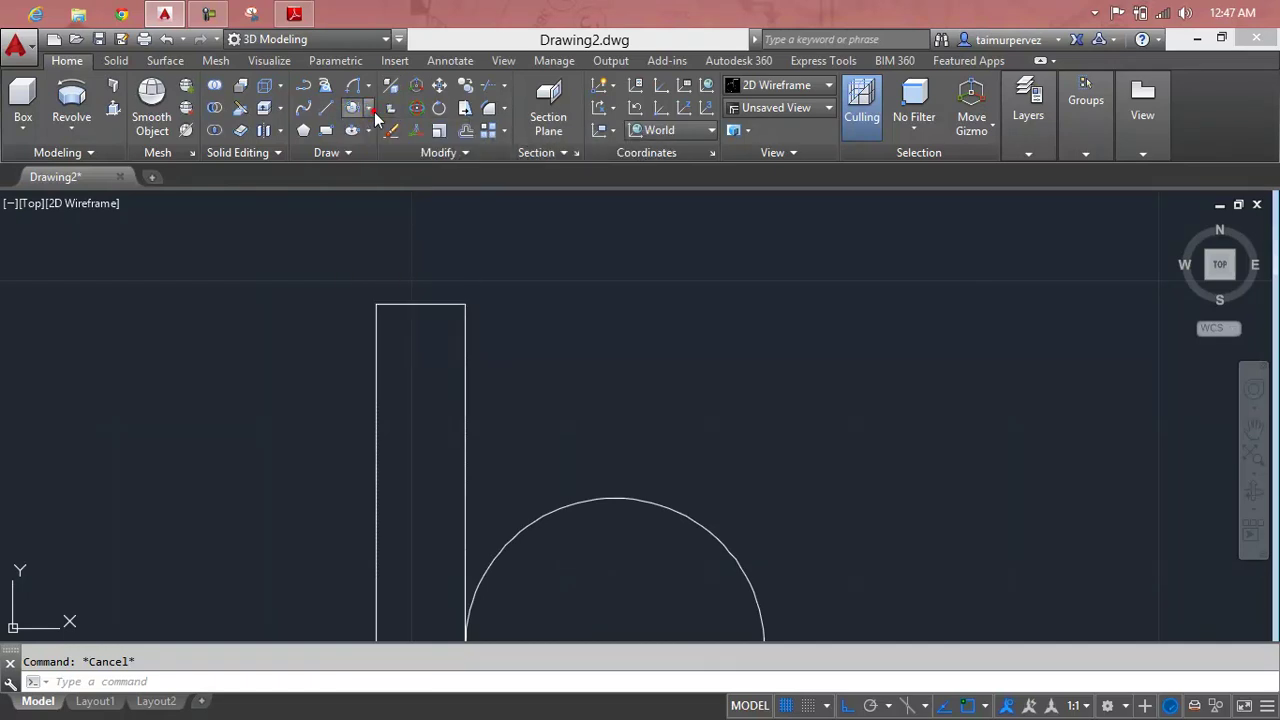
click(368, 88)
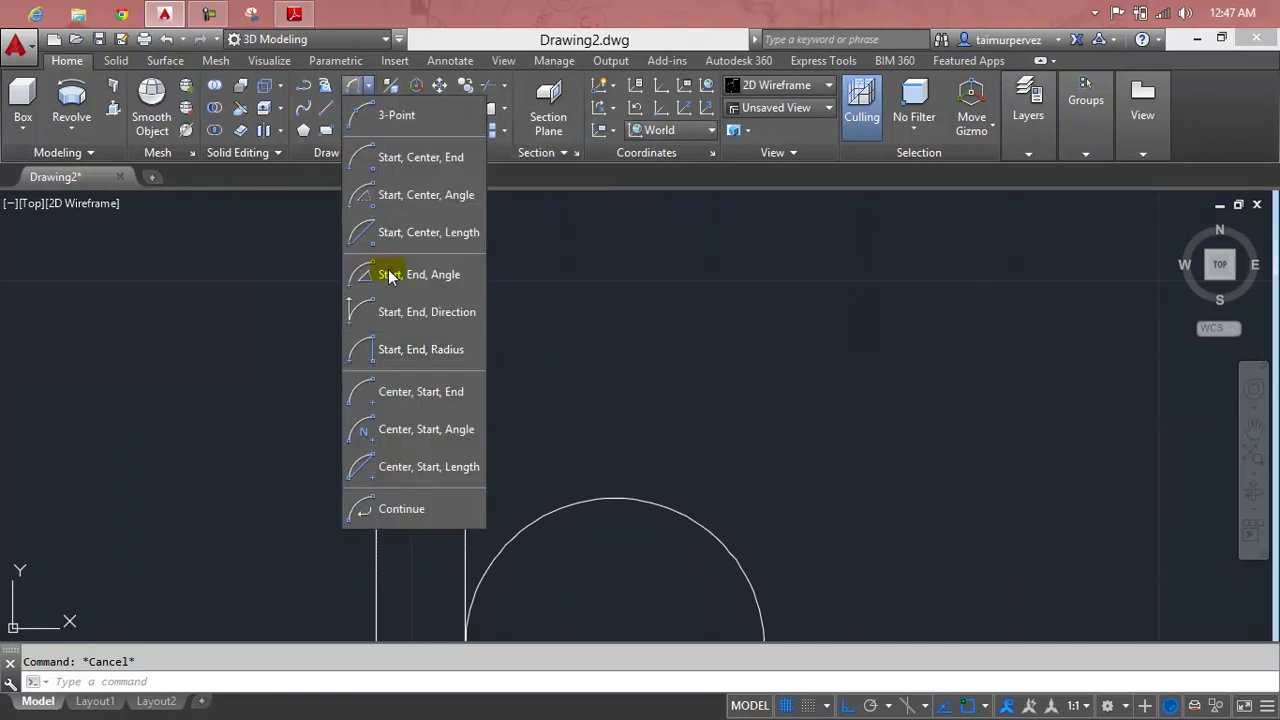
click(388, 312)
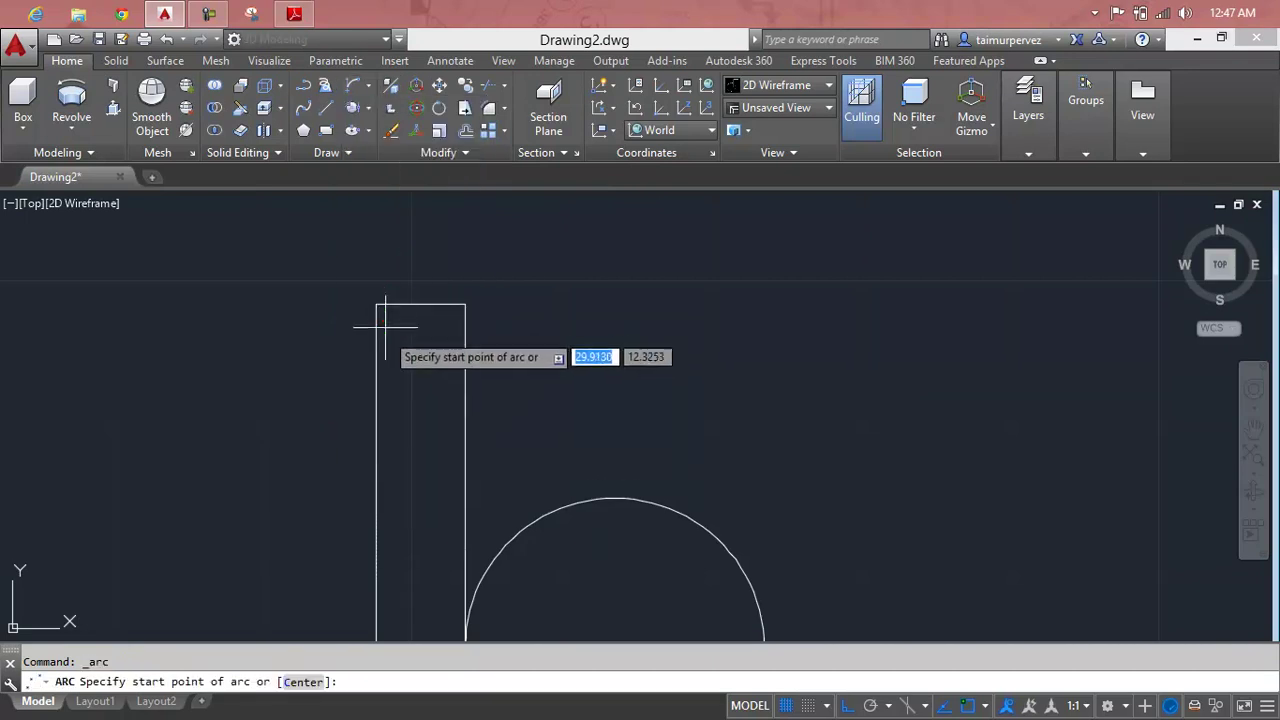
click(375, 303)
click(465, 303)
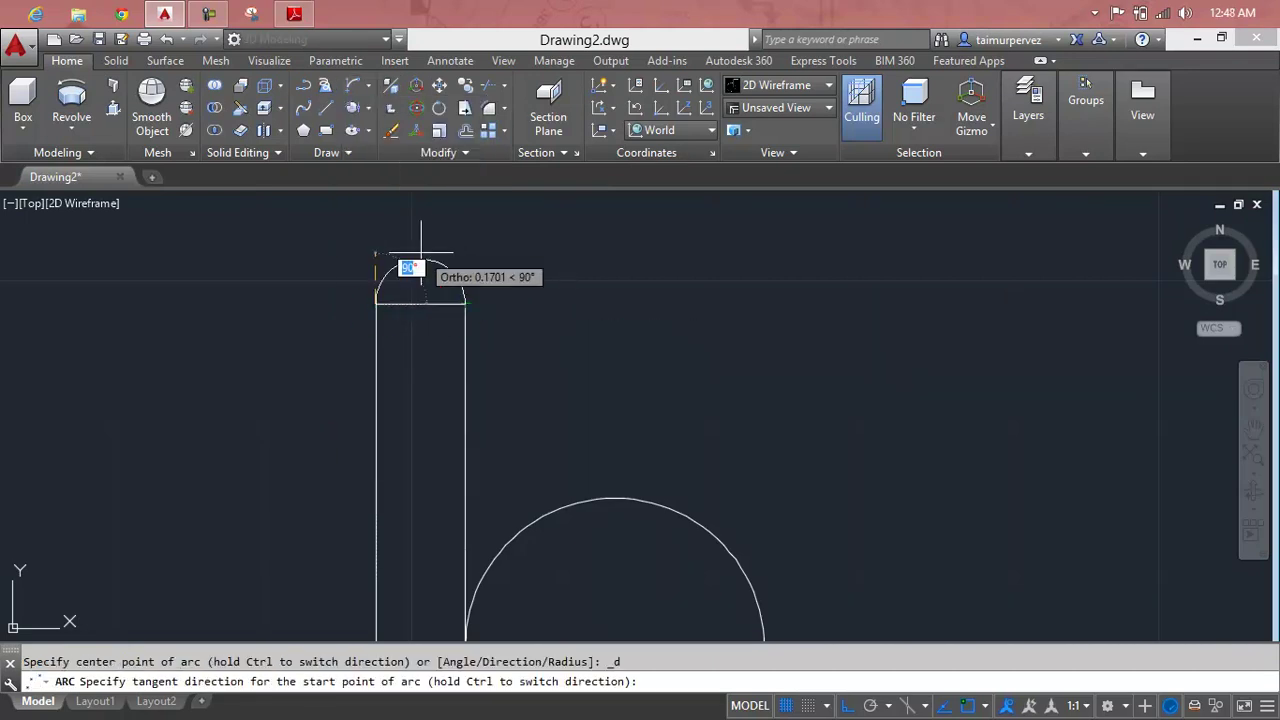
text(45)
key(Return)
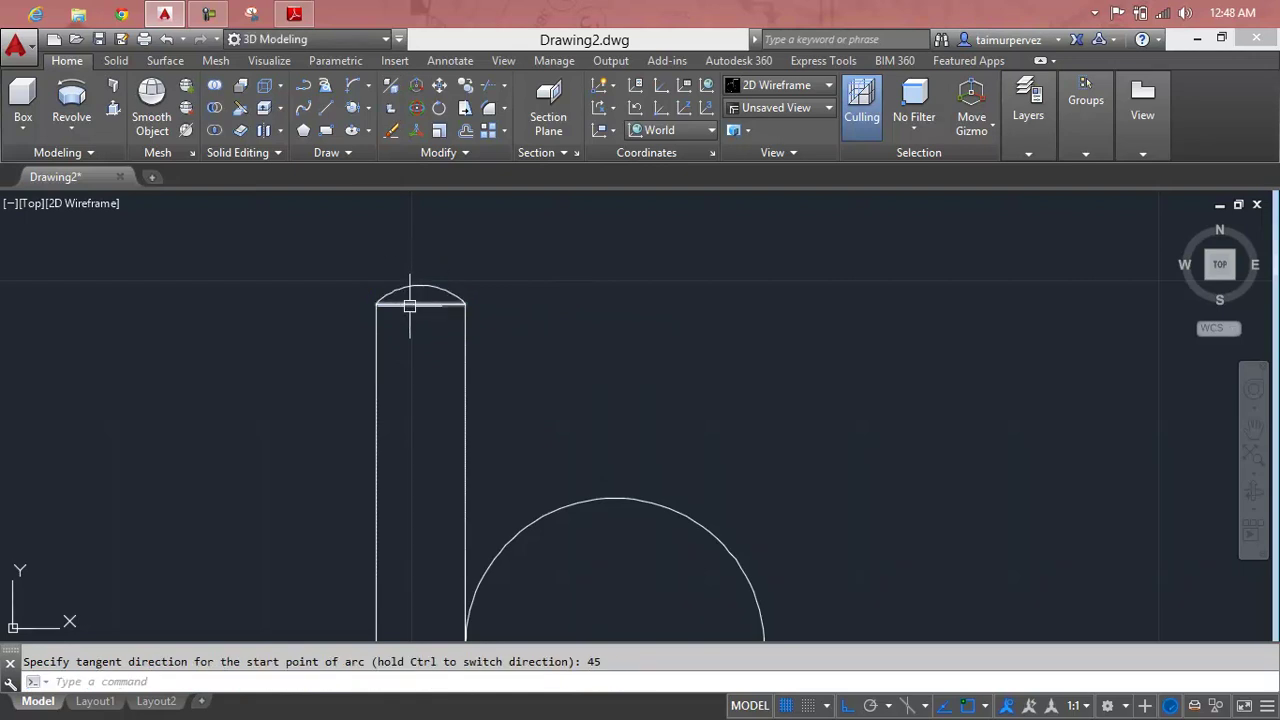
Step: Trim the circle and adjacent line stubs into a rounded inner corner
click(409, 303)
scroll(409, 303, down, 3)
middle_drag(440, 380, 466, 320)
scroll(466, 320, up, 4)
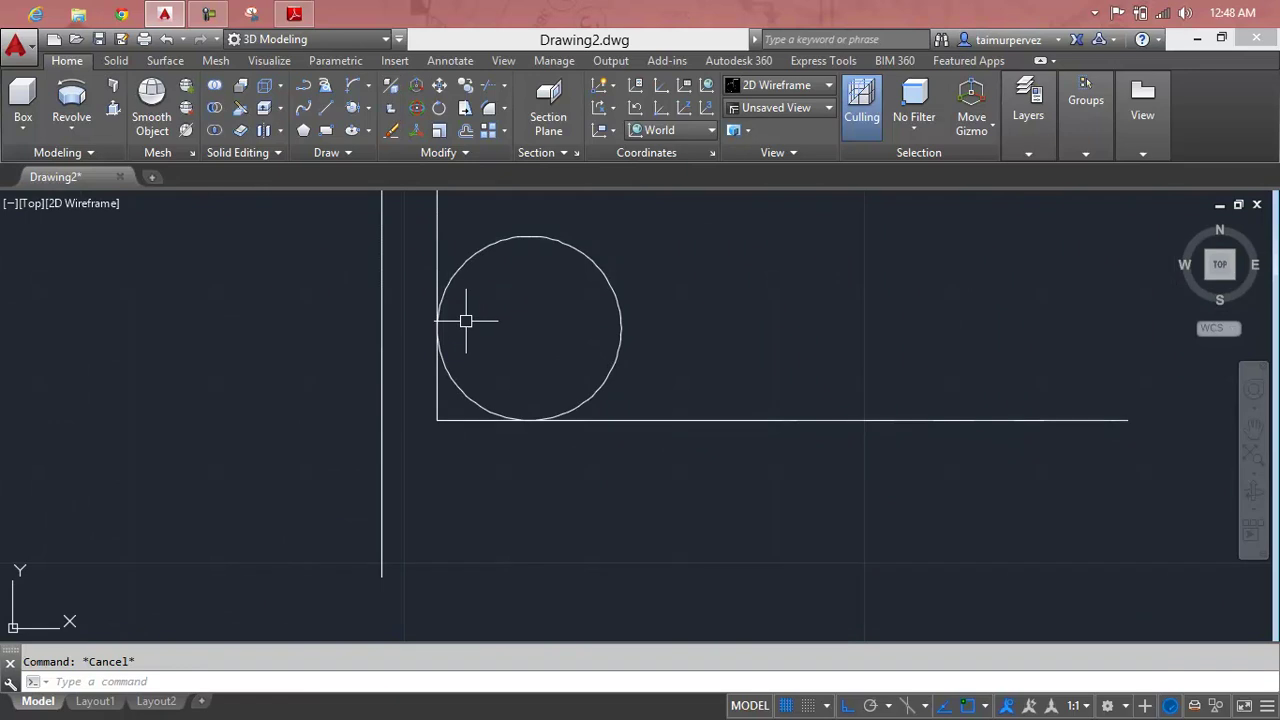
text(TR)
key(Return)
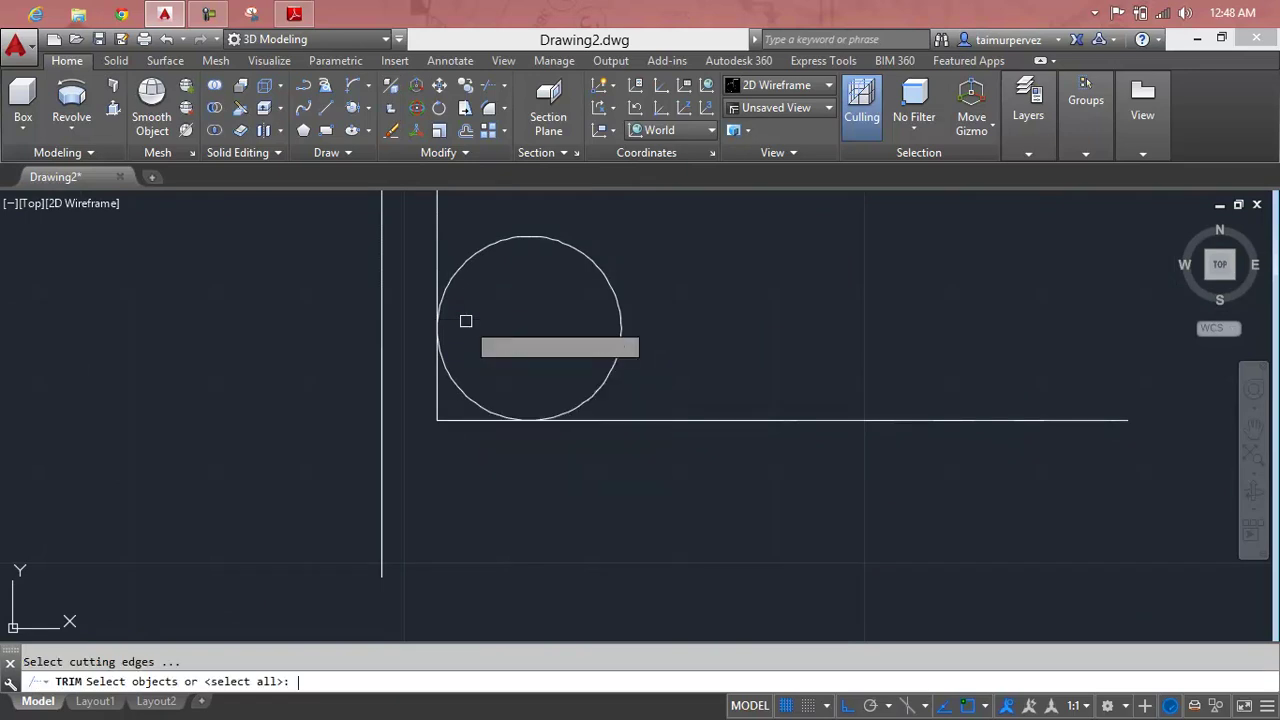
key(Return)
click(460, 263)
click(437, 405)
click(446, 420)
scroll(446, 420, down, 2)
scroll(446, 420, down, 2)
middle_drag(466, 408, 394, 389)
key(Escape)
click(298, 10)
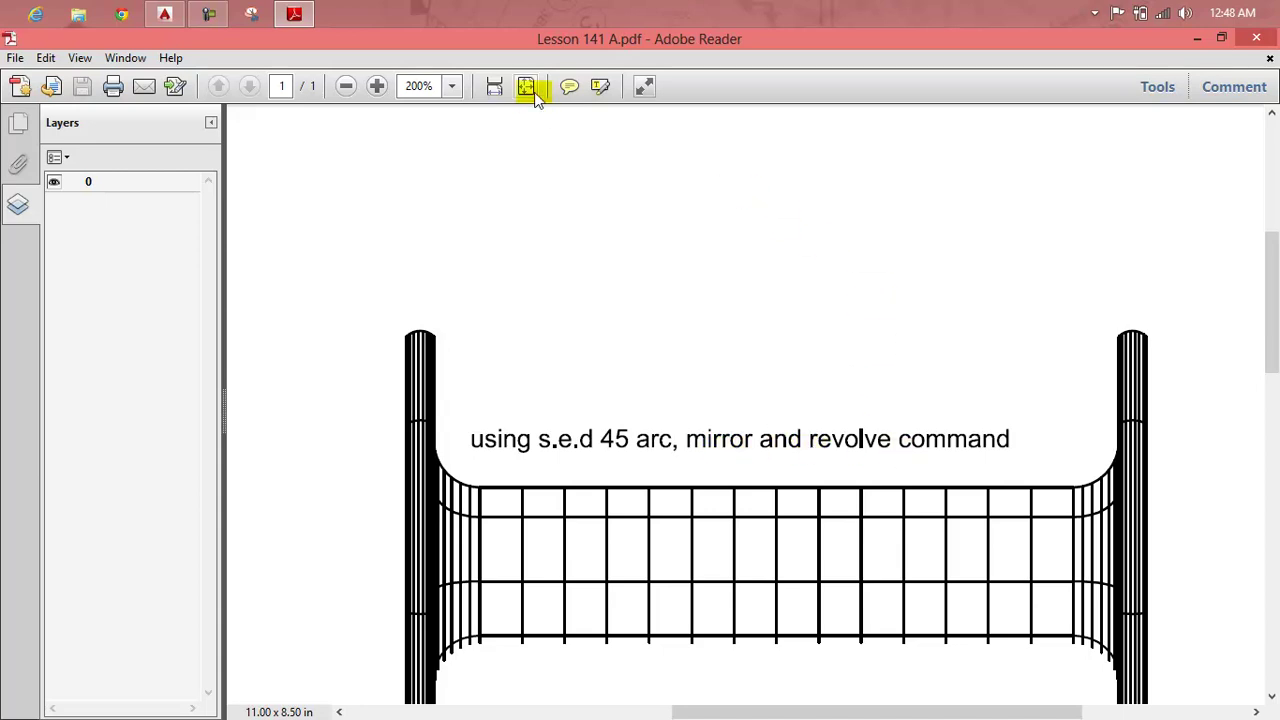
Step: Mirror the whole L profile about a vertical line through its right end, keeping the original
click(290, 12)
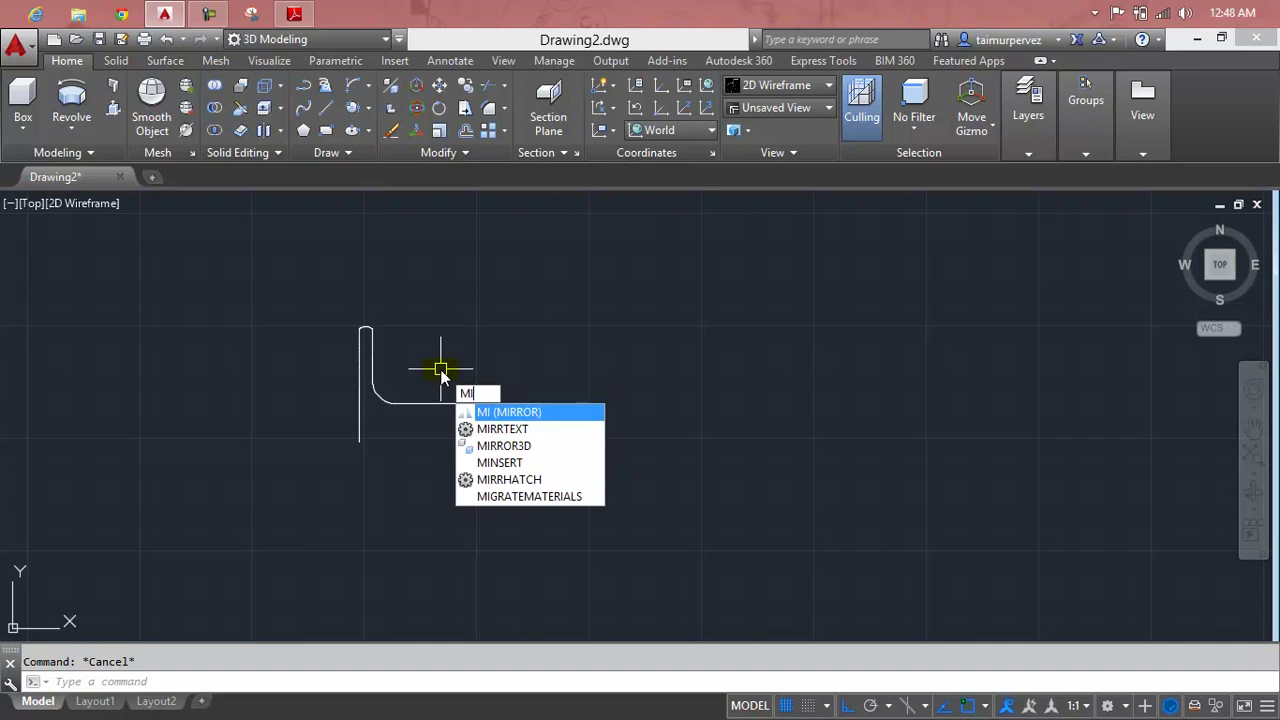
key(Return)
click(684, 323)
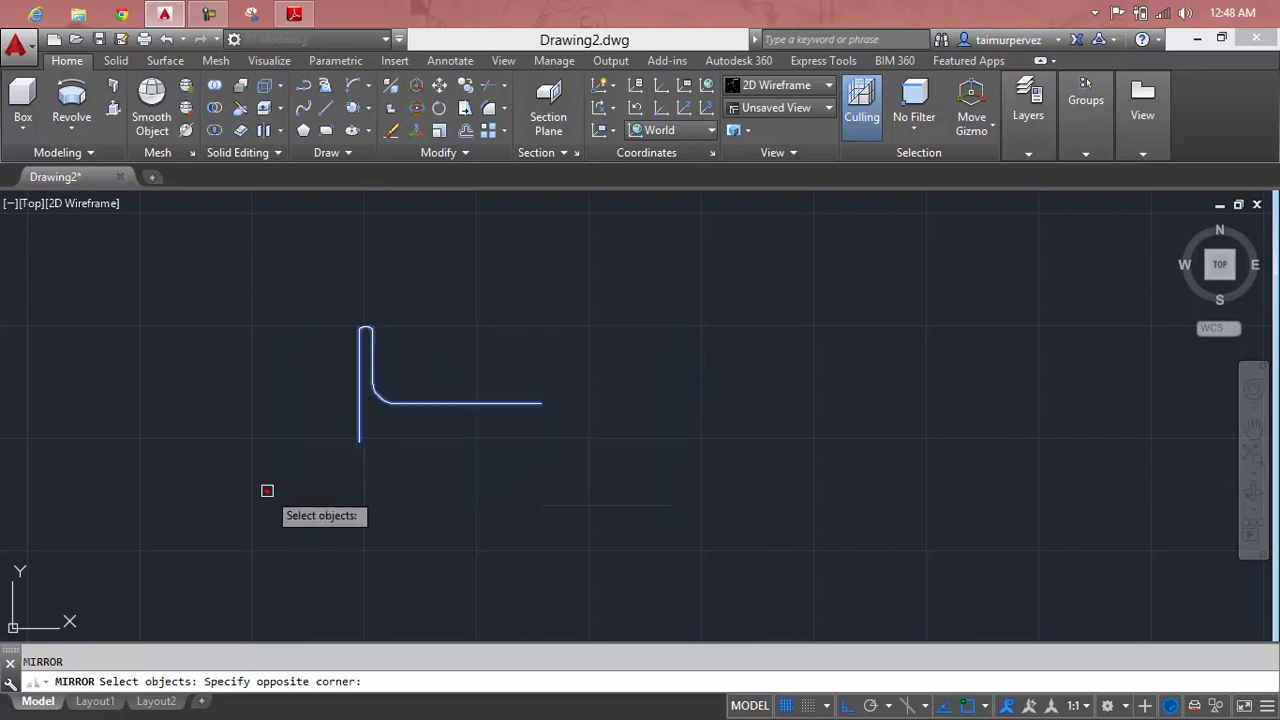
click(266, 486)
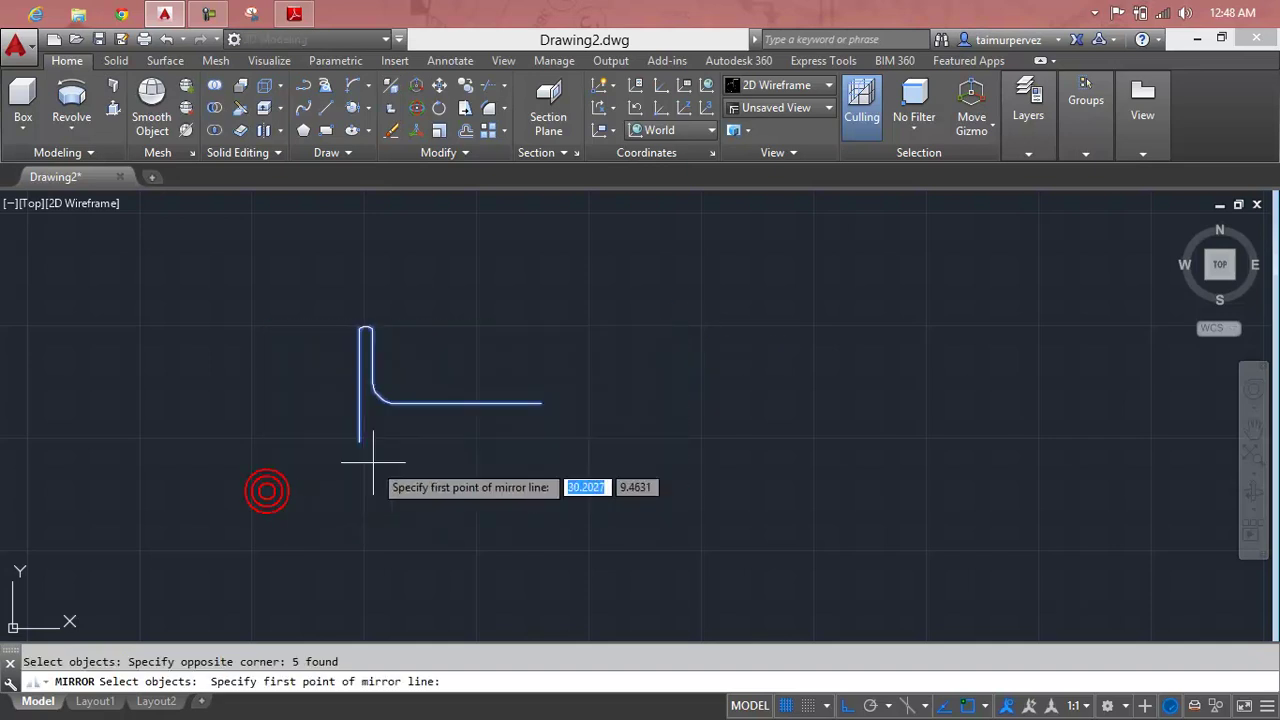
click(539, 404)
click(536, 293)
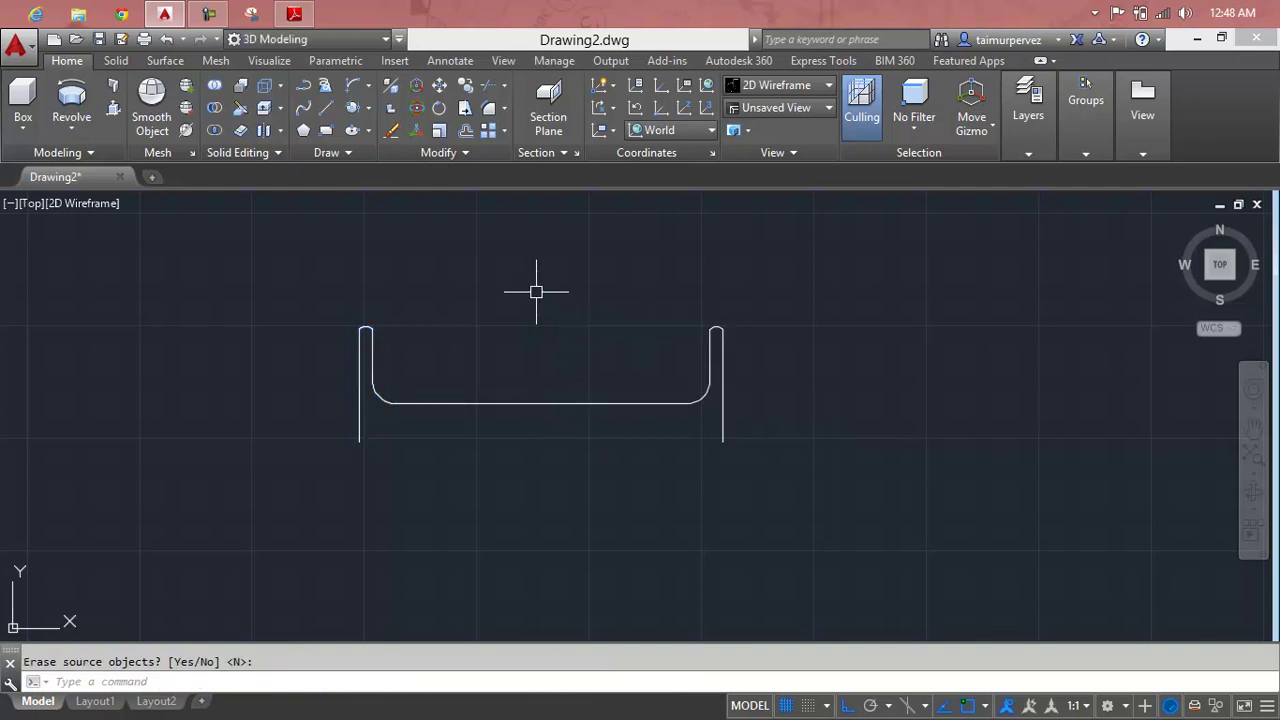
key(Escape)
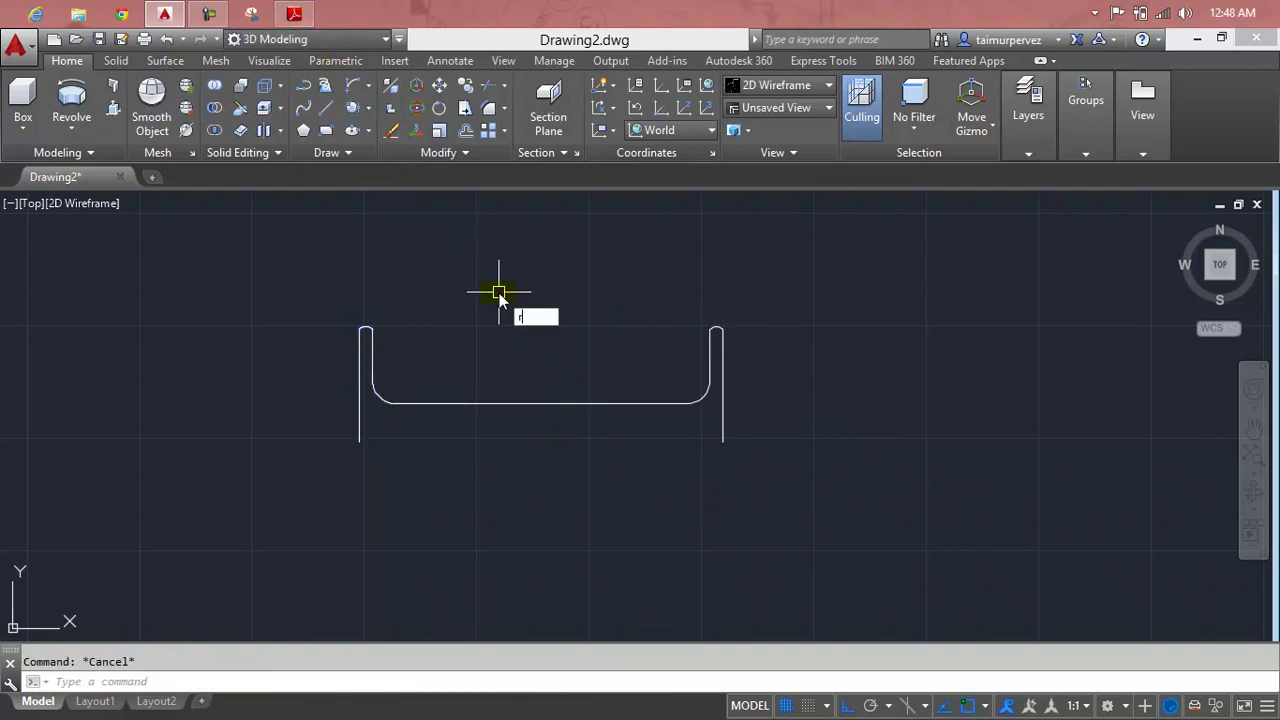
Step: Revolve the U profile 360° about the axis joining its two bottom endpoints
text(ev)
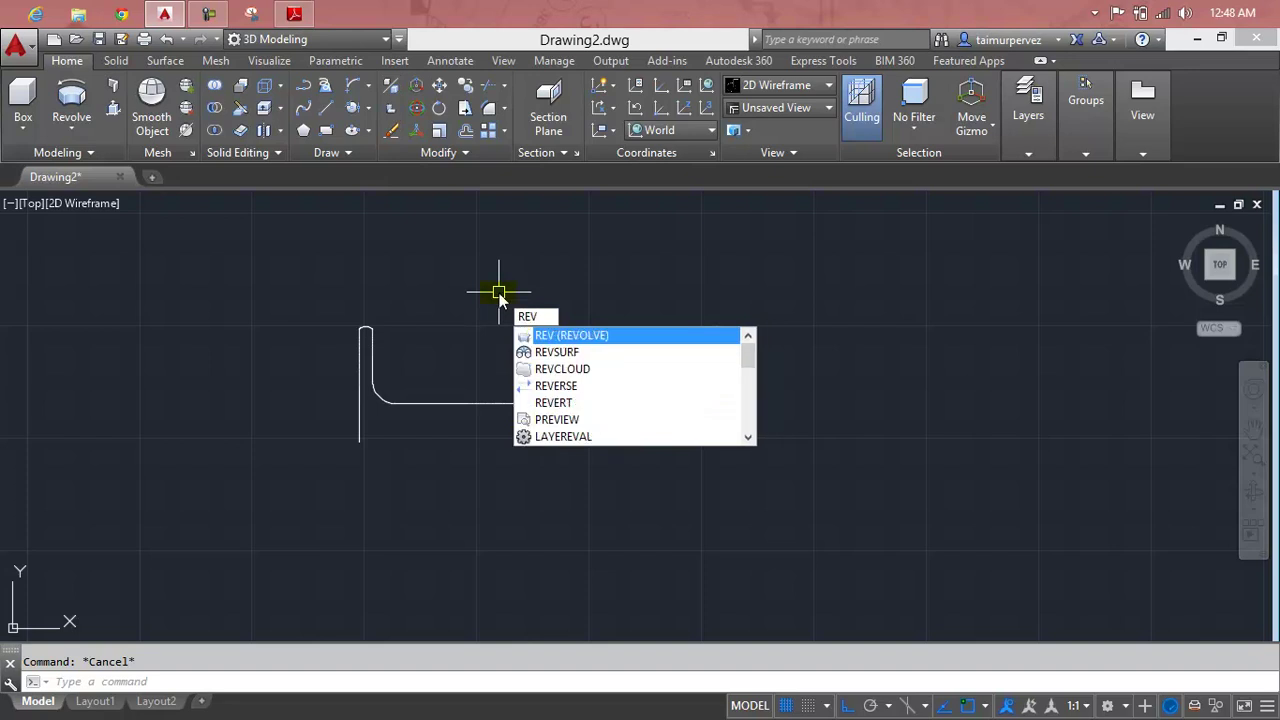
key(Return)
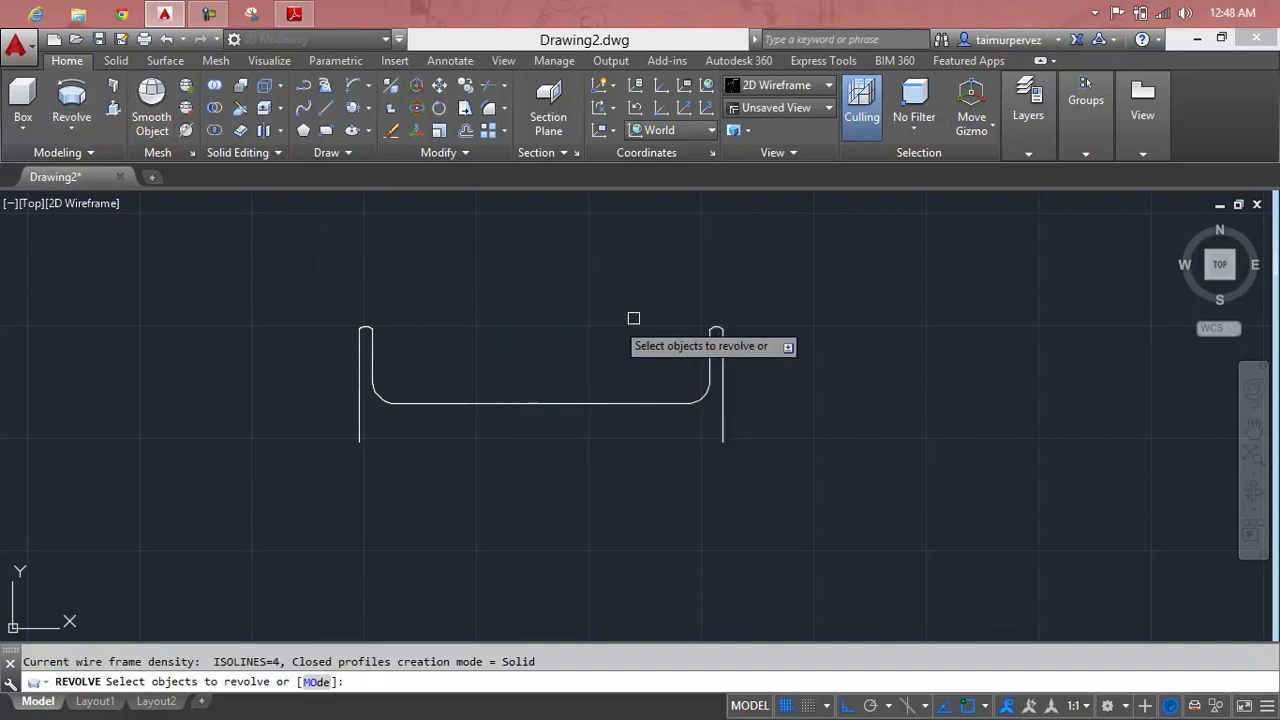
click(829, 278)
click(262, 508)
key(Return)
click(359, 441)
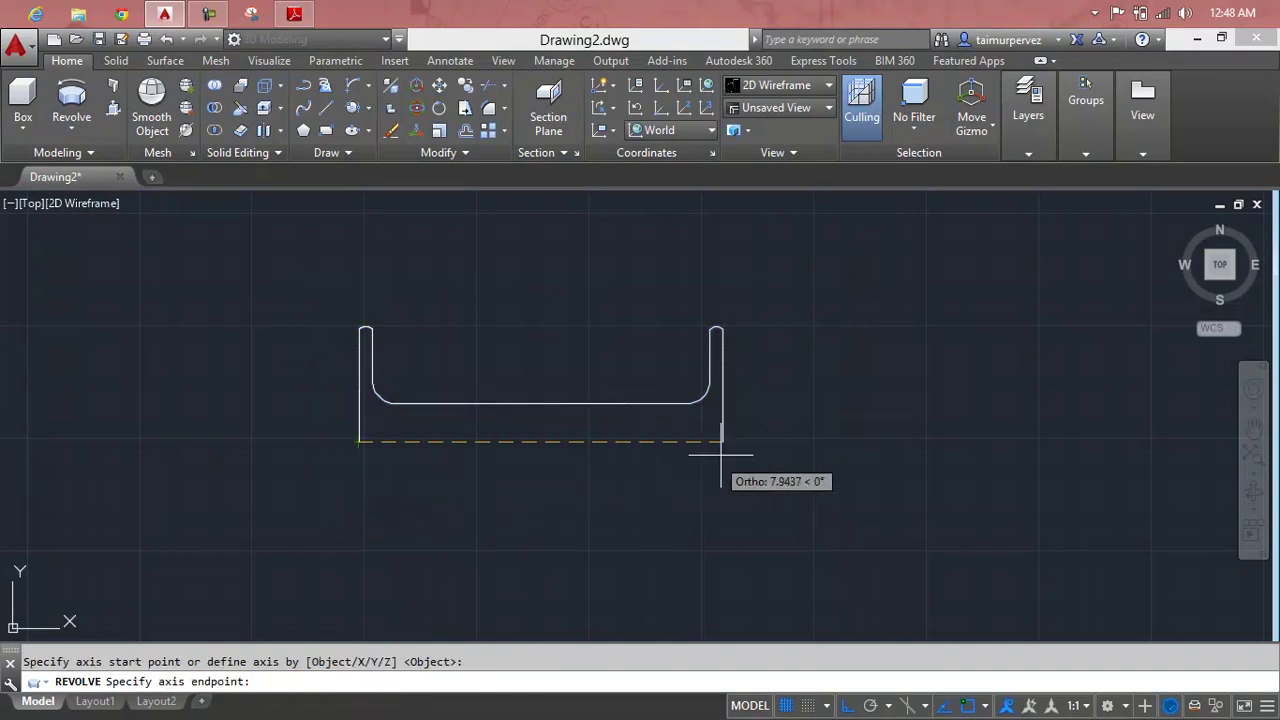
click(725, 441)
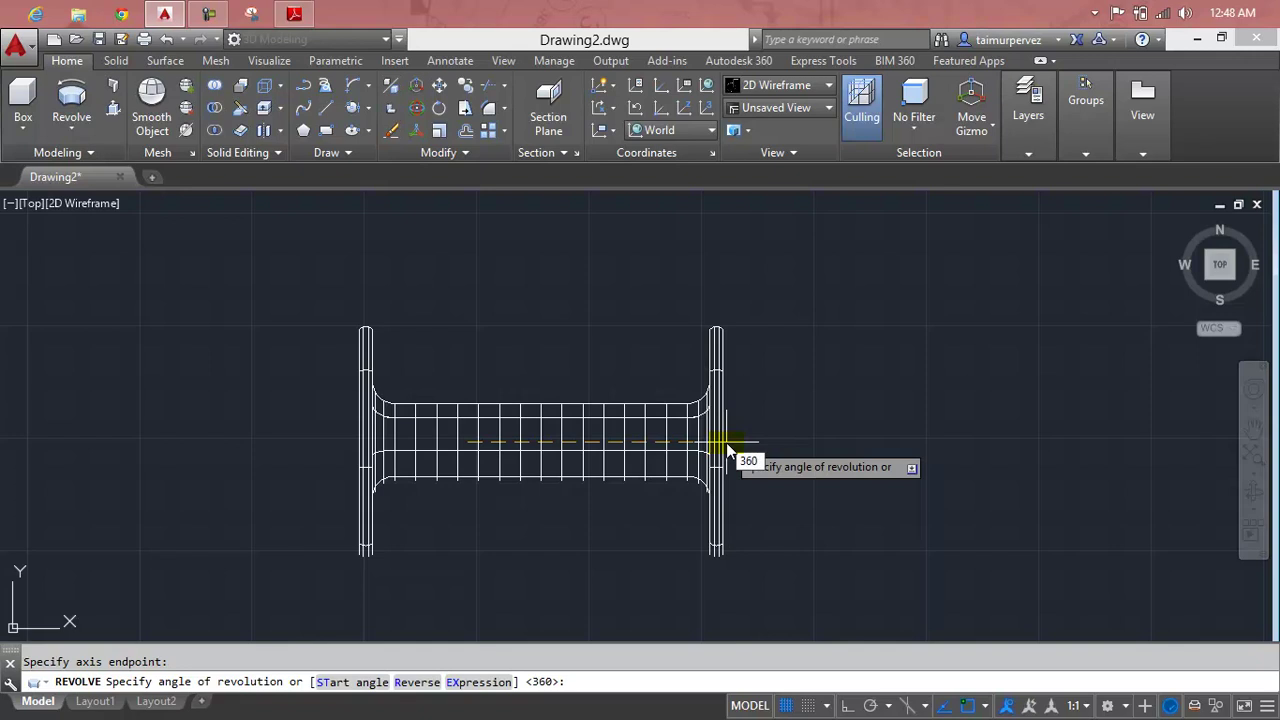
key(Return)
Step: Adjust the view of the revolved spool, then switch to the lesson PDF
scroll(723, 443, down, 4)
mouse_move(723, 443)
middle_down()
mouse_move(637, 420)
mouse_move(600, 389)
middle_up()
scroll(637, 420, down, 4)
scroll(595, 387, up, 3)
key(Escape)
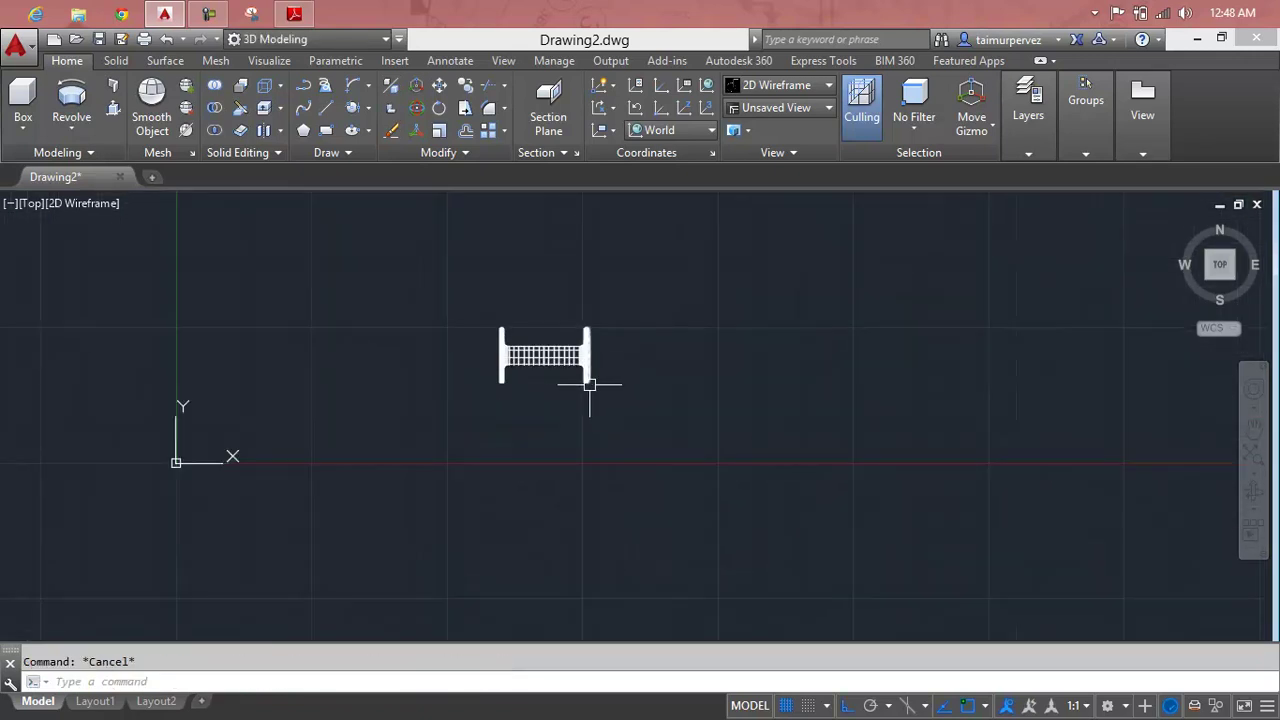
click(294, 14)
scroll(675, 522, down, 1)
scroll(675, 522, down, 1)
Step: Scroll the Lesson 141 A PDF to the third step, then return to AutoCAD's open space beside the spool
drag(1267, 343, 1262, 534)
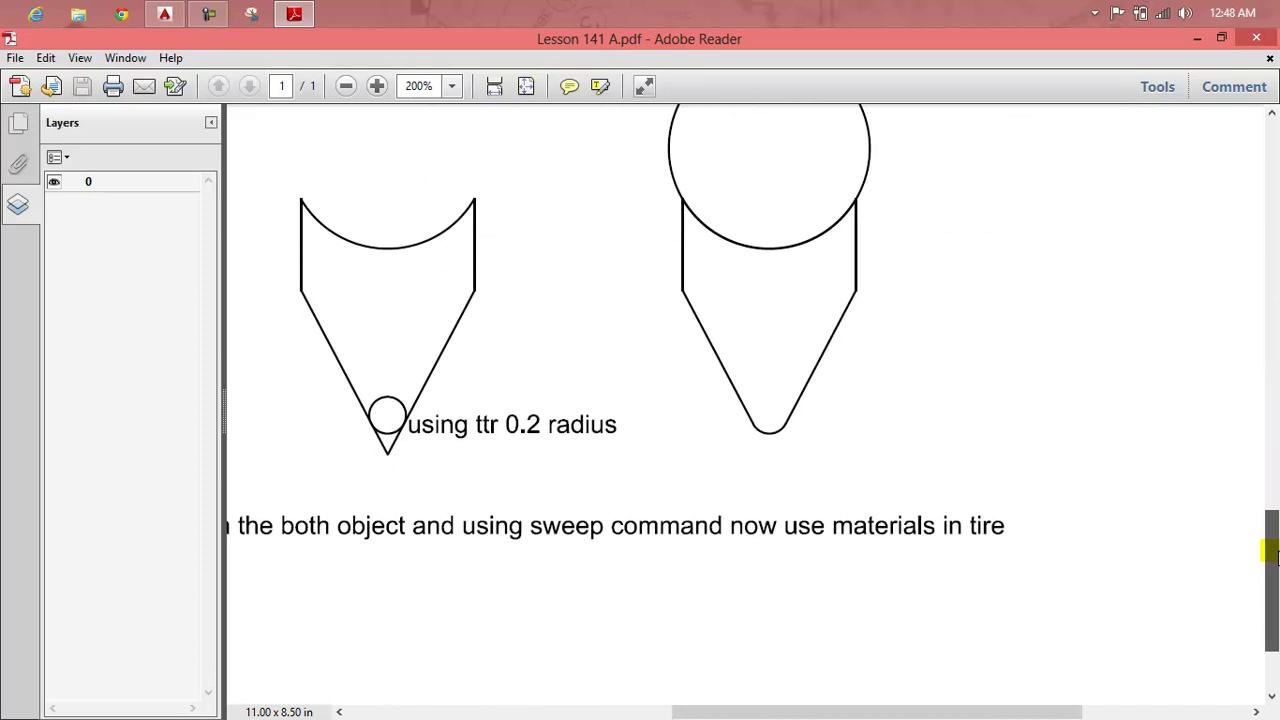
scroll(1262, 534, down, 1)
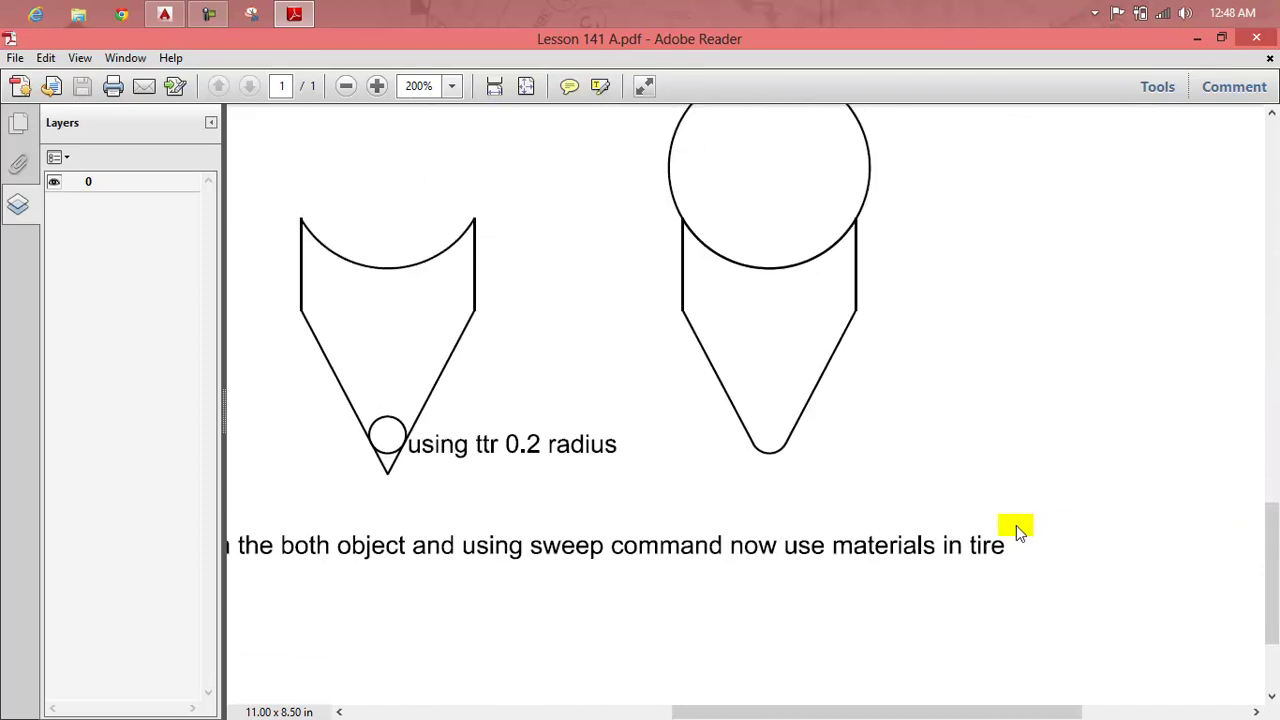
drag(703, 712, 465, 712)
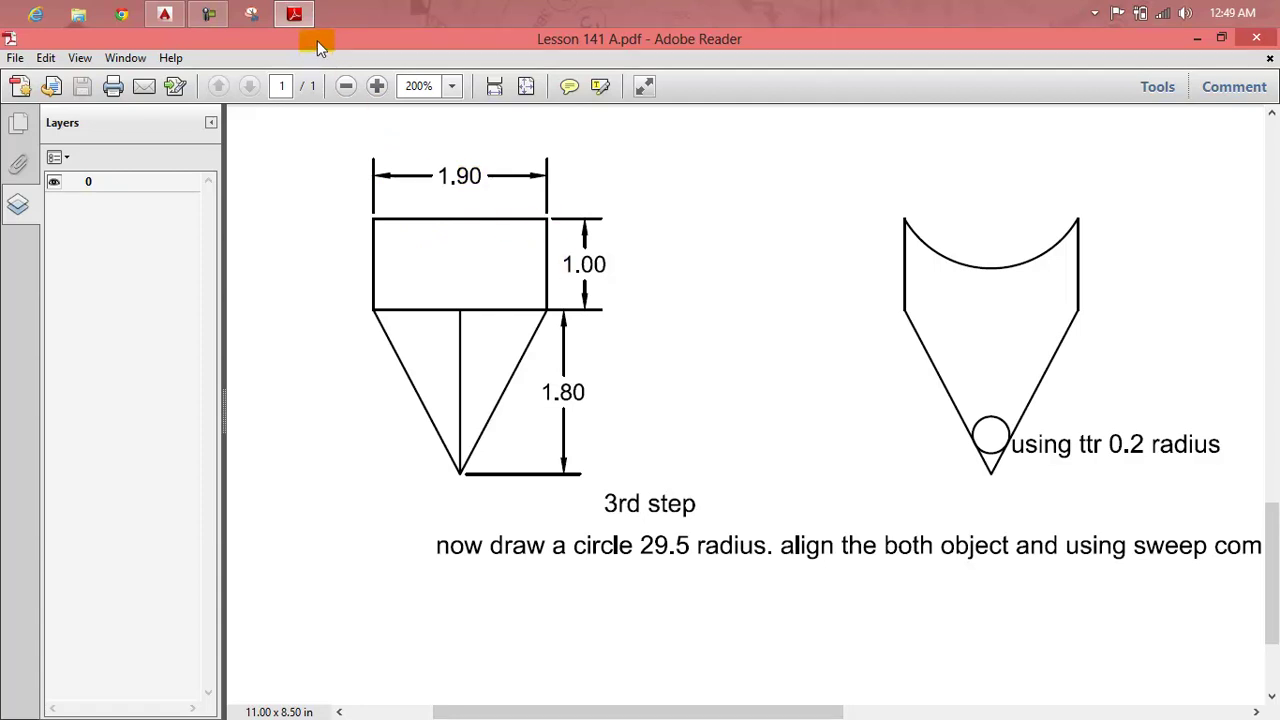
click(298, 15)
middle_drag(453, 355, 350, 346)
scroll(629, 325, up, 2)
Step: Draw a closed line rectangle with 1.90 top and bottom and 1-unit sides
text(l)
key(Return)
click(501, 347)
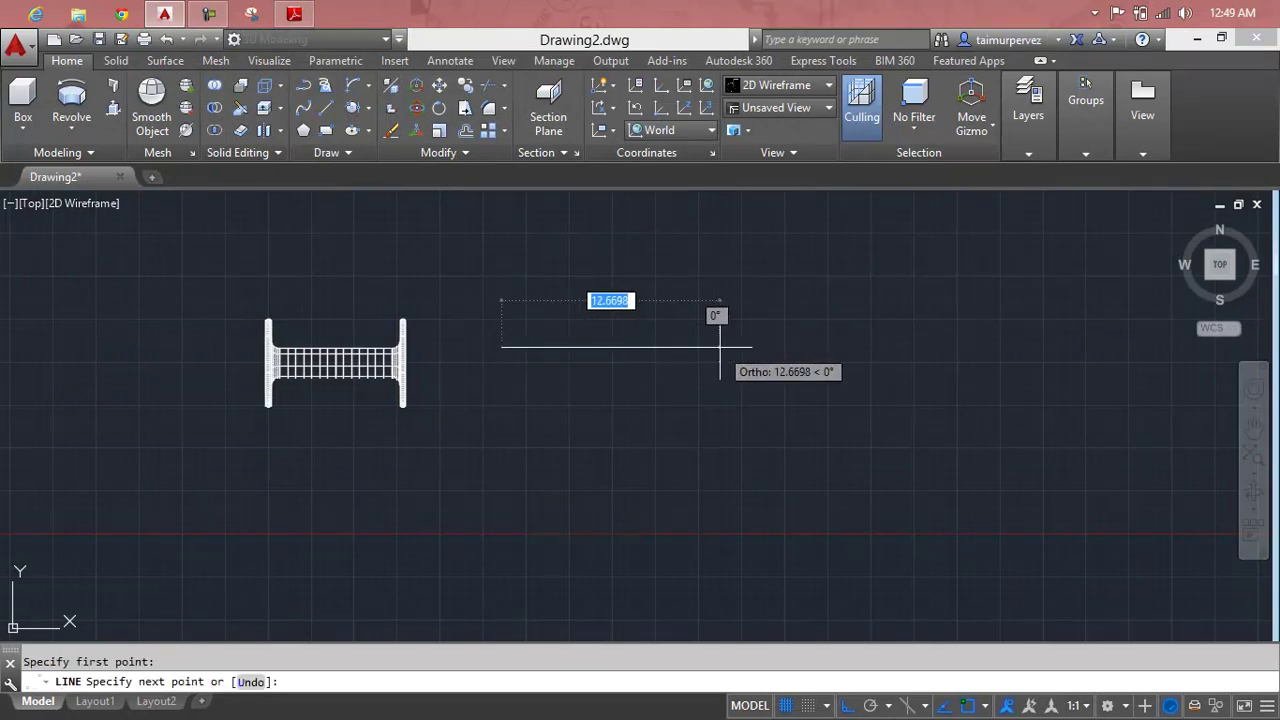
text(1.90)
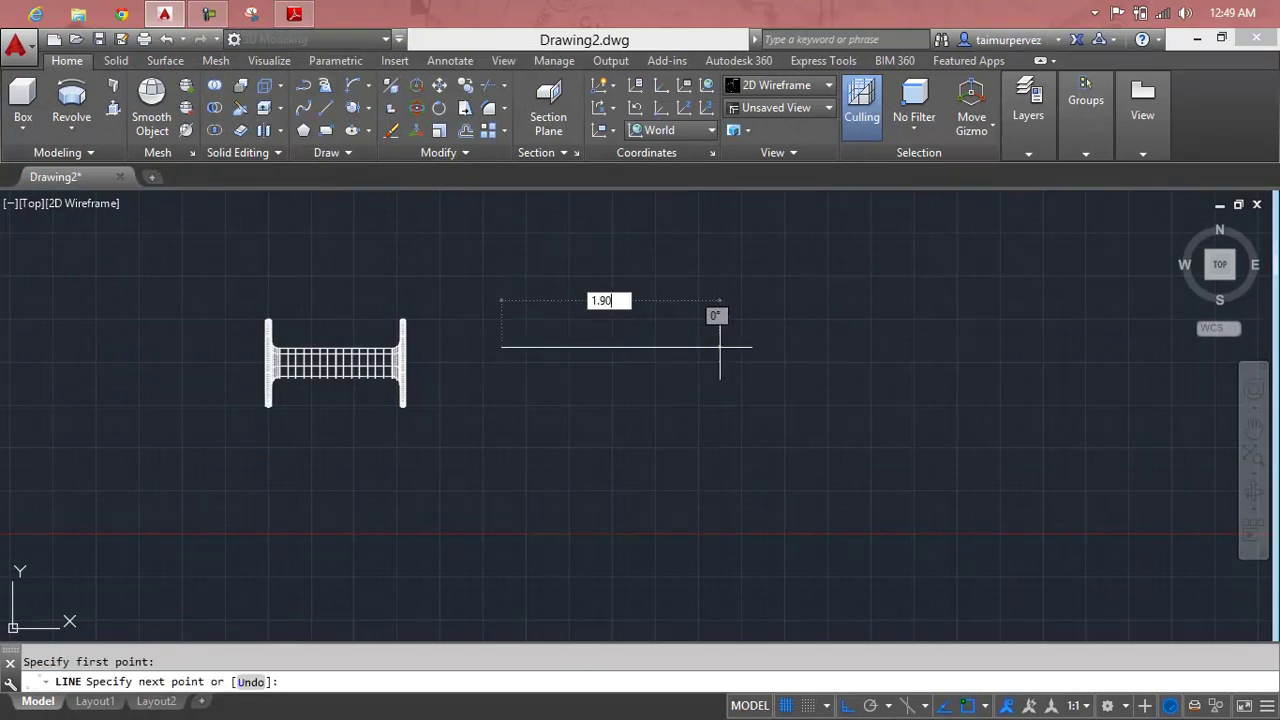
key(Return)
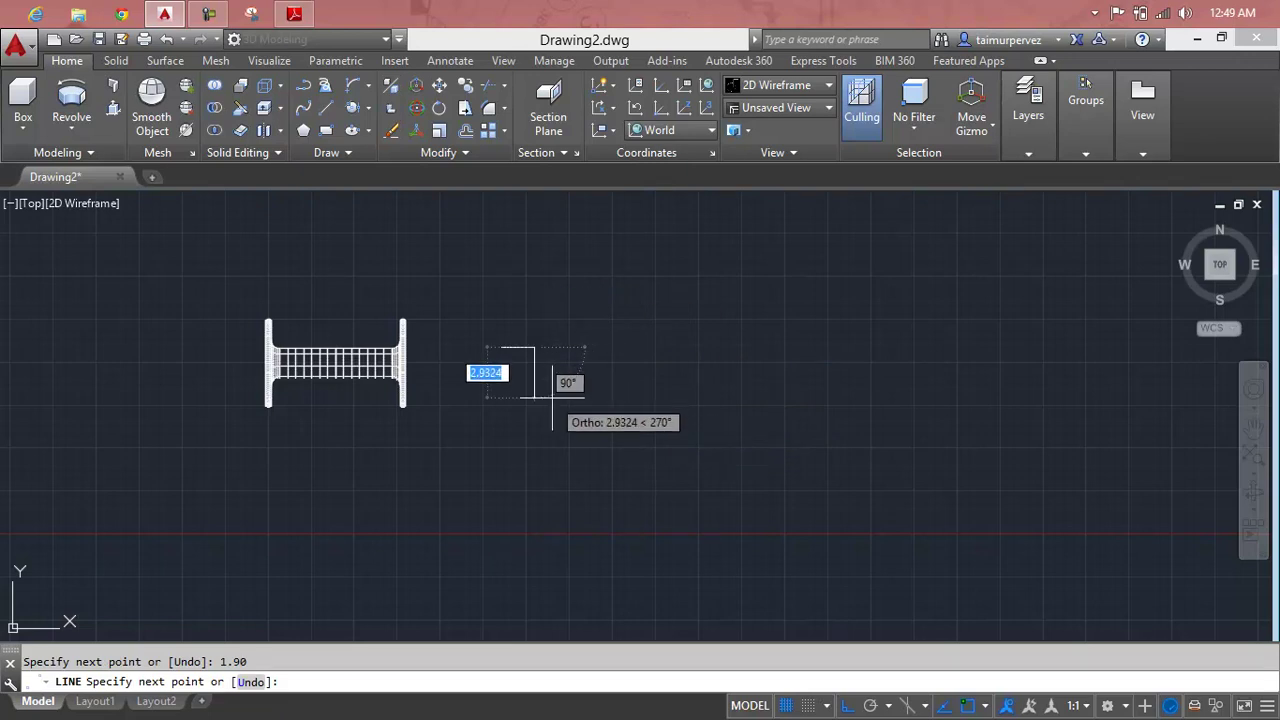
text(1)
key(Return)
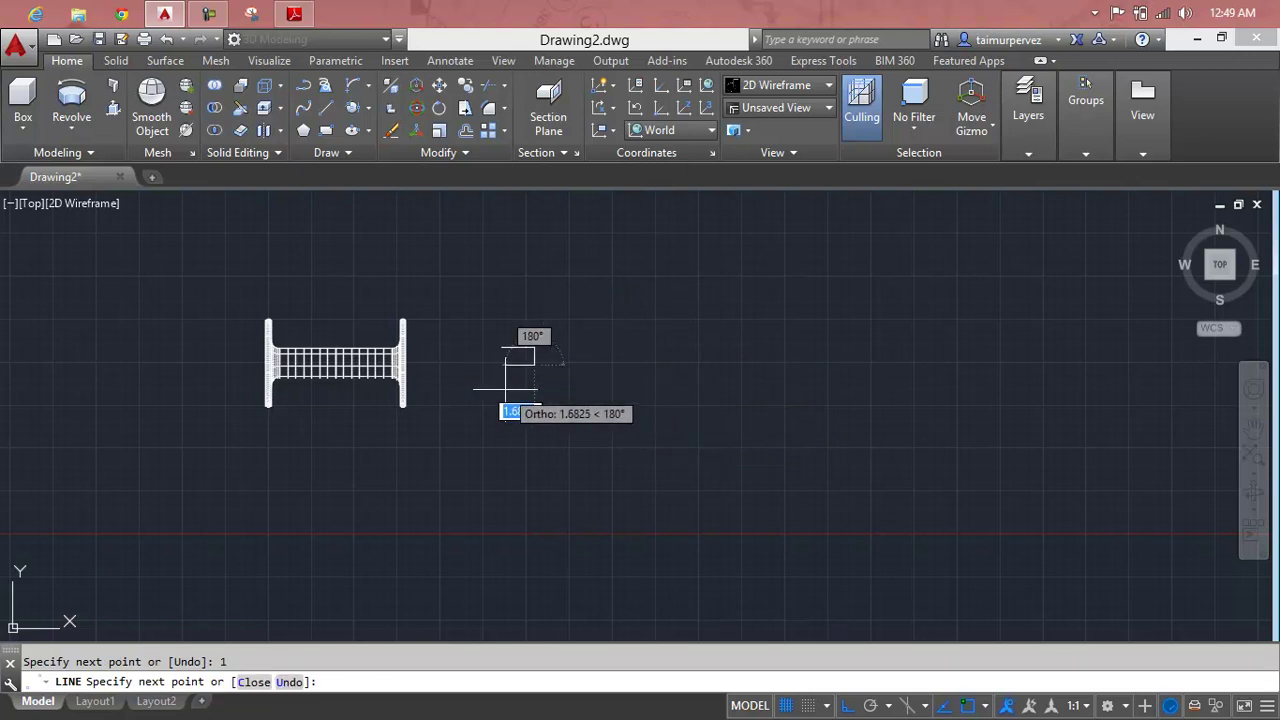
text(1.90)
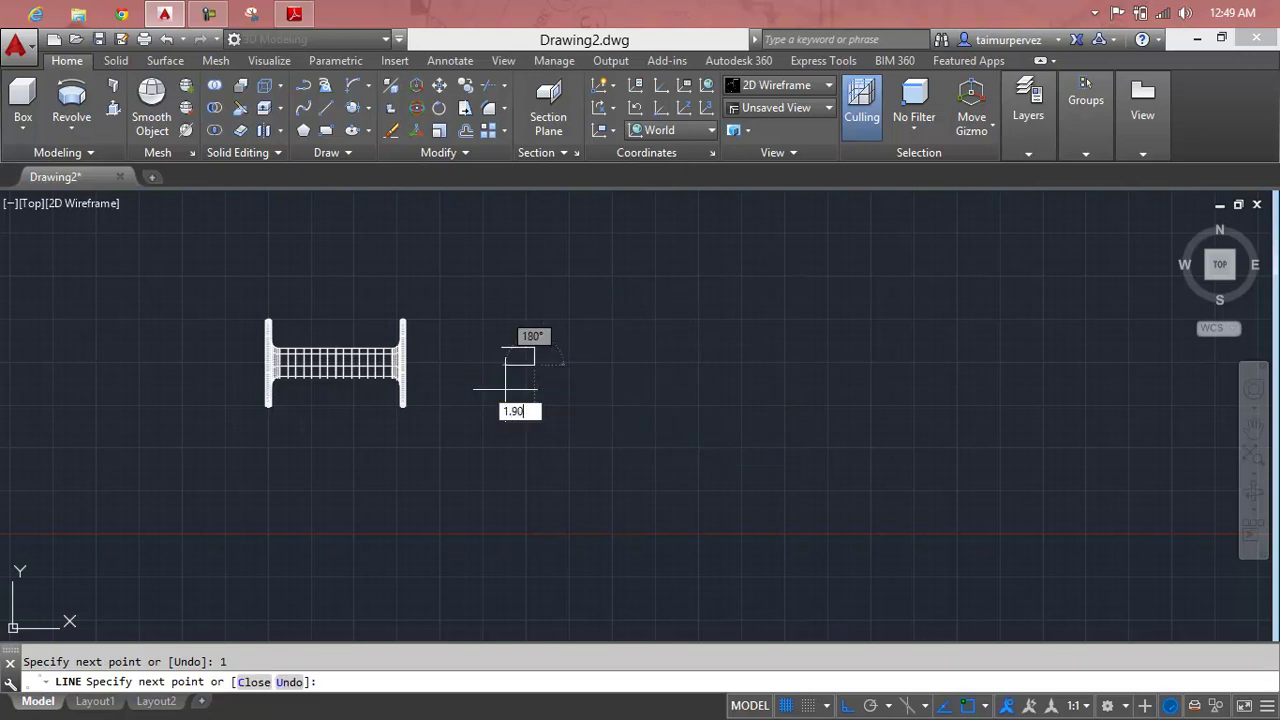
key(Return)
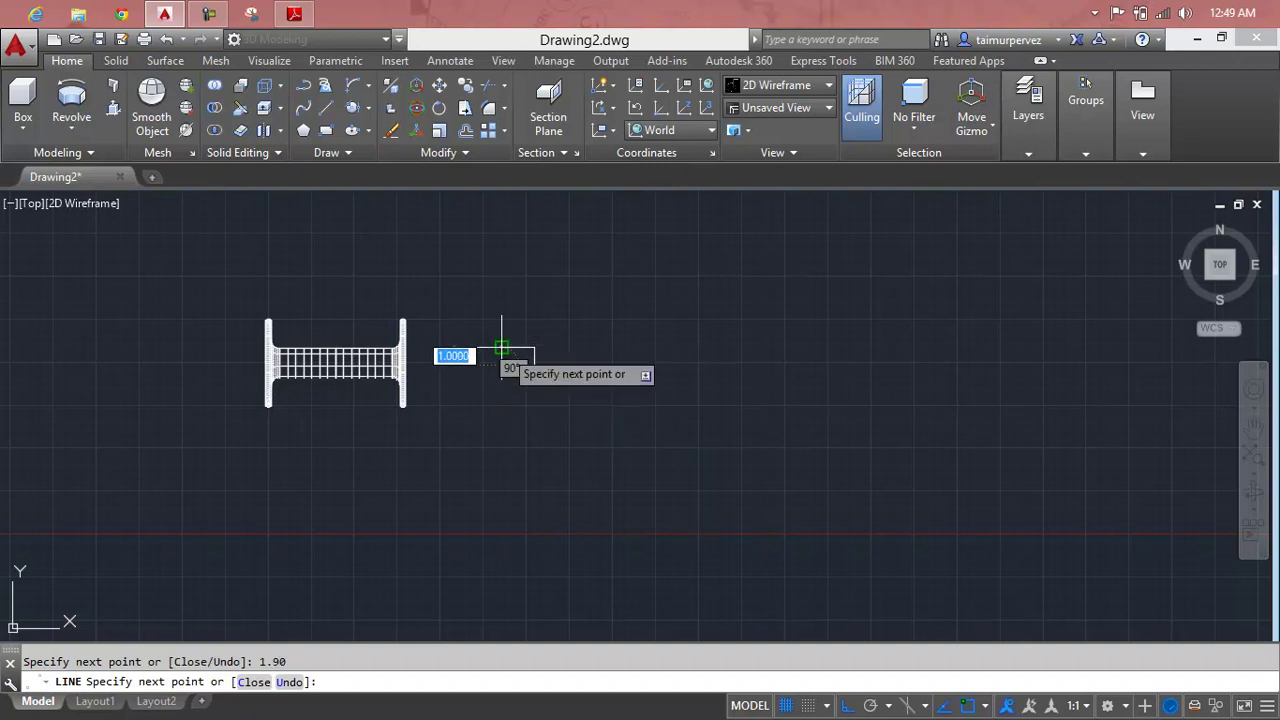
text(c)
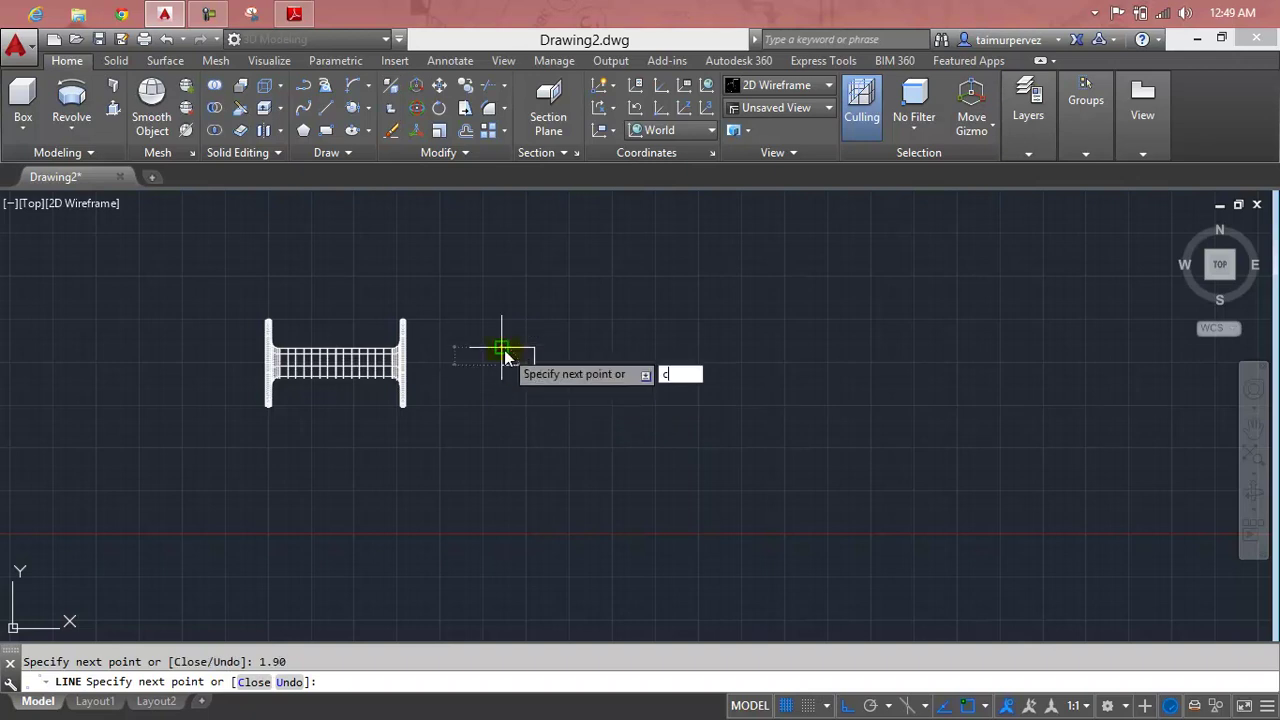
key(Return)
scroll(516, 350, up, 4)
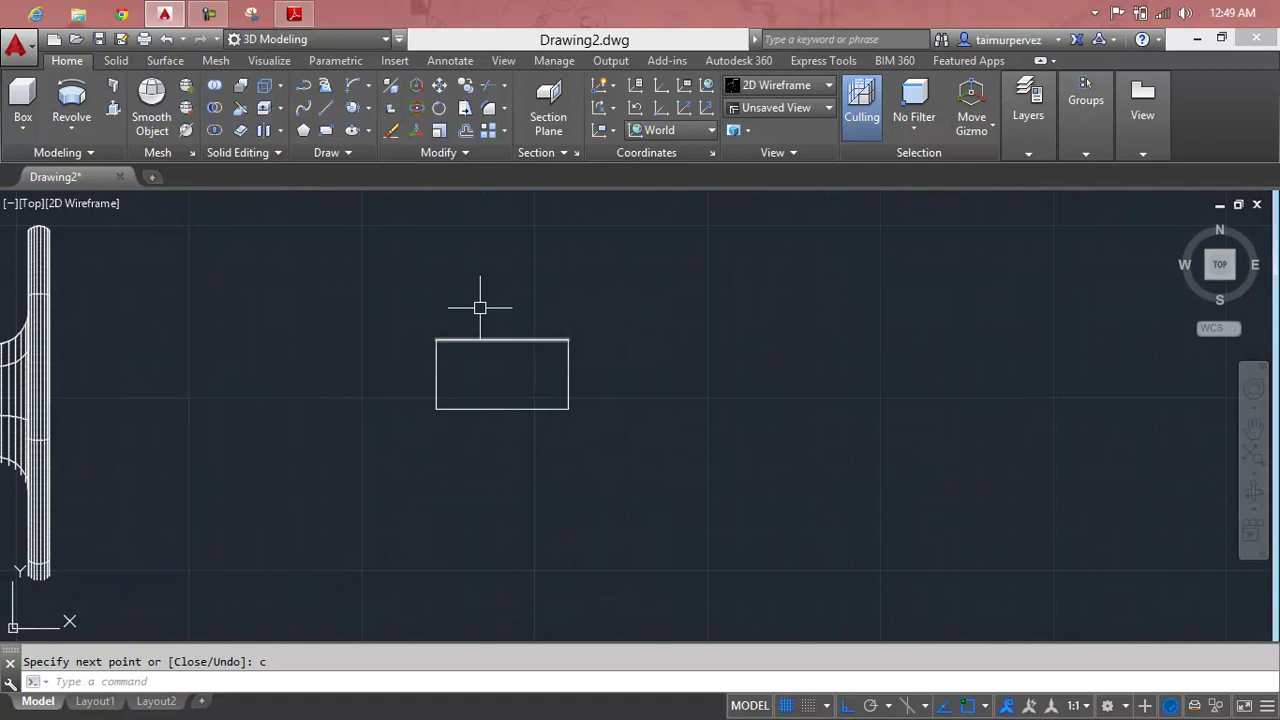
Step: Check the PDF, then draw a 1.80 vertical line down from the rectangle's bottom midpoint
click(296, 14)
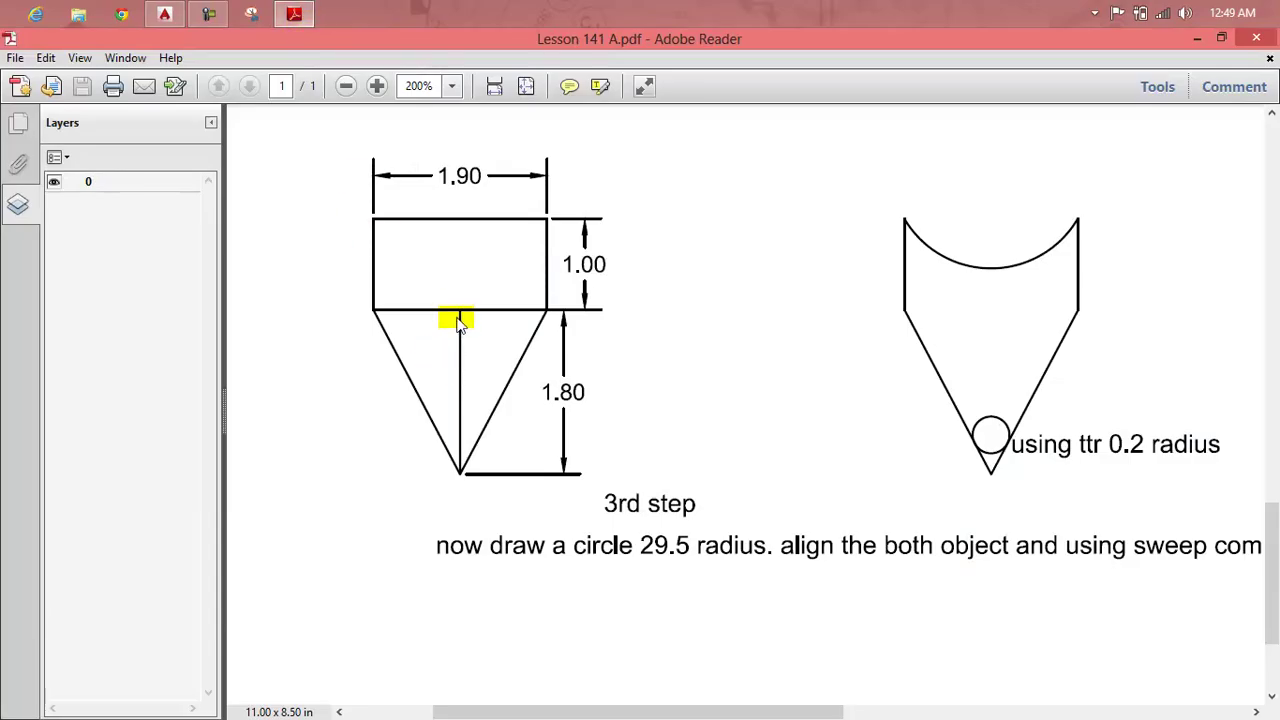
click(288, 12)
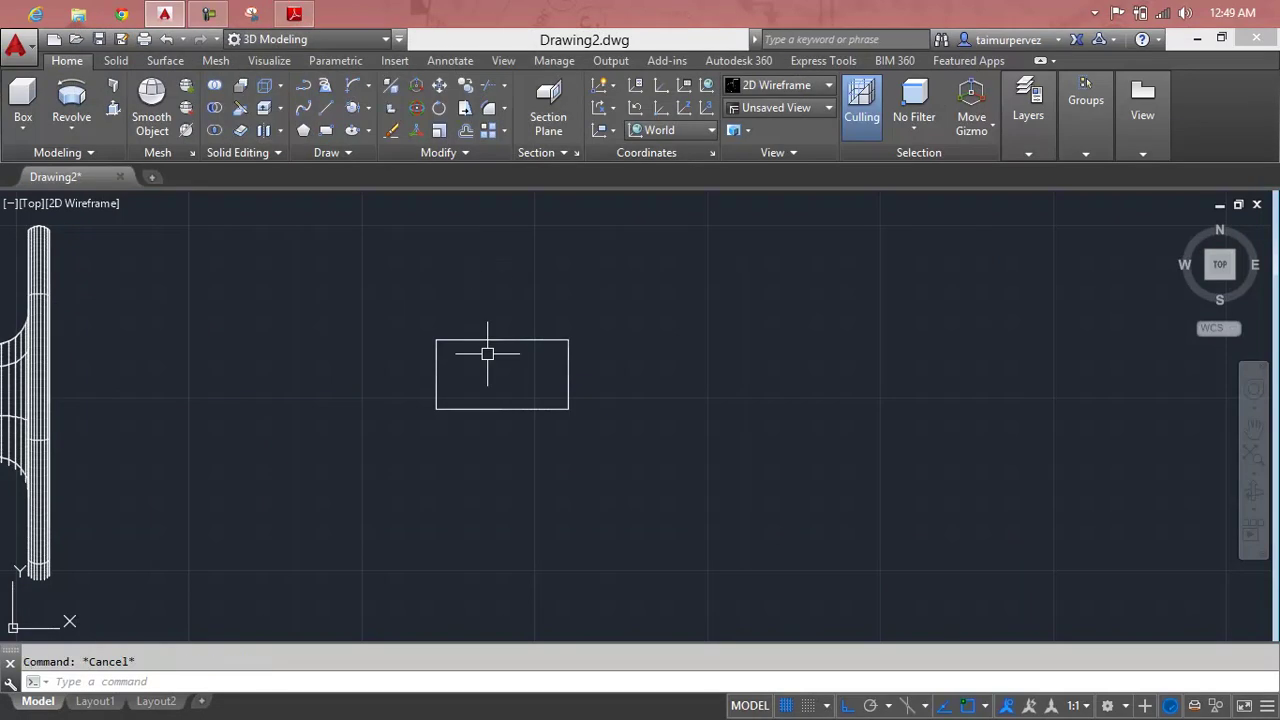
text(l)
key(Return)
click(502, 409)
text(1.80)
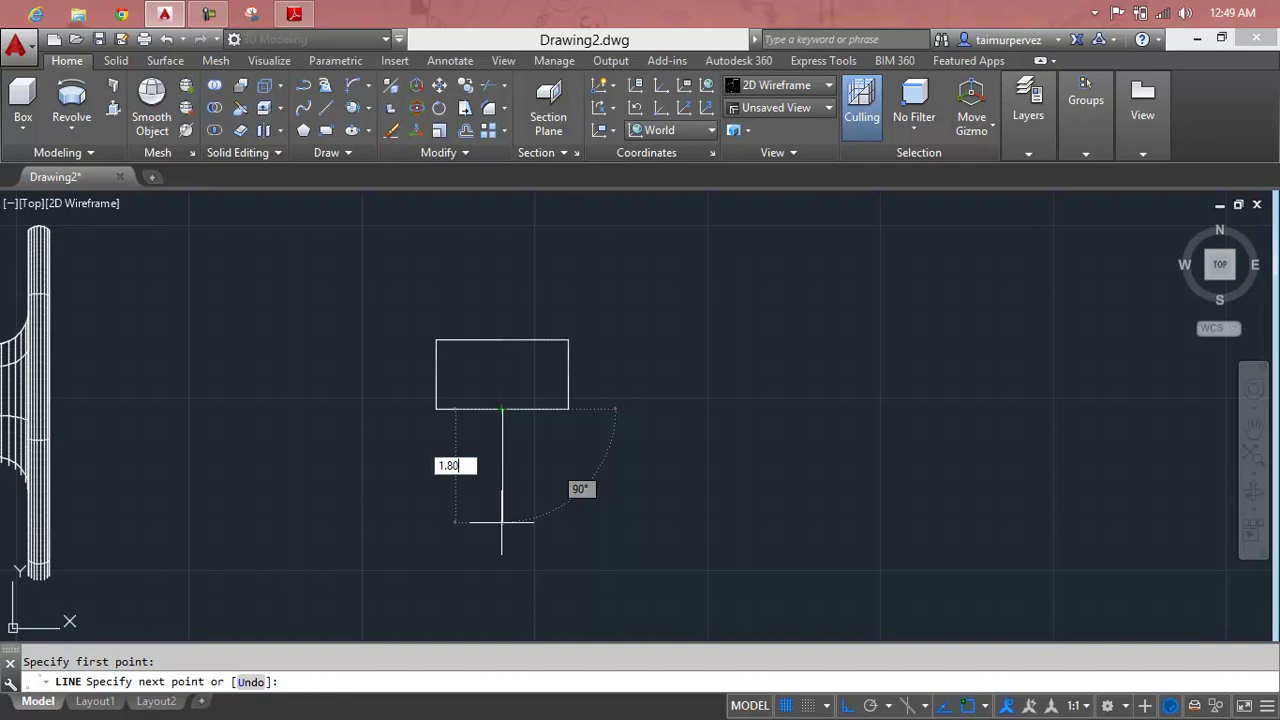
key(Return)
key(Return)
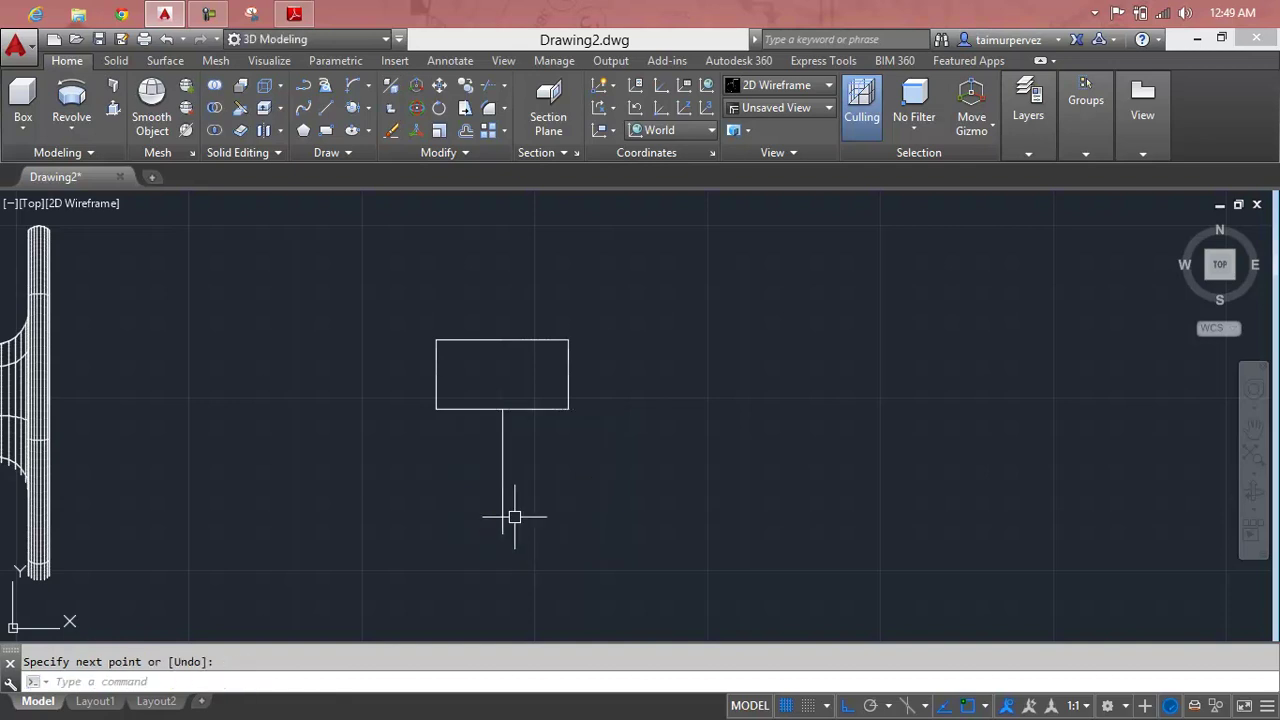
key(Return)
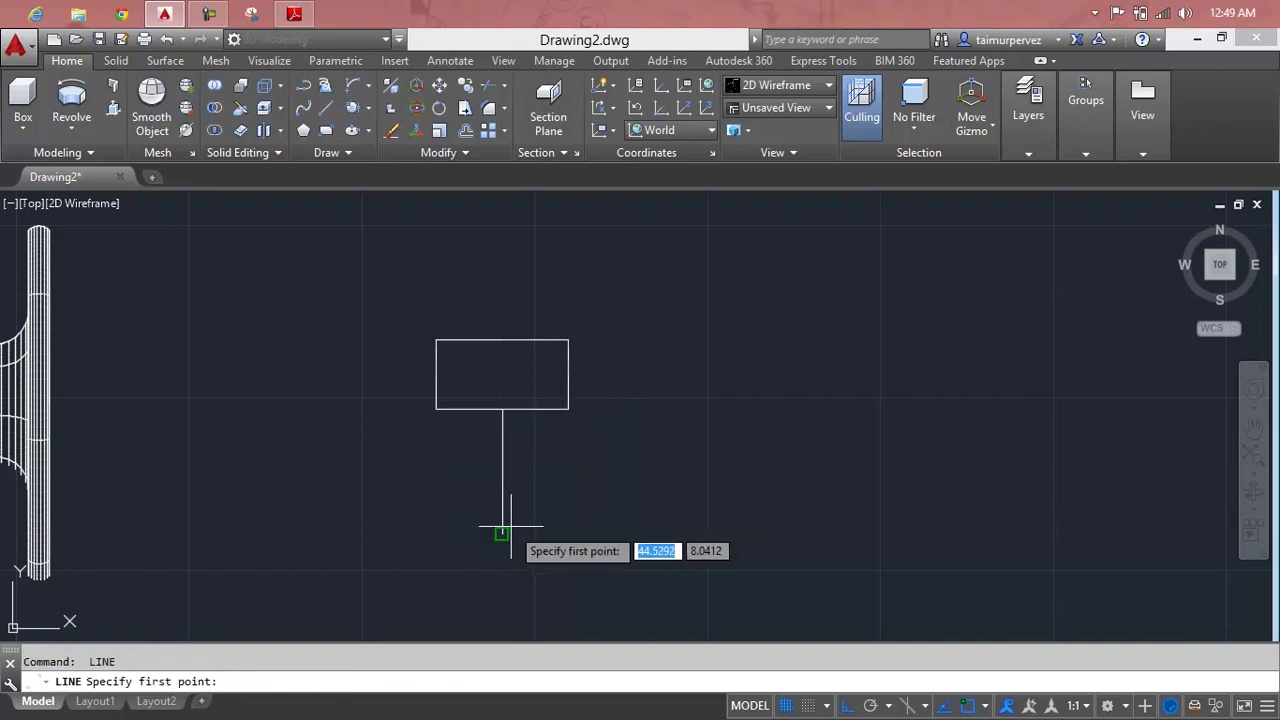
Step: Join the vertical line's lower end to both lower rectangle corners with diagonal lines
click(502, 533)
click(568, 409)
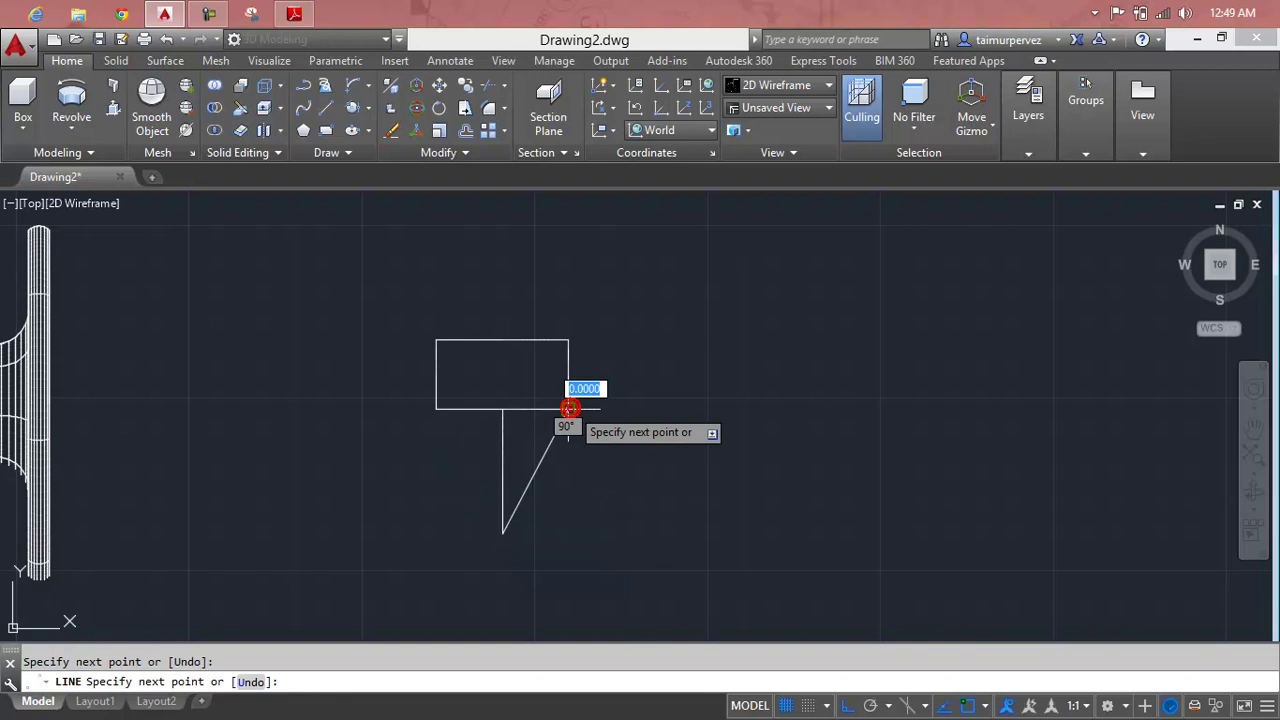
key(Return)
click(502, 534)
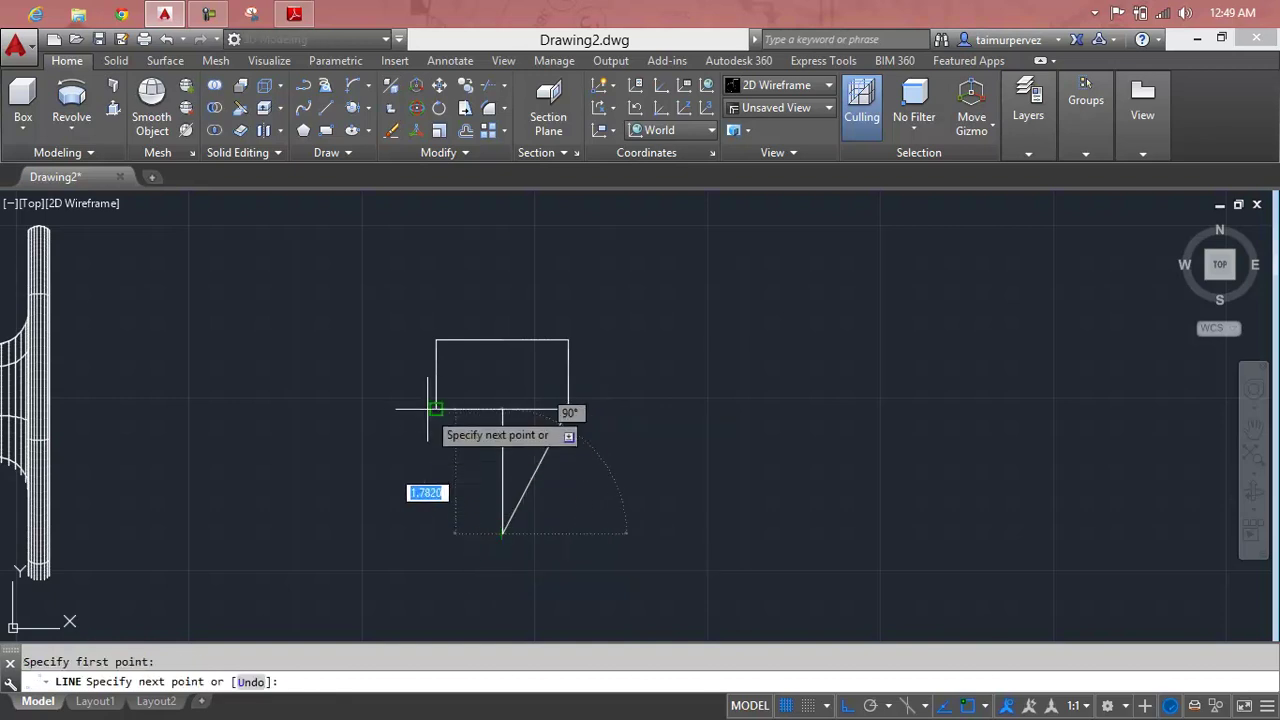
click(436, 409)
key(Return)
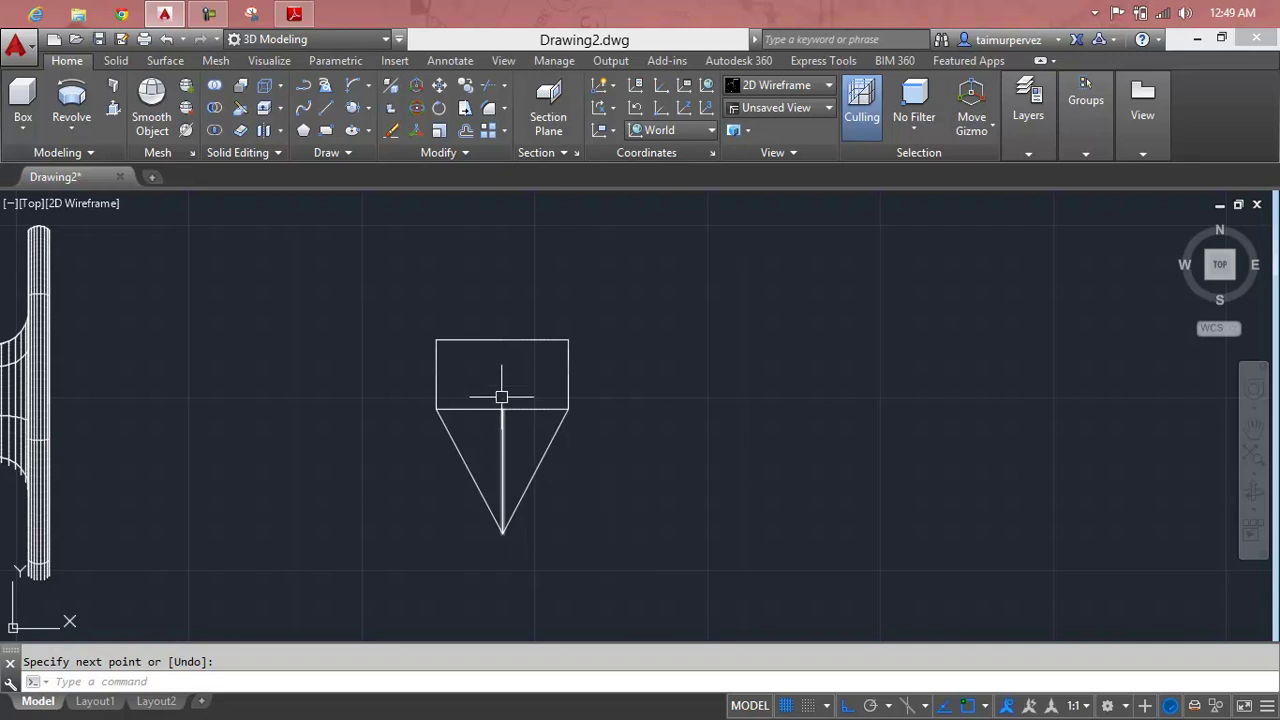
click(294, 13)
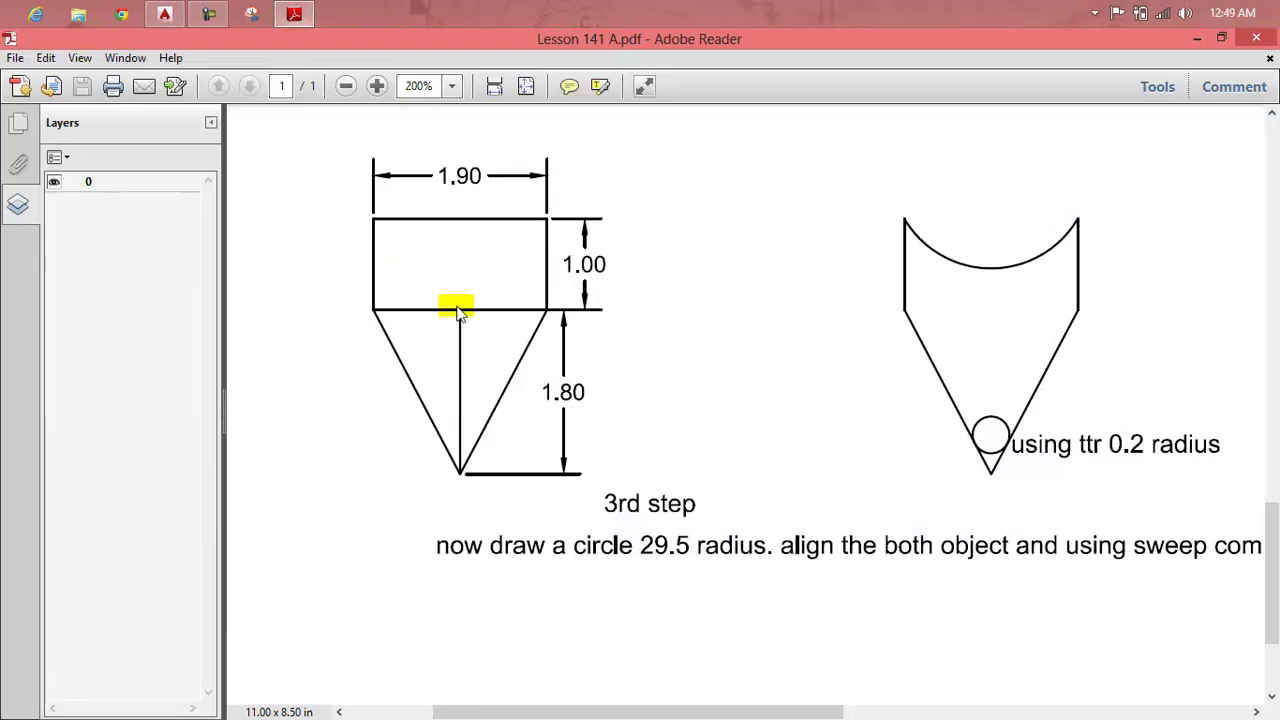
Step: Read the PDF's ttr 0.2 radius and 29.5-radius circle notes, then return to AutoCAD
scroll(620, 395, down, 1)
scroll(1014, 428, left, 3)
scroll(966, 428, up, 2)
scroll(966, 428, left, 2)
click(1255, 712)
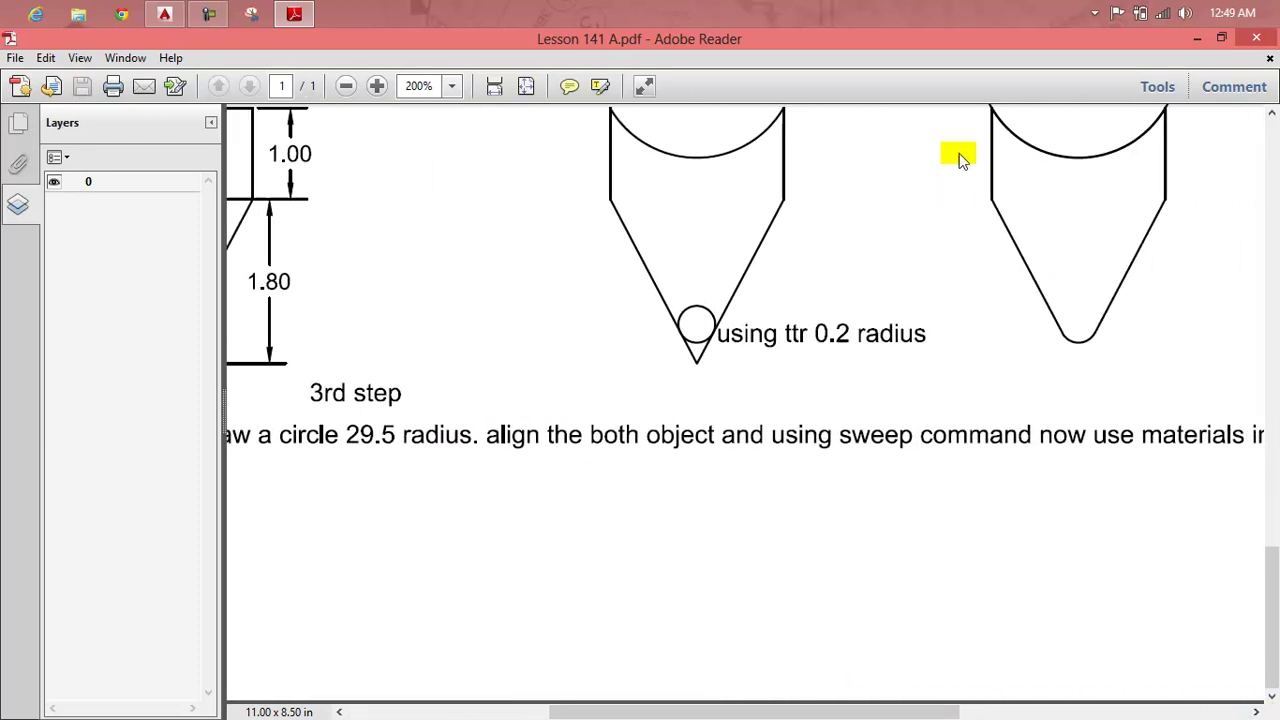
click(1270, 114)
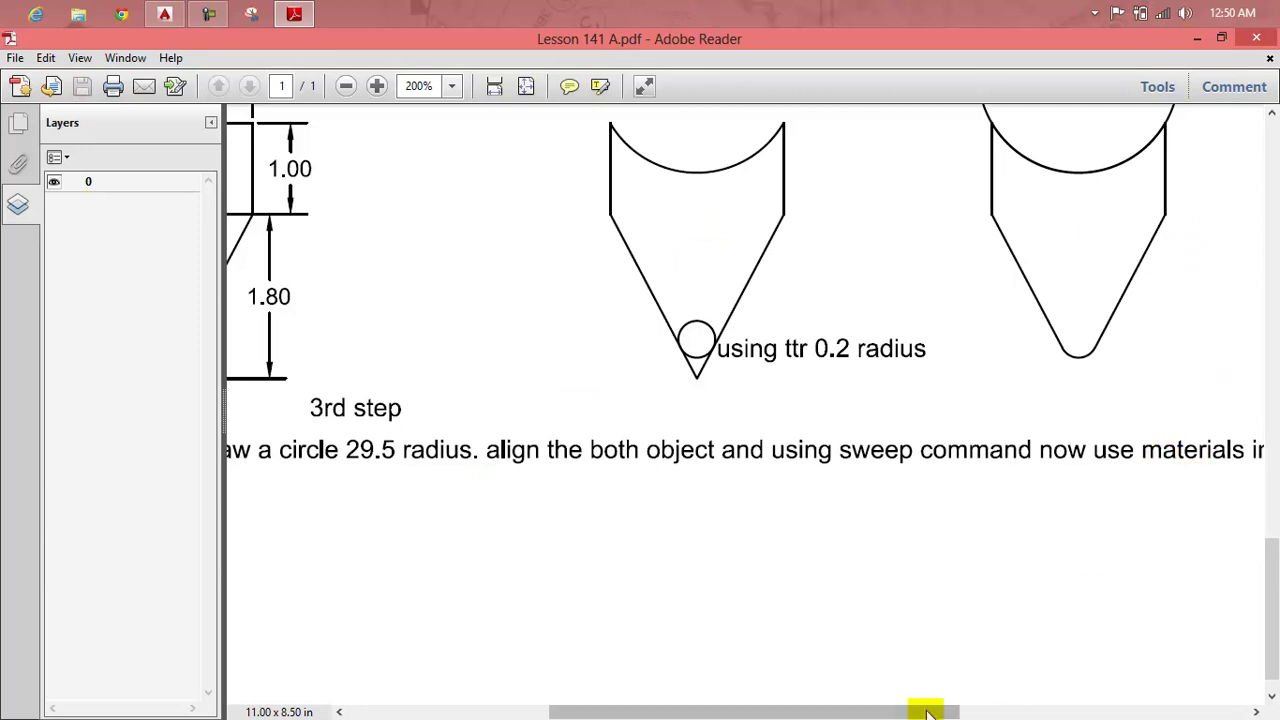
drag(918, 714, 813, 714)
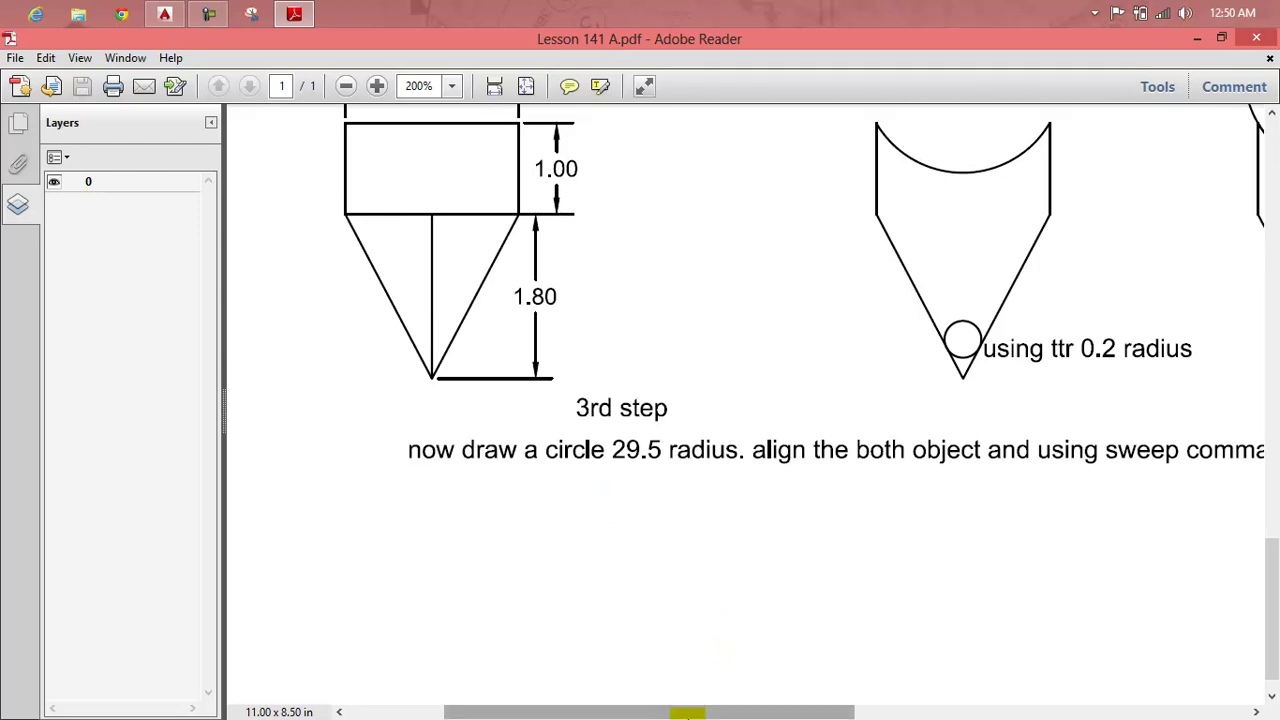
drag(687, 714, 868, 714)
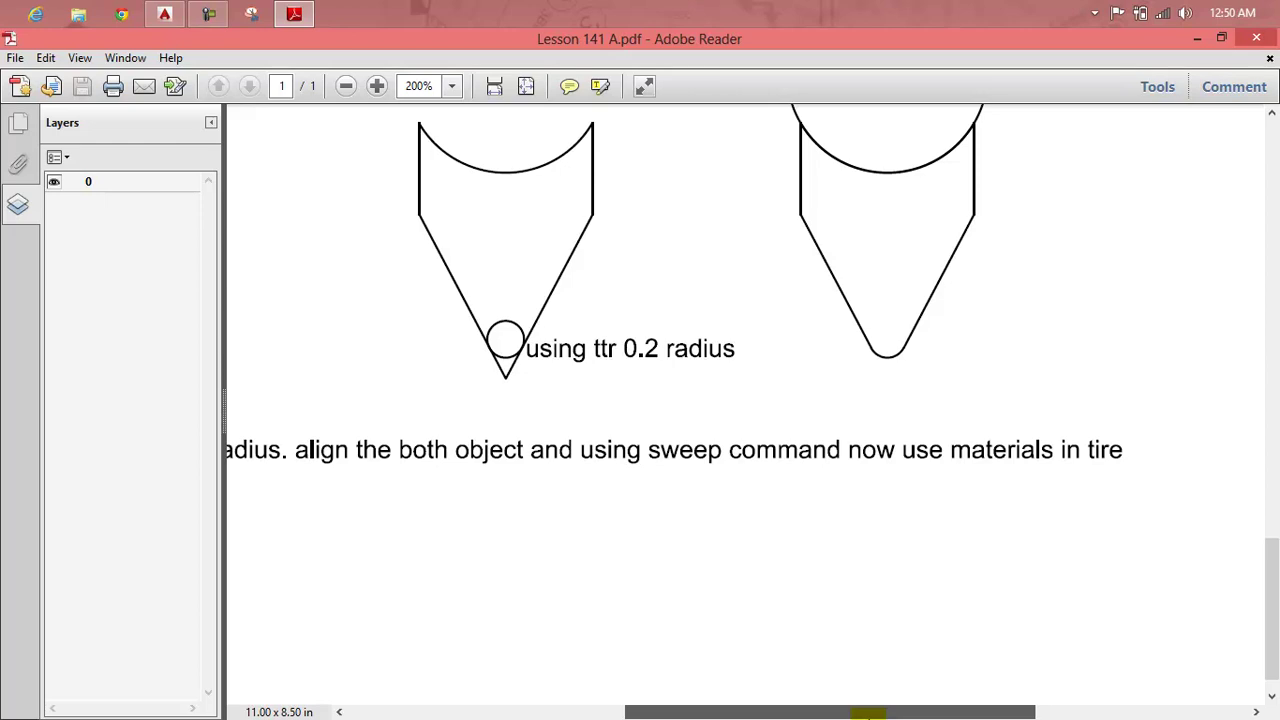
drag(868, 714, 665, 714)
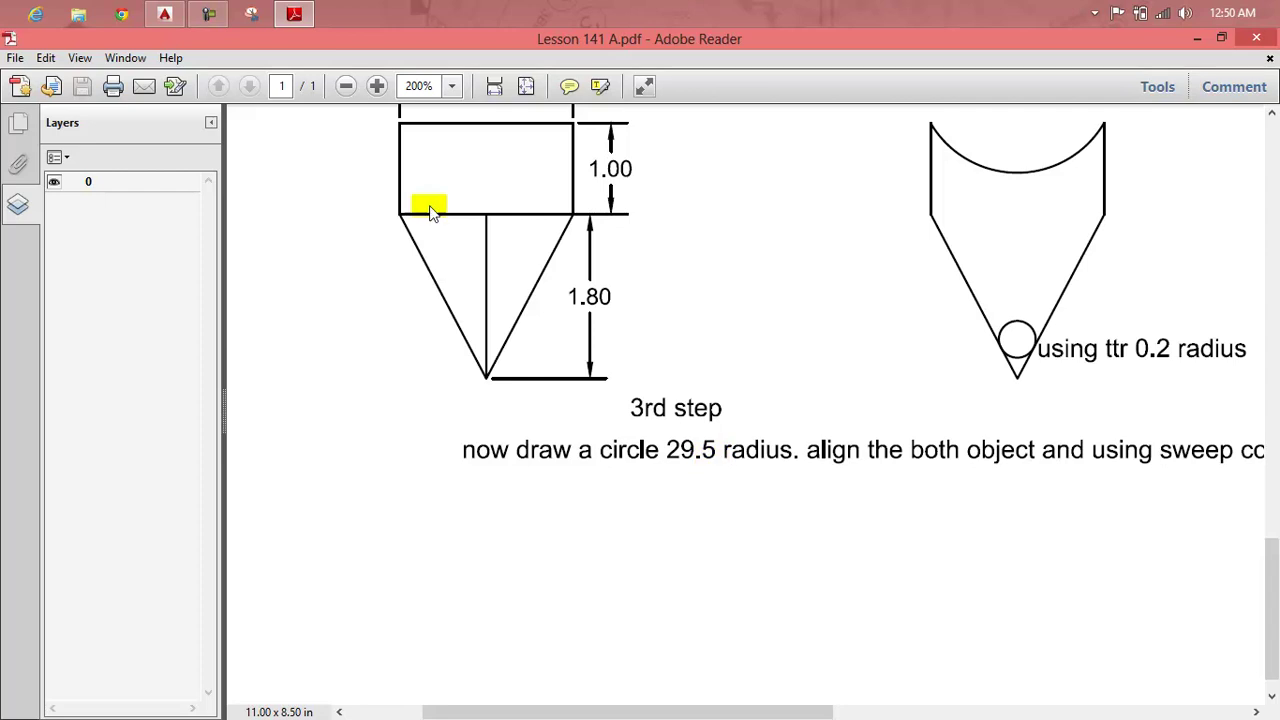
click(166, 13)
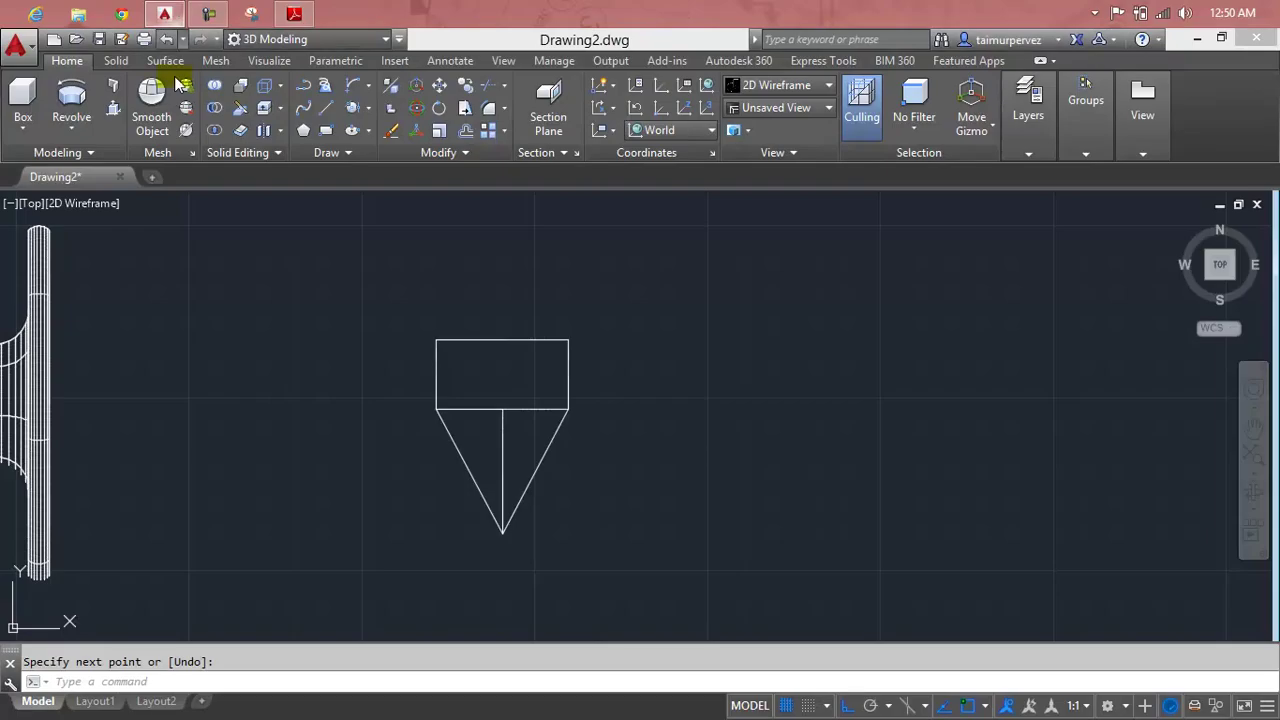
Step: Open Lesson 141 A.dwg from Recent Documents and centre its third-step arc profile
click(154, 178)
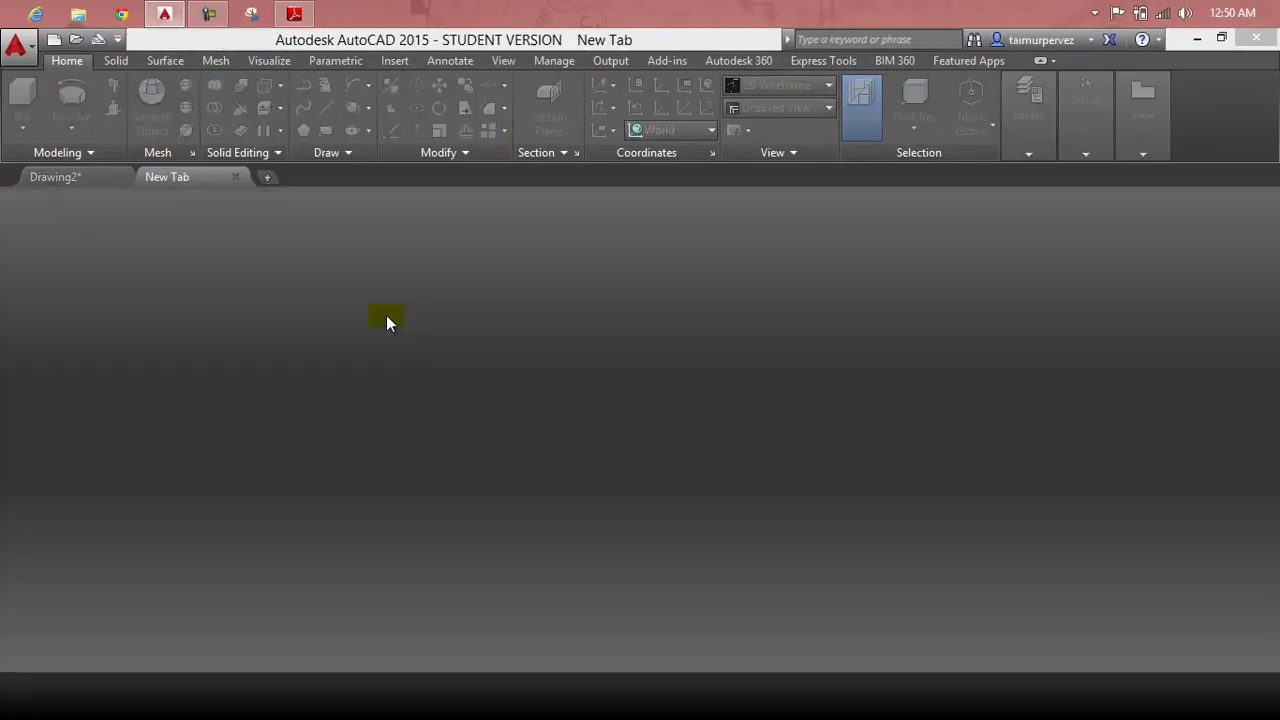
click(634, 388)
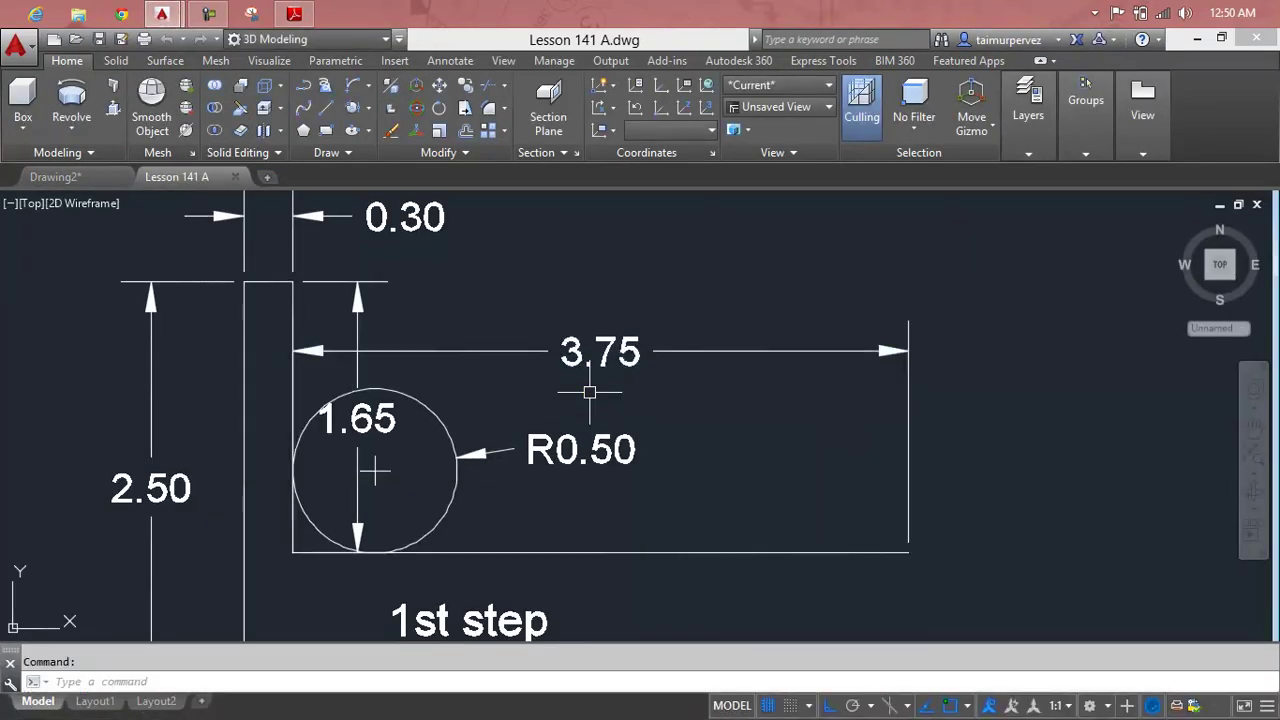
scroll(583, 400, down, 4)
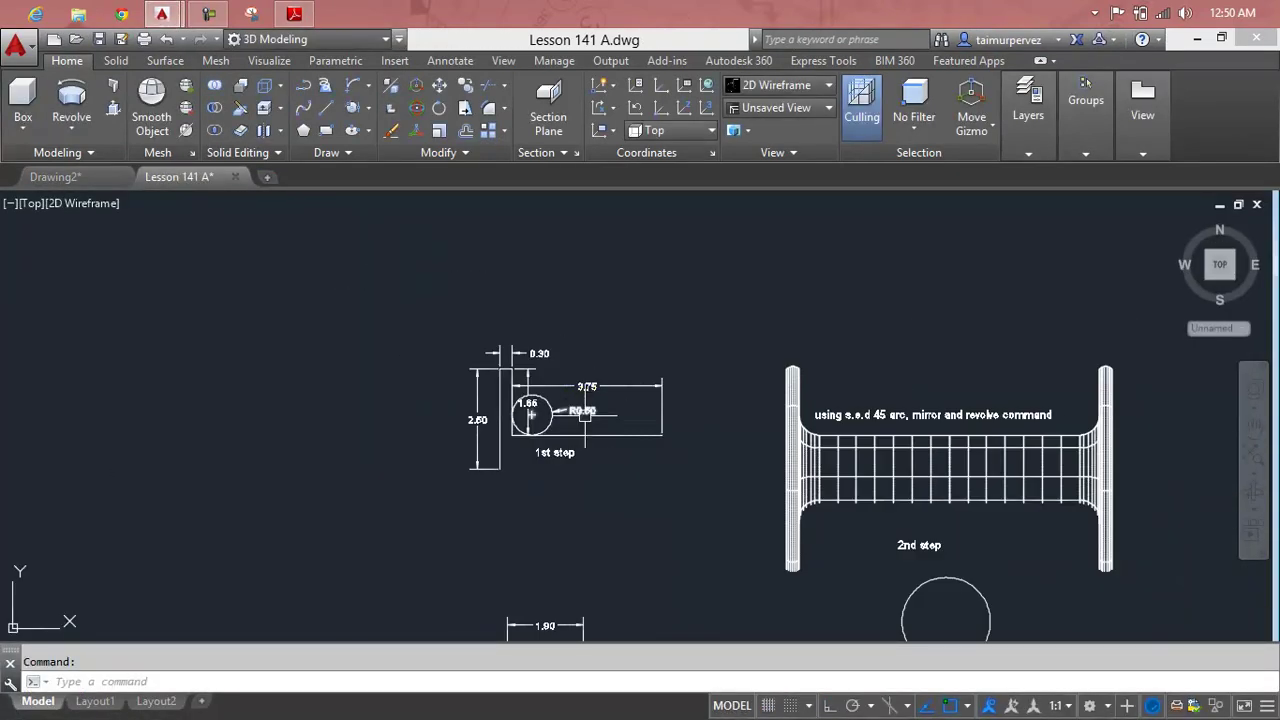
middle_drag(593, 400, 607, 222)
scroll(735, 479, up, 5)
middle_drag(797, 491, 689, 503)
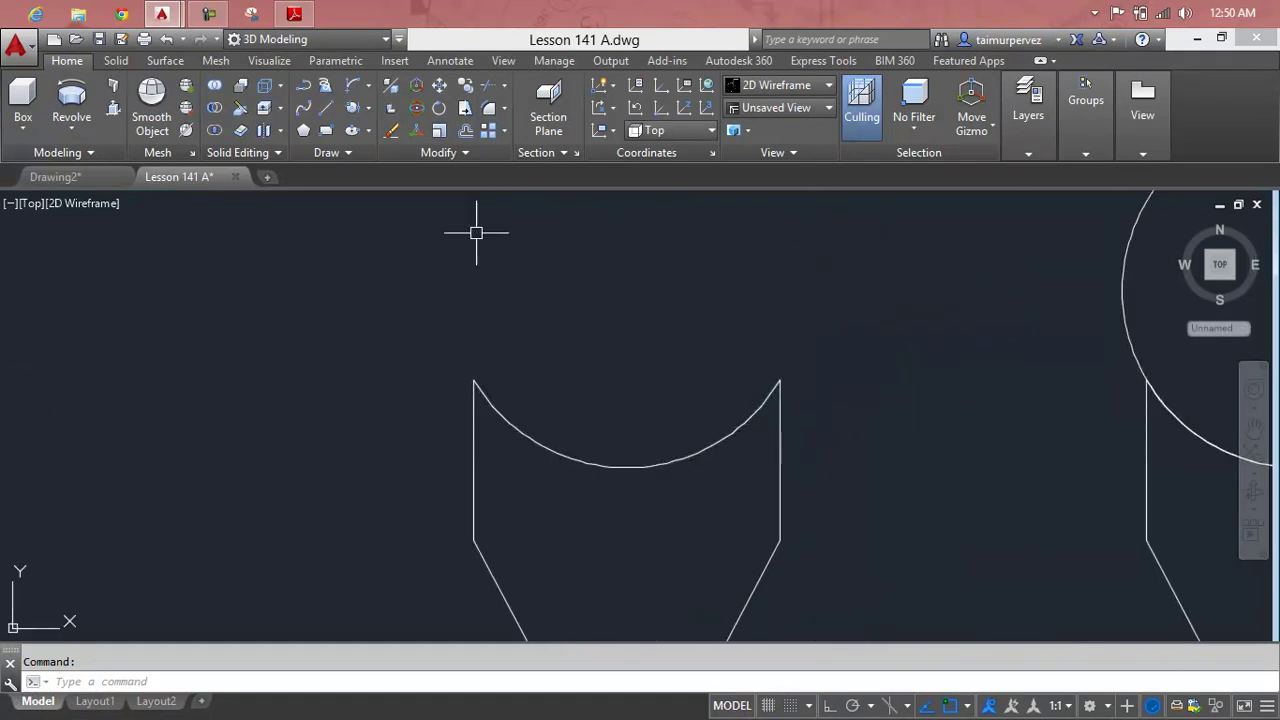
Step: Browse the ribbon dropdowns and Annotate dimension list to find the Radius tool
click(369, 134)
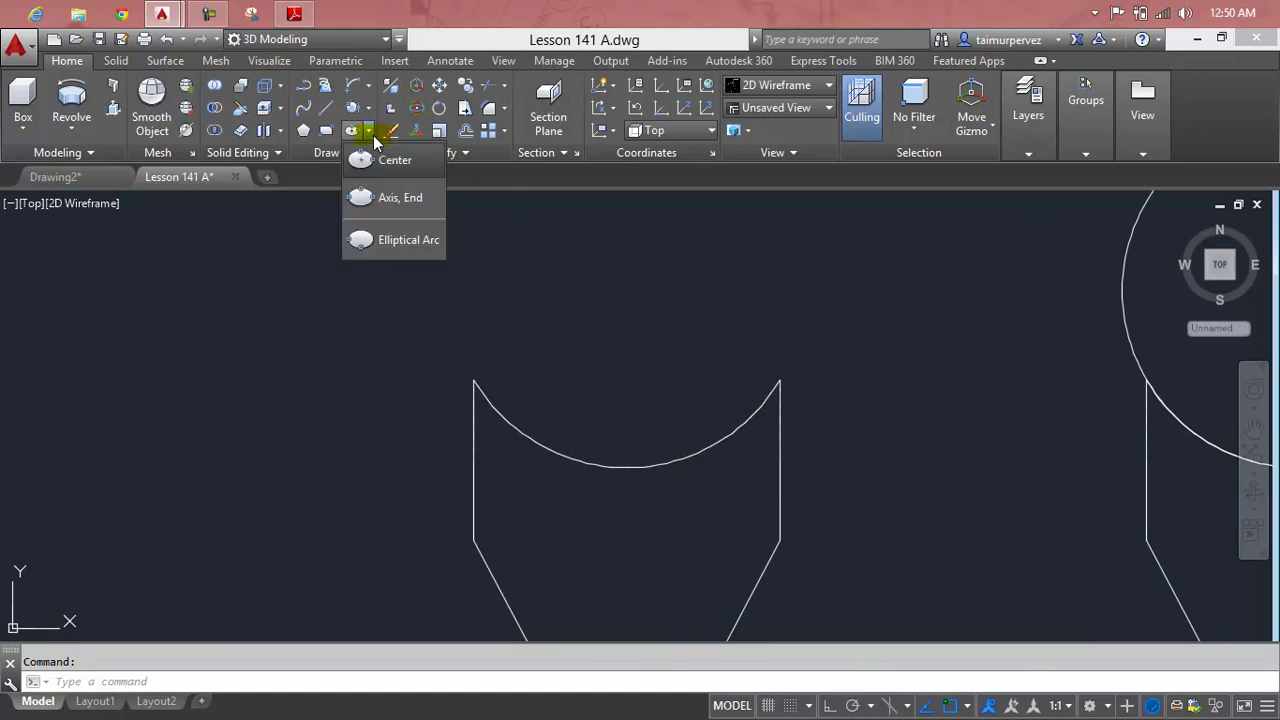
click(373, 135)
click(283, 133)
click(283, 134)
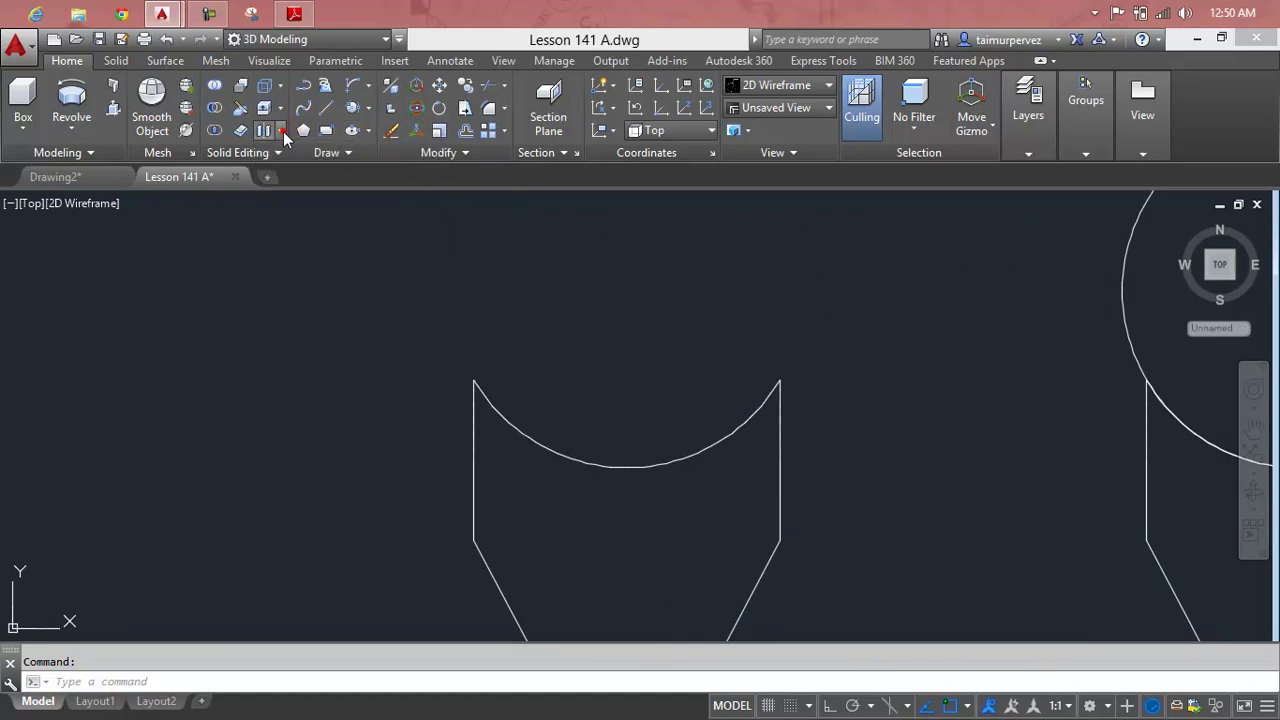
click(437, 63)
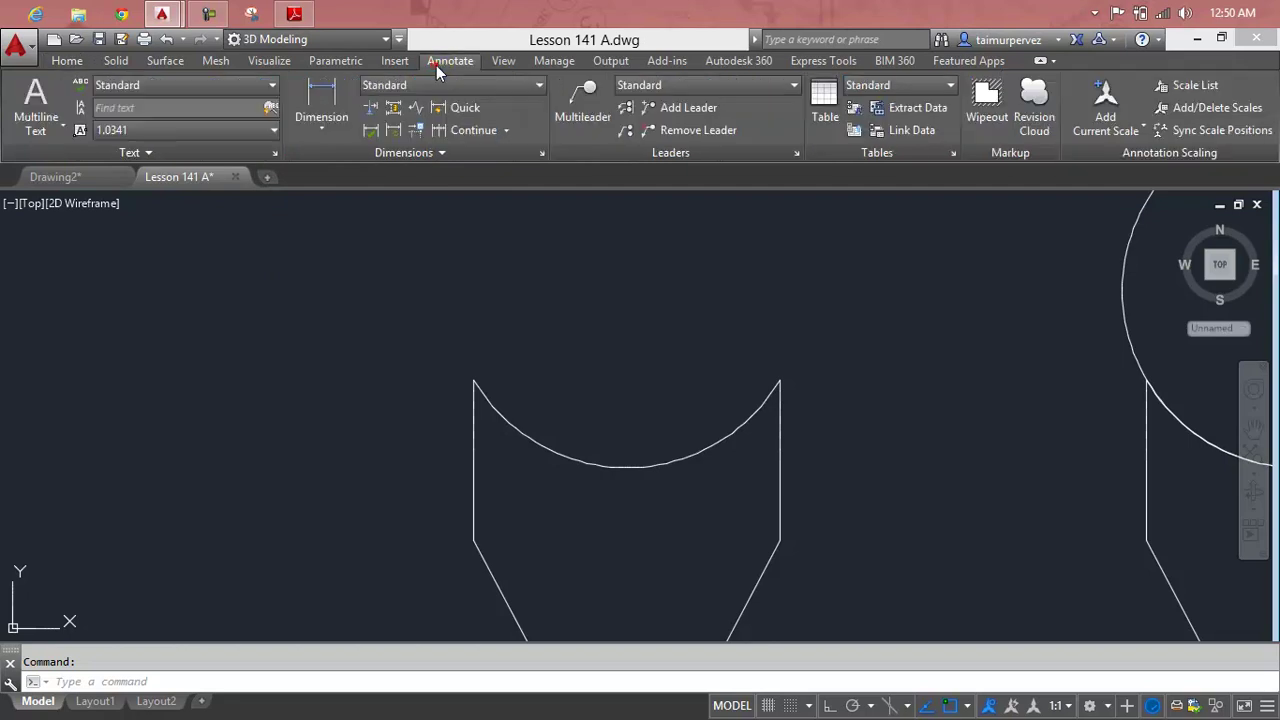
click(348, 132)
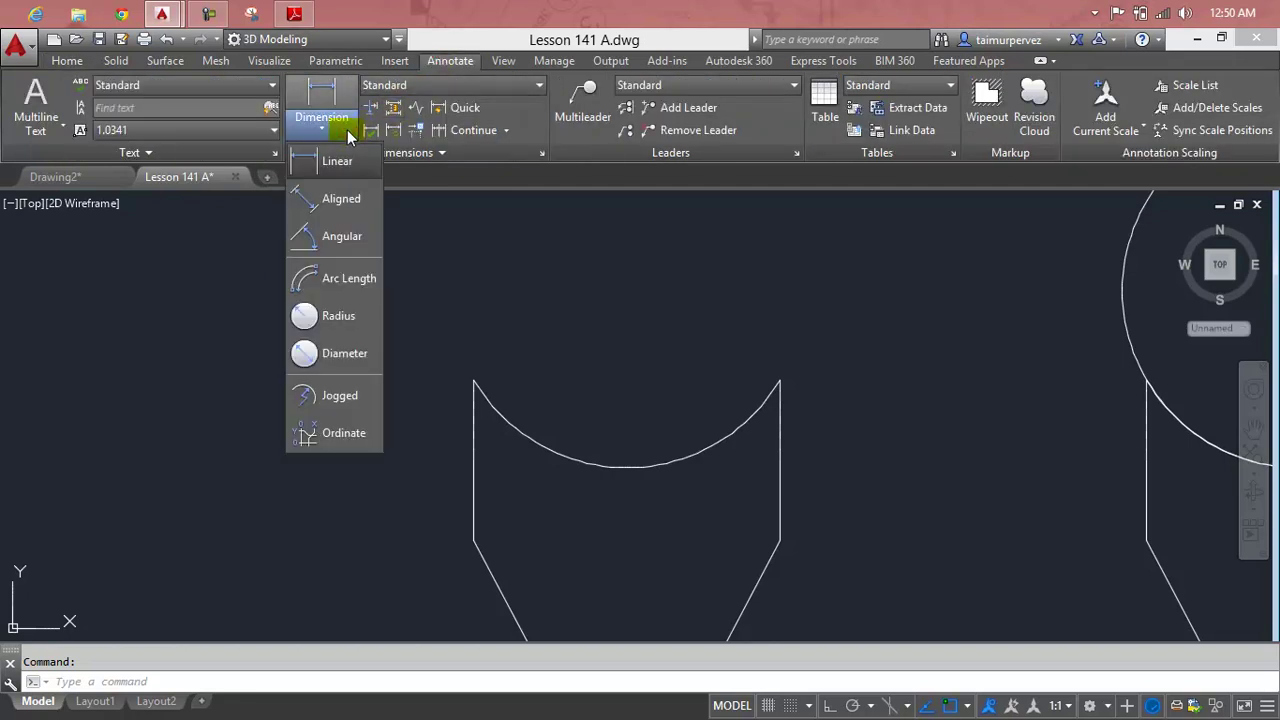
click(370, 284)
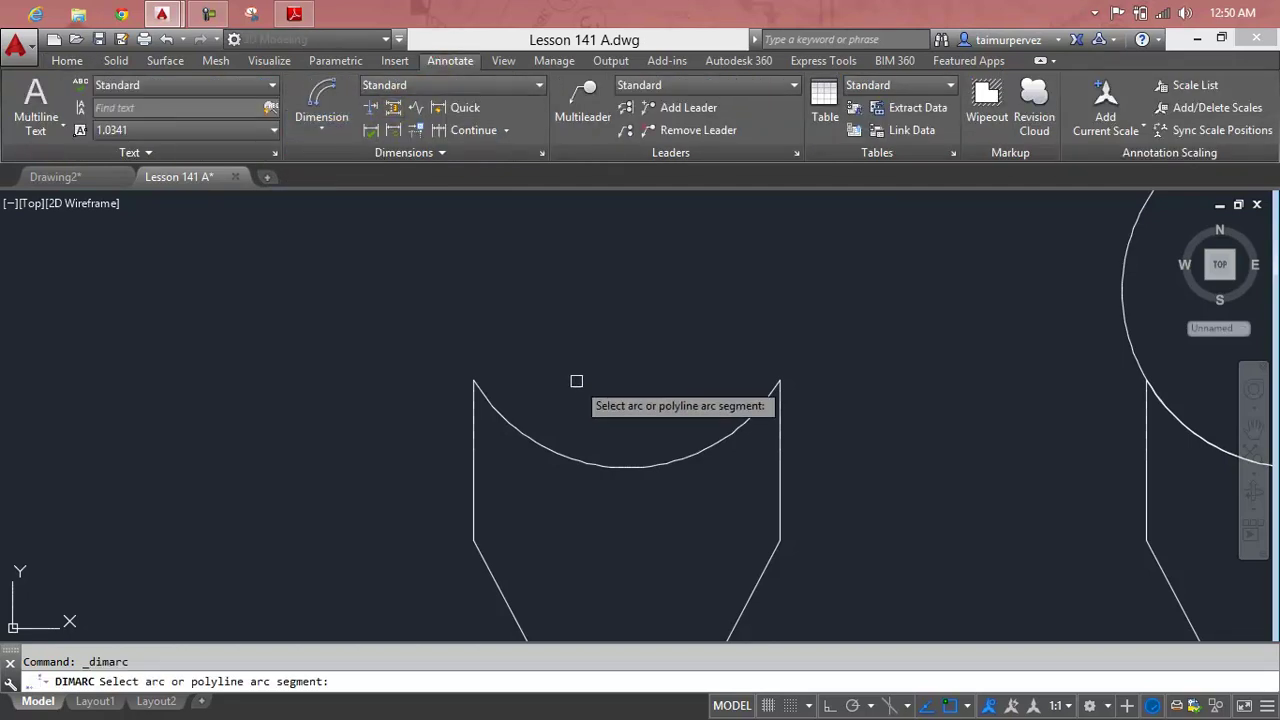
click(335, 132)
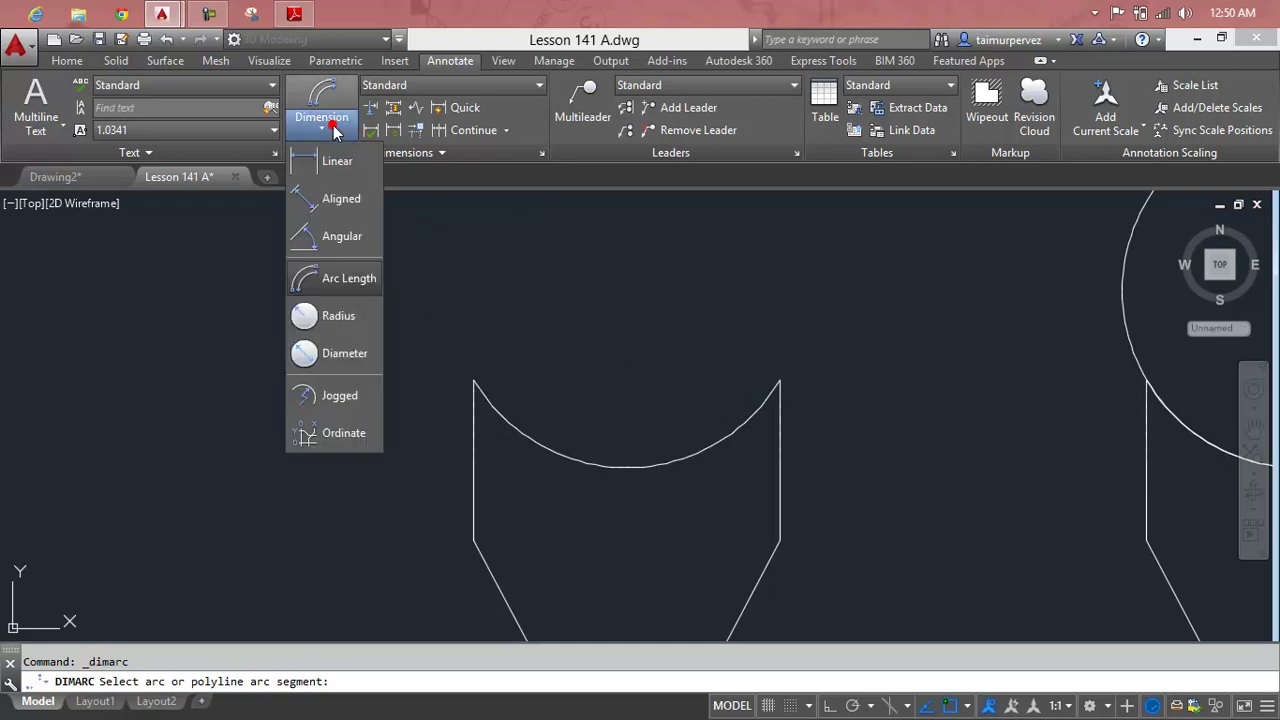
click(357, 329)
key(Escape)
Step: Place an R1.10 radius dimension above the arc, then return to Drawing2
click(585, 463)
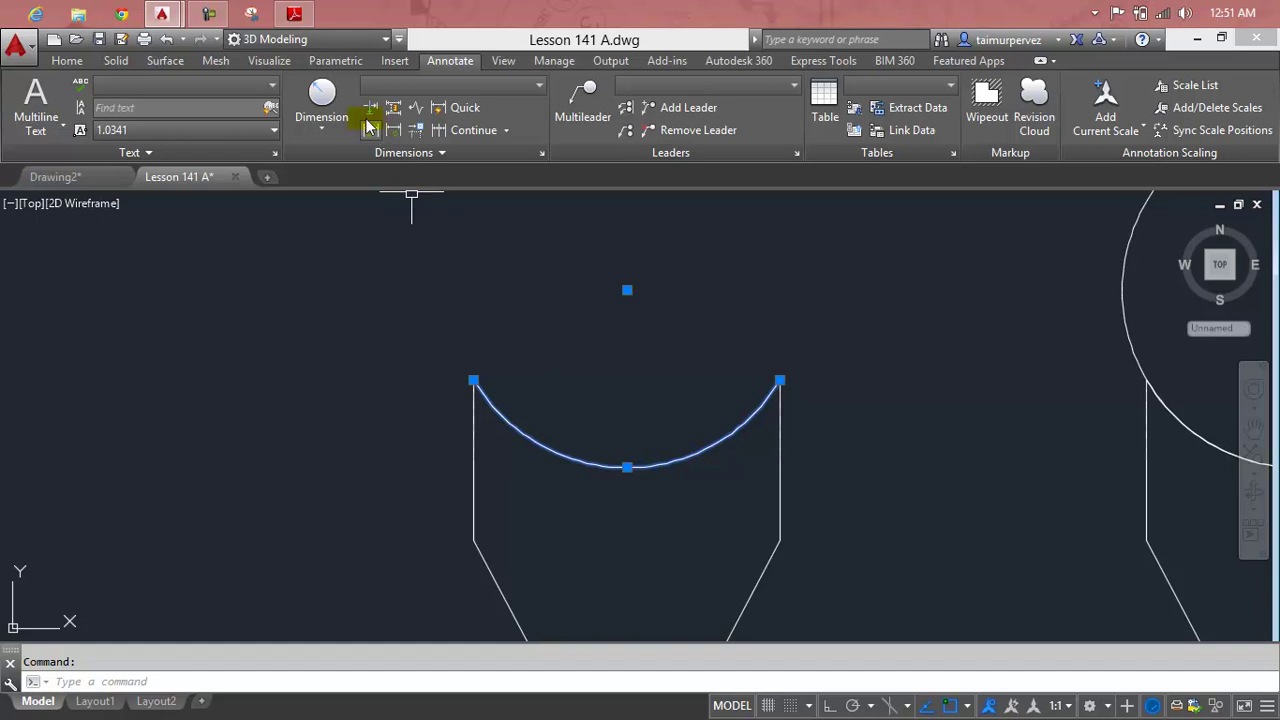
click(322, 100)
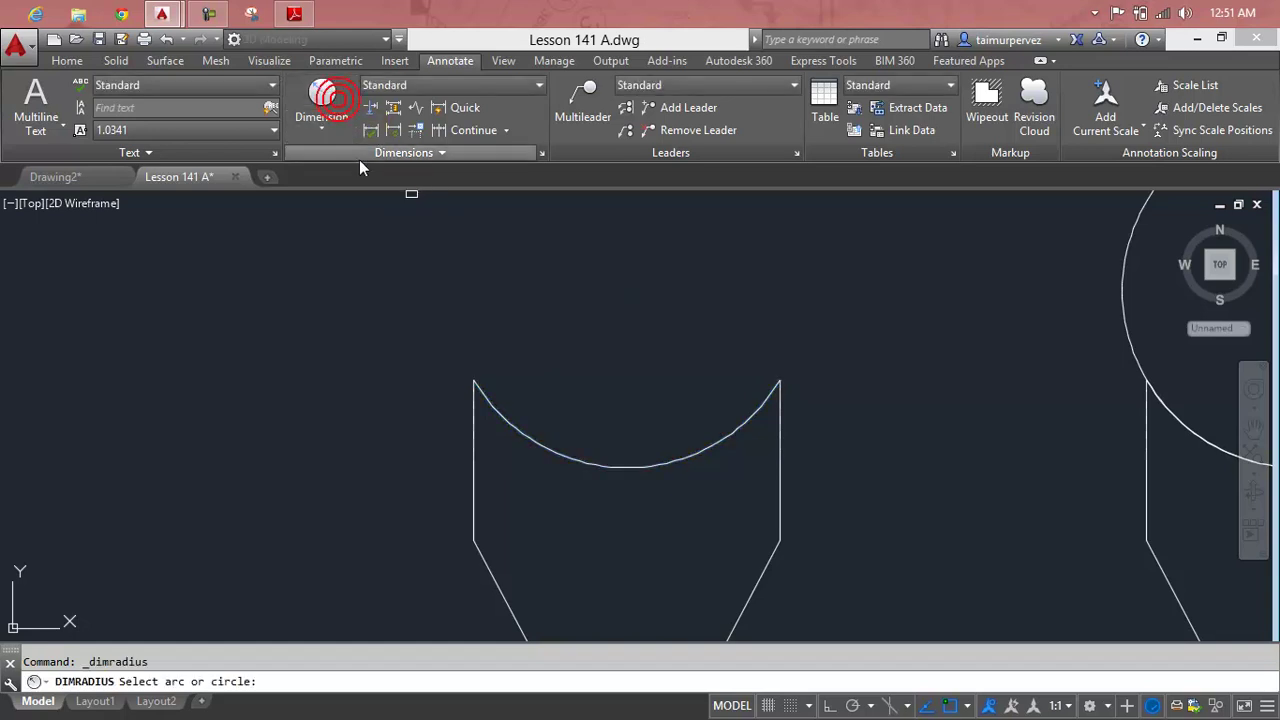
click(590, 456)
click(596, 410)
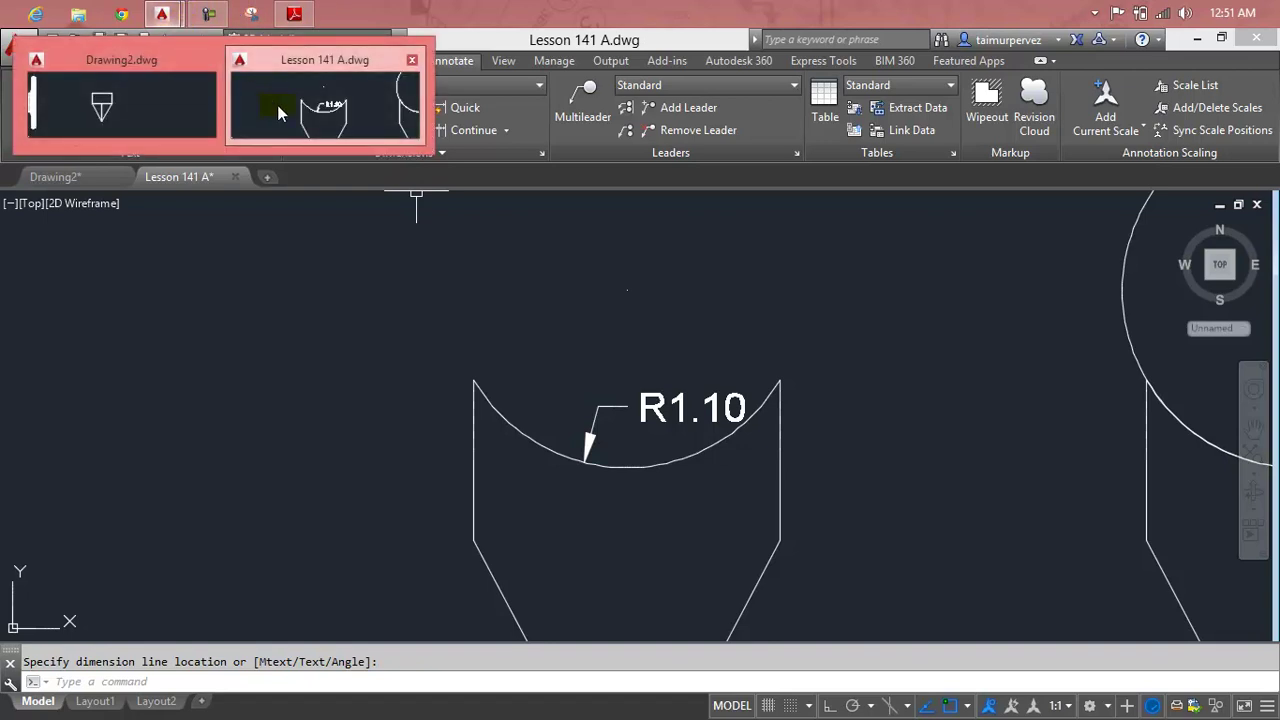
mouse_move(161, 14)
click(277, 105)
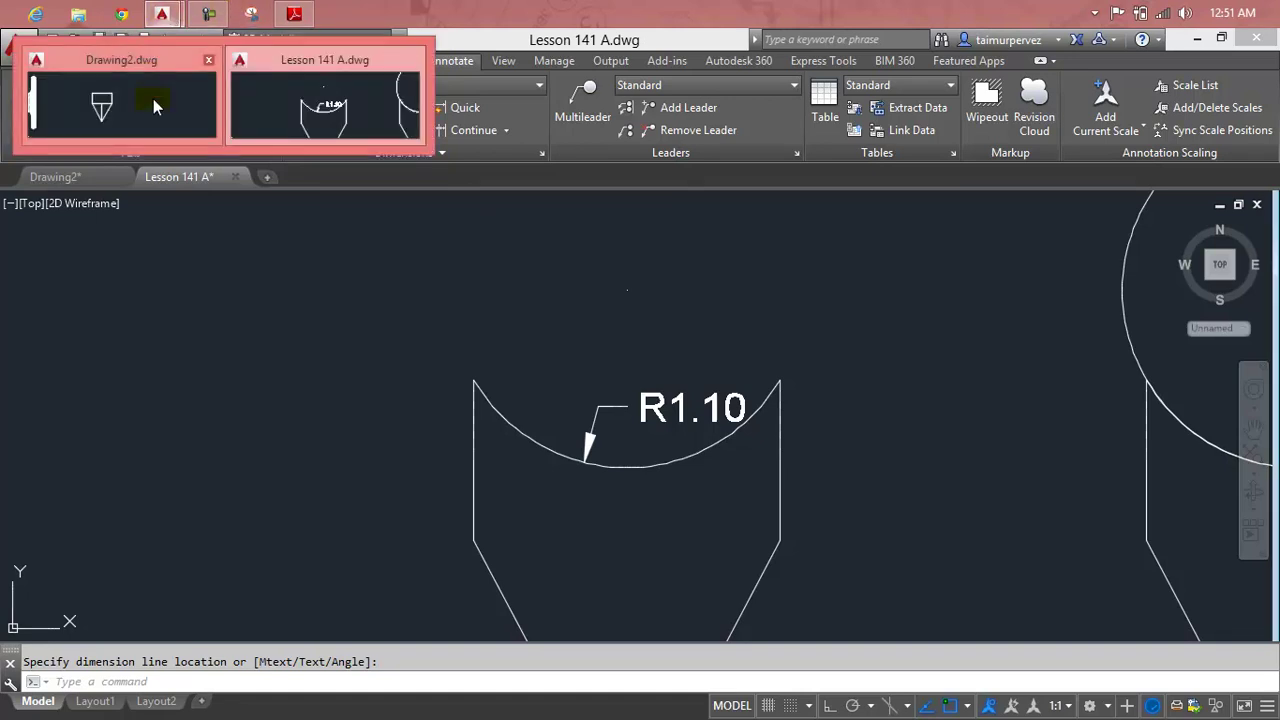
click(455, 233)
key(Escape)
click(52, 185)
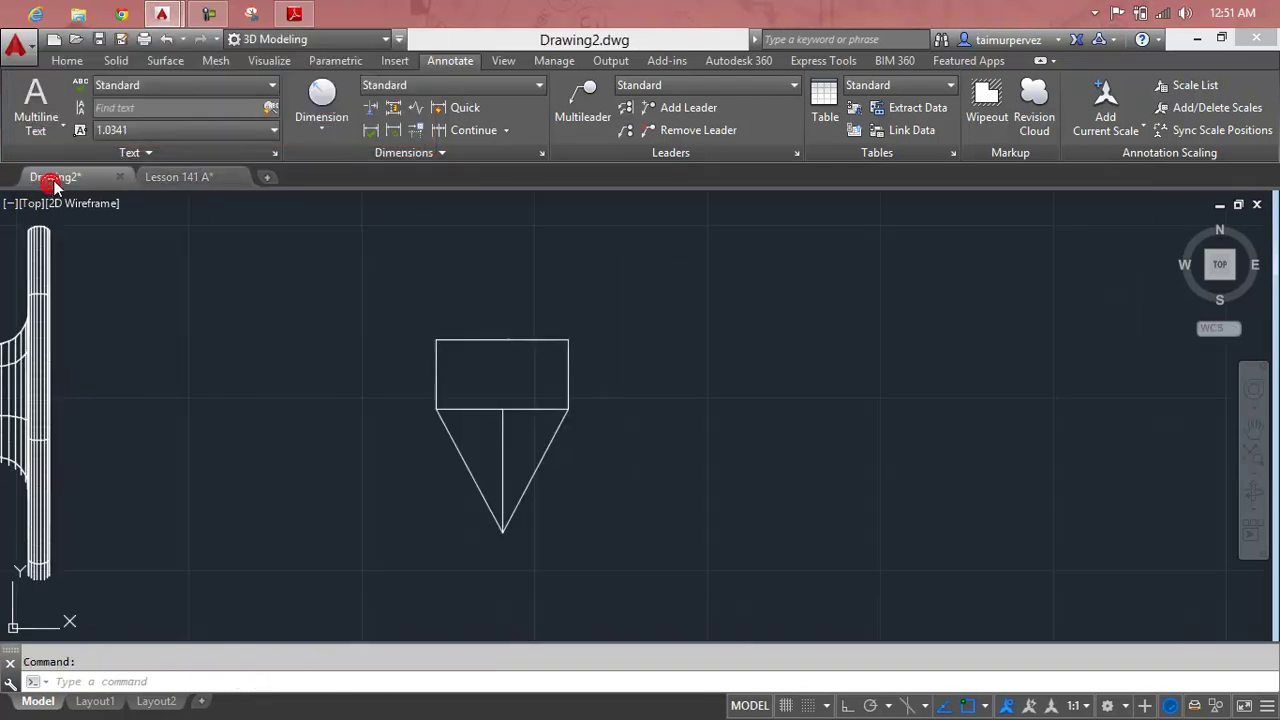
scroll(530, 354, up, 2)
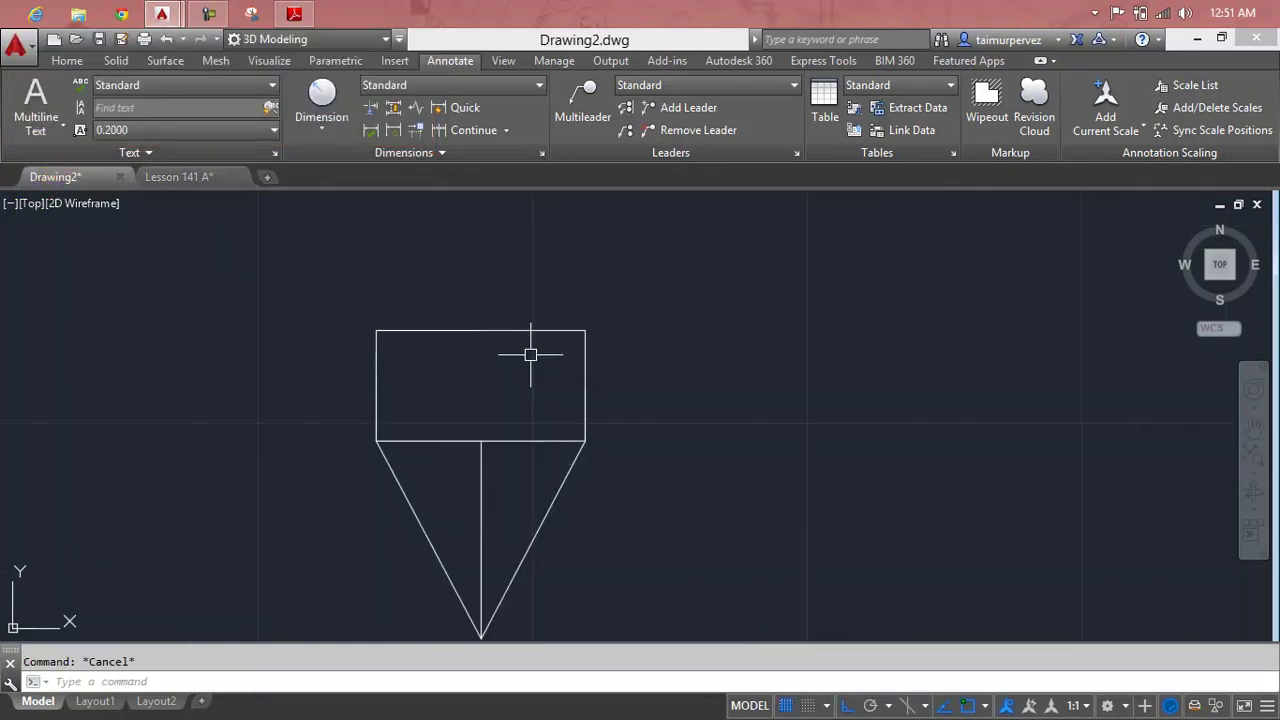
click(323, 128)
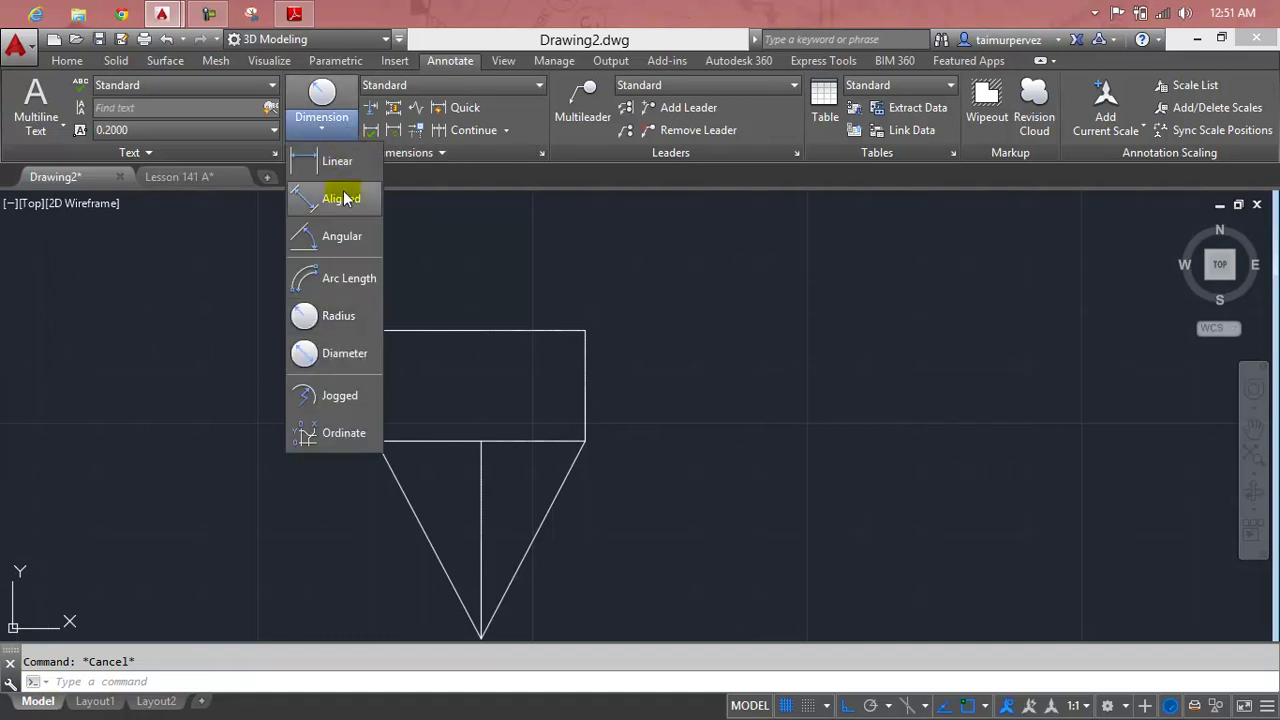
click(332, 131)
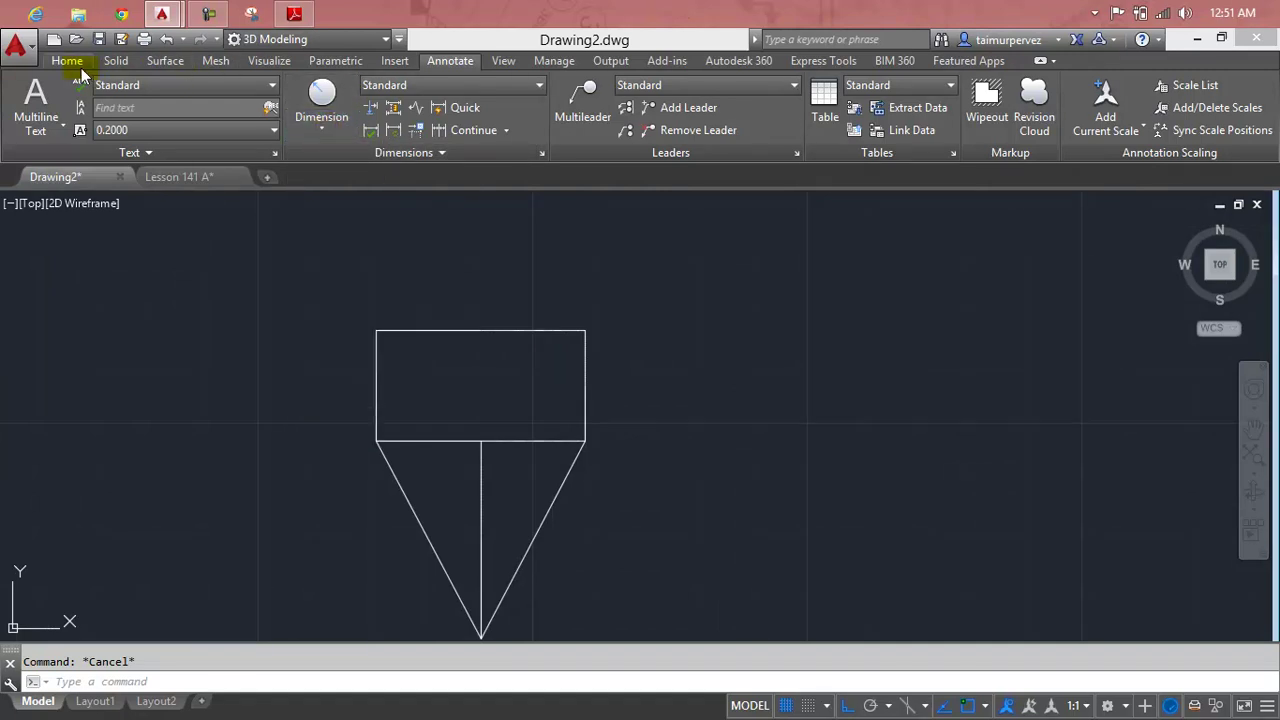
click(78, 60)
click(370, 88)
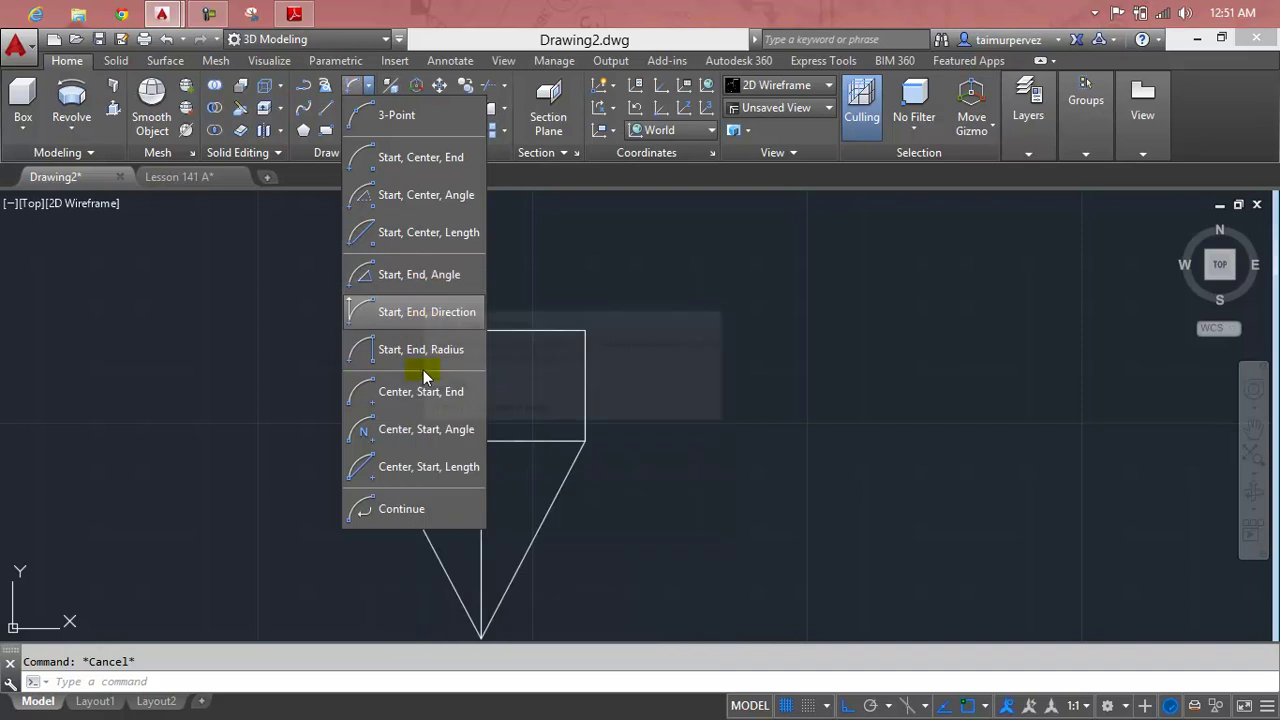
click(418, 277)
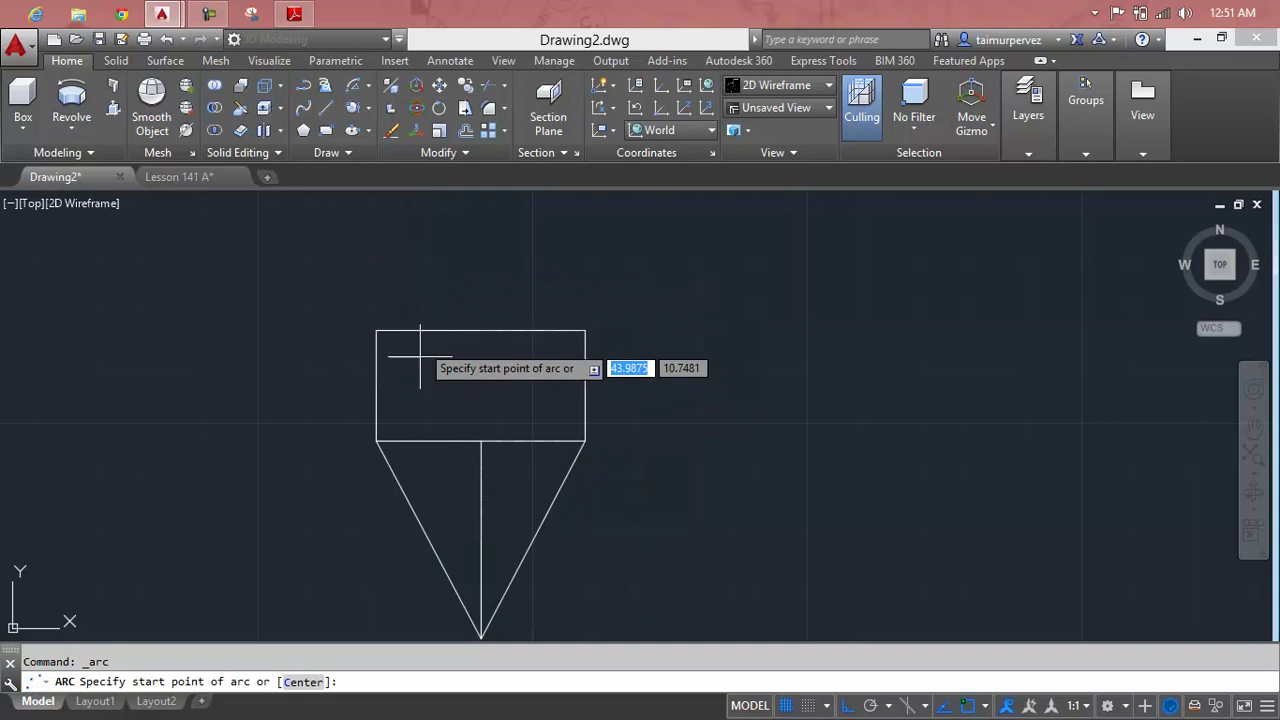
click(376, 330)
click(584, 330)
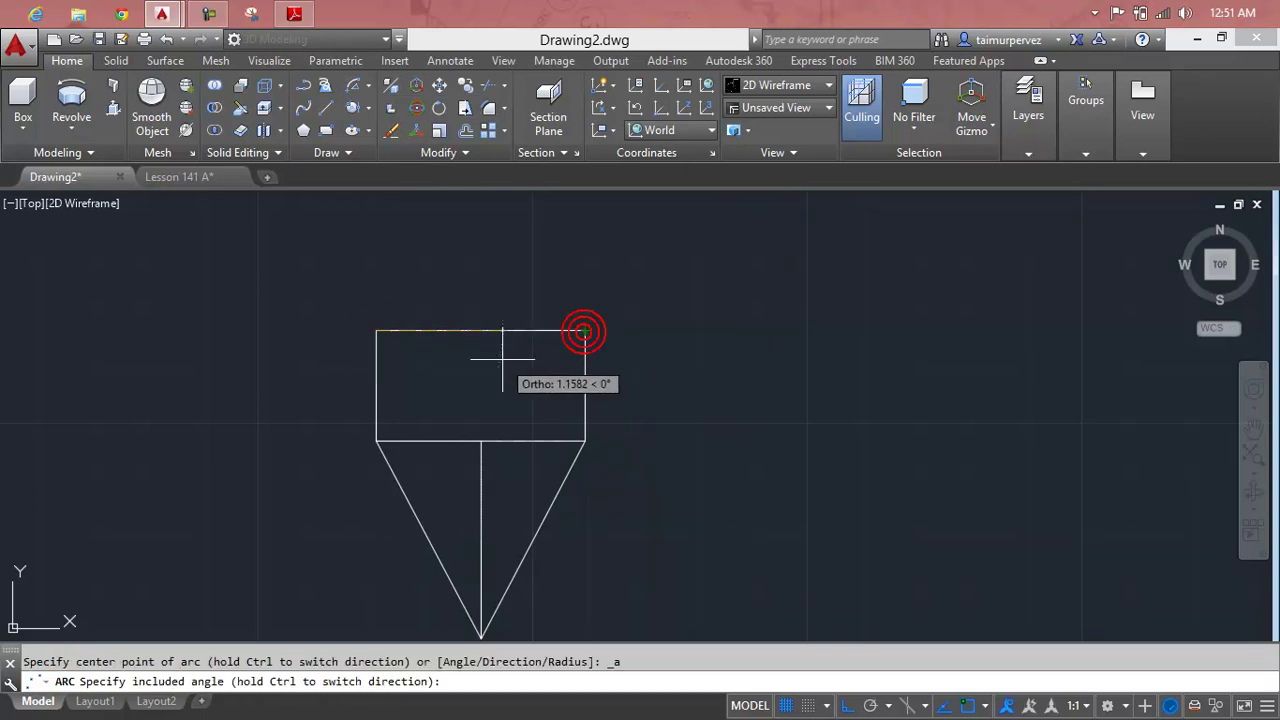
key(Escape)
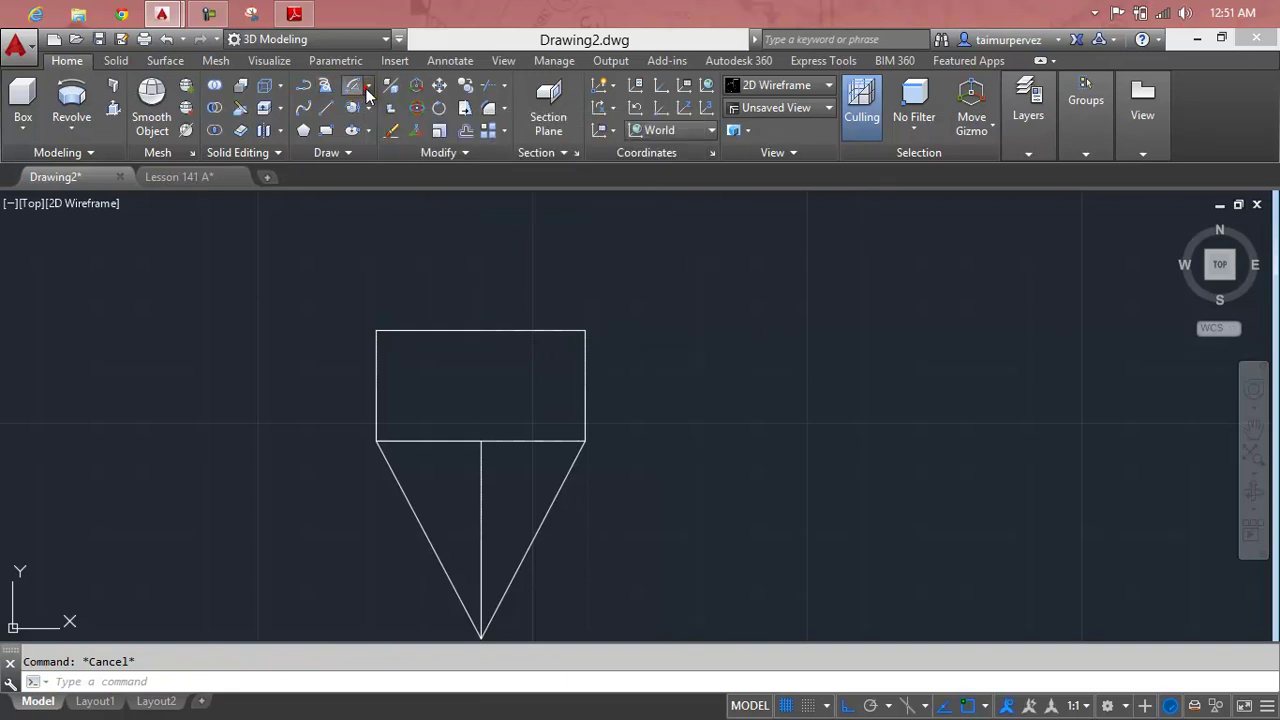
click(368, 86)
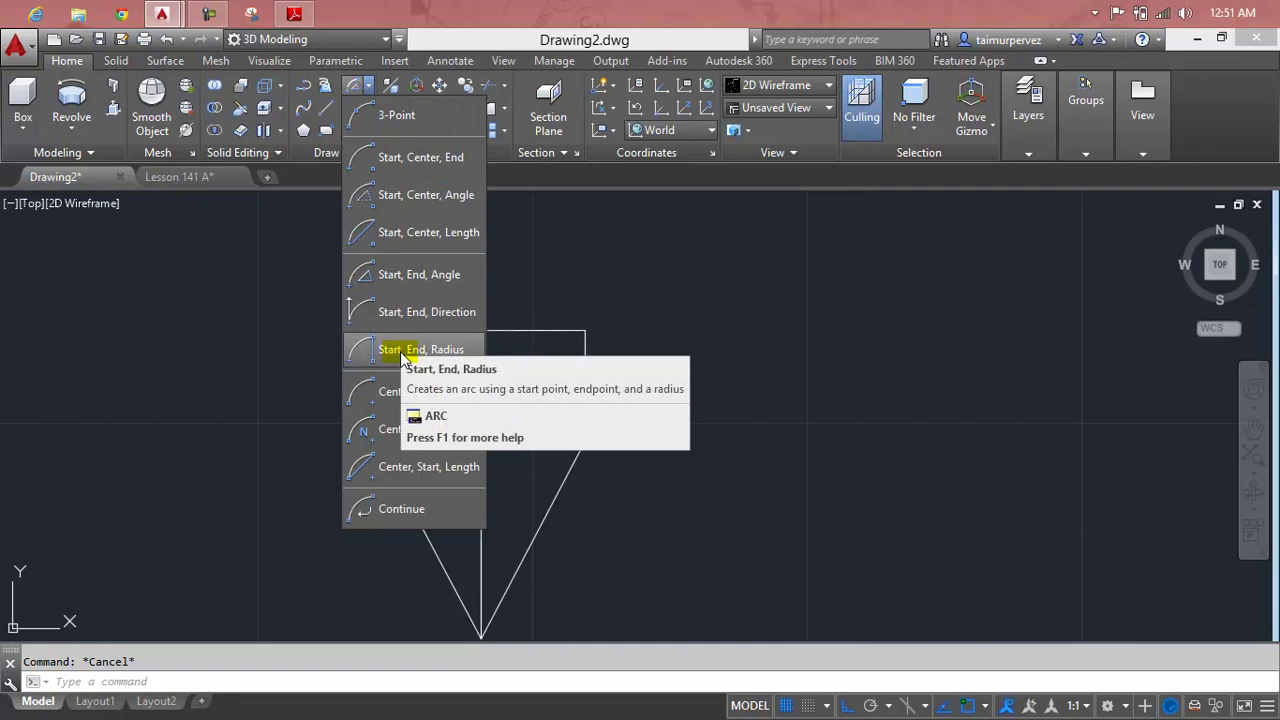
click(403, 350)
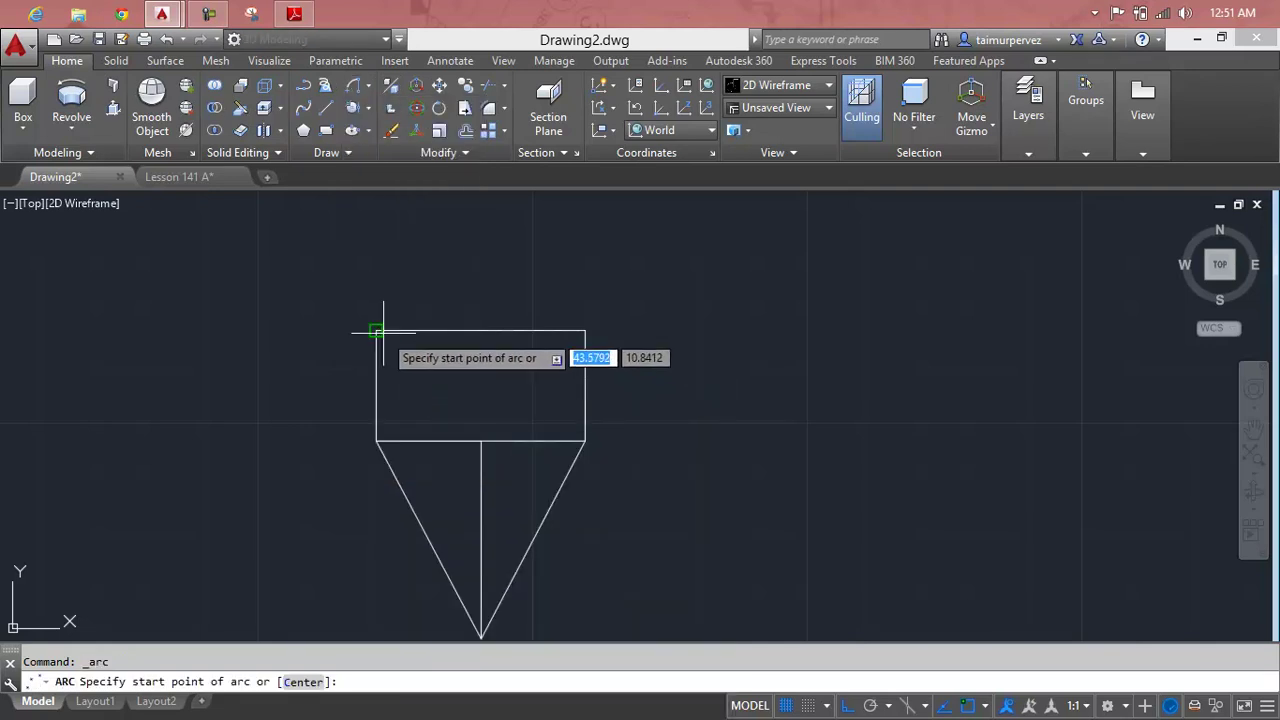
click(376, 331)
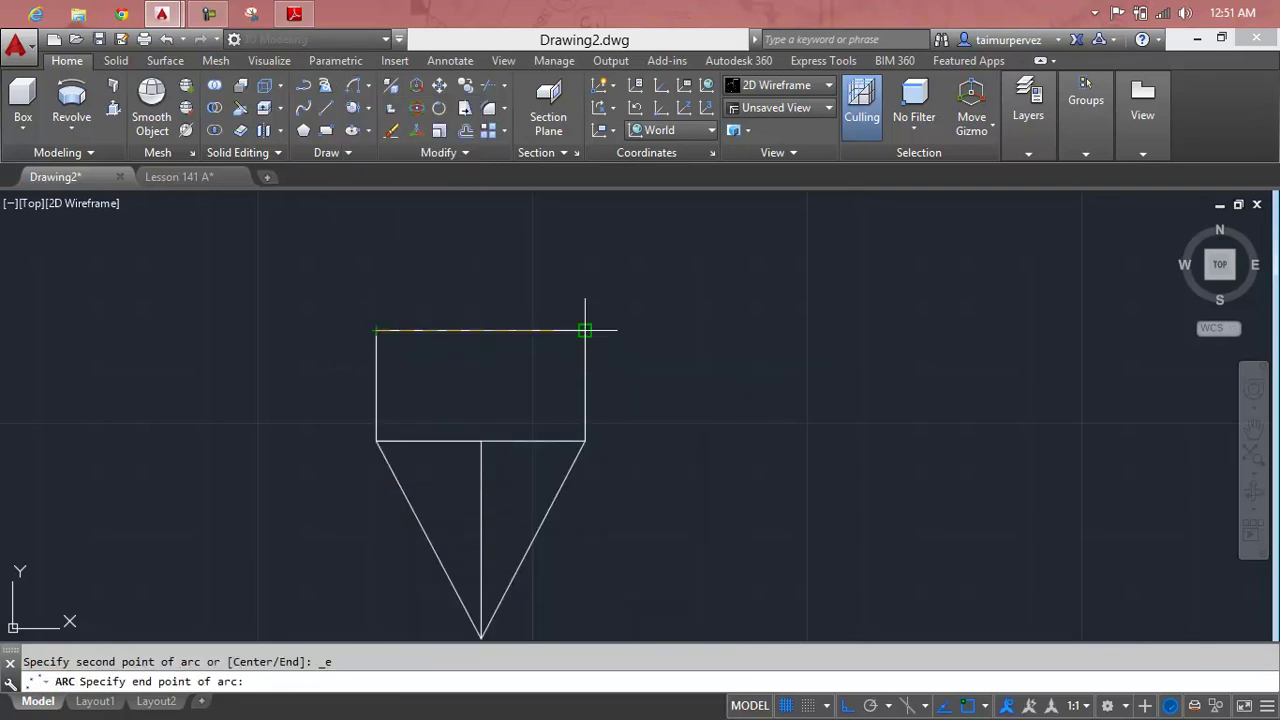
click(585, 330)
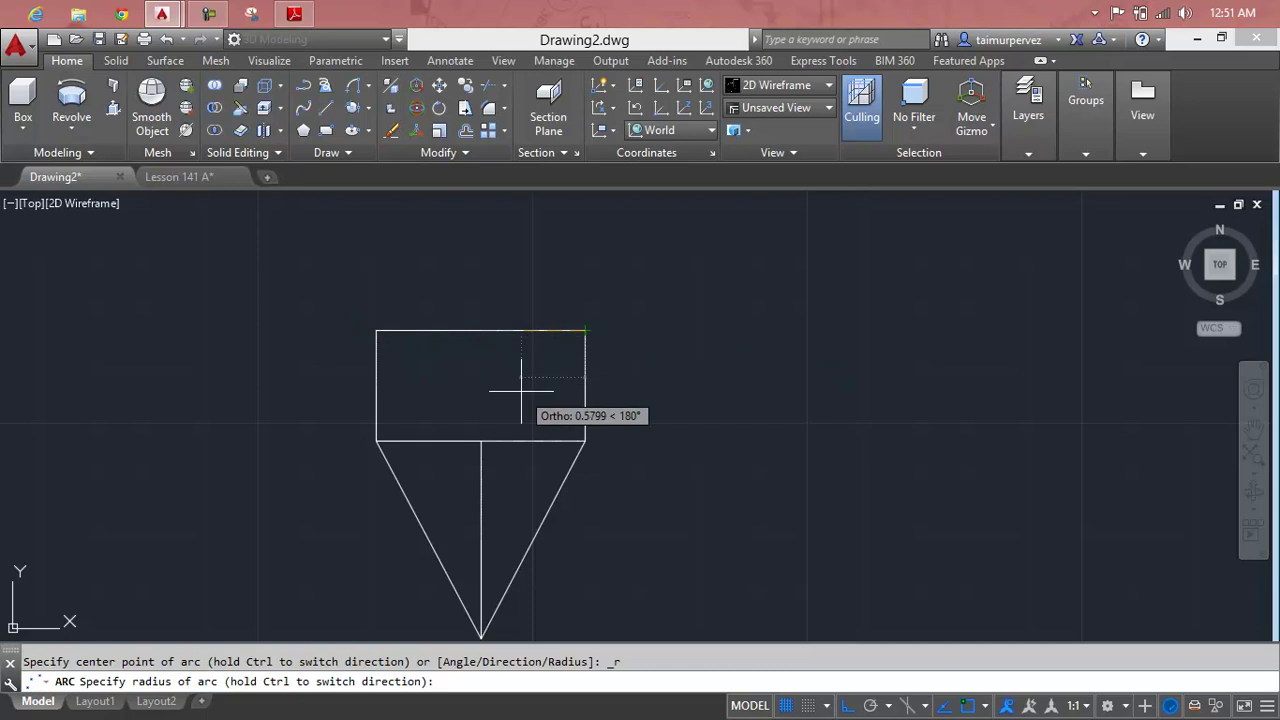
click(293, 13)
click(293, 13)
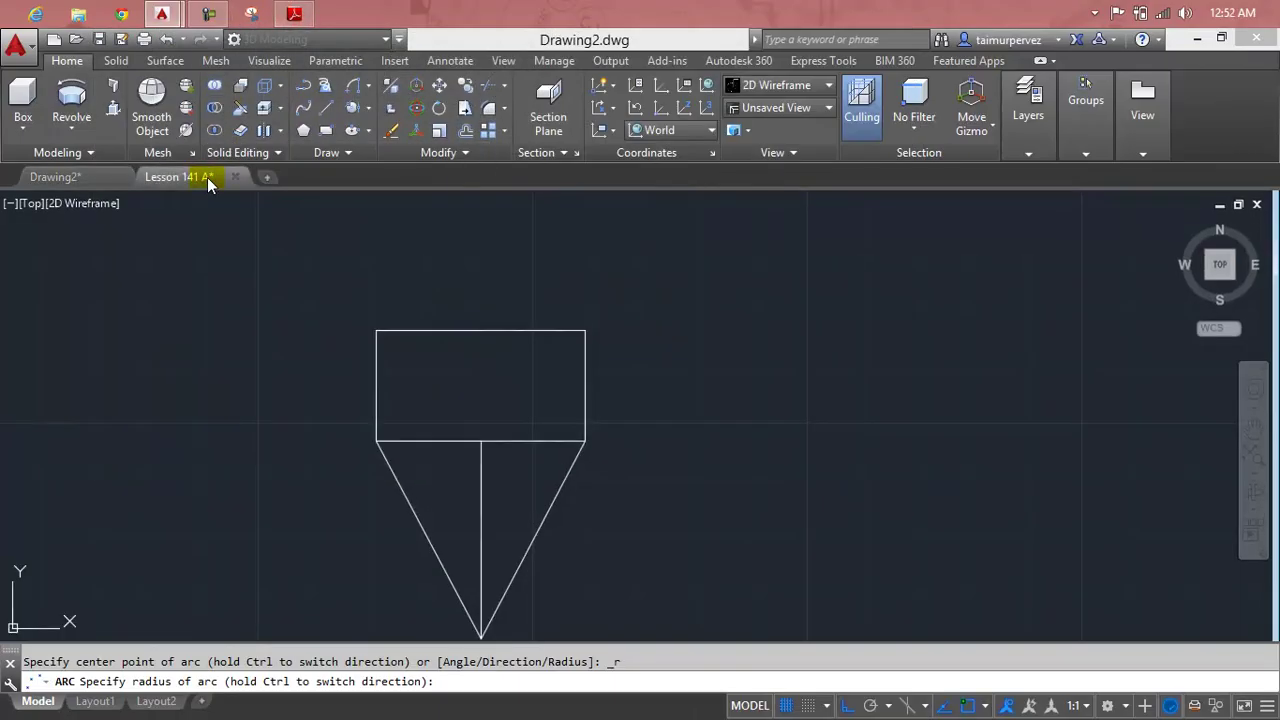
key(Escape)
click(207, 178)
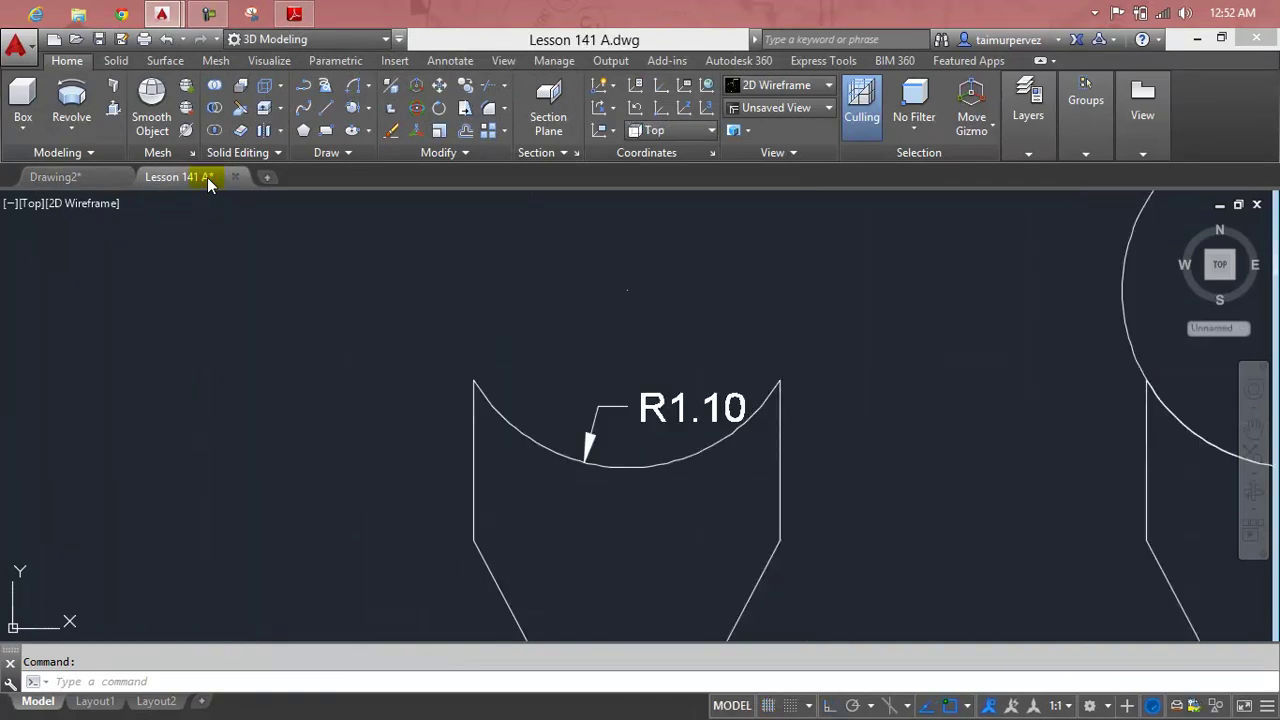
click(117, 177)
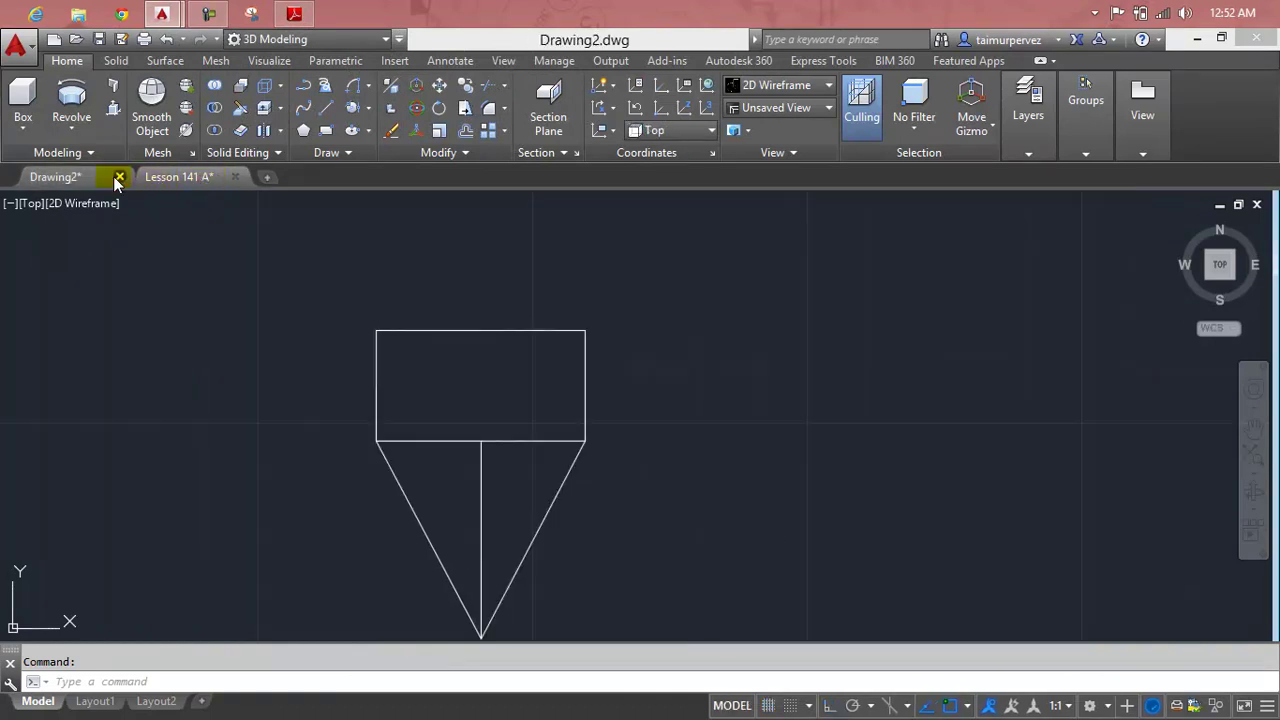
click(118, 177)
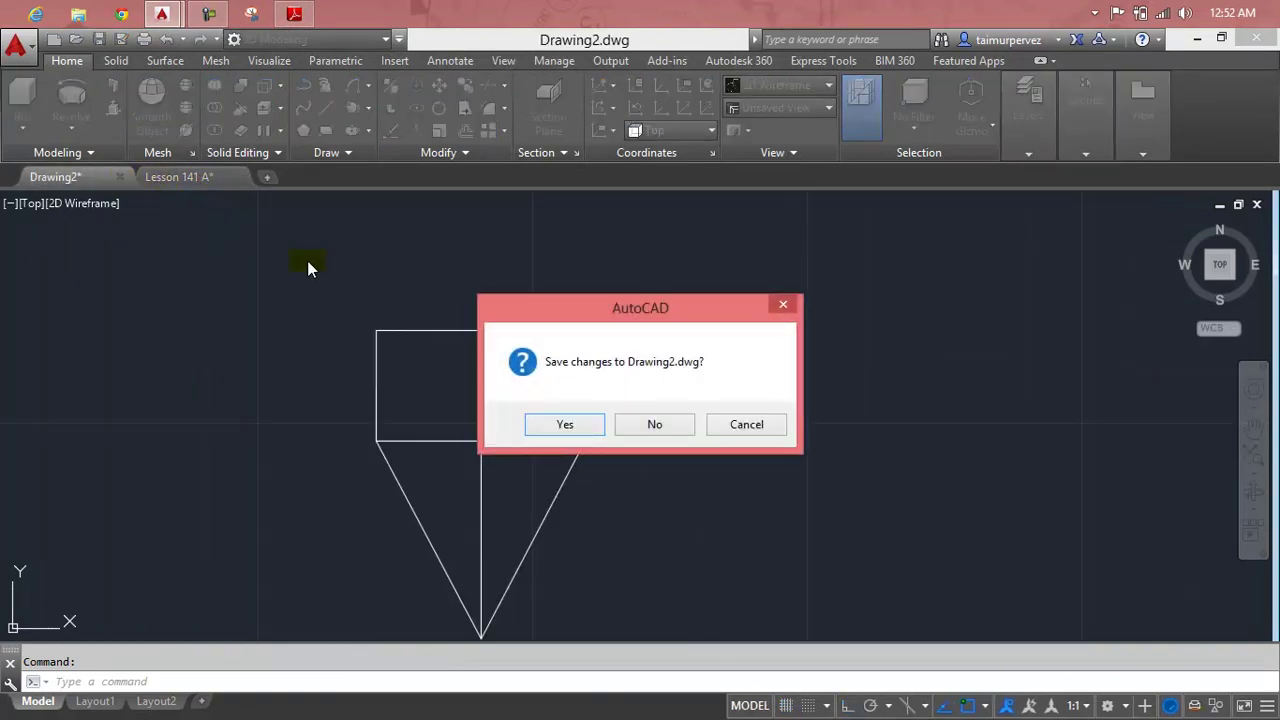
click(786, 308)
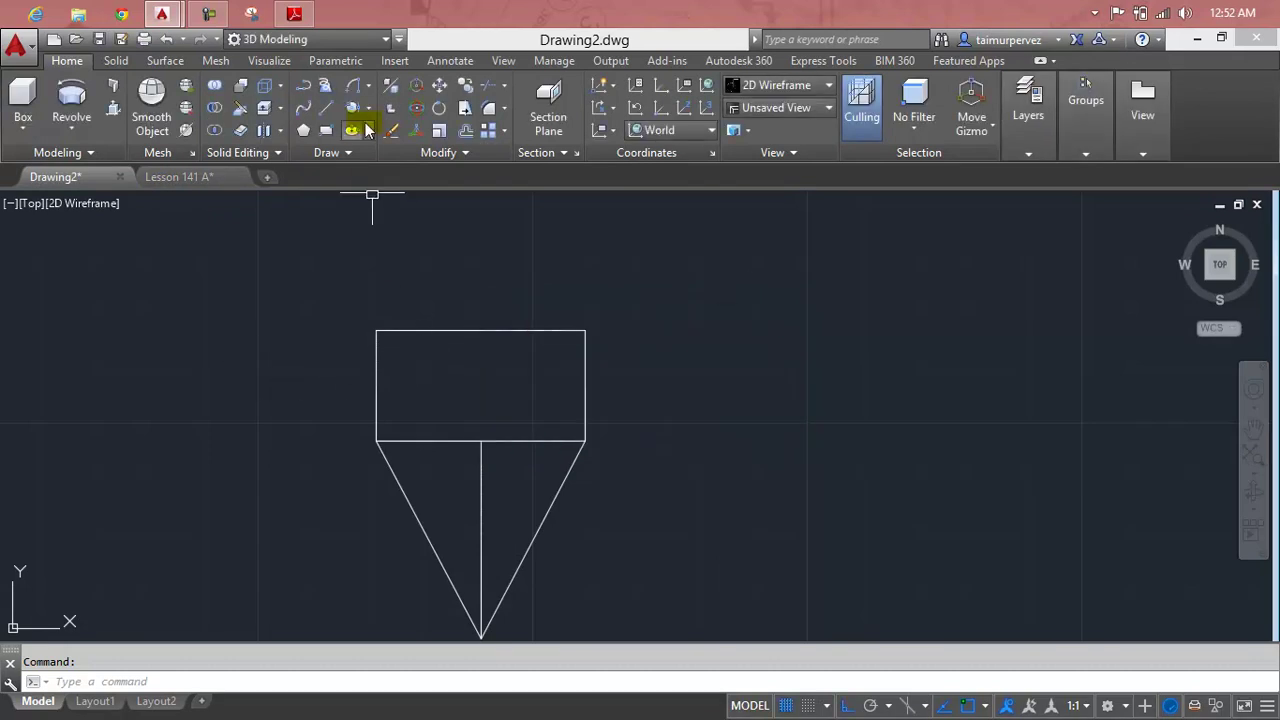
Step: Replace the rectangle's top line with a 1.10-radius arc between its top corners
click(355, 90)
click(376, 330)
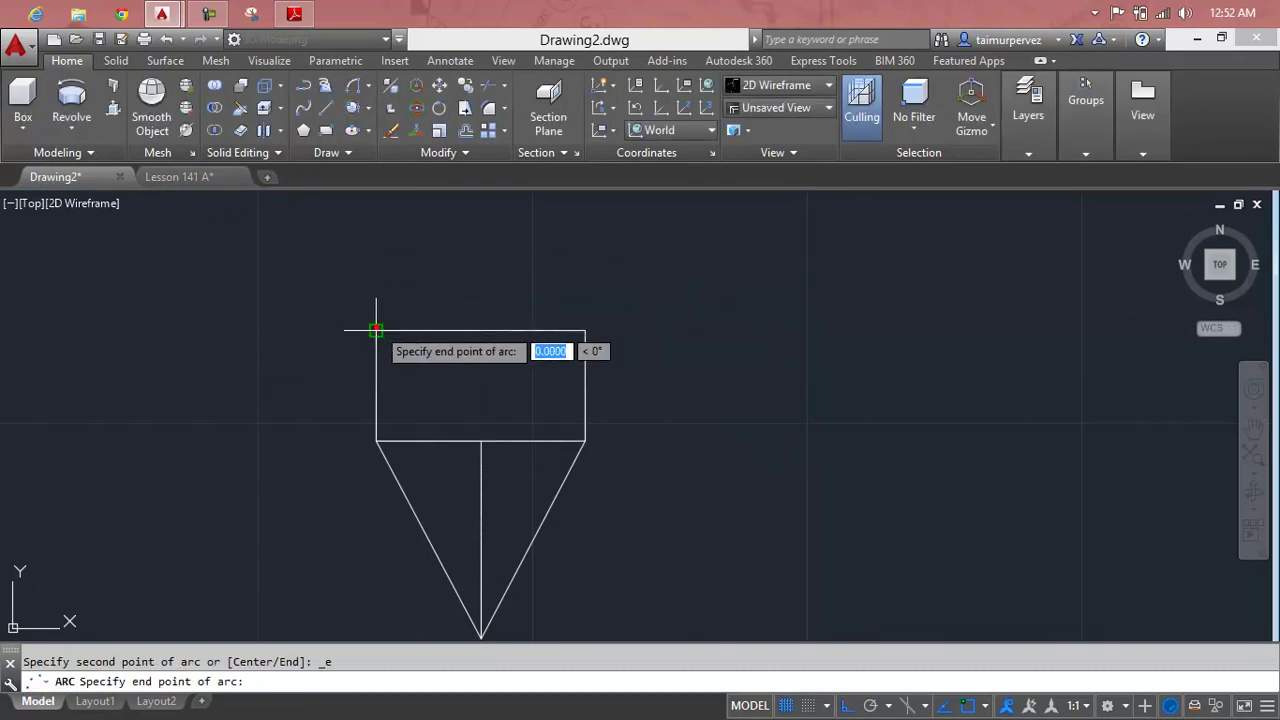
click(585, 330)
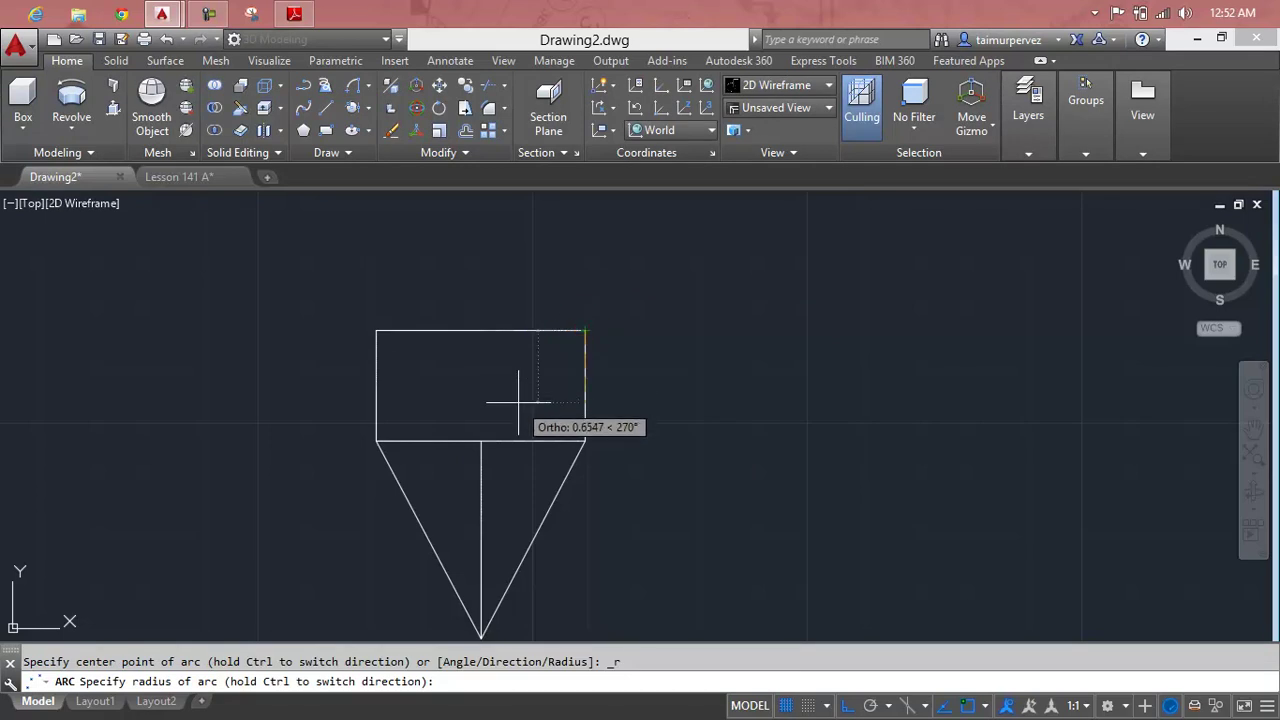
text(1.10)
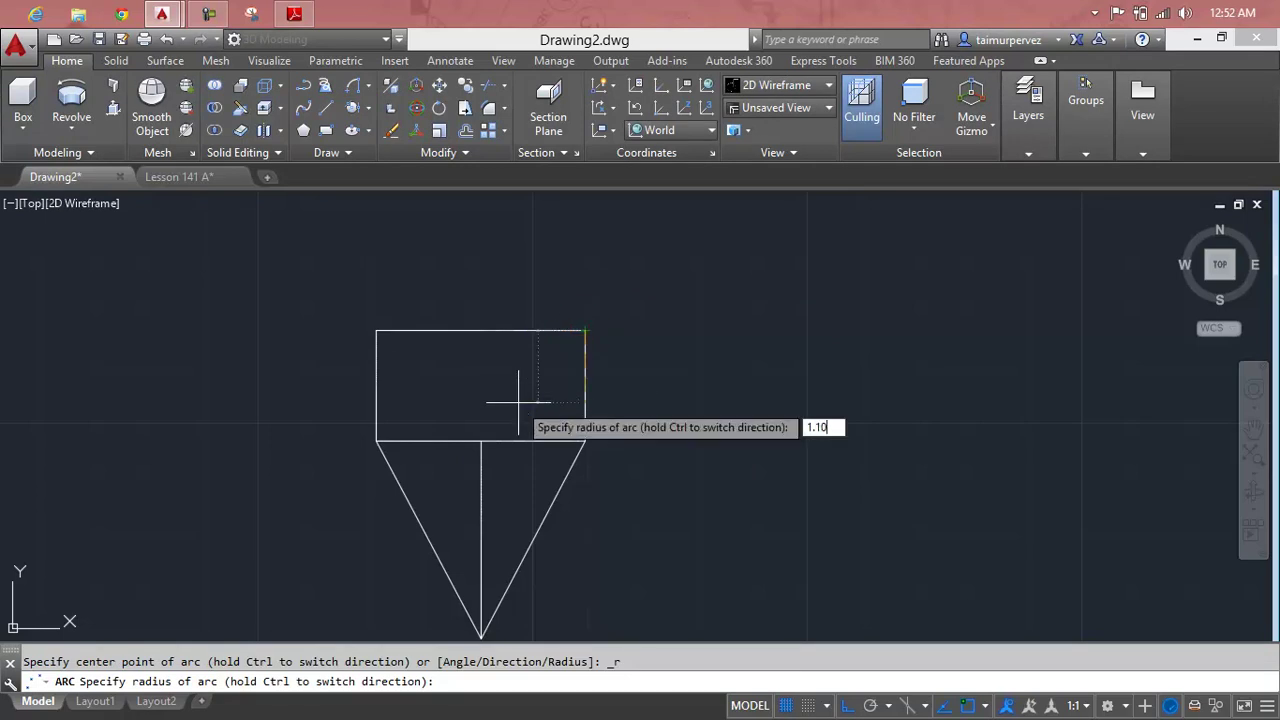
key(Return)
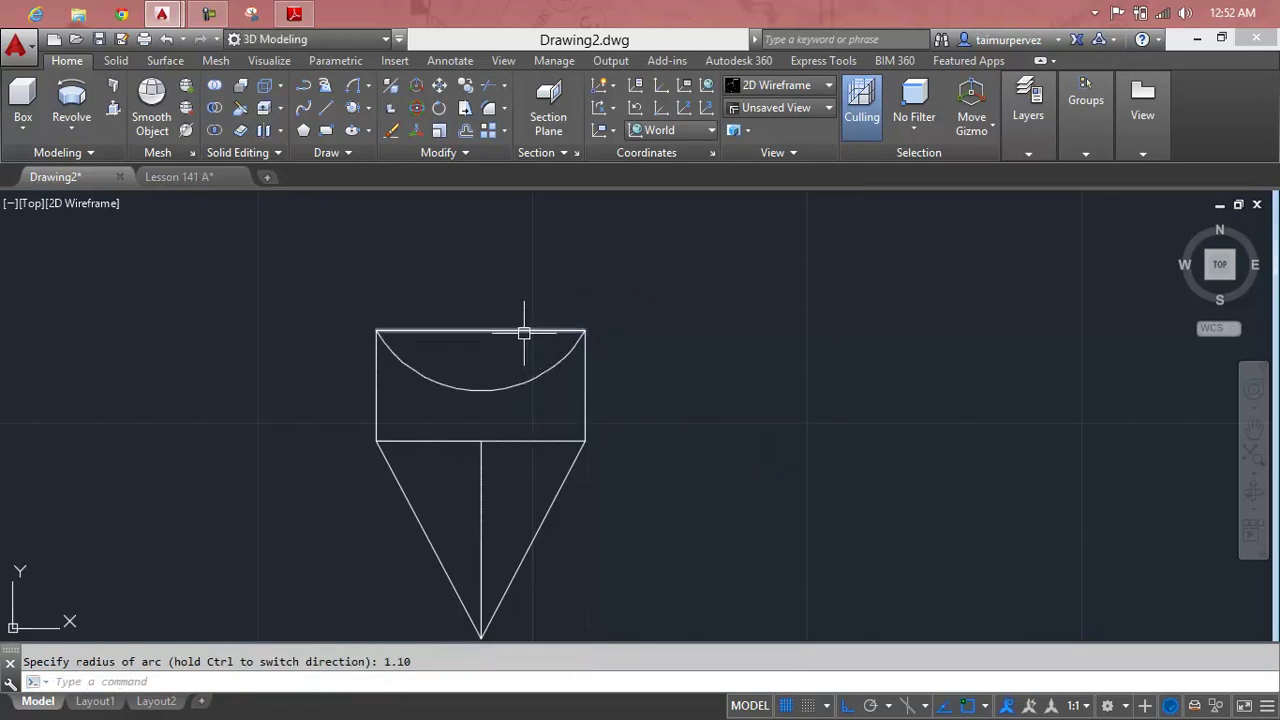
click(524, 333)
key(Delete)
Step: Delete the horizontal line across the profile and bring up the lesson PDF
scroll(524, 333, down, 5)
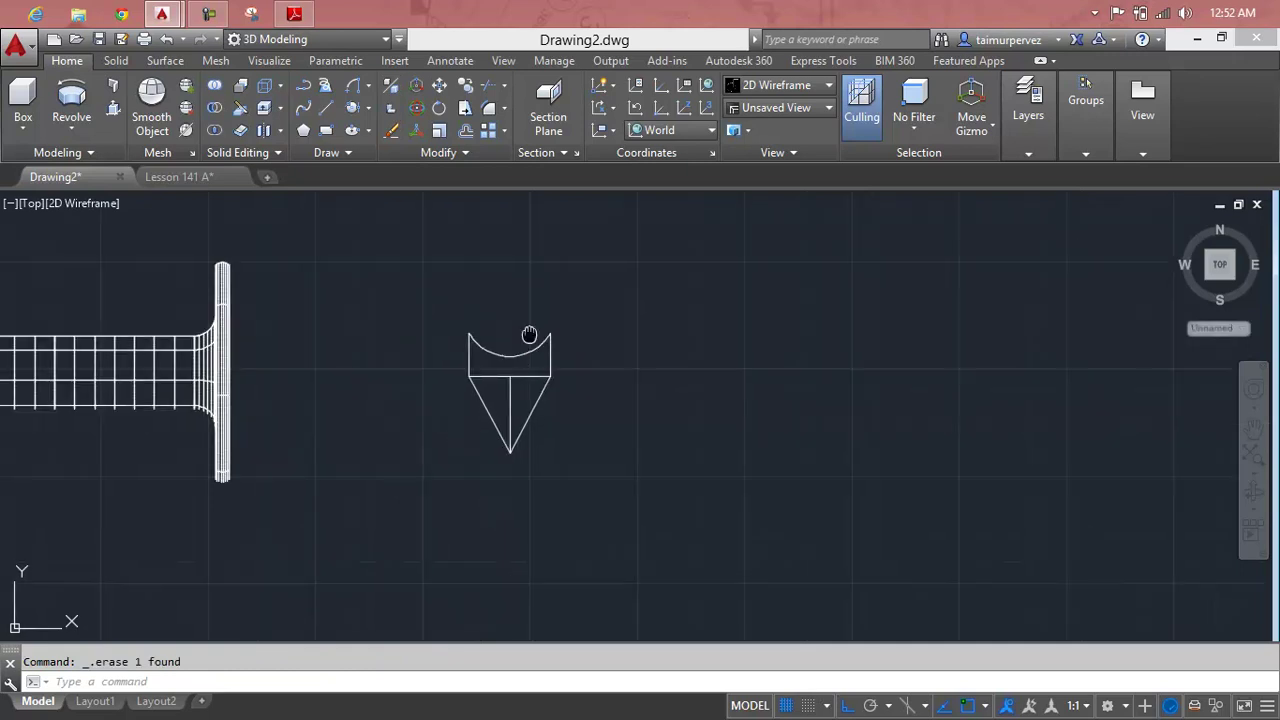
scroll(534, 385, up, 3)
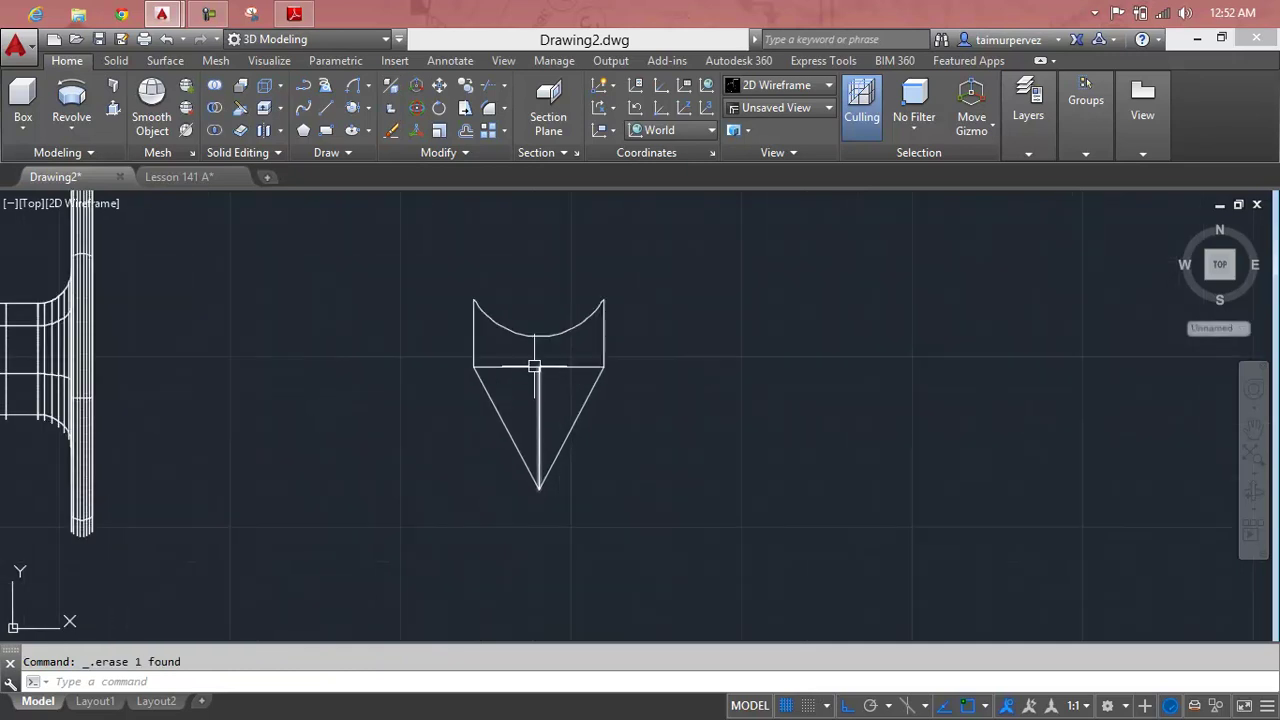
key(Escape)
click(528, 366)
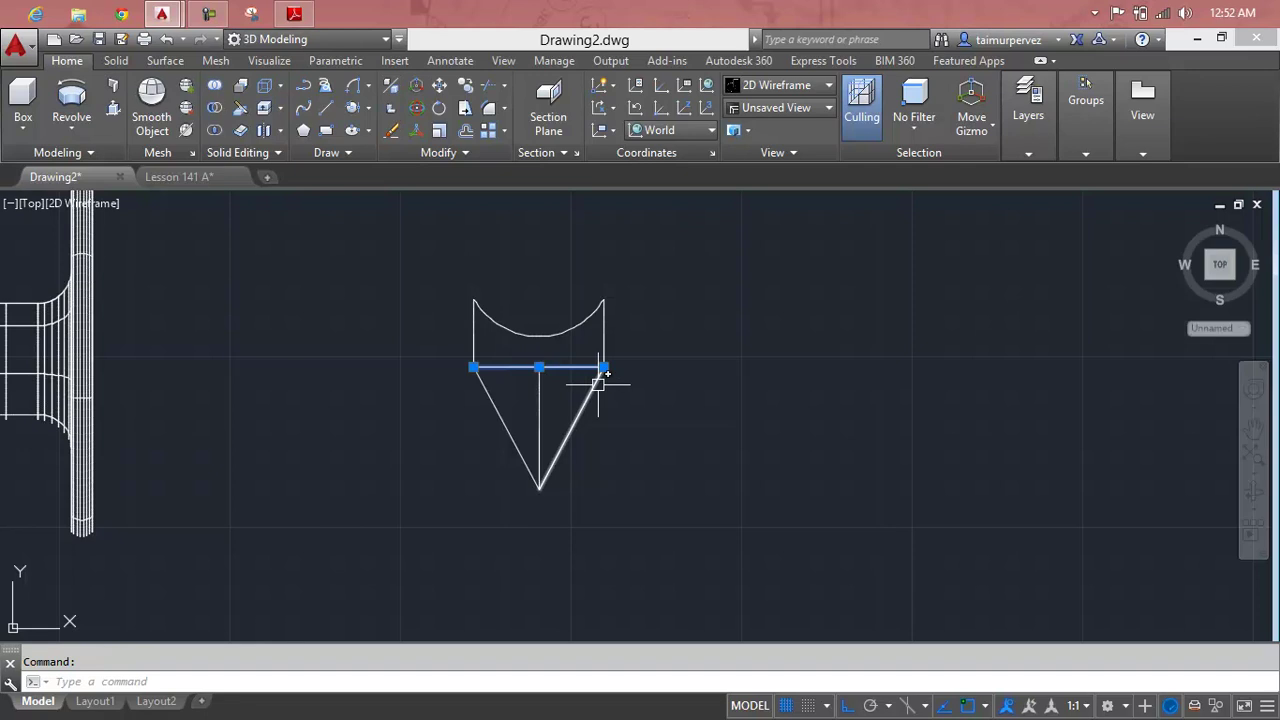
key(Delete)
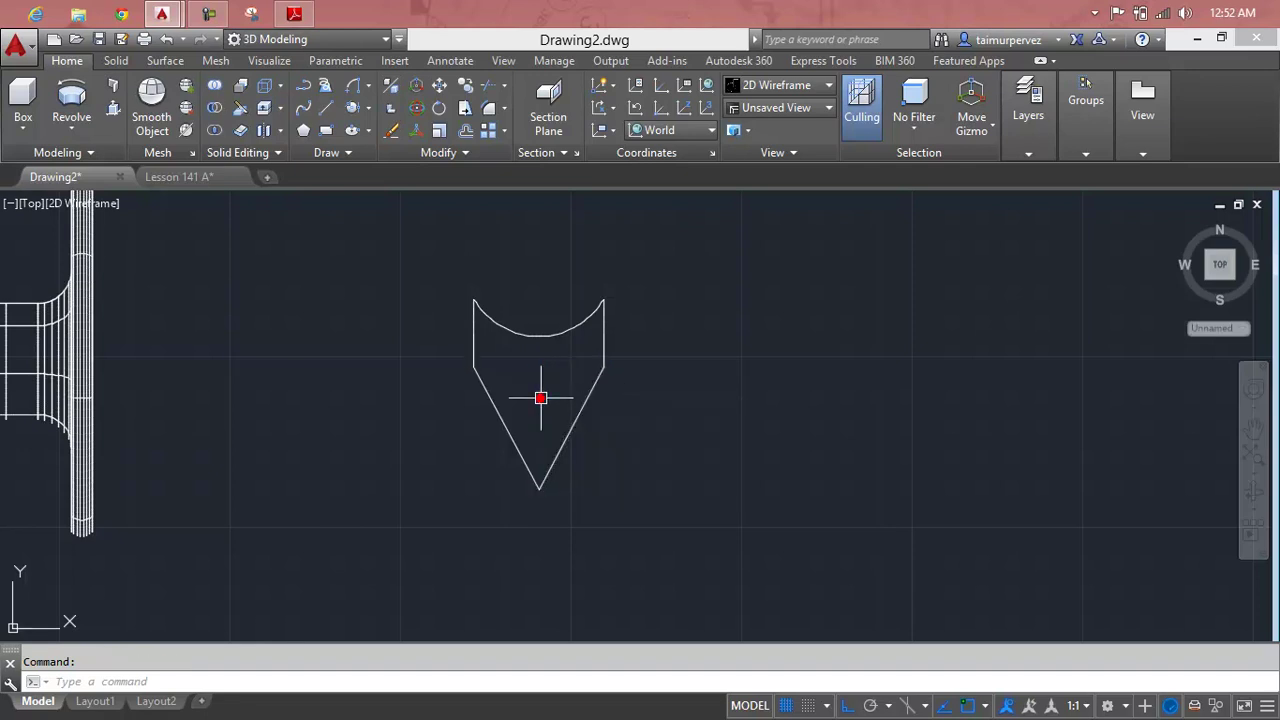
click(296, 15)
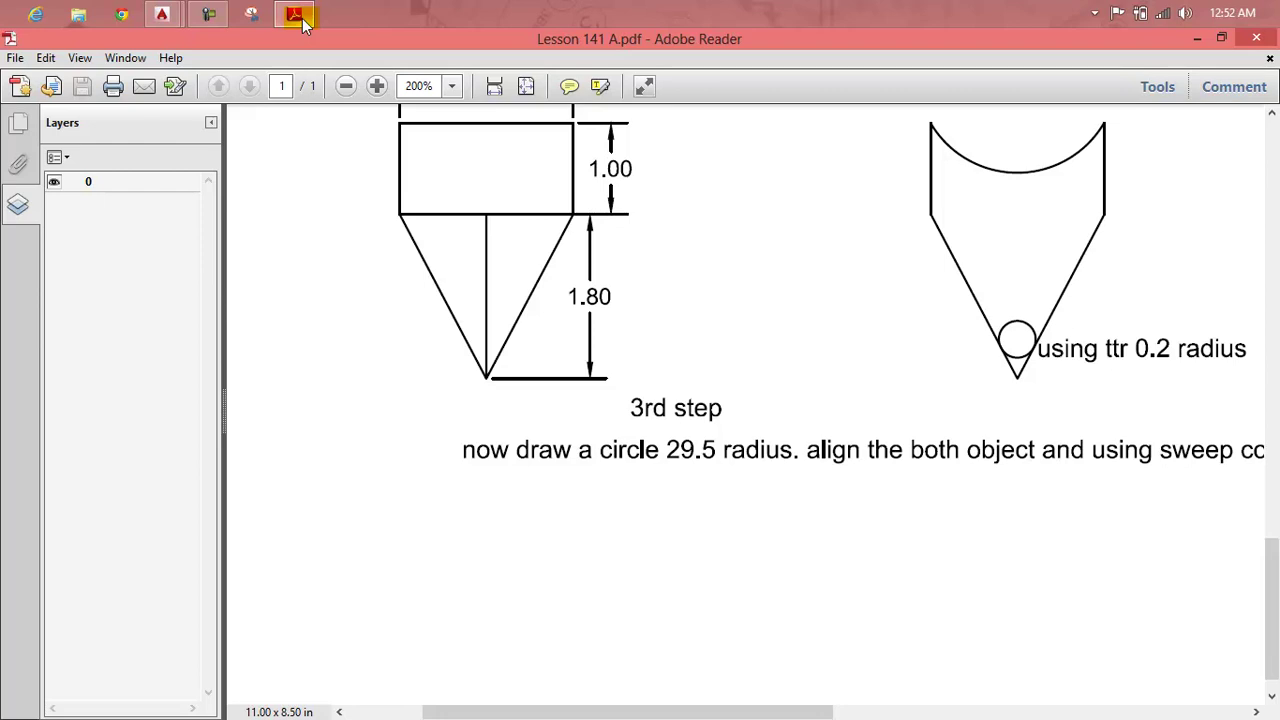
Step: Draw a Tan, Tan, Radius circle of radius 0.2 touching both slanted sides
click(296, 15)
scroll(510, 450, up, 2)
key(Escape)
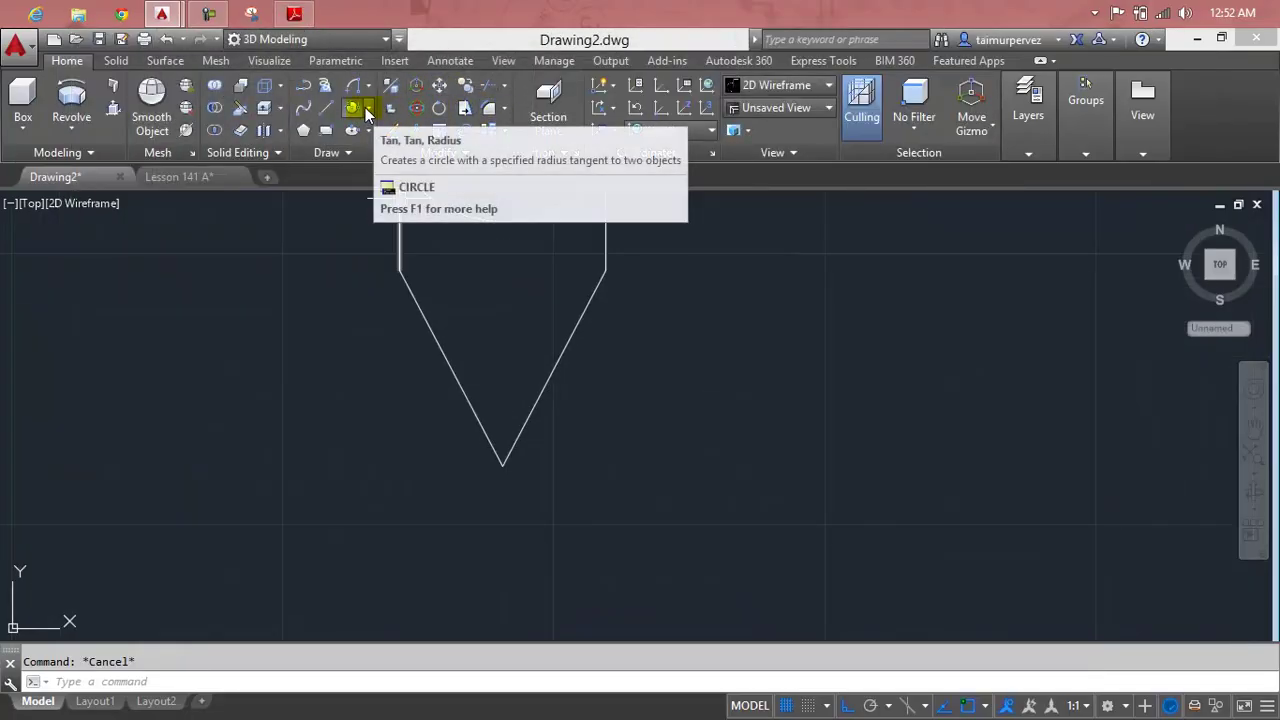
click(367, 107)
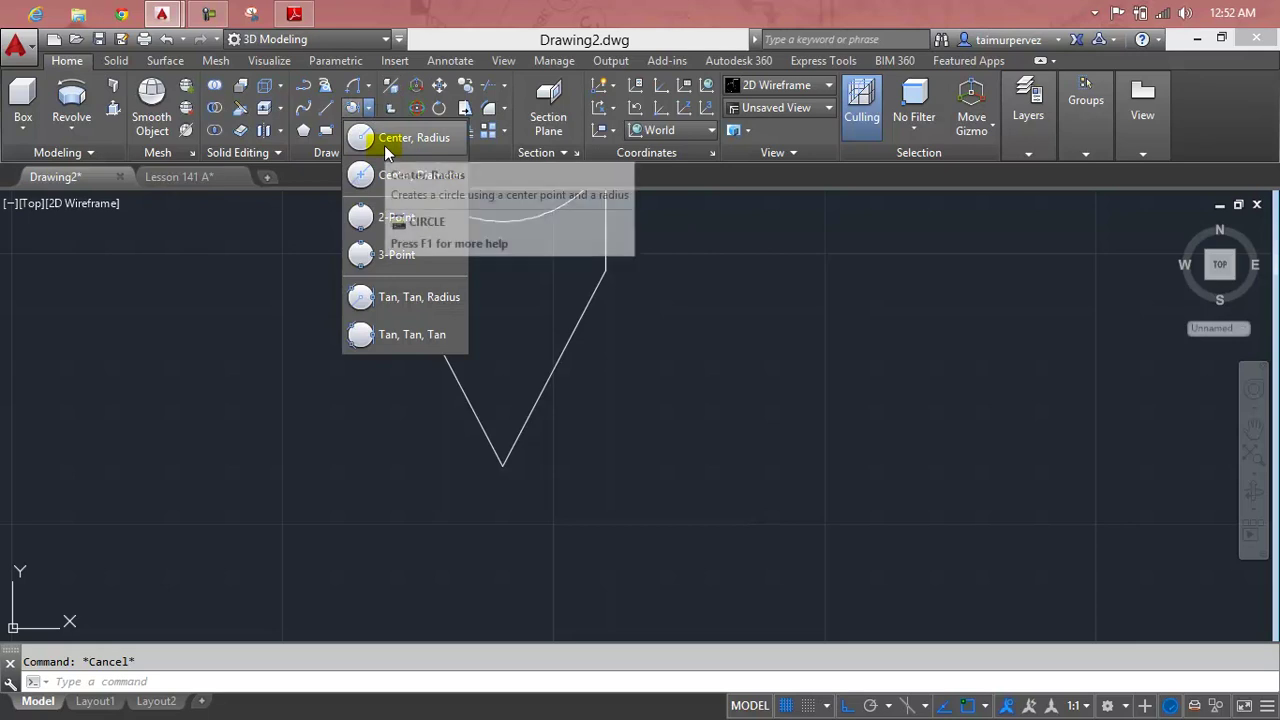
click(404, 297)
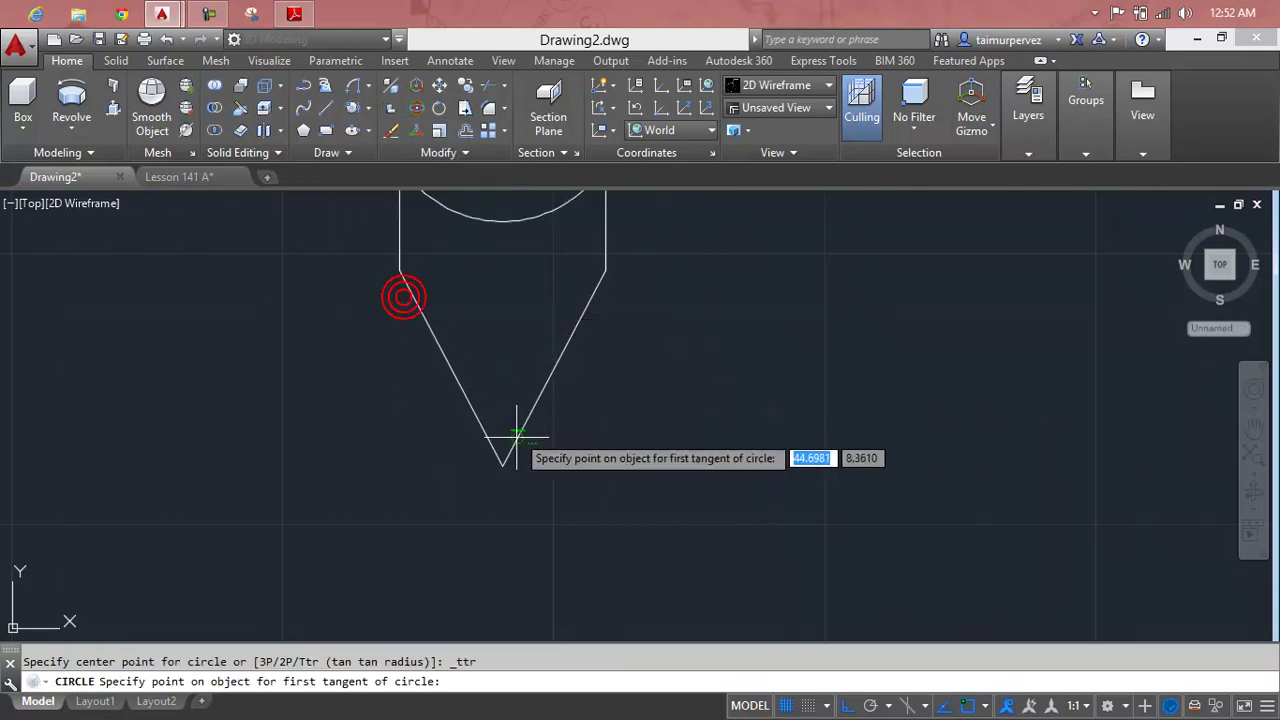
click(481, 423)
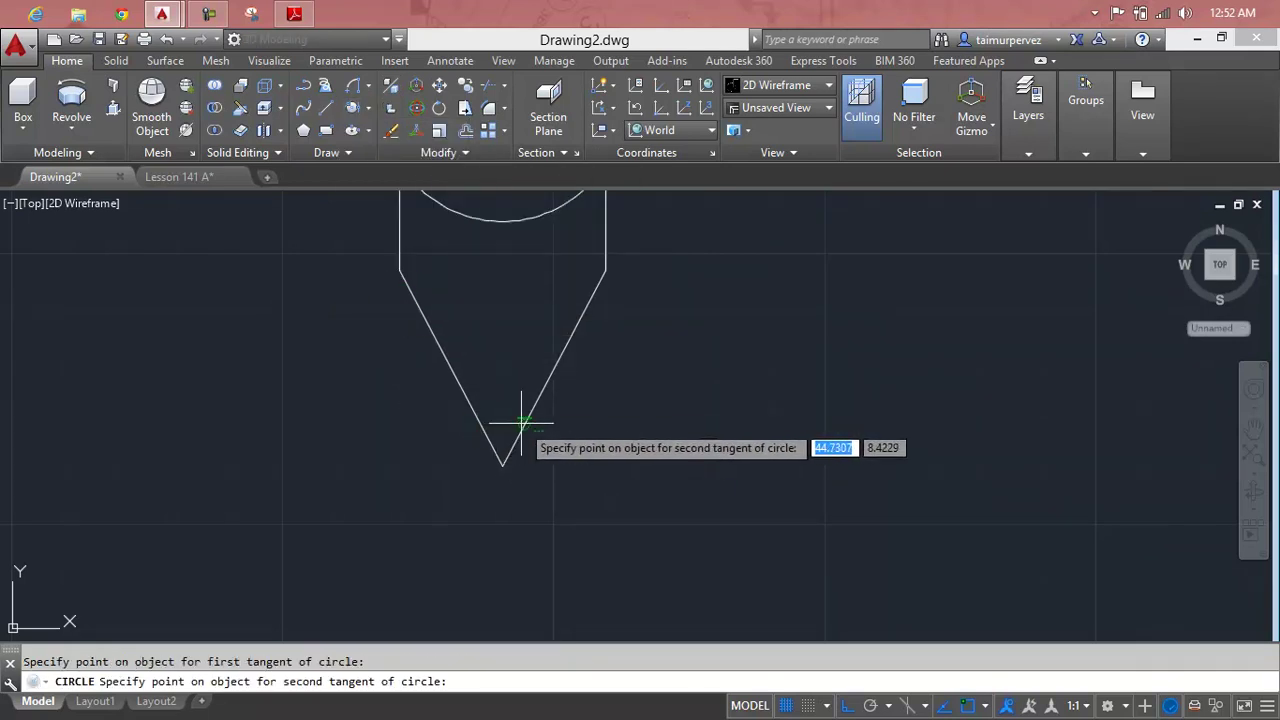
click(521, 424)
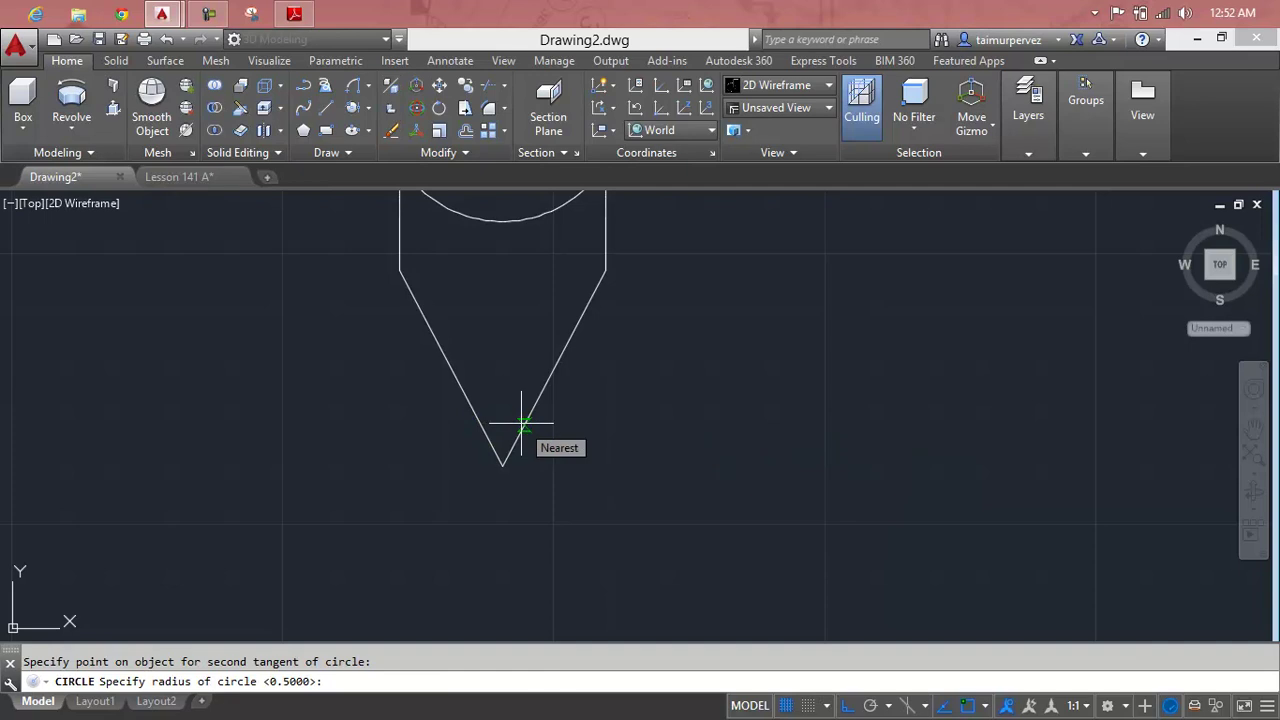
text(0.2)
key(Return)
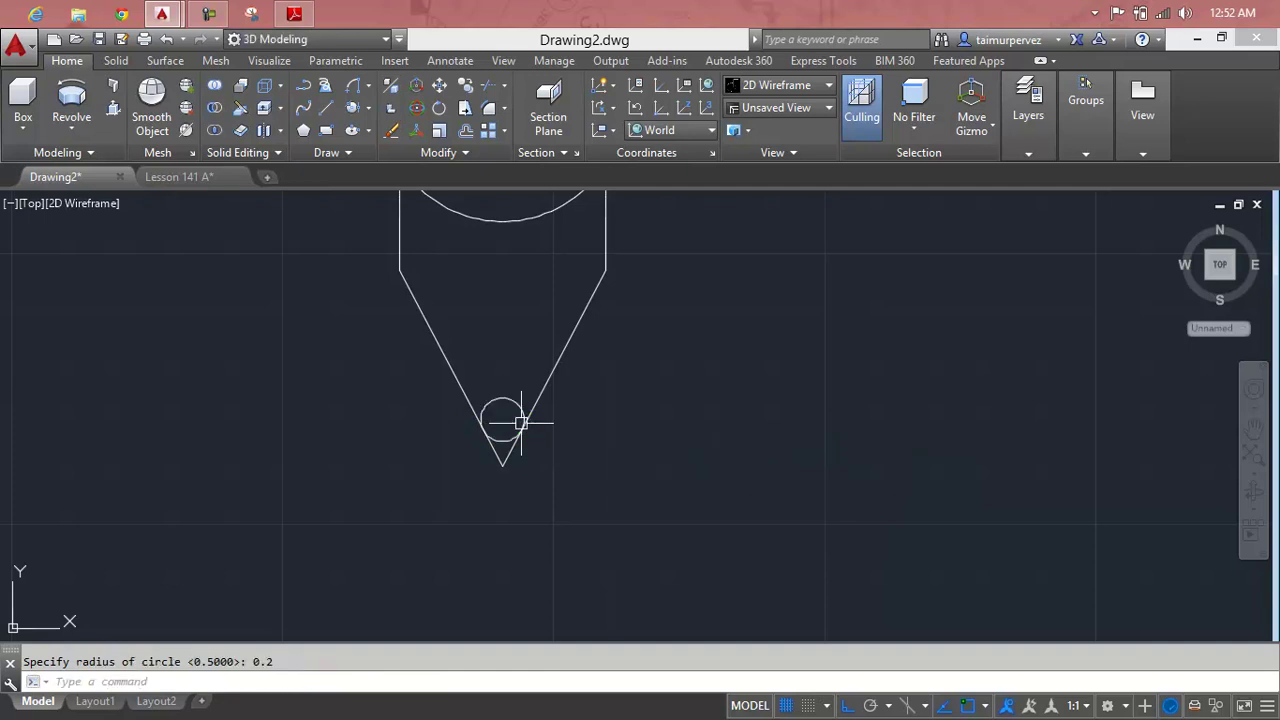
scroll(521, 400, down, 3)
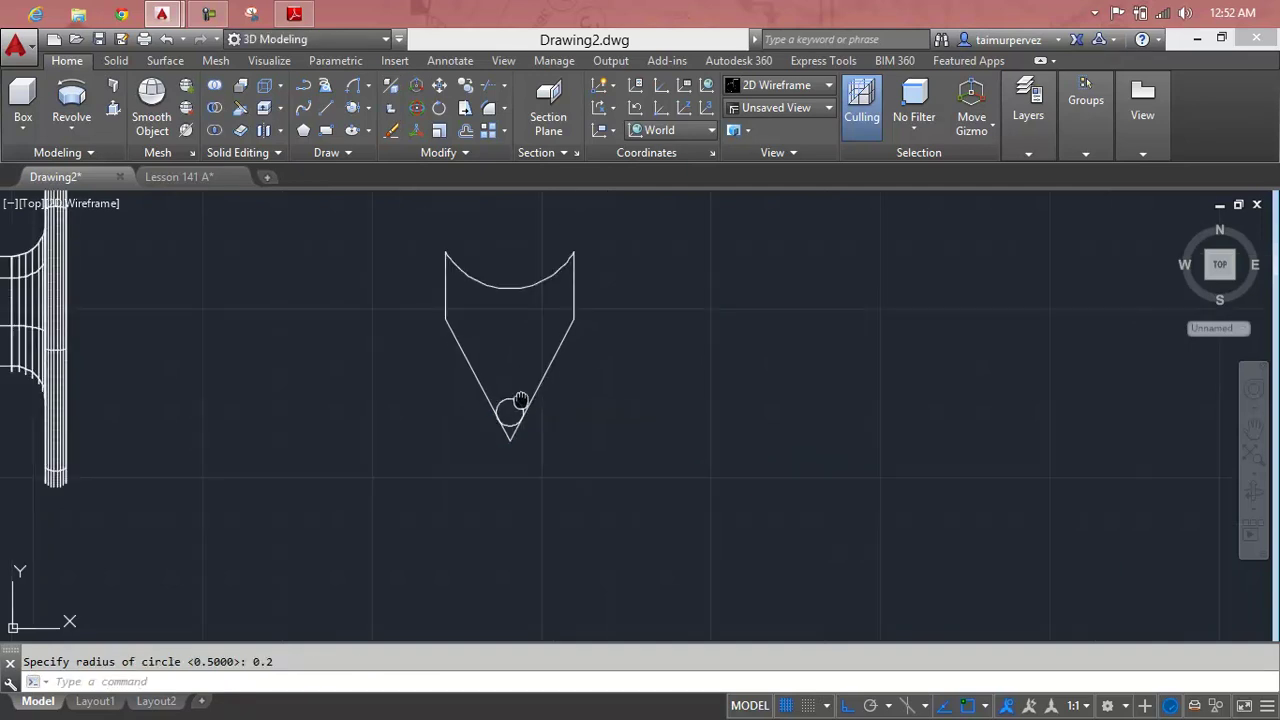
key(Escape)
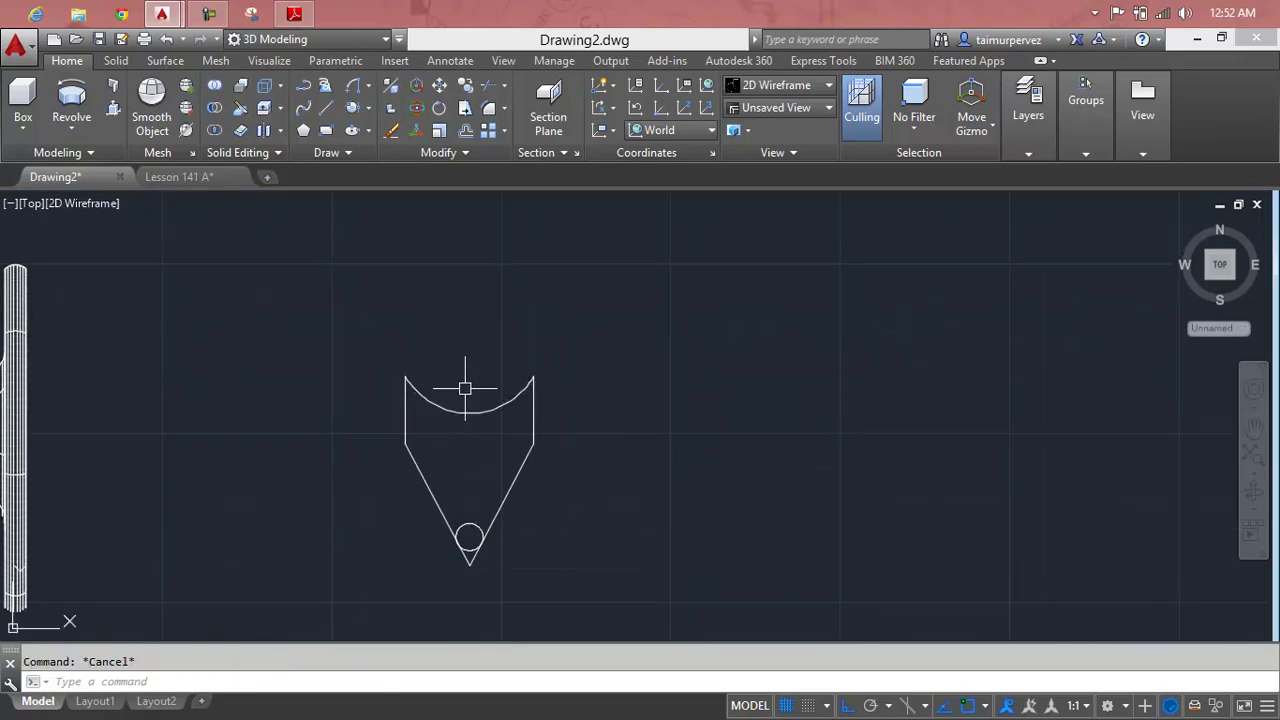
text(c)
Step: Draw a circle centred above the profile's curved top, sized to the top arc
key(Return)
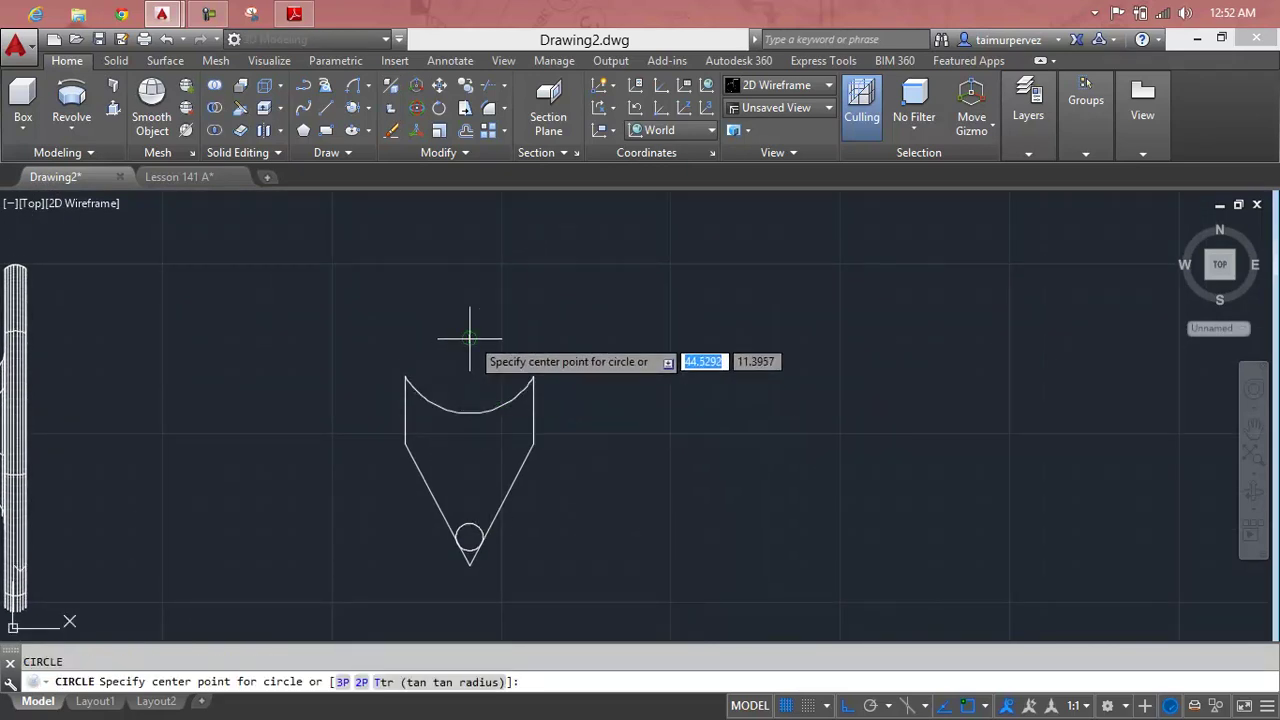
click(470, 337)
scroll(525, 375, up, 5)
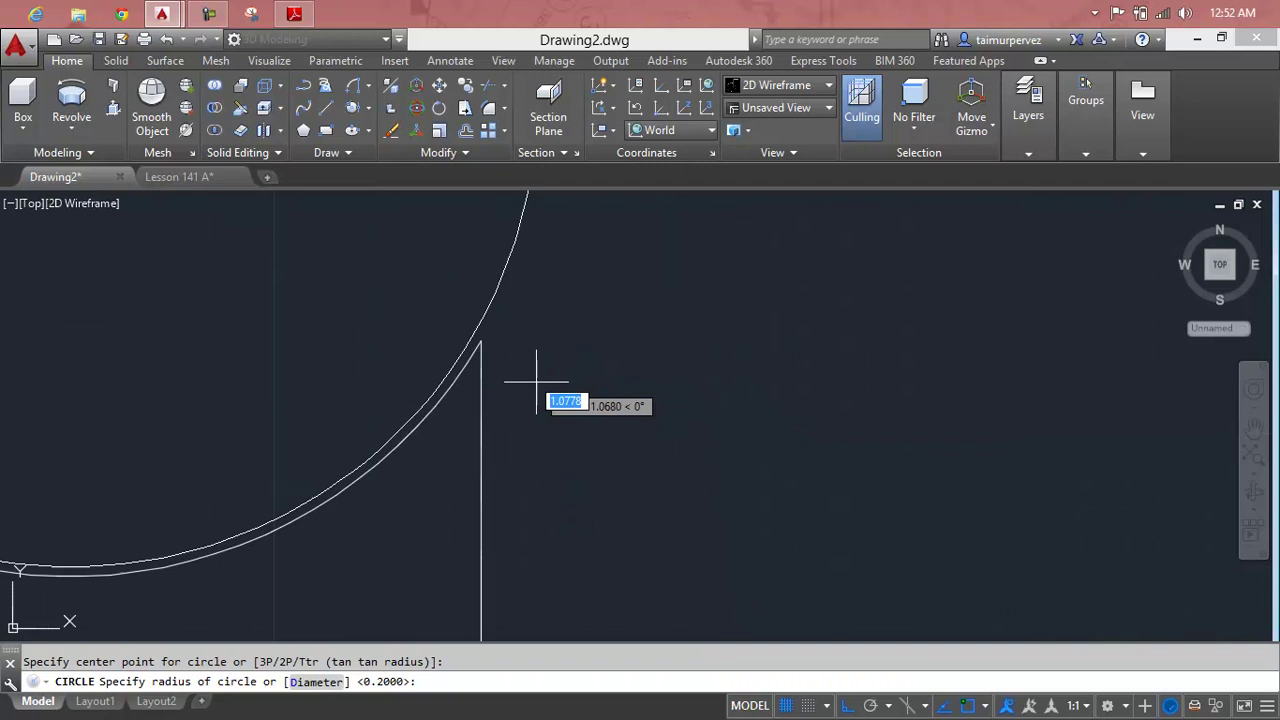
click(481, 340)
scroll(490, 335, down, 3)
scroll(494, 350, down, 2)
scroll(482, 375, up, 1)
scroll(466, 395, up, 3)
scroll(500, 330, up, 1)
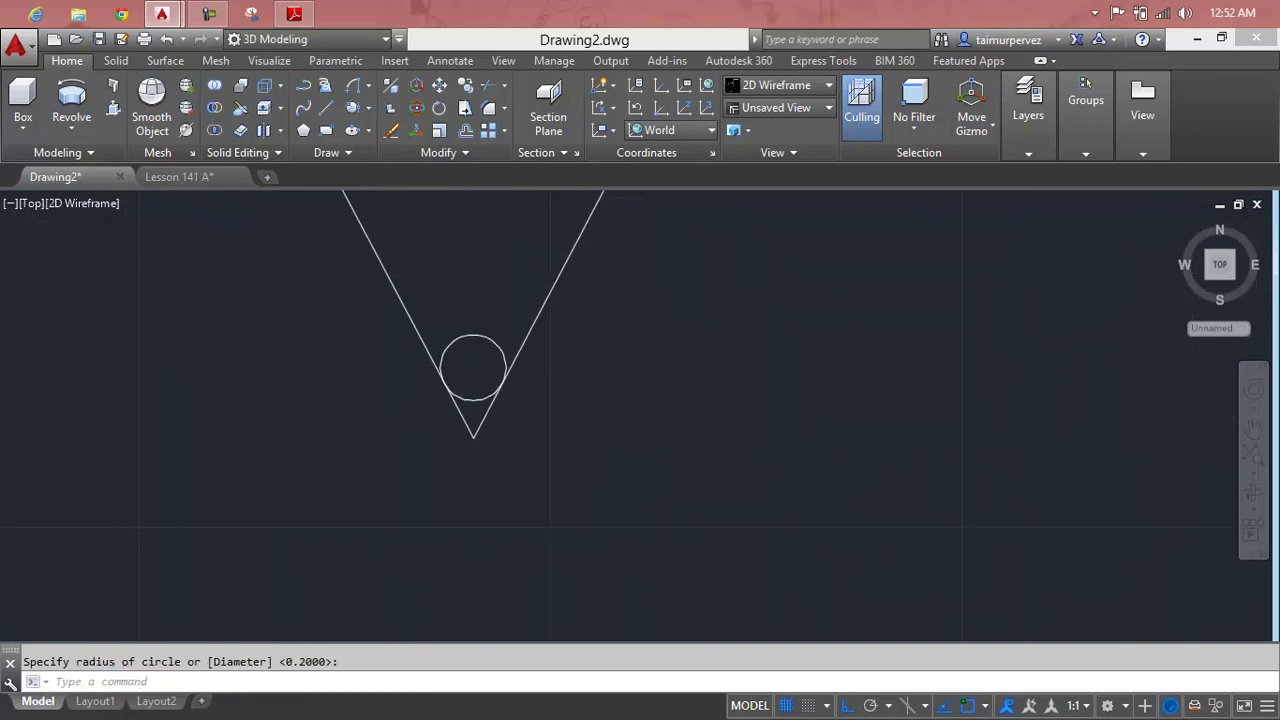
scroll(493, 340, up, 2)
key(Escape)
Step: Trim the line ends below the small circle and its upper arc to round the V tip
key(Return)
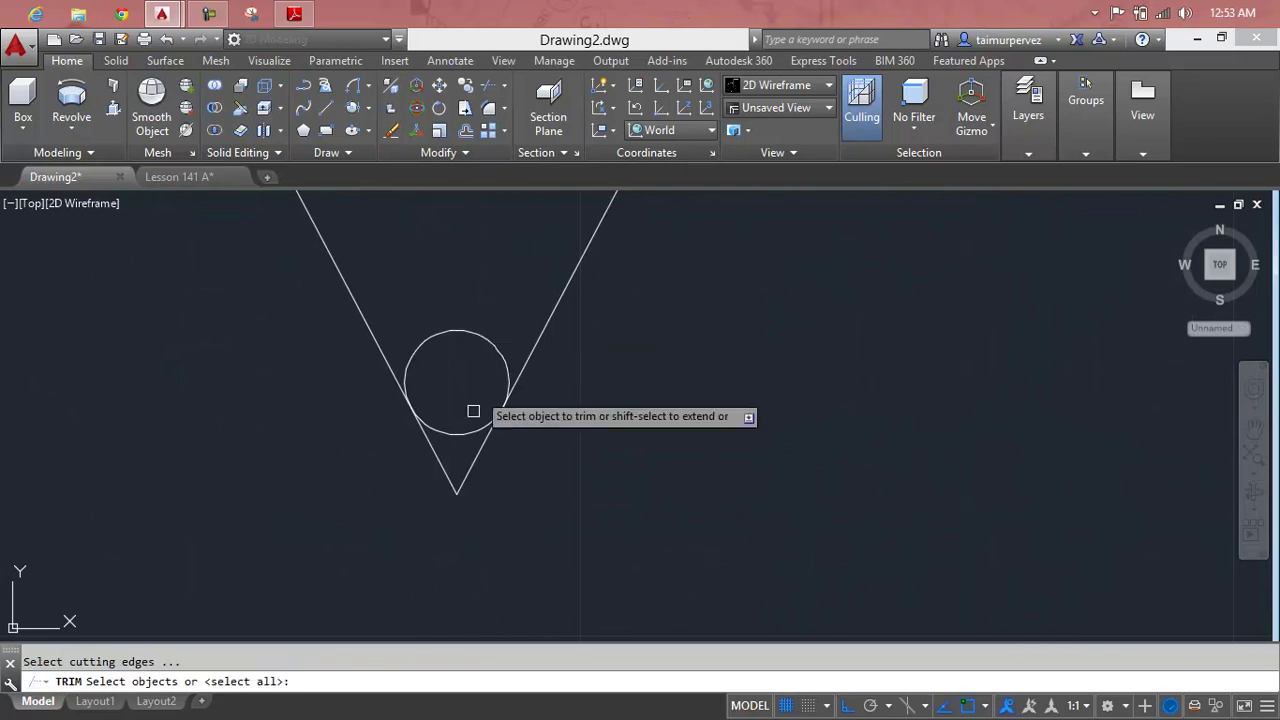
key(Return)
click(471, 471)
click(449, 329)
scroll(449, 329, down, 3)
middle_drag(462, 301, 460, 475)
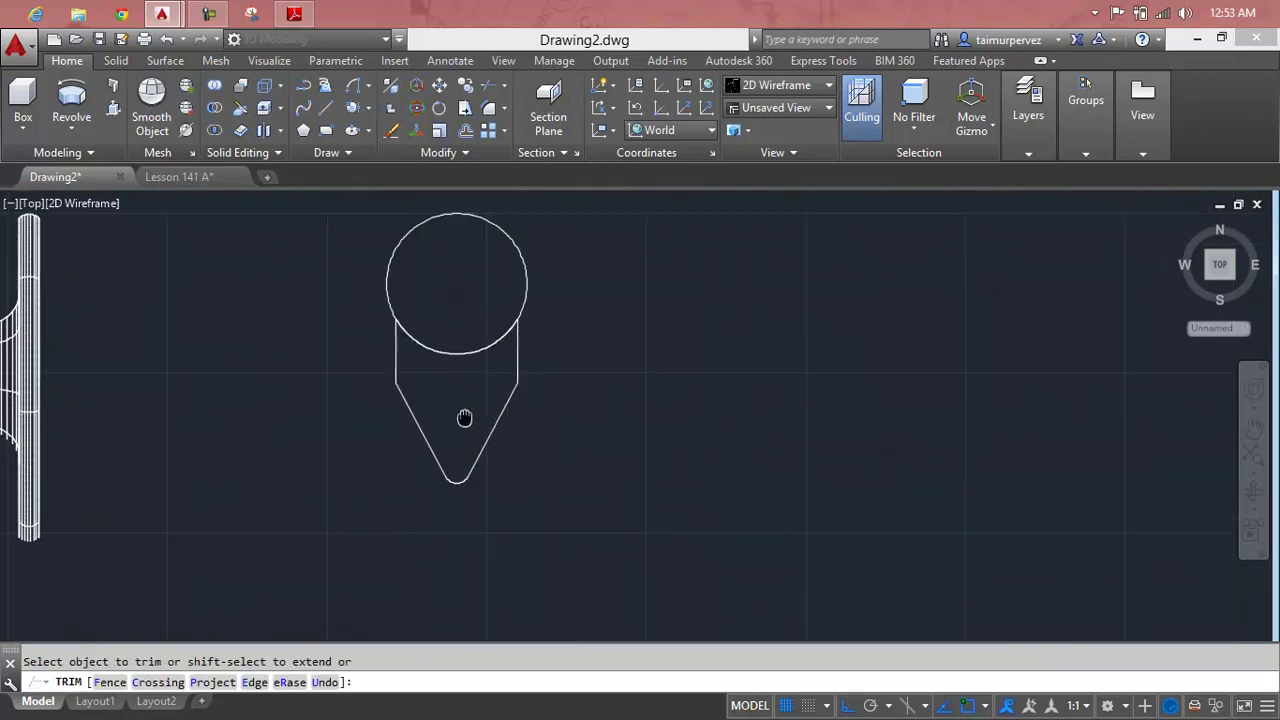
key(Escape)
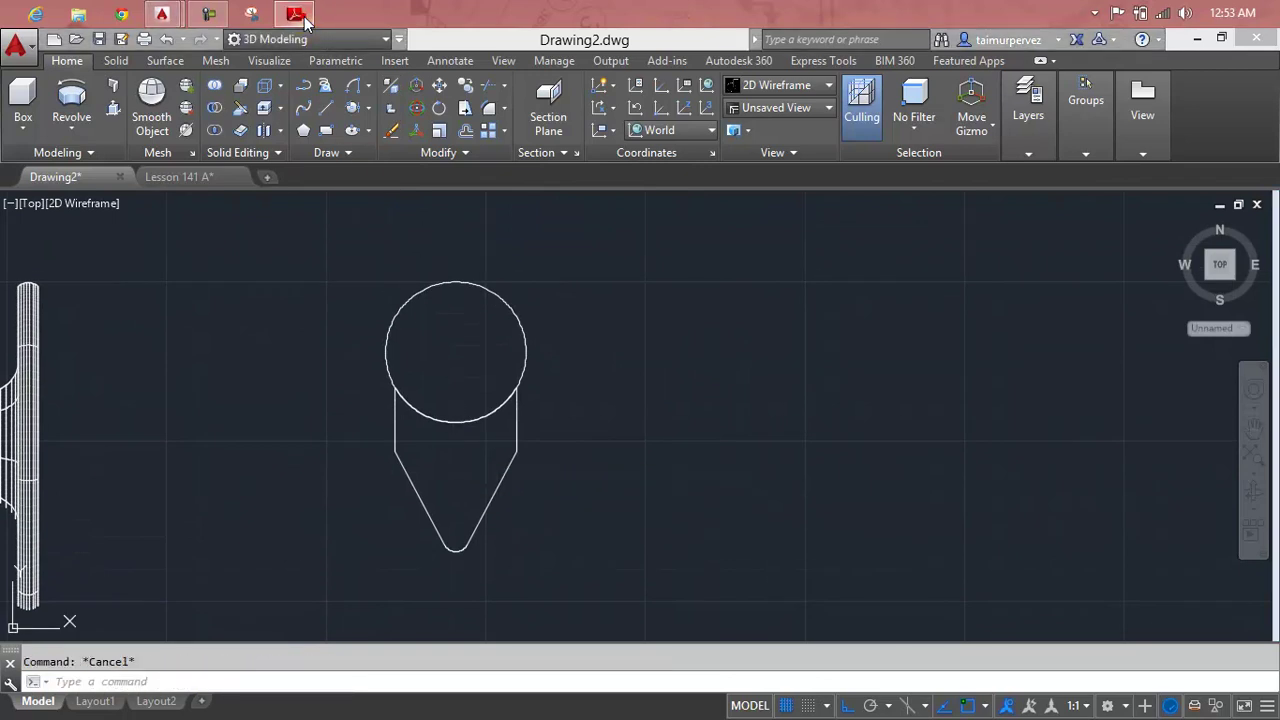
Step: Bring up Lesson 141 A.pdf and scroll to its 3rd step on the 29.5-radius circle and sweep
click(311, 25)
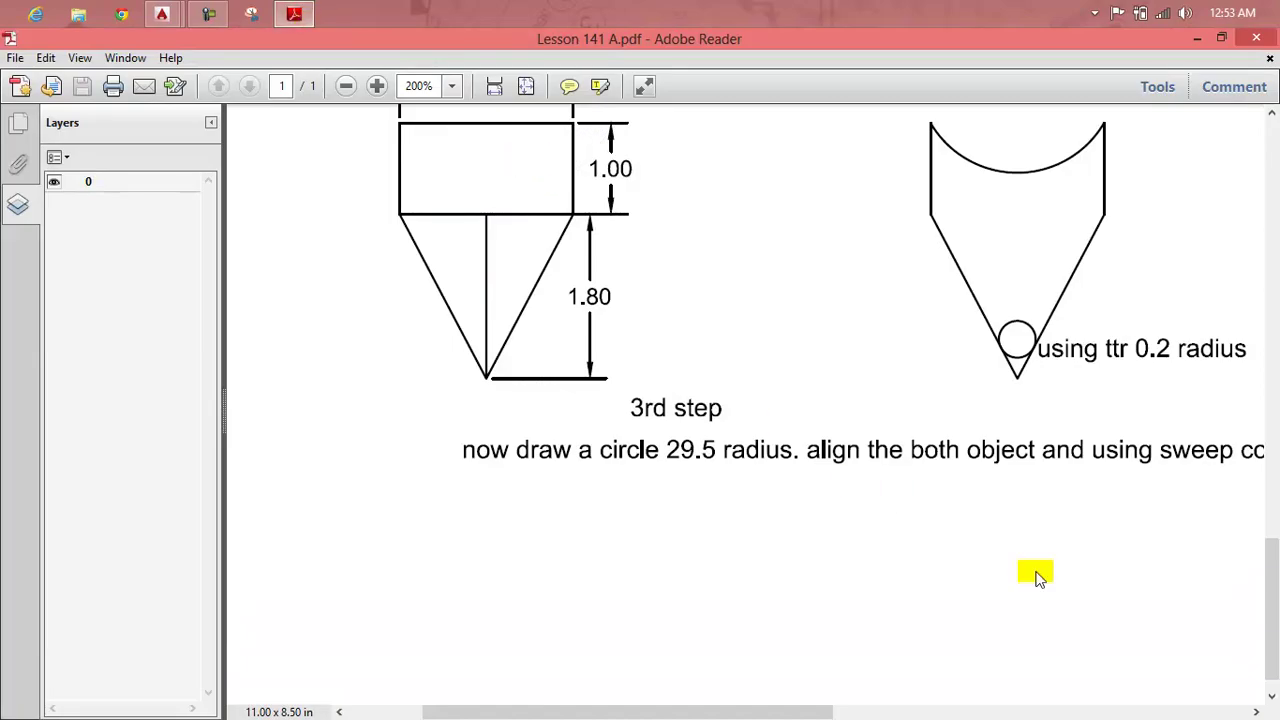
click(1176, 708)
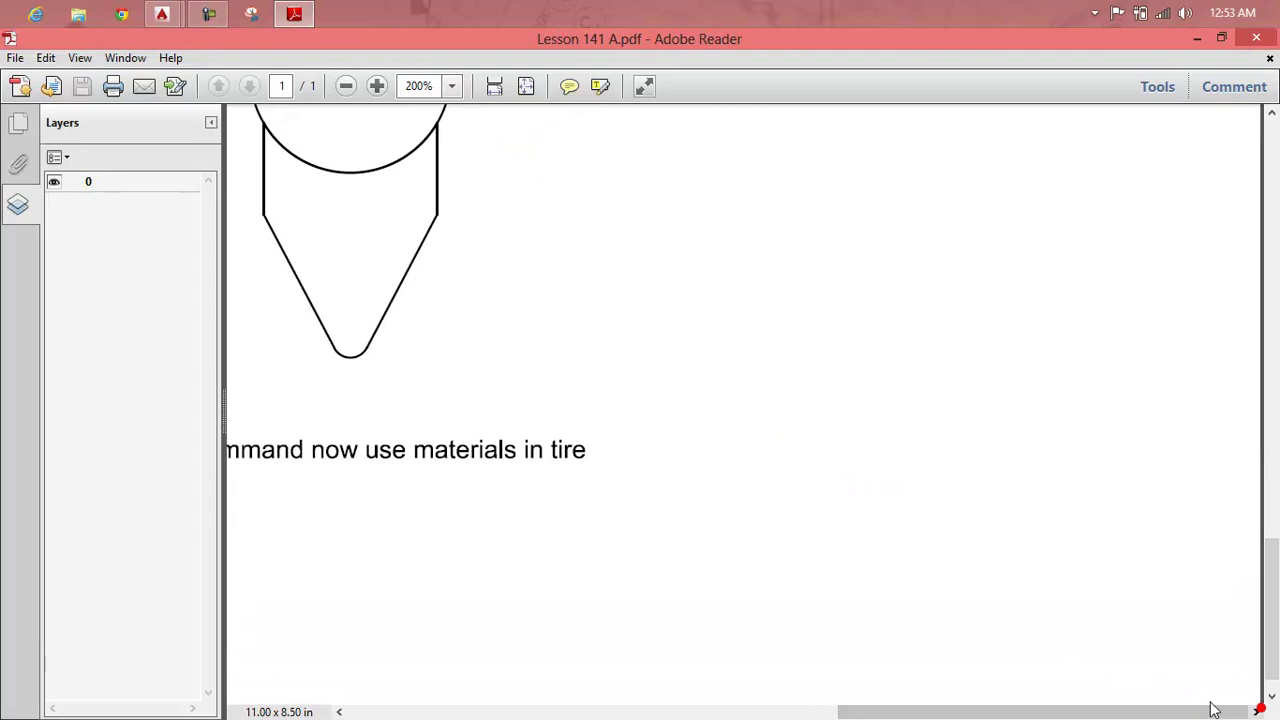
mouse_move(1272, 610)
mouse_down()
mouse_move(1260, 534)
mouse_move(1086, 511)
mouse_up()
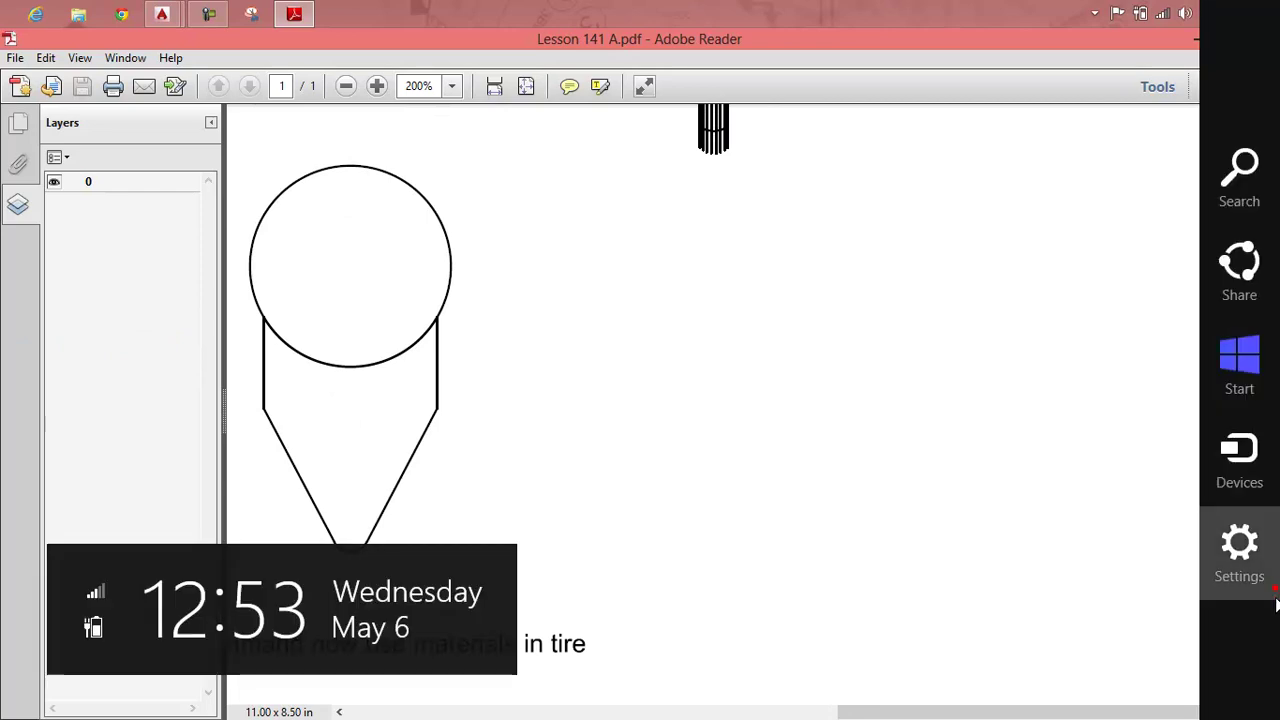
mouse_move(1271, 551)
mouse_down()
mouse_move(1248, 711)
mouse_move(806, 714)
mouse_up()
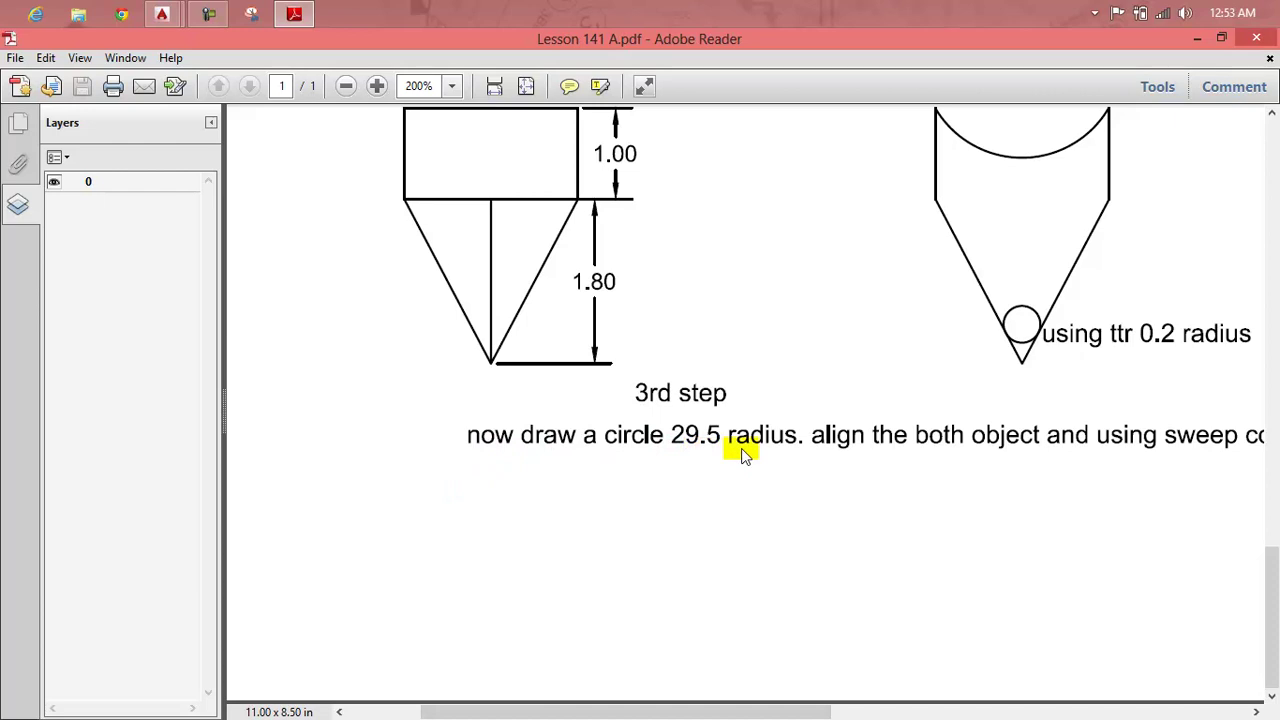
mouse_move(162, 14)
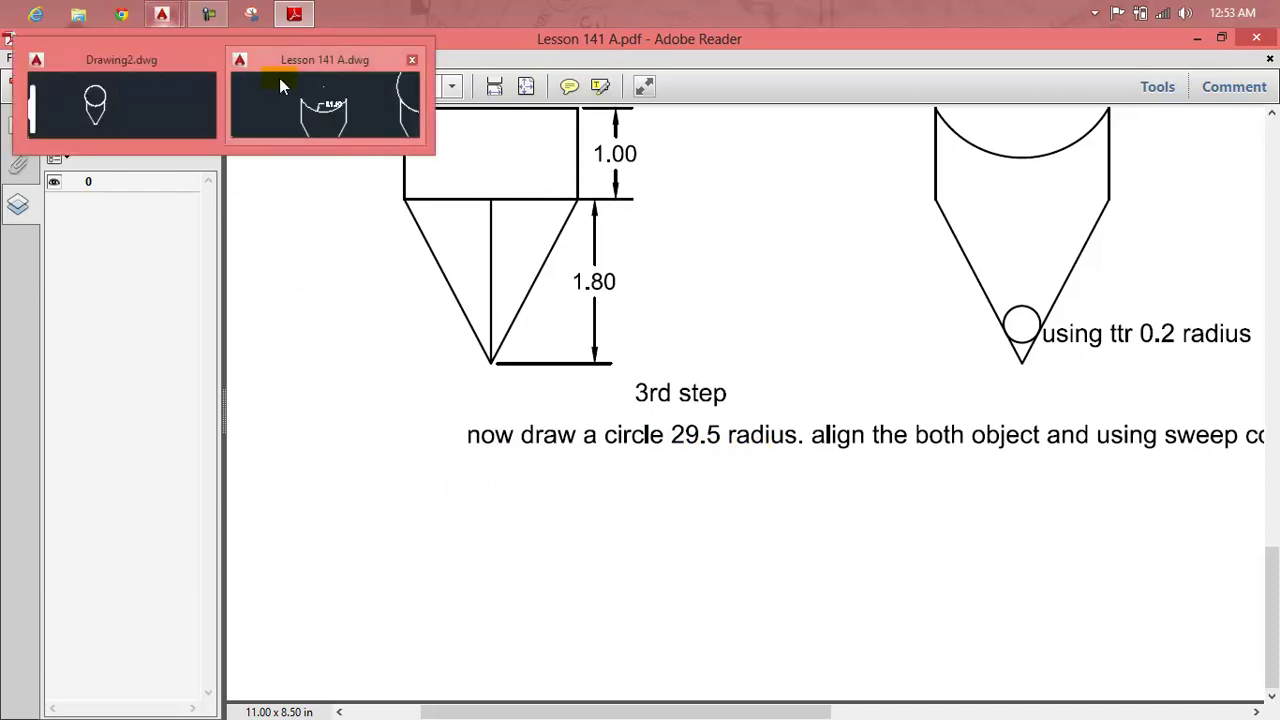
Step: Close the Lesson 141 A drawing without saving changes
click(279, 78)
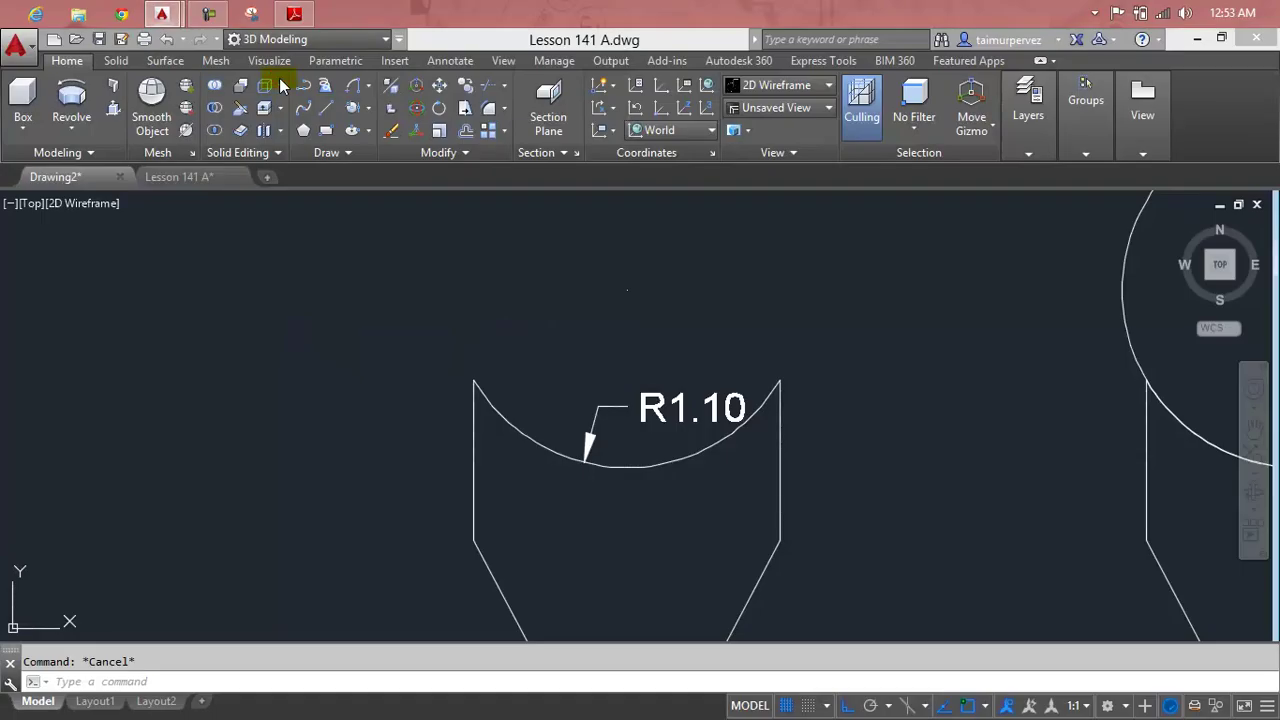
click(234, 177)
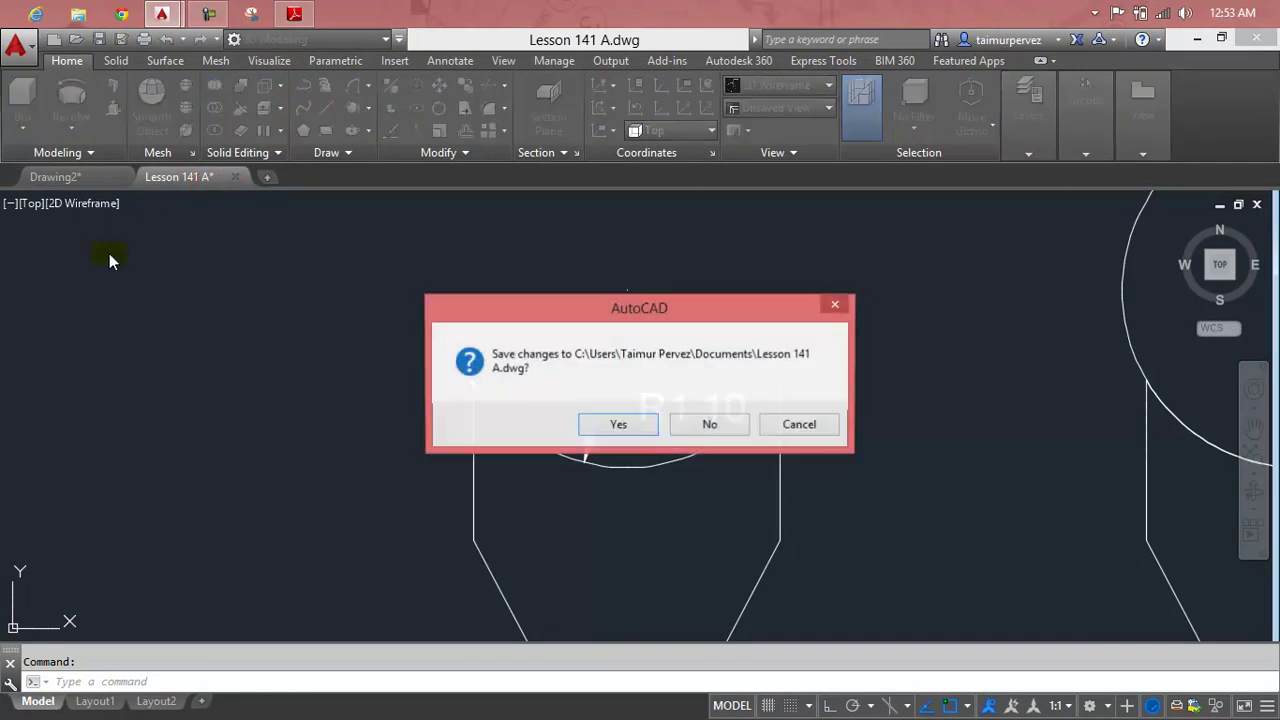
click(709, 425)
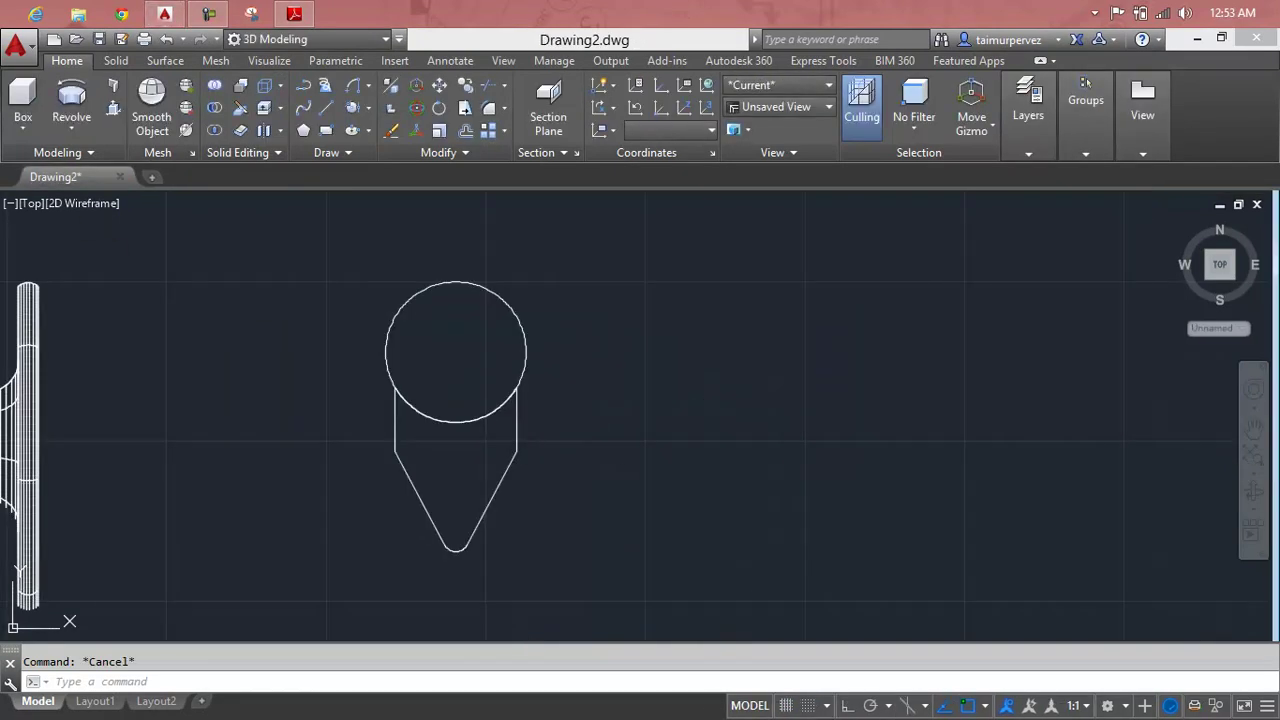
middle_drag(543, 331, 391, 368)
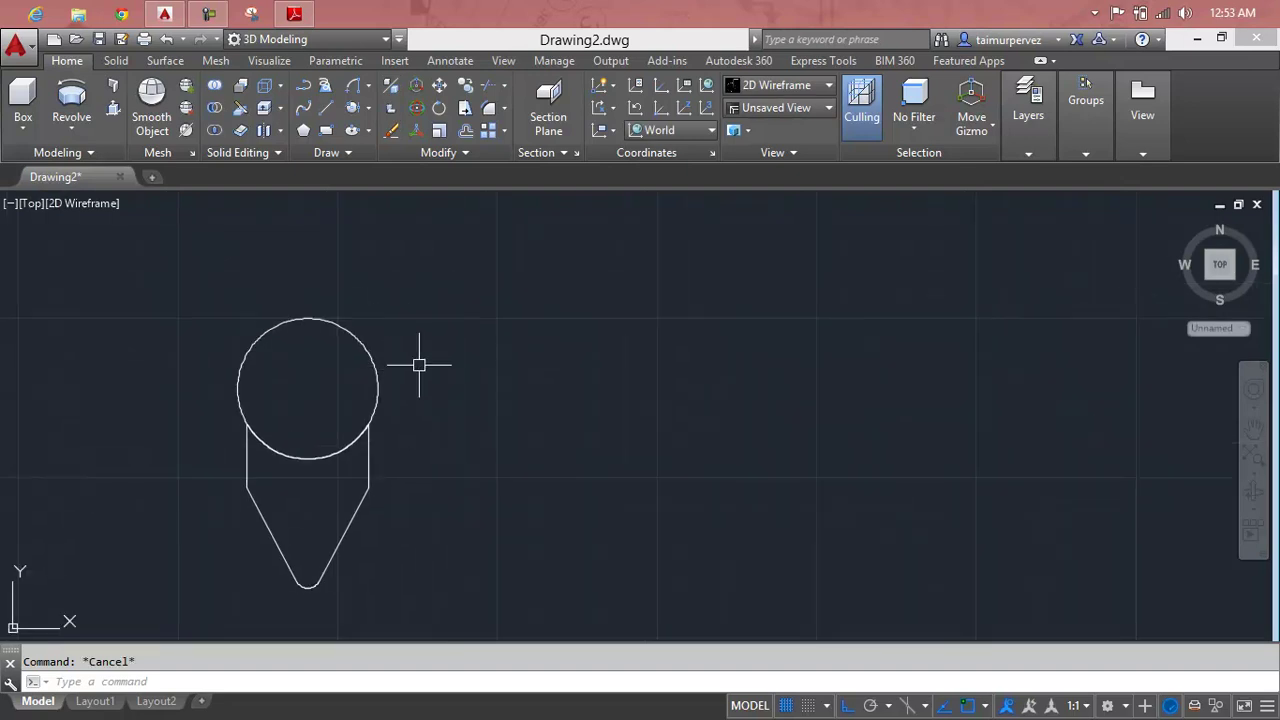
text(c)
Step: Draw a 29.9-radius circle to the right of the tire profile
key(Return)
scroll(900, 380, down, 2)
middle_drag(903, 380, 616, 397)
click(812, 396)
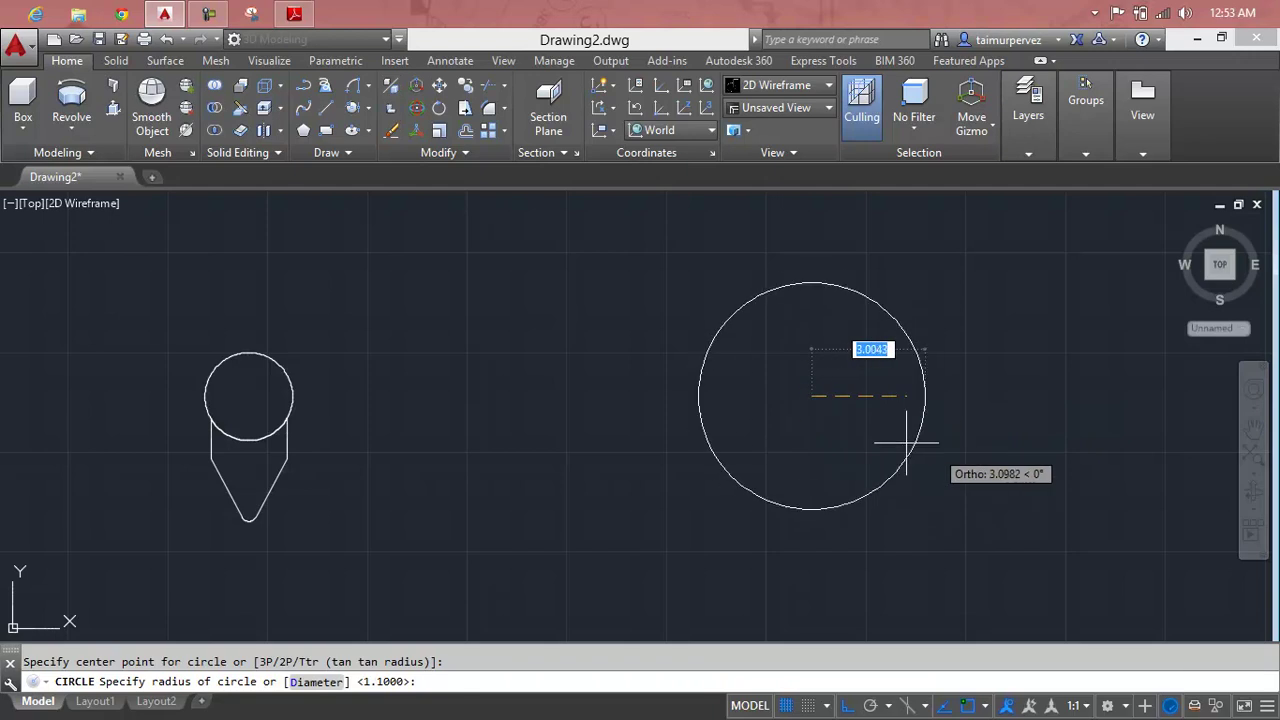
click(292, 14)
click(290, 14)
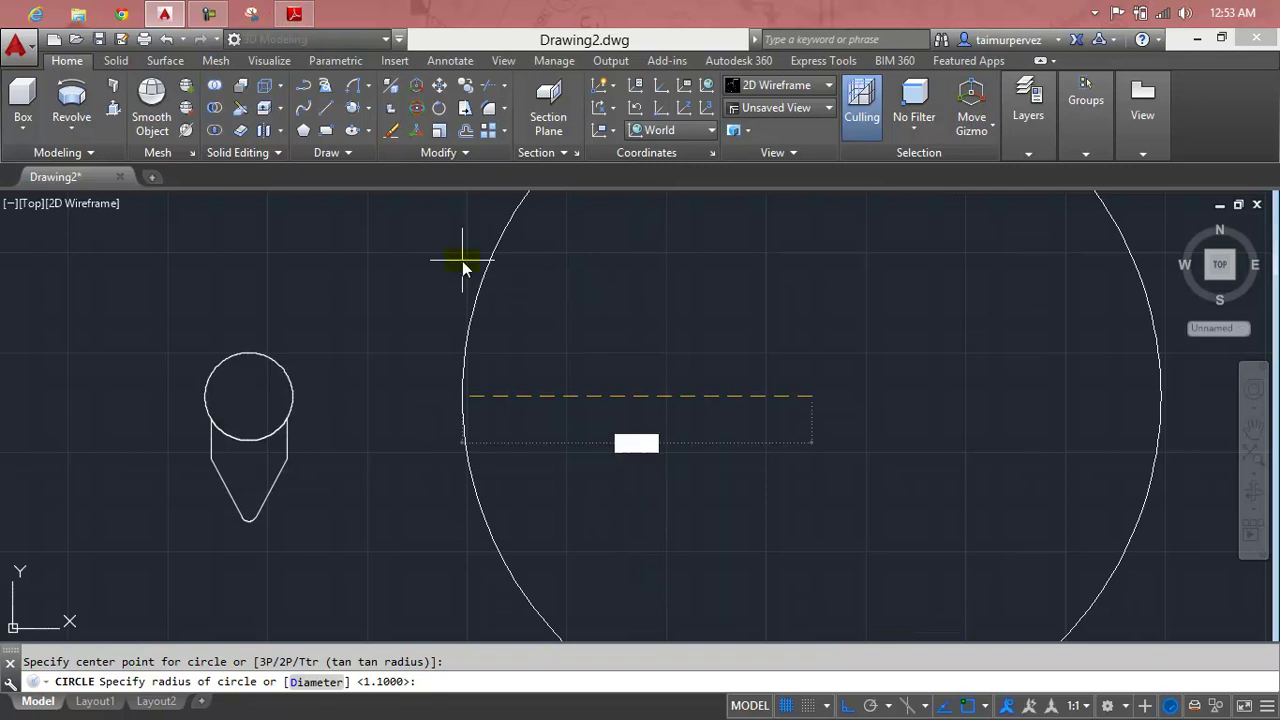
text(29.9)
key(Return)
scroll(470, 265, down, 3)
scroll(520, 340, down, 4)
middle_drag(528, 371, 773, 457)
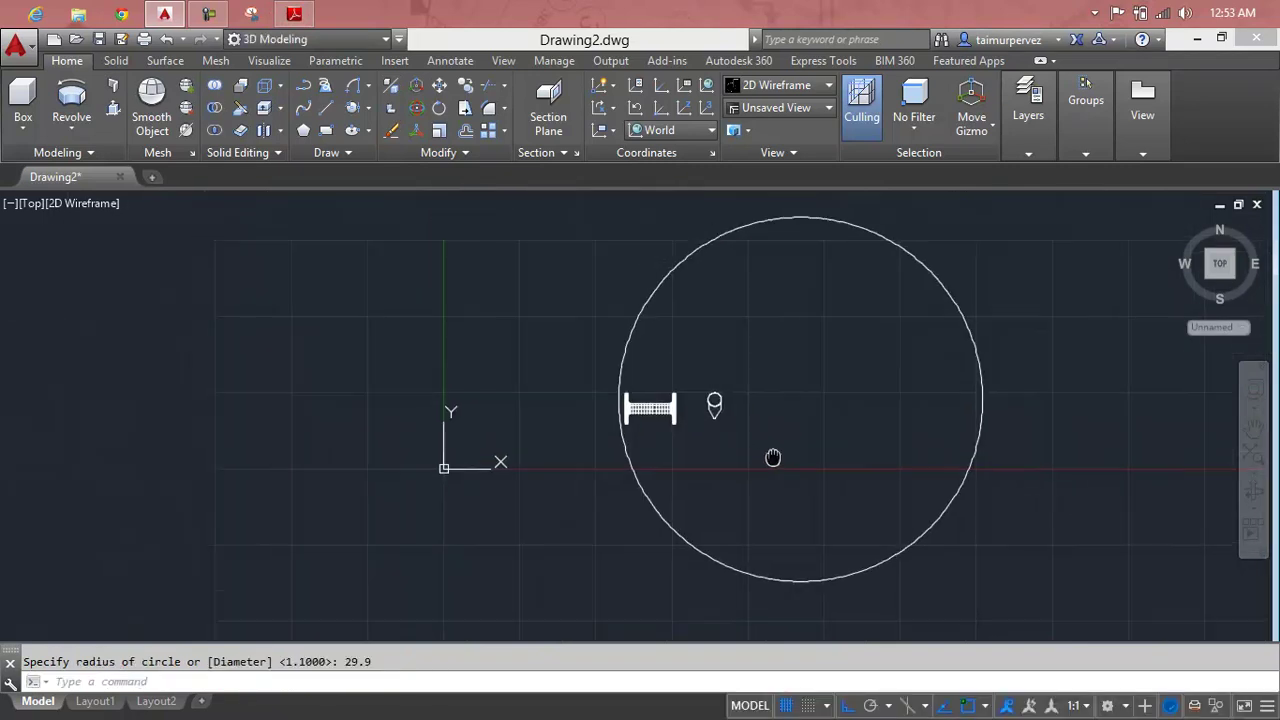
Step: Move the large circle by its centre grip so it sits beside the profile
click(770, 367)
click(651, 443)
key(Escape)
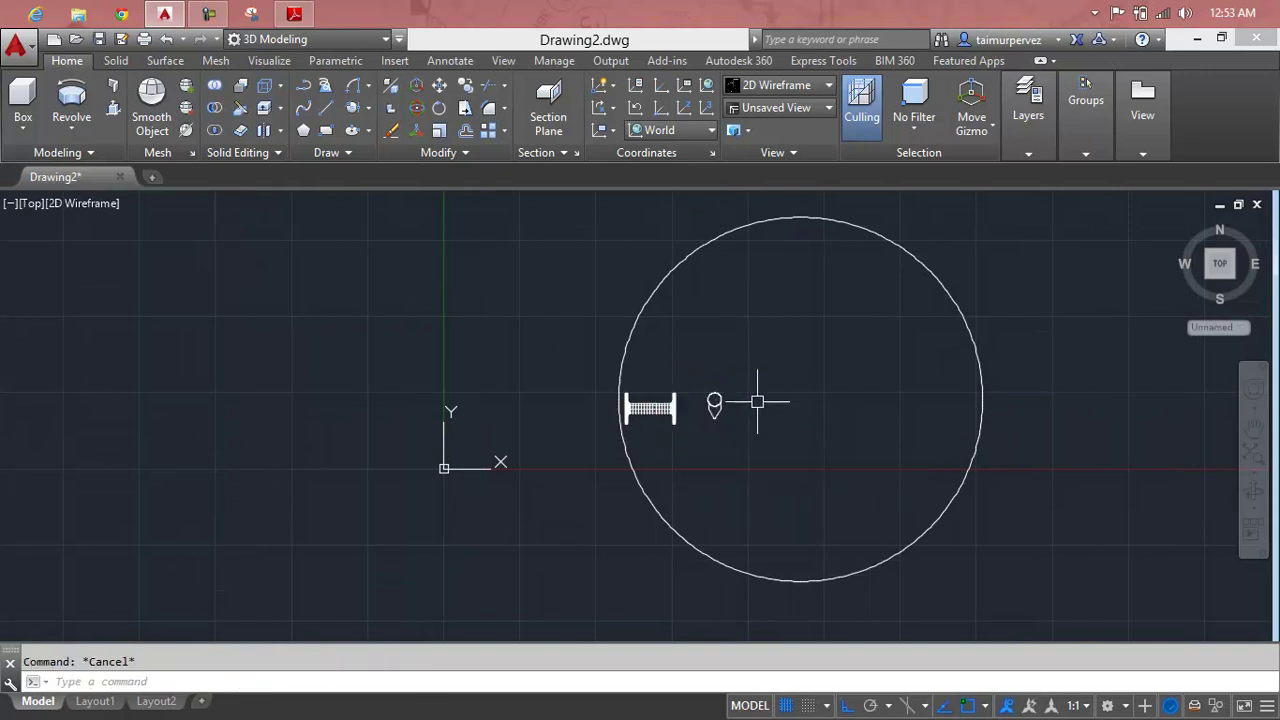
click(680, 262)
click(800, 398)
middle_drag(800, 398, 476, 388)
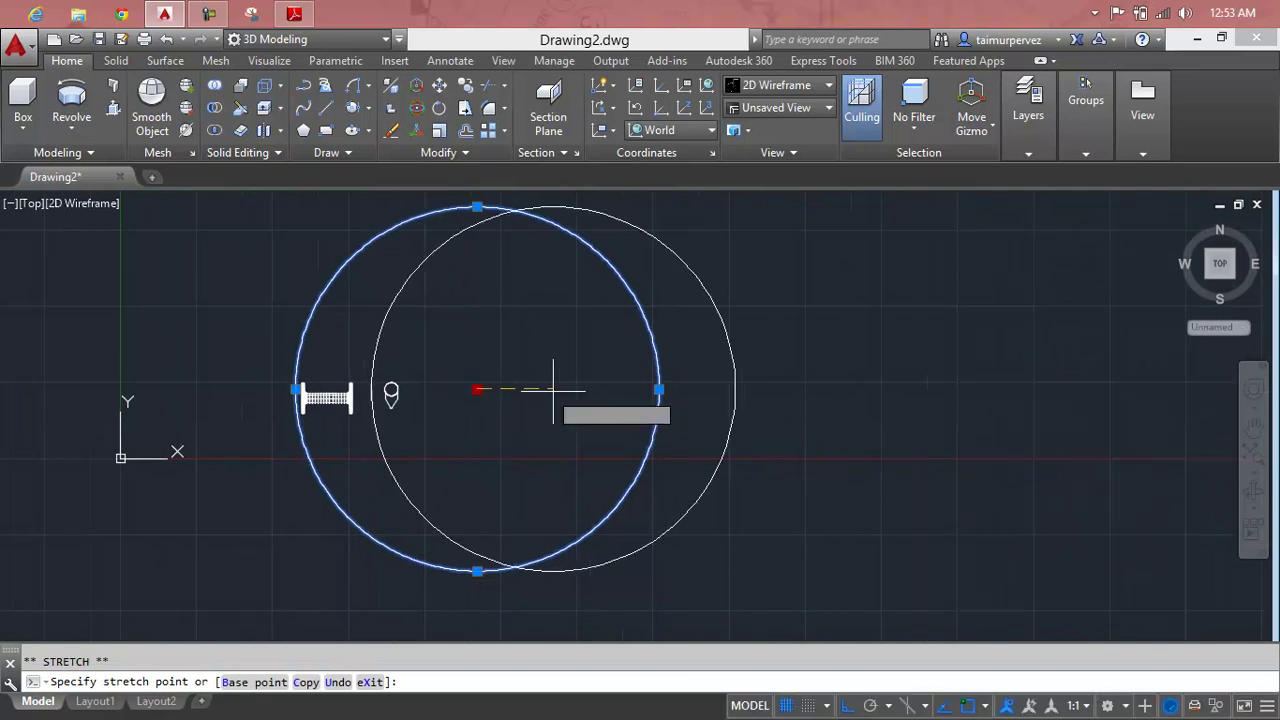
click(659, 389)
key(Escape)
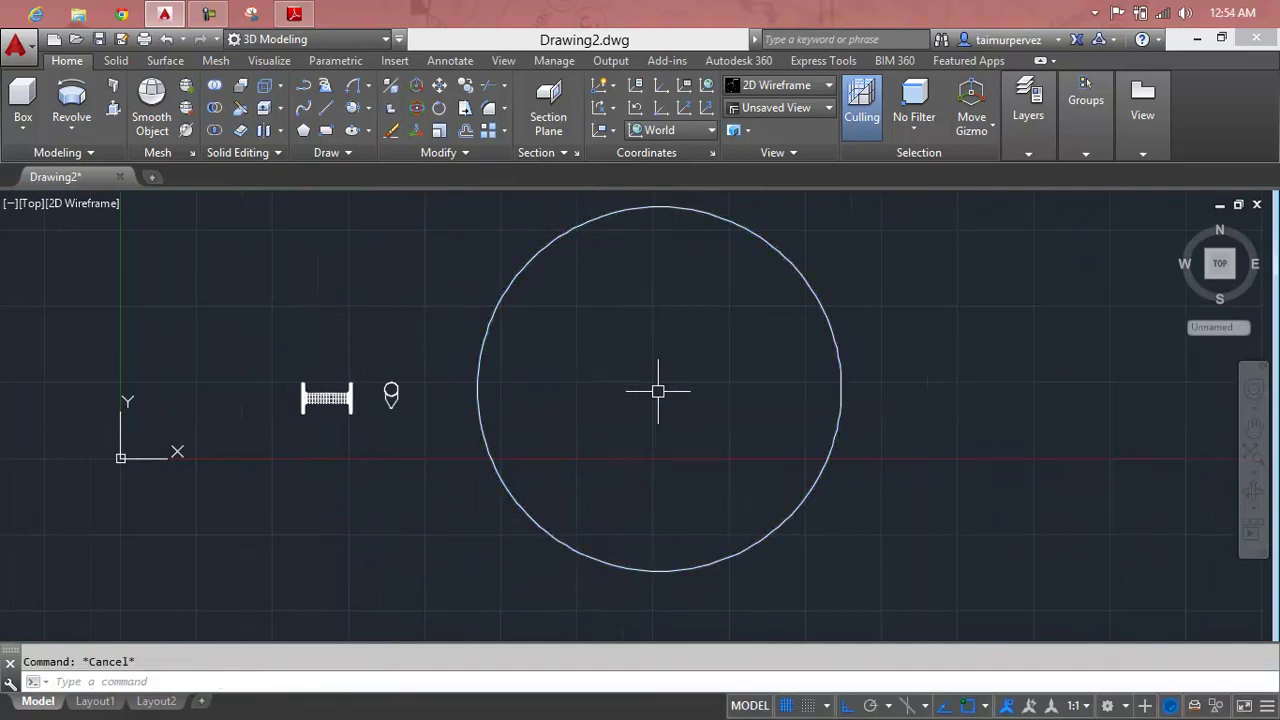
Step: Read the PDF's 3rd-step note on the 29.5-radius circle, then return to AutoCAD
mouse_move(294, 14)
click(312, 8)
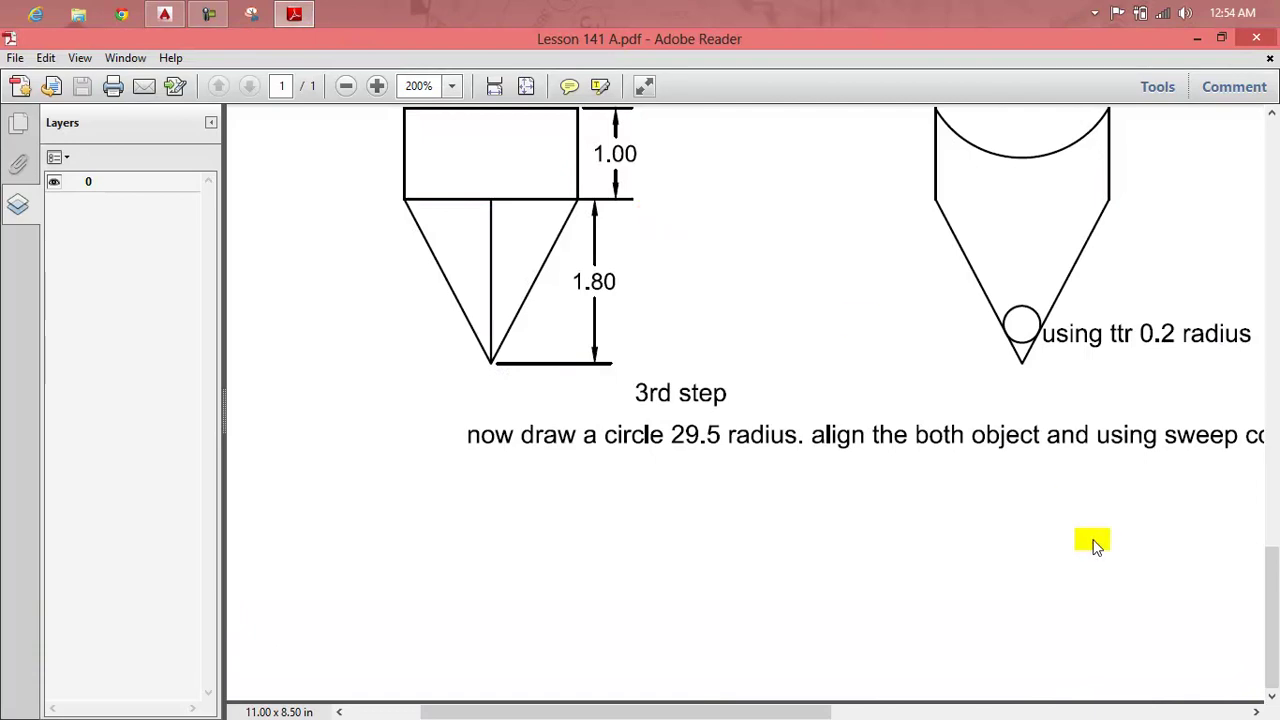
mouse_move(697, 705)
mouse_down()
mouse_move(919, 714)
mouse_move(639, 714)
mouse_up()
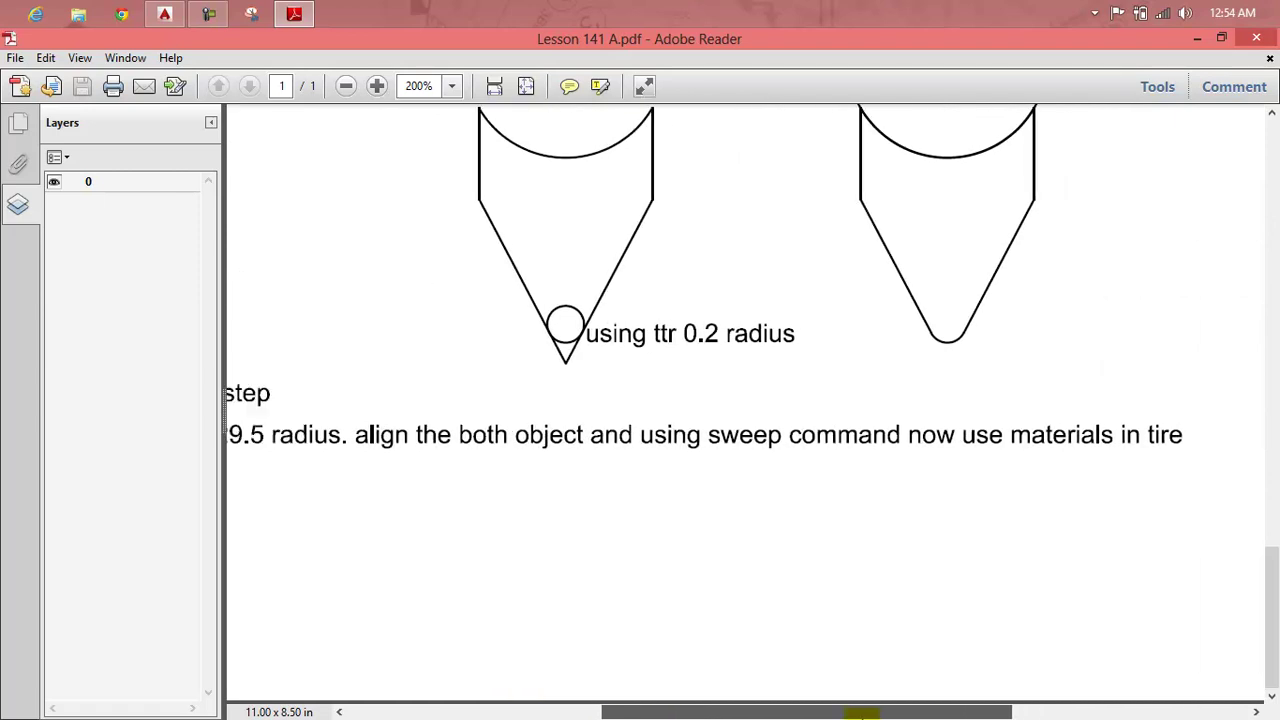
click(166, 13)
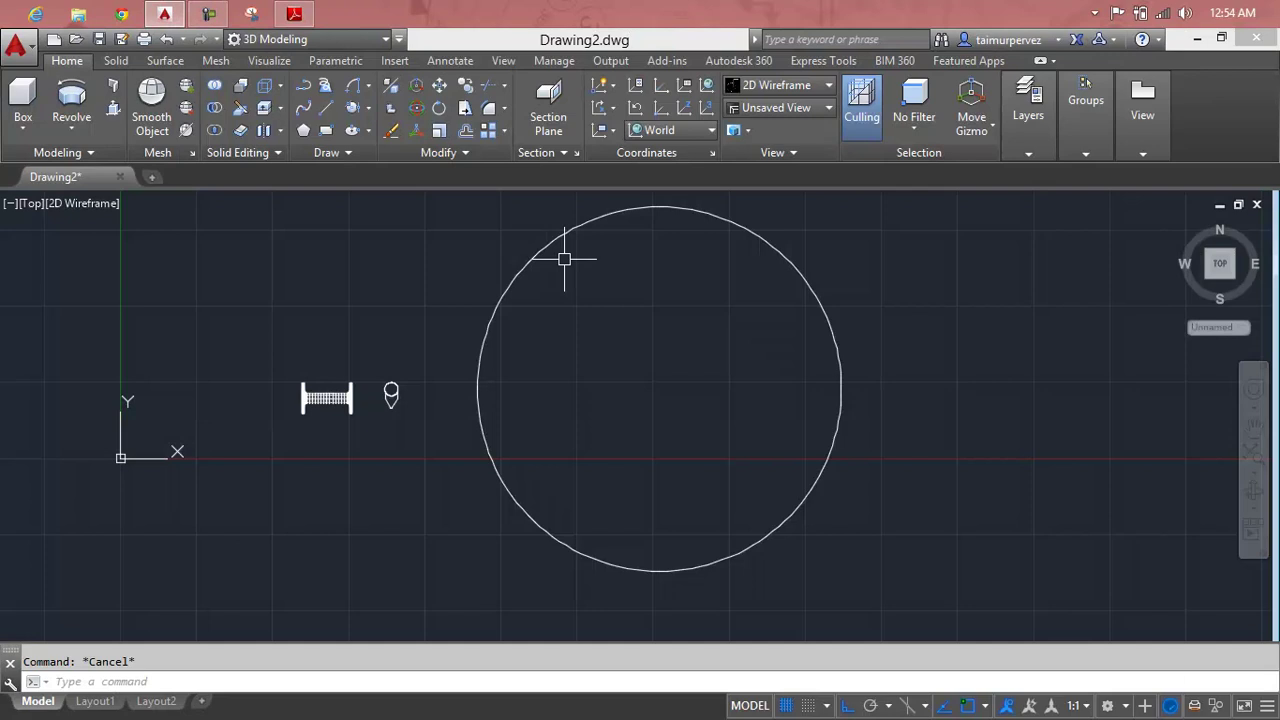
text(L)
Step: Draw a radius line from the large circle's centre to its top point
key(Return)
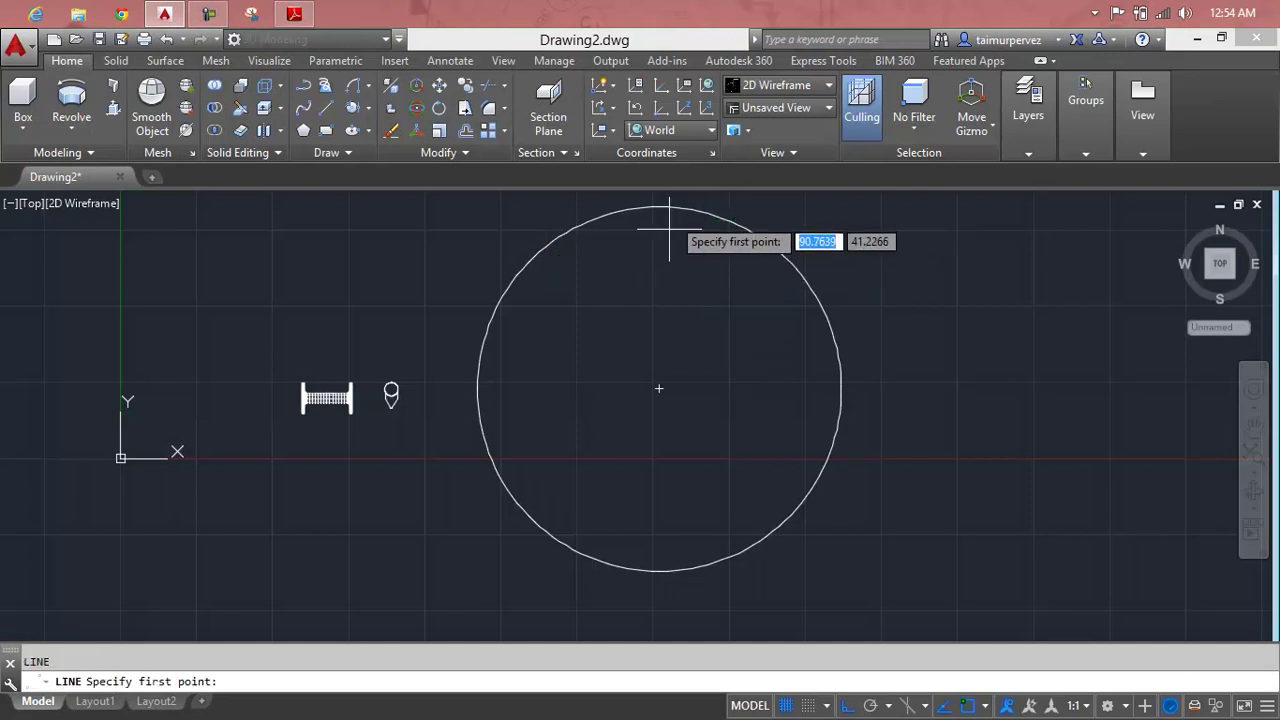
click(660, 390)
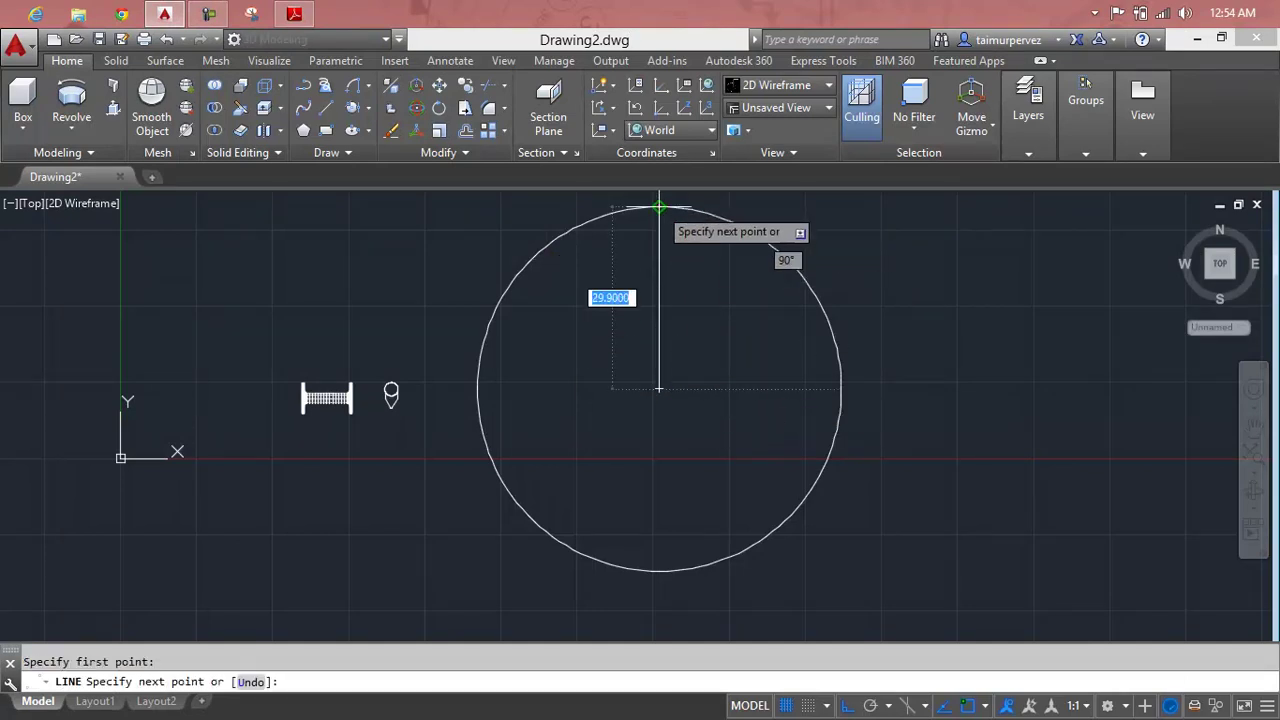
click(659, 207)
key(Escape)
middle_drag(657, 297, 589, 358)
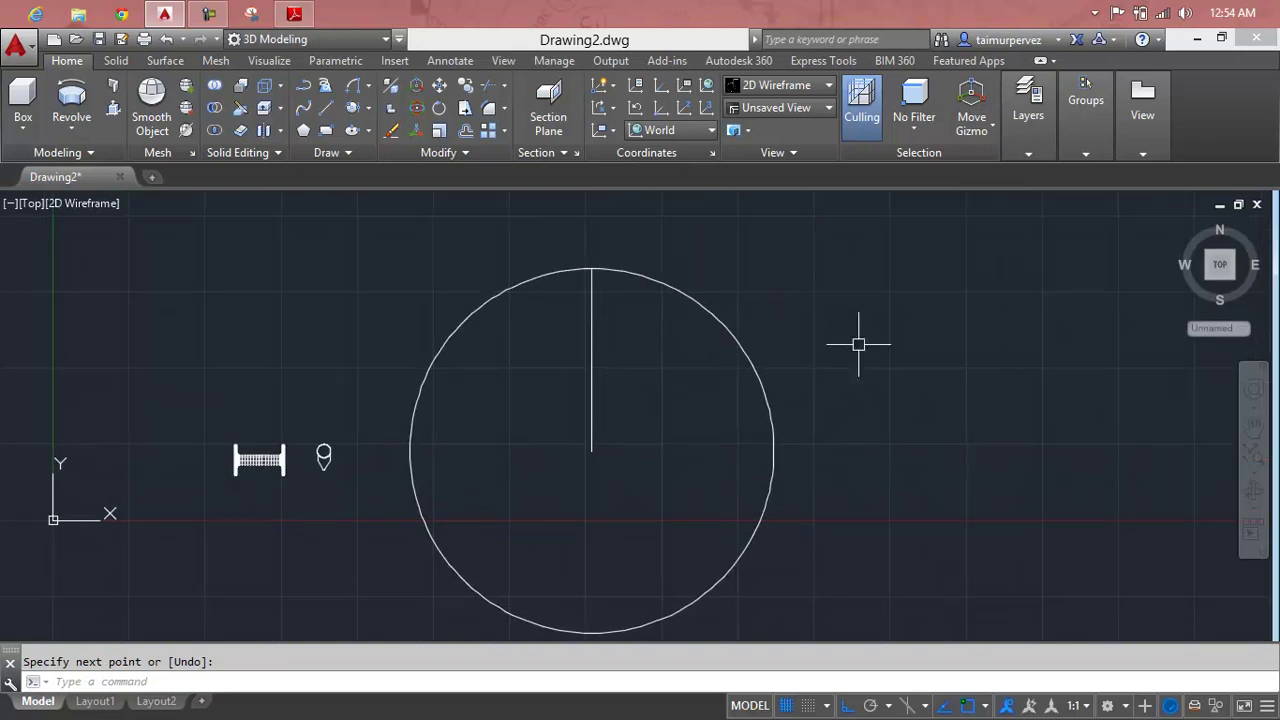
Step: Switch to an isometric 3D view and zoom onto the small tire profile
click(1180, 230)
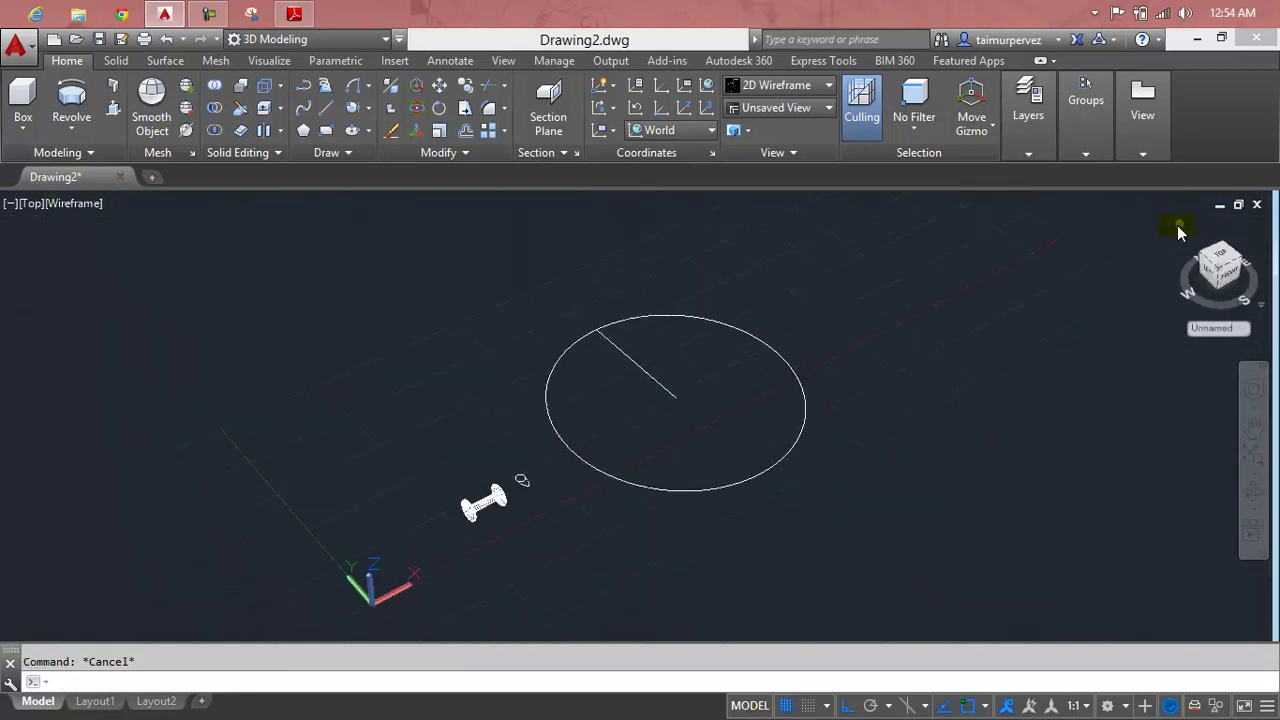
scroll(610, 435, up, 4)
scroll(434, 486, up, 2)
middle_drag(434, 486, 408, 391)
scroll(457, 393, up, 2)
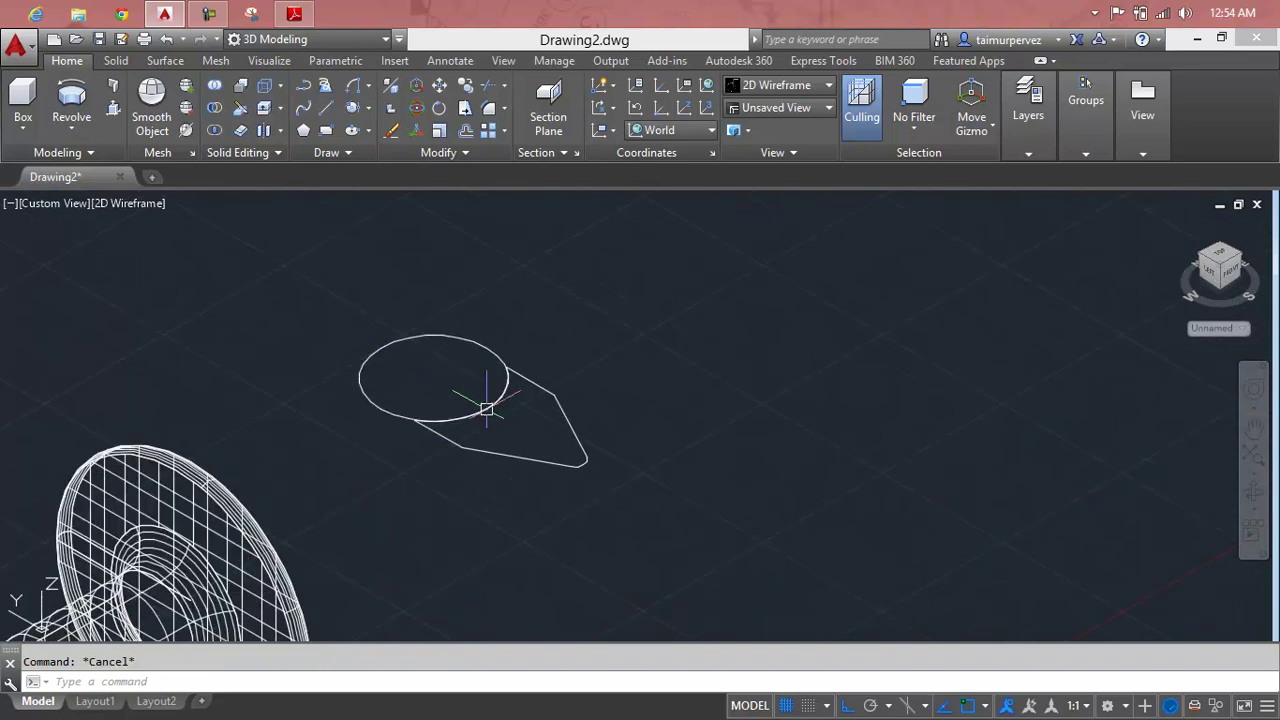
scroll(563, 404, up, 2)
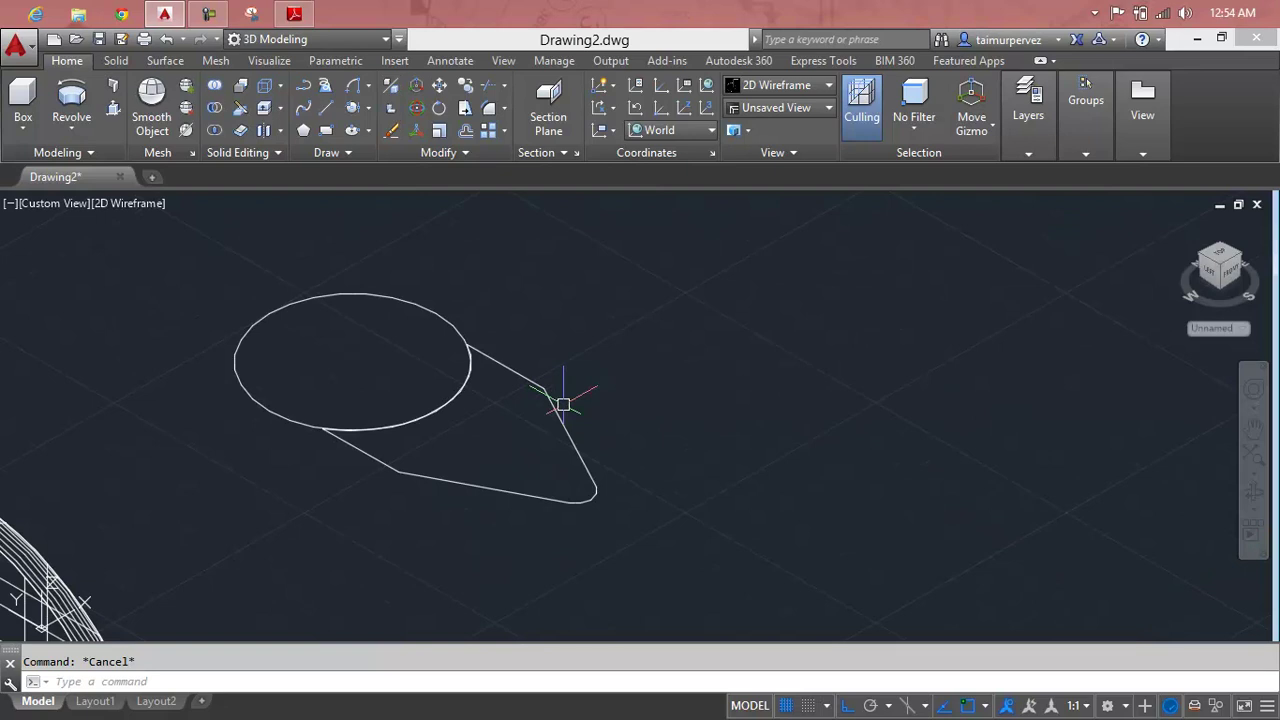
text(j)
Step: Join the tire profile's pieces, including the rounded lower tip, into one polyline
key(Return)
click(584, 388)
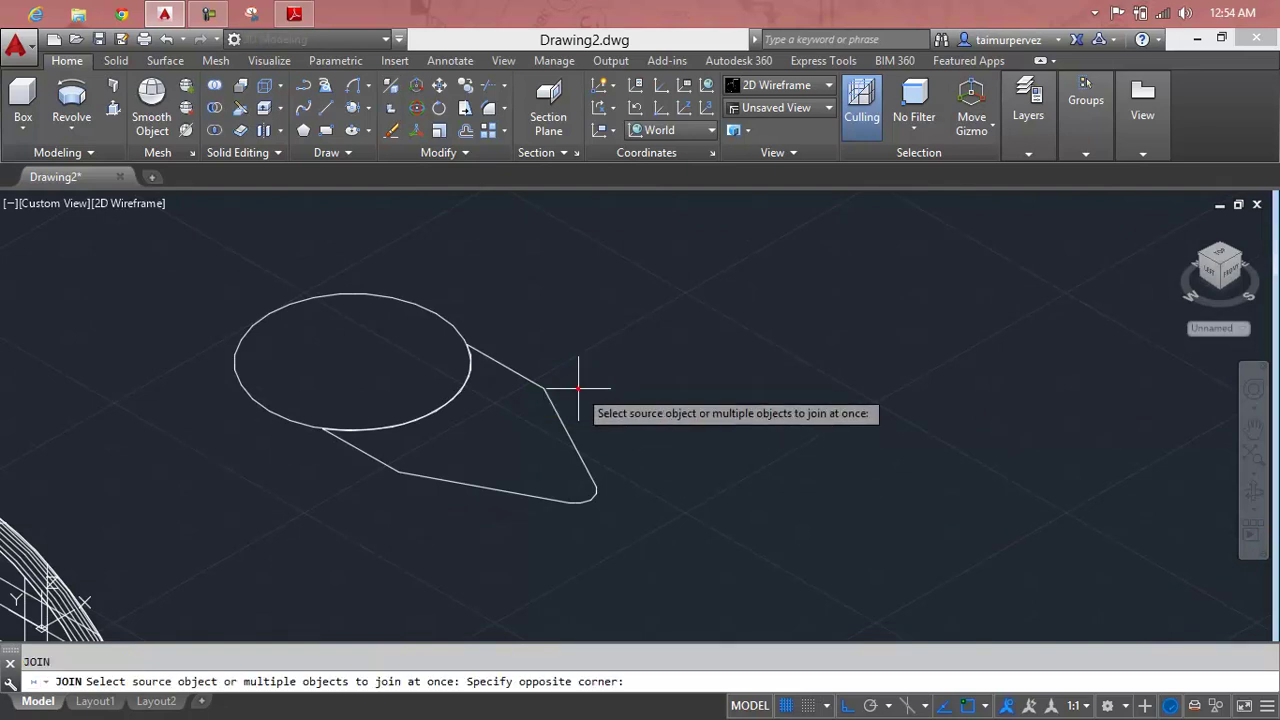
click(371, 494)
click(651, 484)
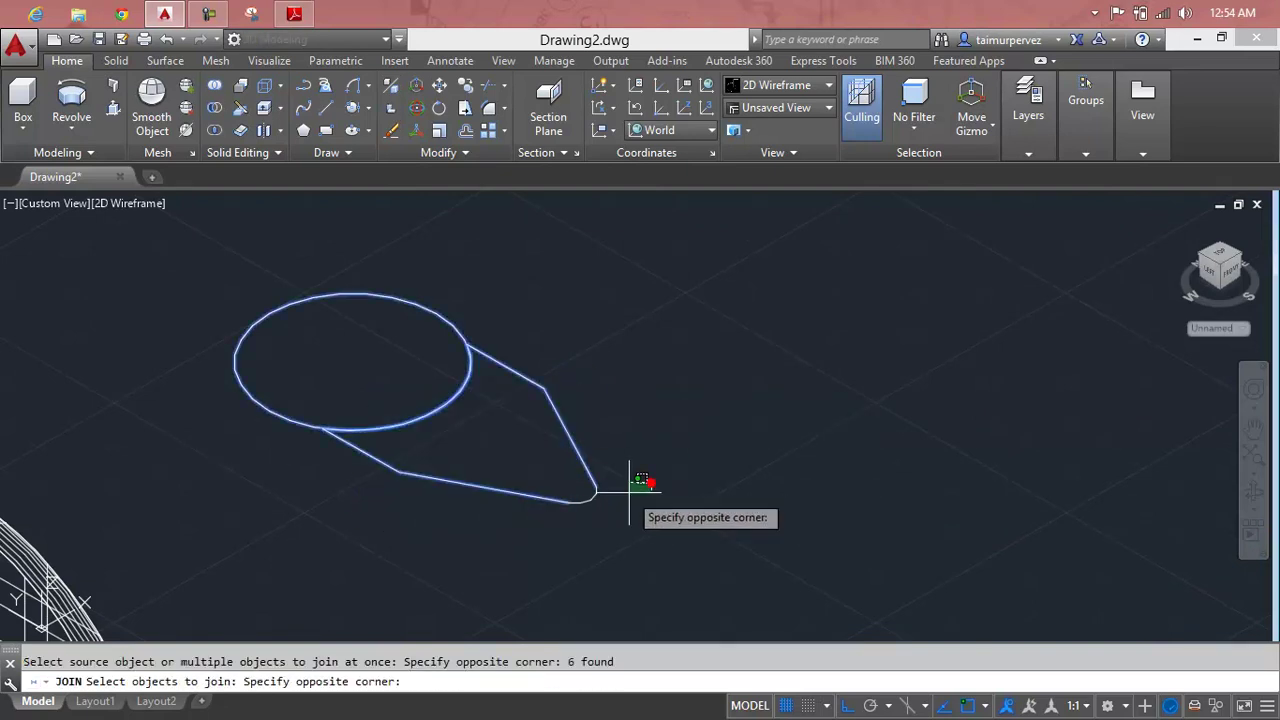
click(574, 510)
key(Return)
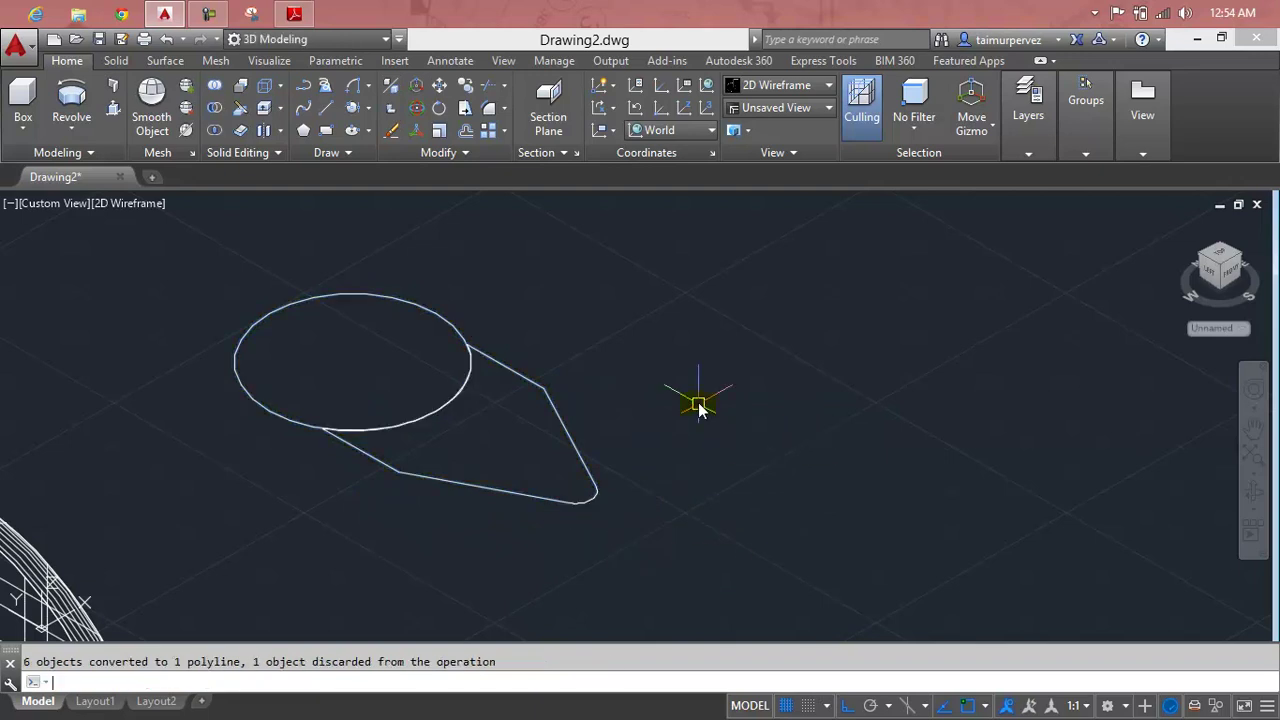
Step: Set the viewport visual style to Realistic
click(148, 206)
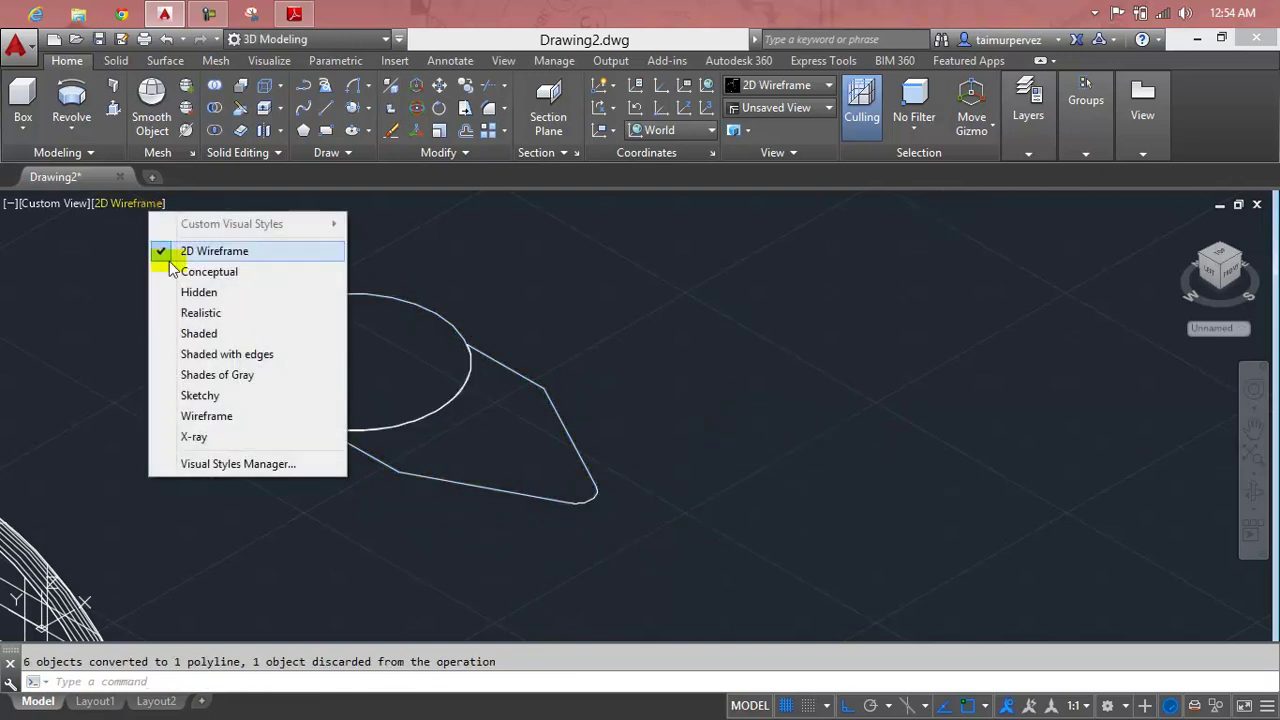
click(189, 312)
key(Escape)
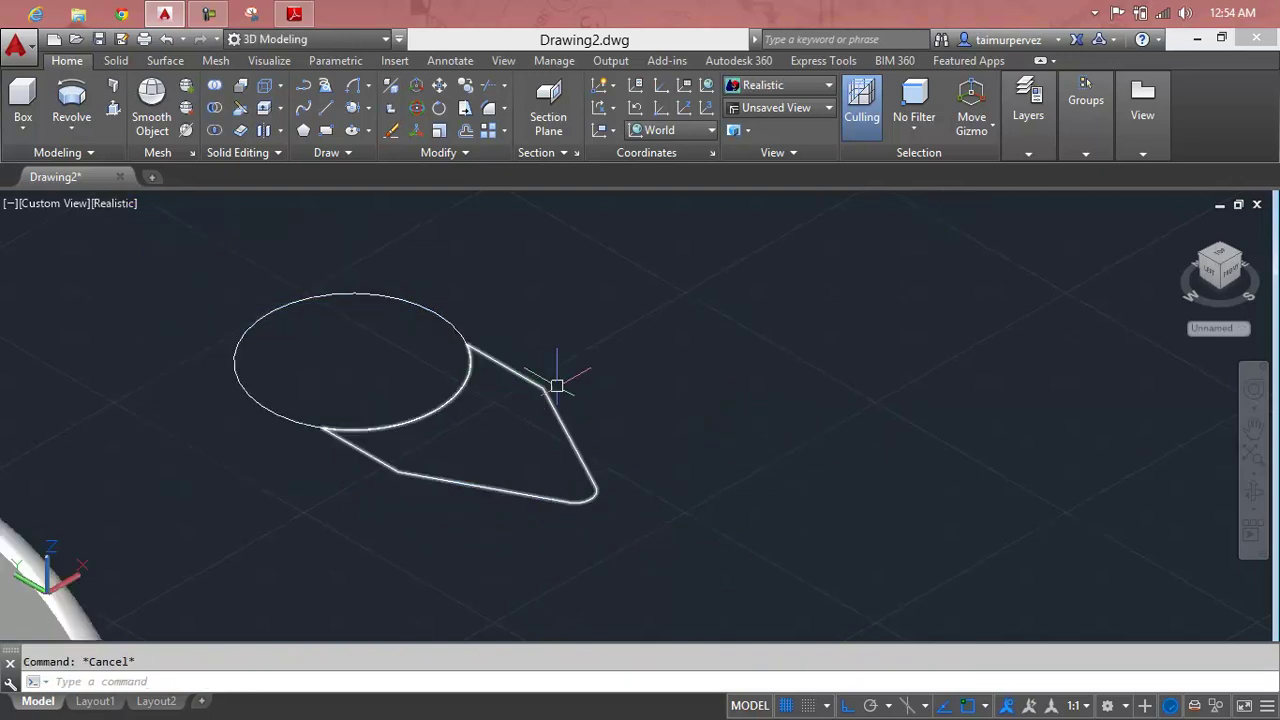
Step: Convert the profile circle into a region, then undo it
text(reg)
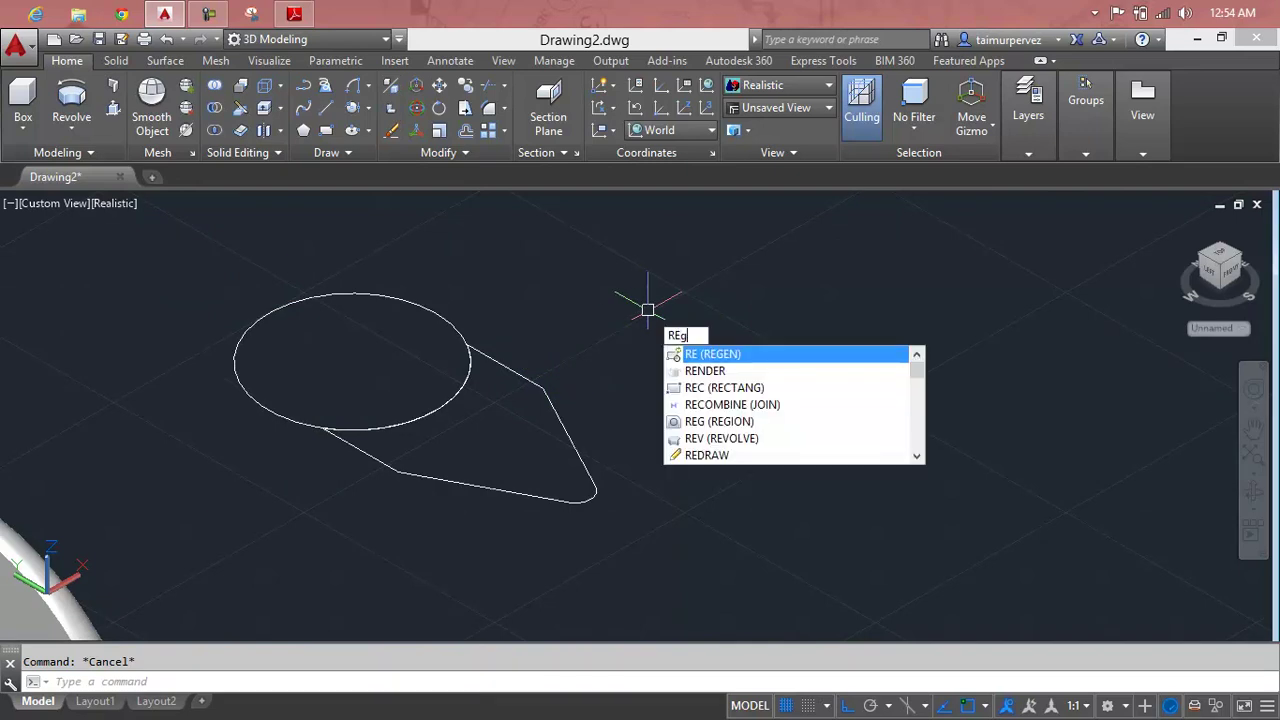
key(Return)
click(463, 334)
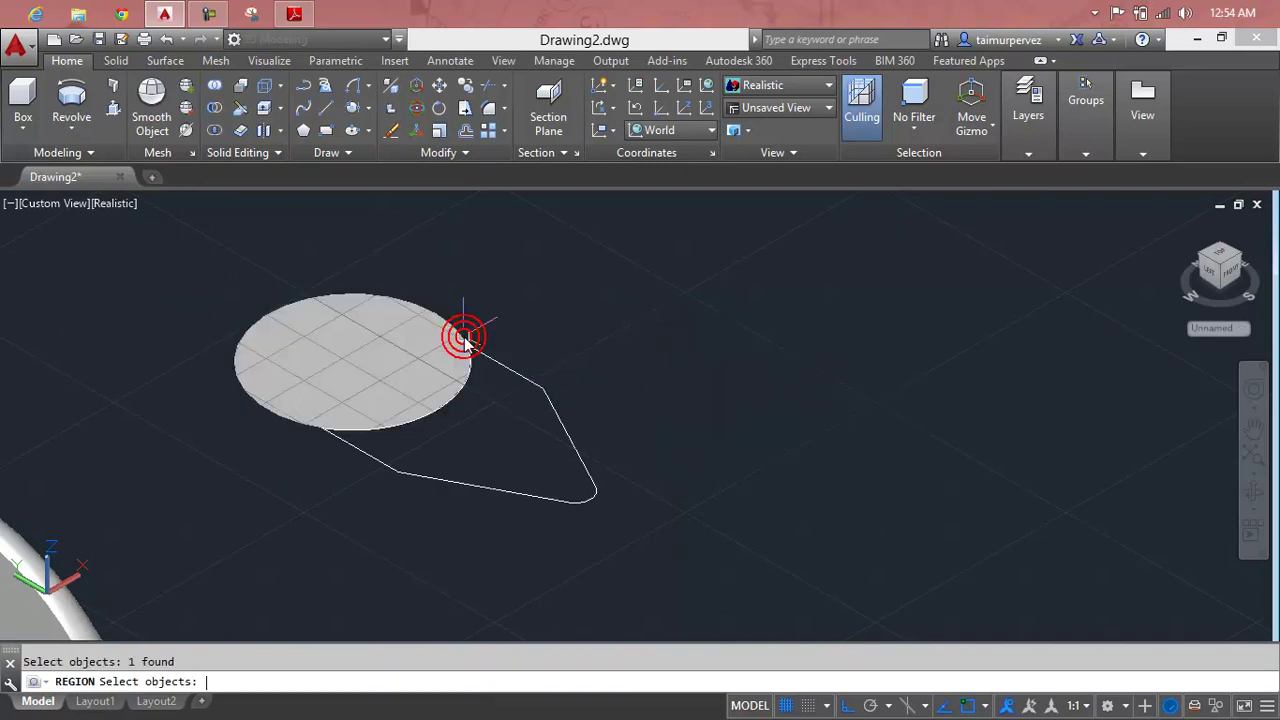
key(Return)
scroll(465, 328, up, 3)
key(Escape)
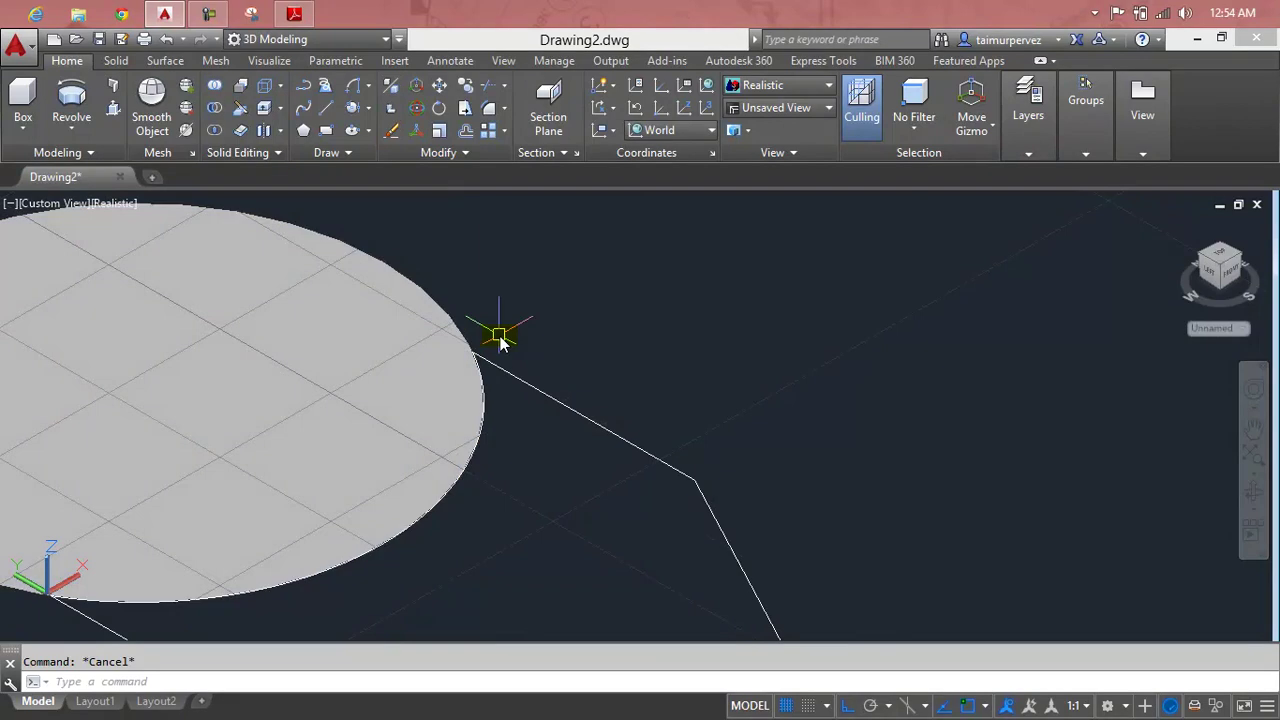
text(REg)
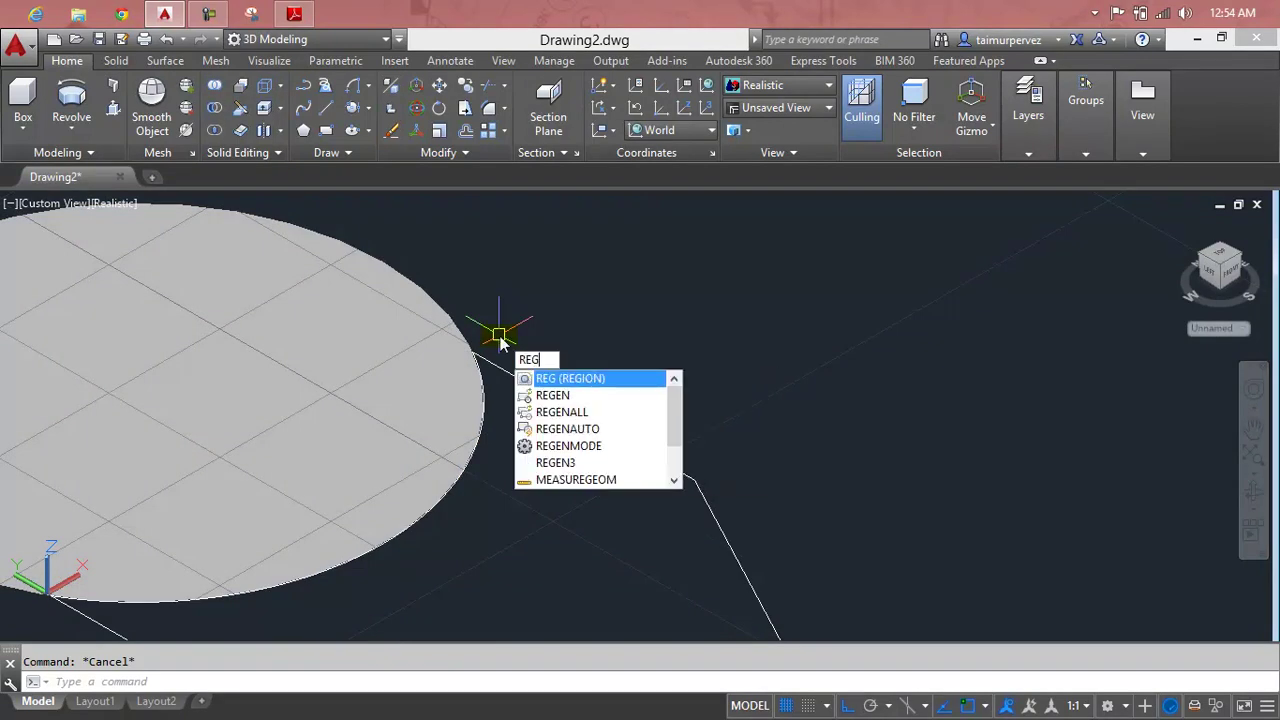
key(Escape)
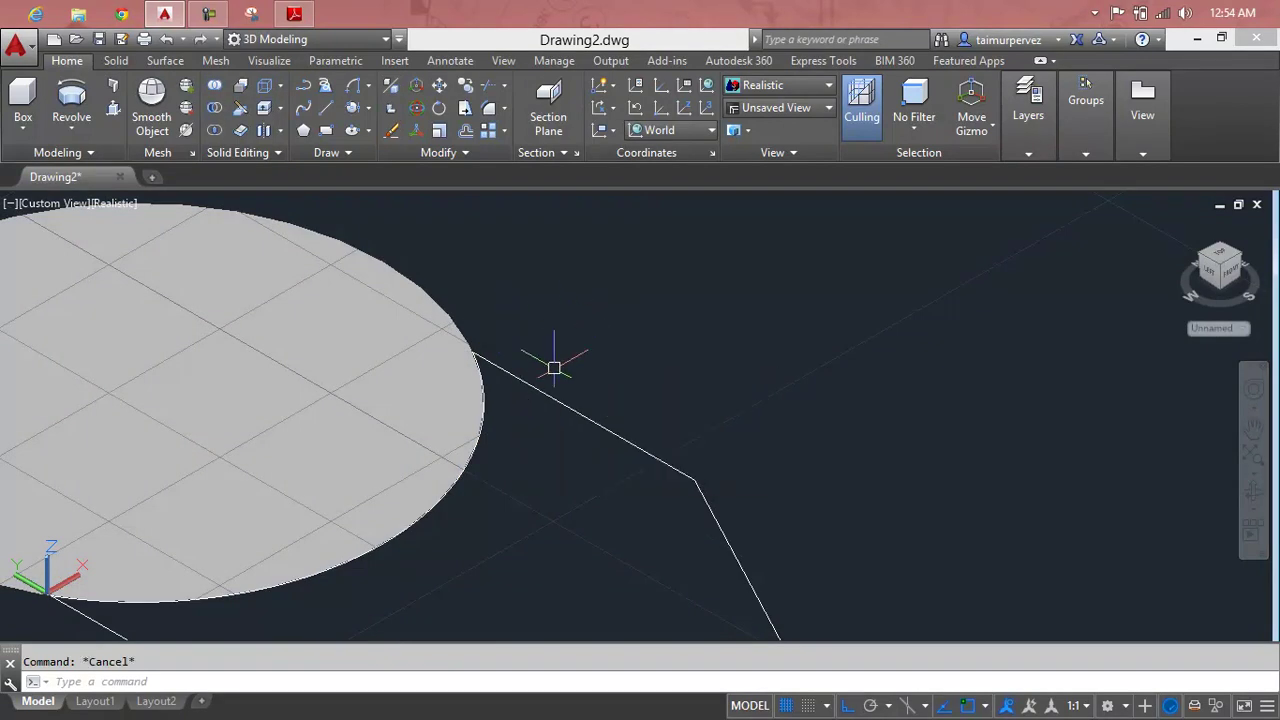
scroll(554, 368, down, 3)
key(ctrl+z)
scroll(558, 369, down, 2)
scroll(564, 370, down, 2)
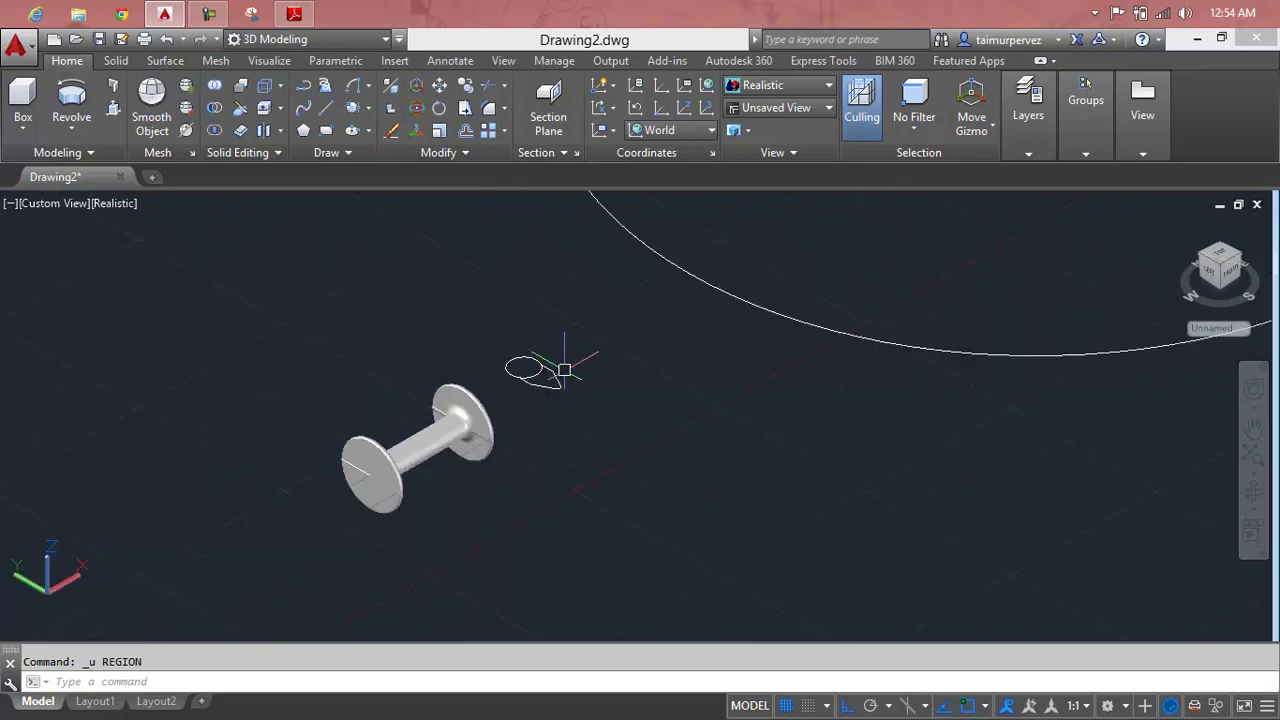
middle_drag(564, 370, 550, 412)
Step: Select the profile circle and outline to move, using the profile tip as base point
key(Return)
click(592, 354)
click(473, 466)
key(Return)
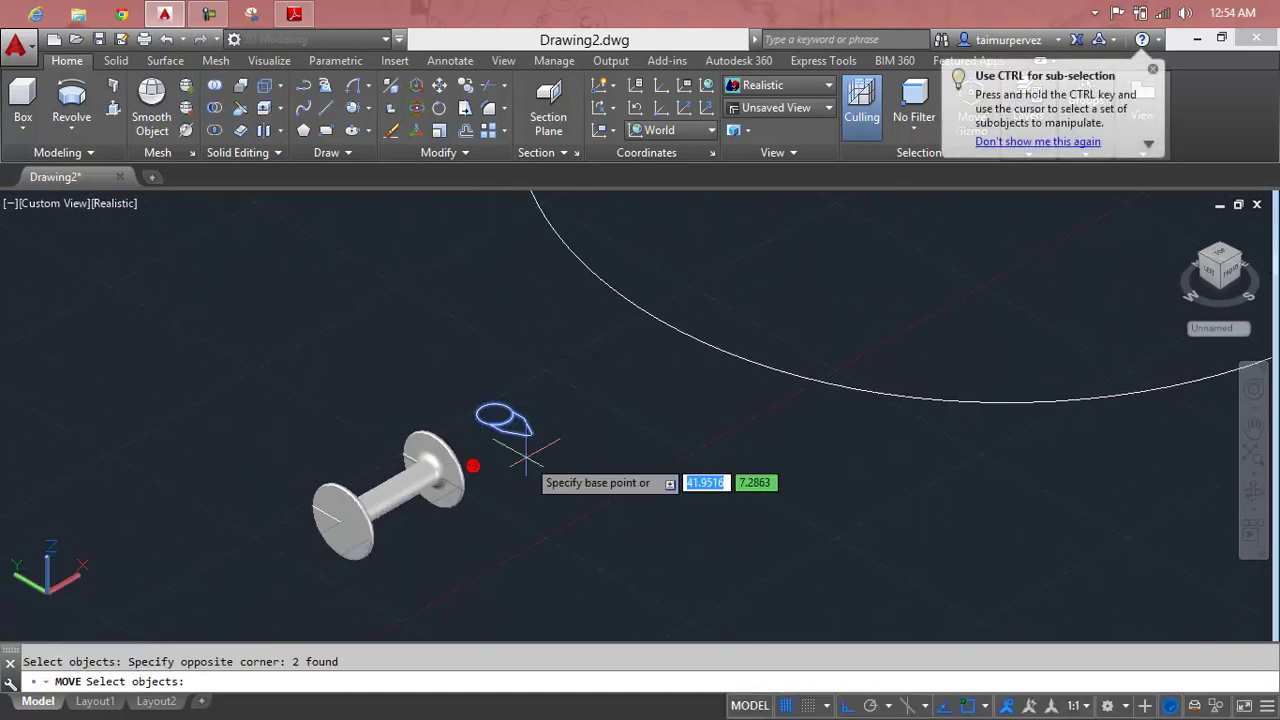
scroll(525, 455, up, 2)
scroll(528, 450, up, 2)
scroll(534, 430, up, 3)
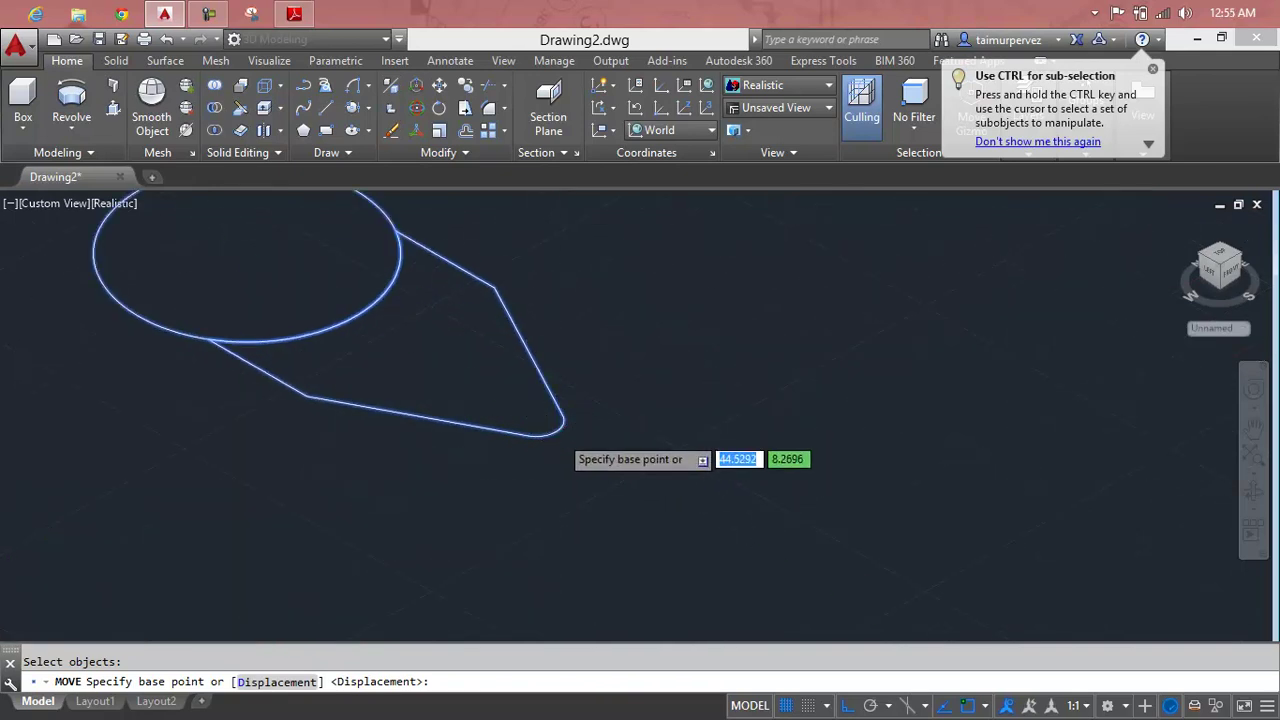
scroll(555, 432, up, 2)
click(557, 430)
Step: Place the profile tip on the radius line's end at the large circle's top
scroll(570, 420, down, 3)
scroll(565, 424, down, 5)
middle_drag(557, 428, 450, 578)
mouse_move(508, 314)
middle_down()
mouse_move(458, 456)
mouse_move(468, 566)
middle_up()
scroll(480, 440, up, 3)
scroll(470, 350, up, 2)
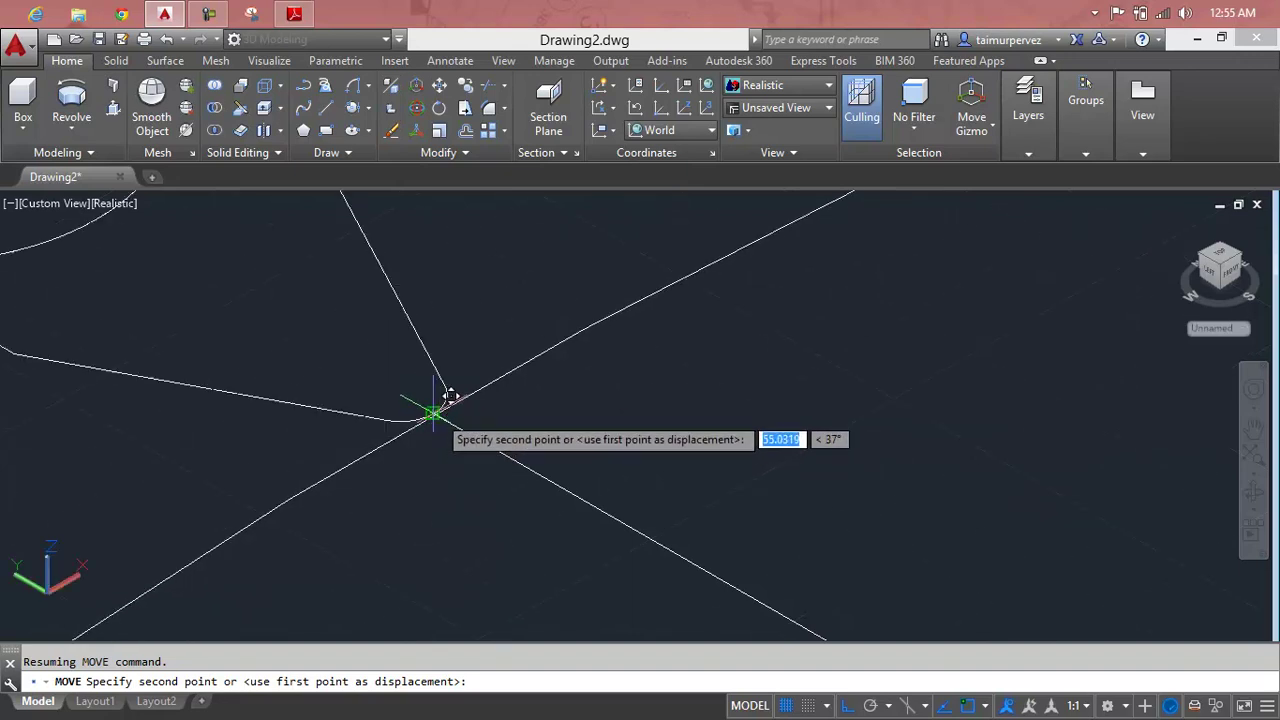
click(432, 413)
Step: Check the radius line's endpoint and the large circle's arc, leaving both unchanged
scroll(500, 386, down, 2)
scroll(480, 400, up, 2)
scroll(440, 440, up, 2)
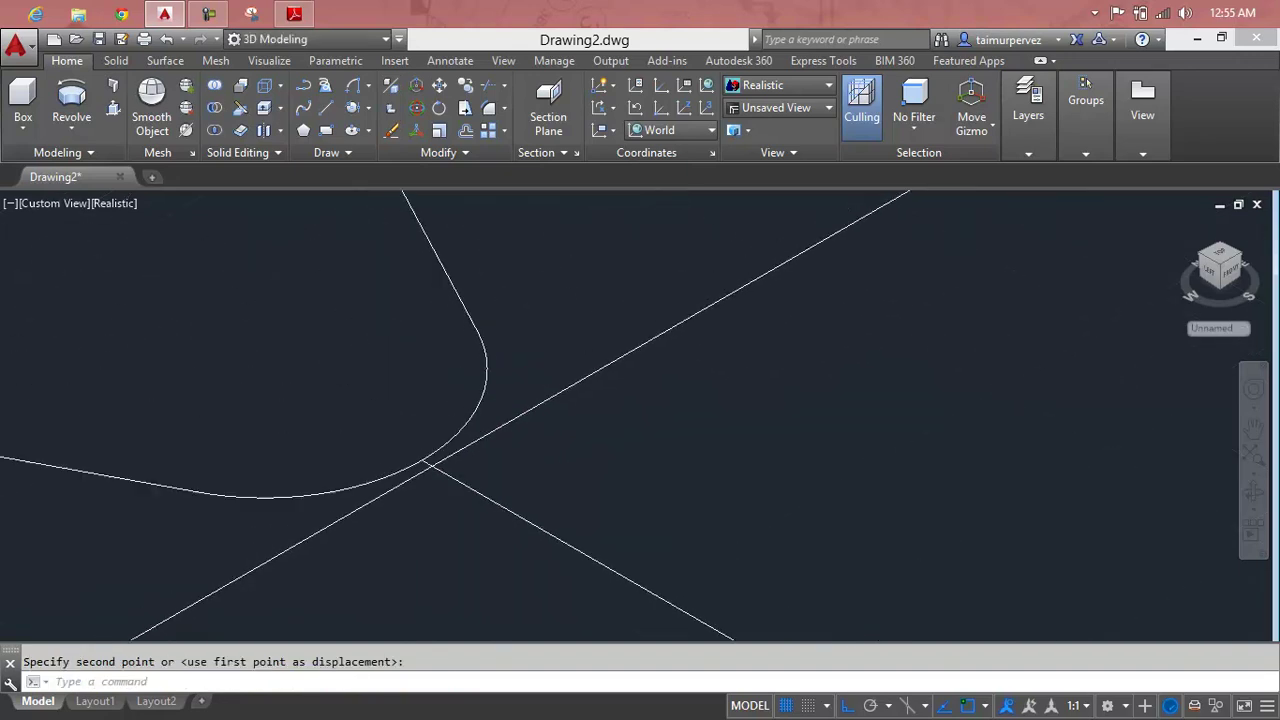
scroll(495, 387, up, 3)
middle_drag(327, 568, 426, 451)
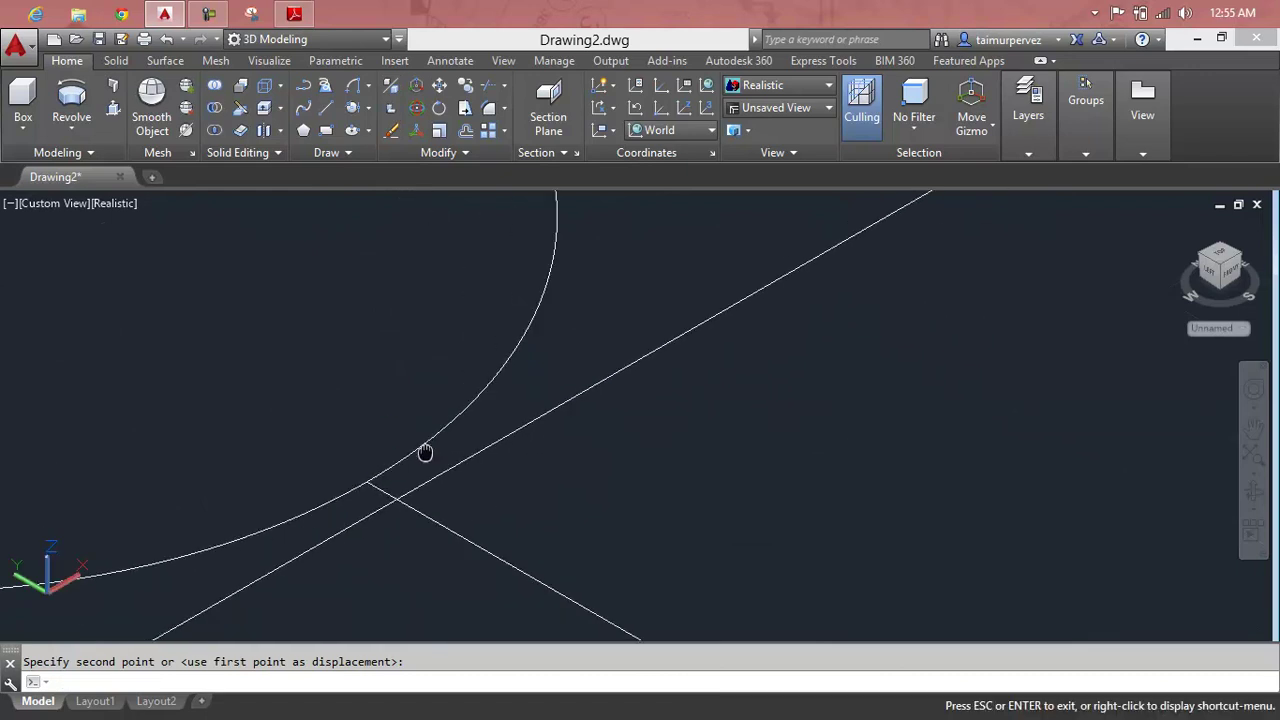
key(Escape)
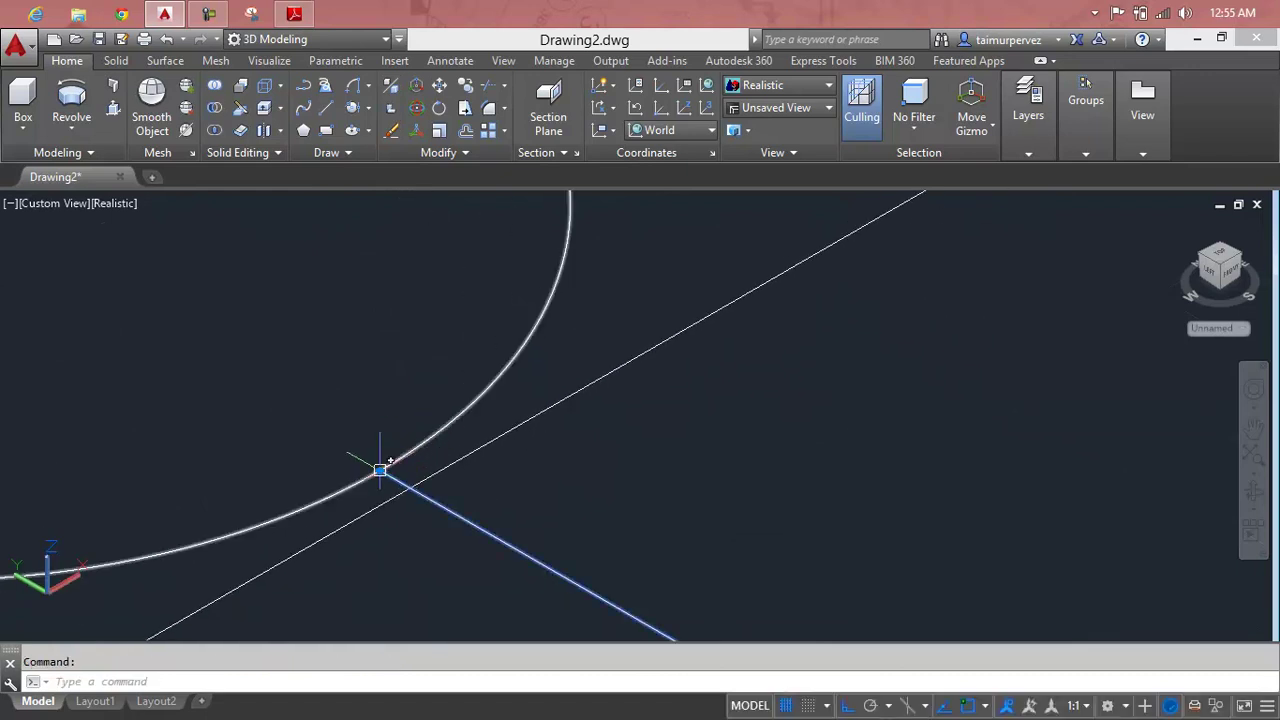
click(399, 482)
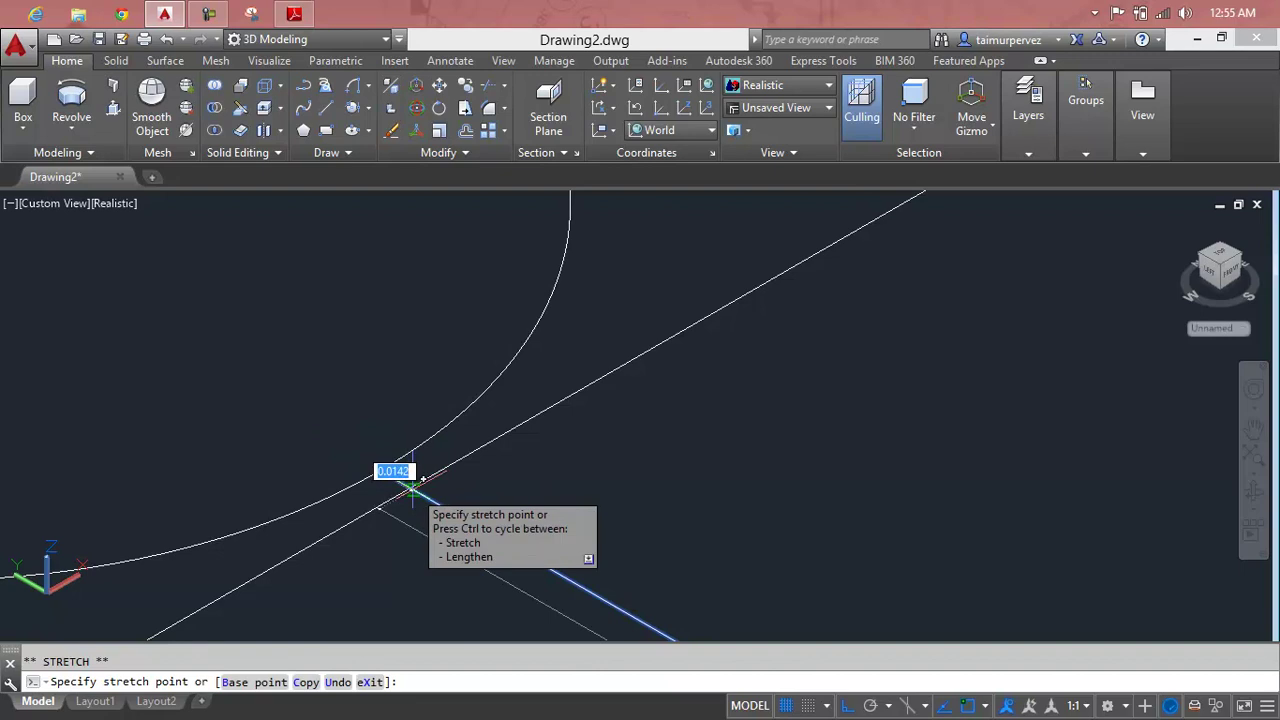
key(Escape)
key(Escape)
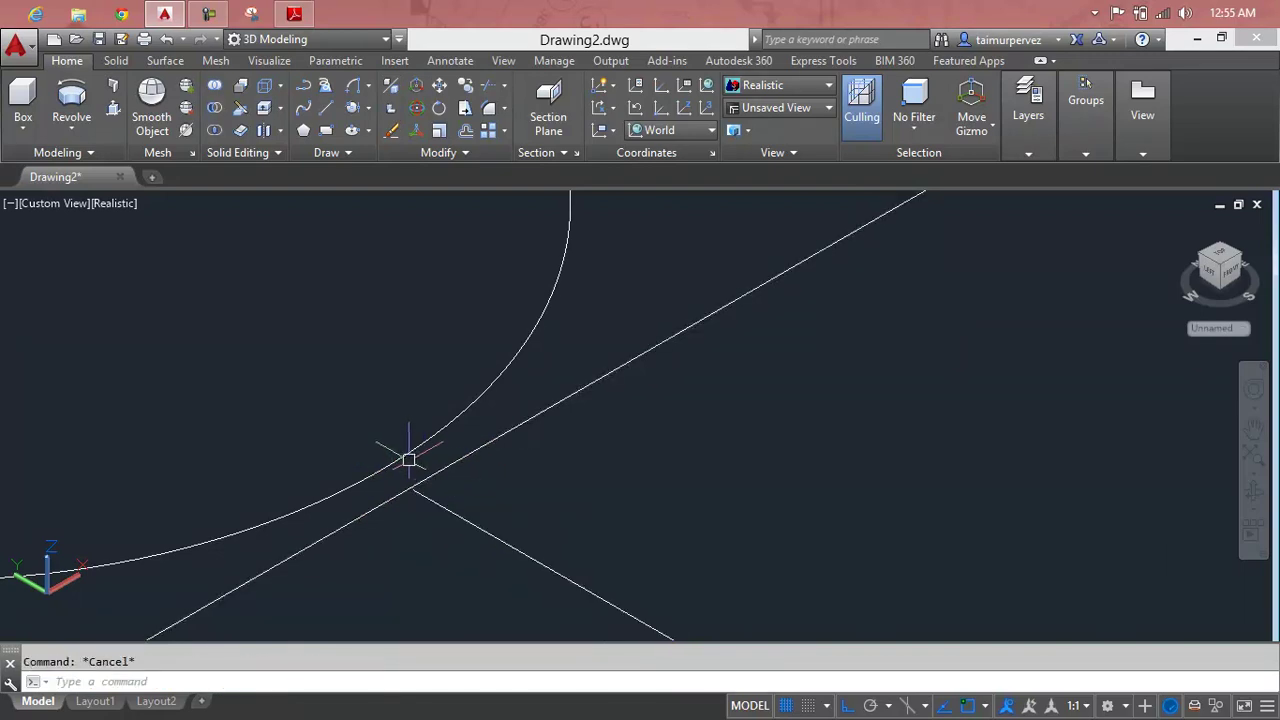
click(379, 470)
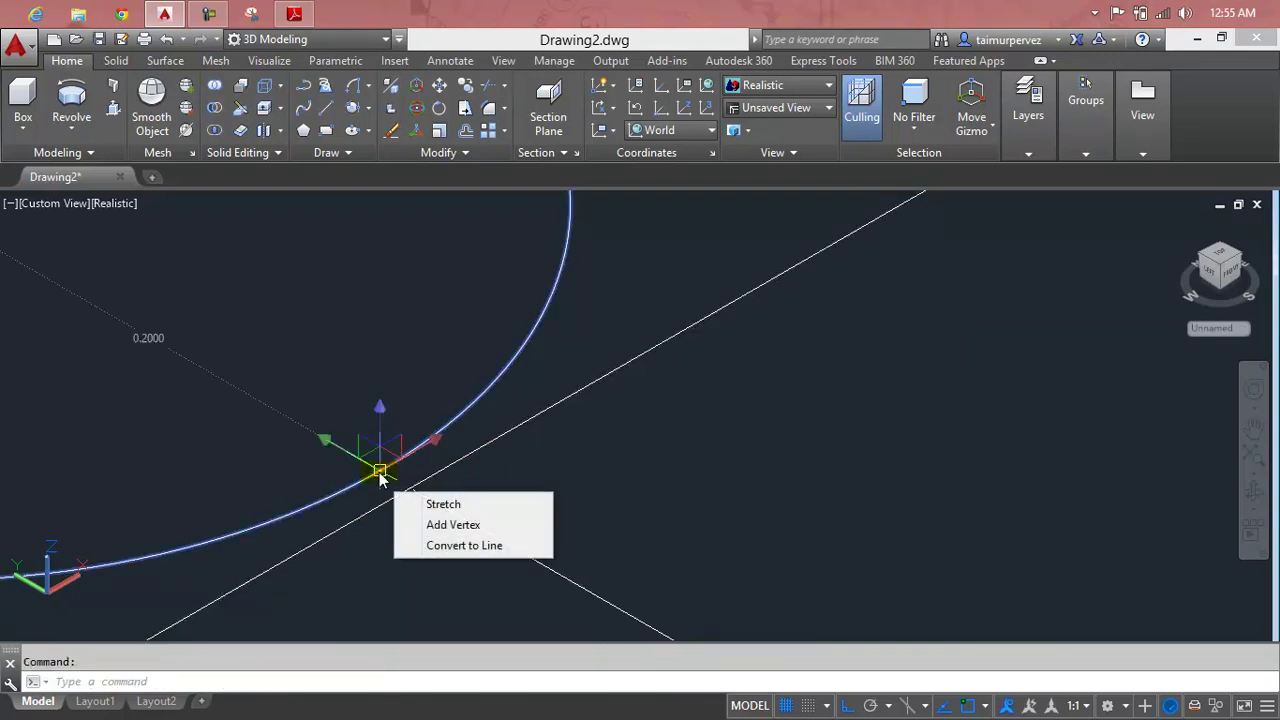
key(Escape)
shift+middle_drag(432, 443, 458, 357)
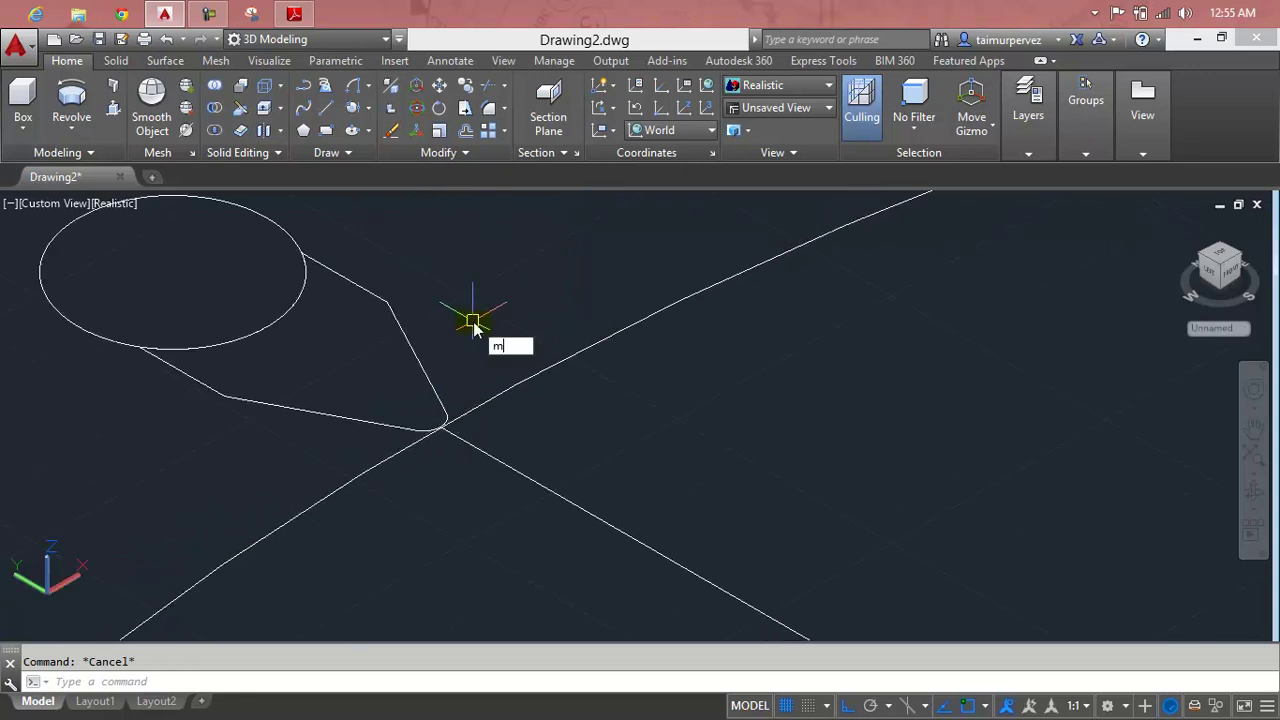
Step: Move the profile circle and outline again so the curve meets the line crossing
text(m)
key(Return)
click(471, 235)
click(245, 305)
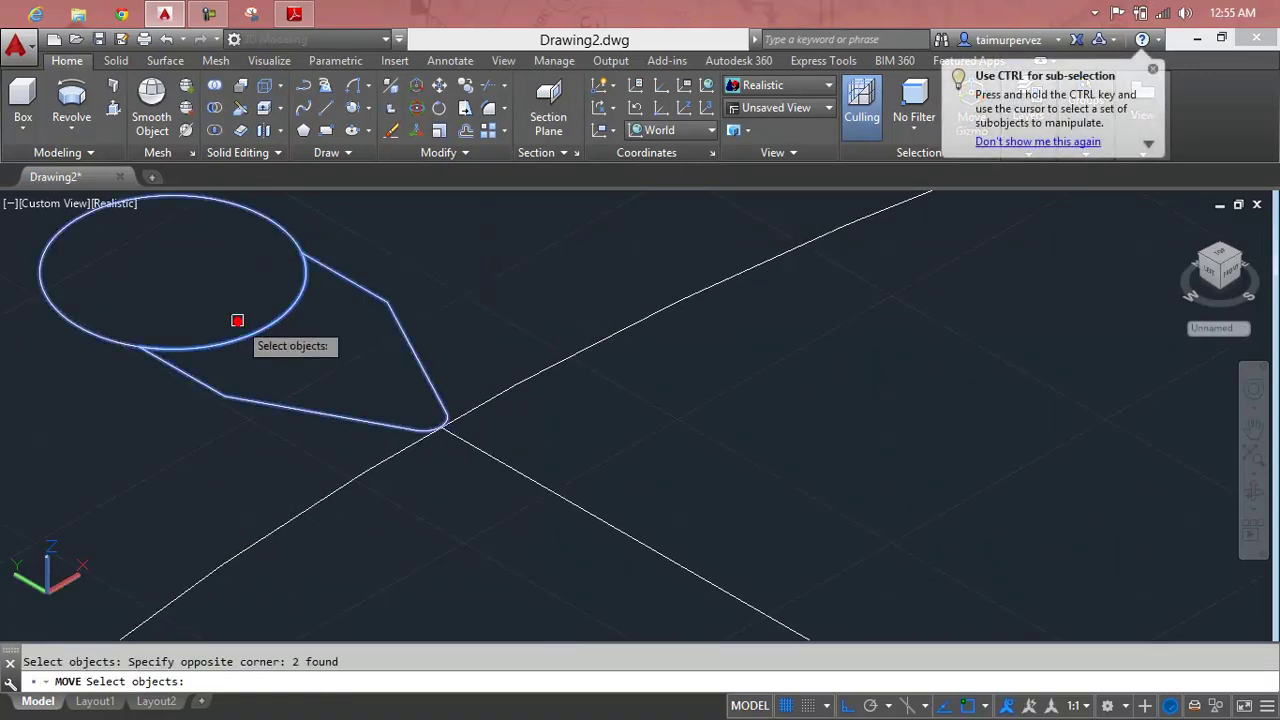
key(Return)
scroll(359, 370, up, 3)
middle_drag(590, 520, 505, 425)
scroll(505, 425, up, 3)
scroll(500, 426, up, 1)
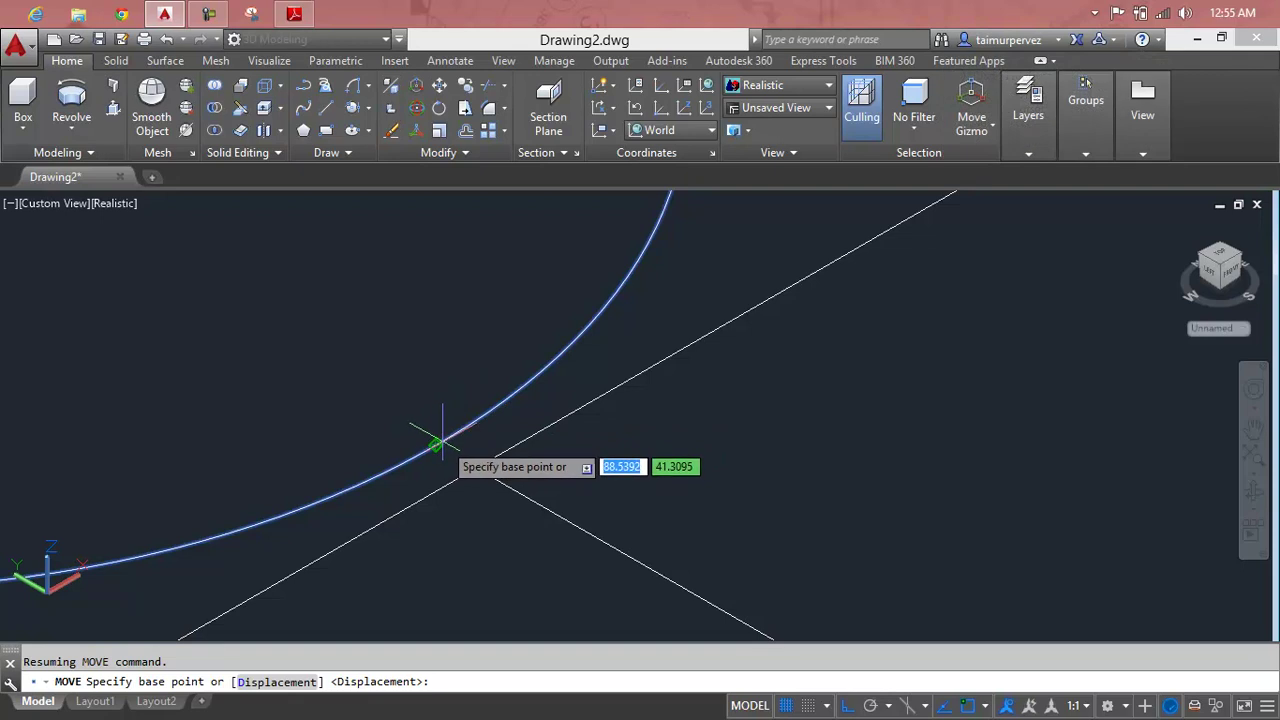
click(435, 444)
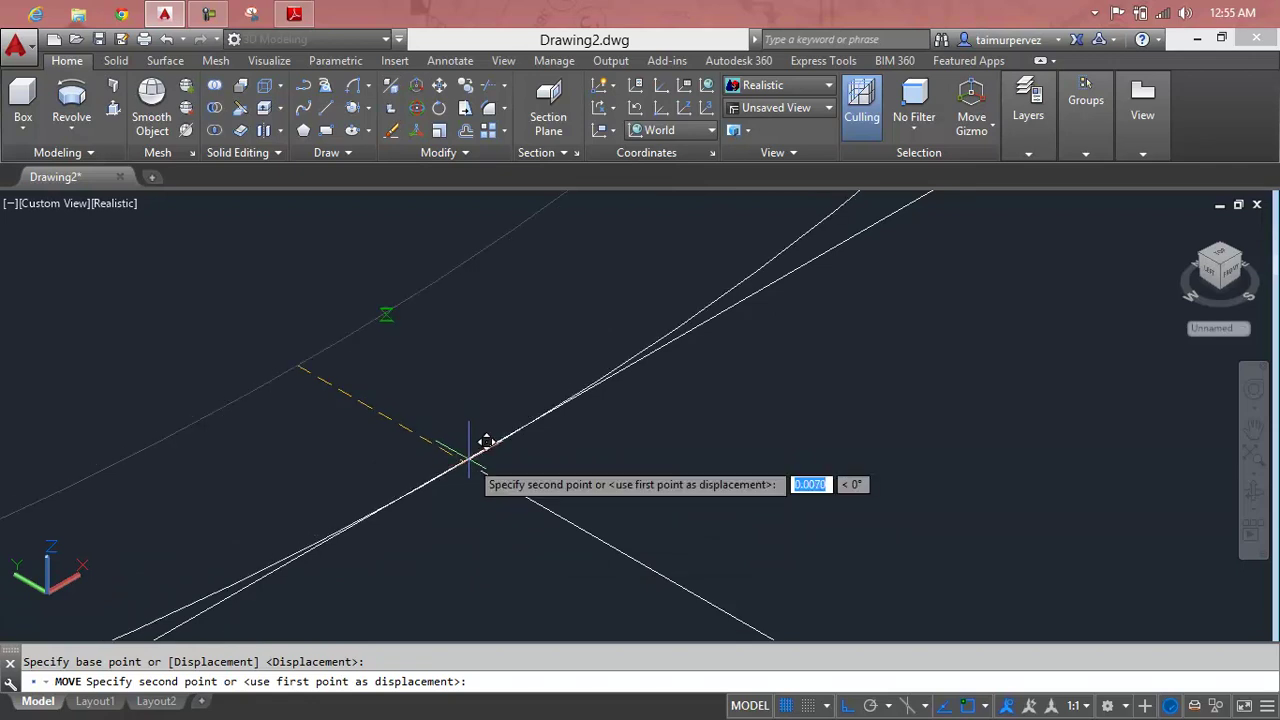
click(470, 456)
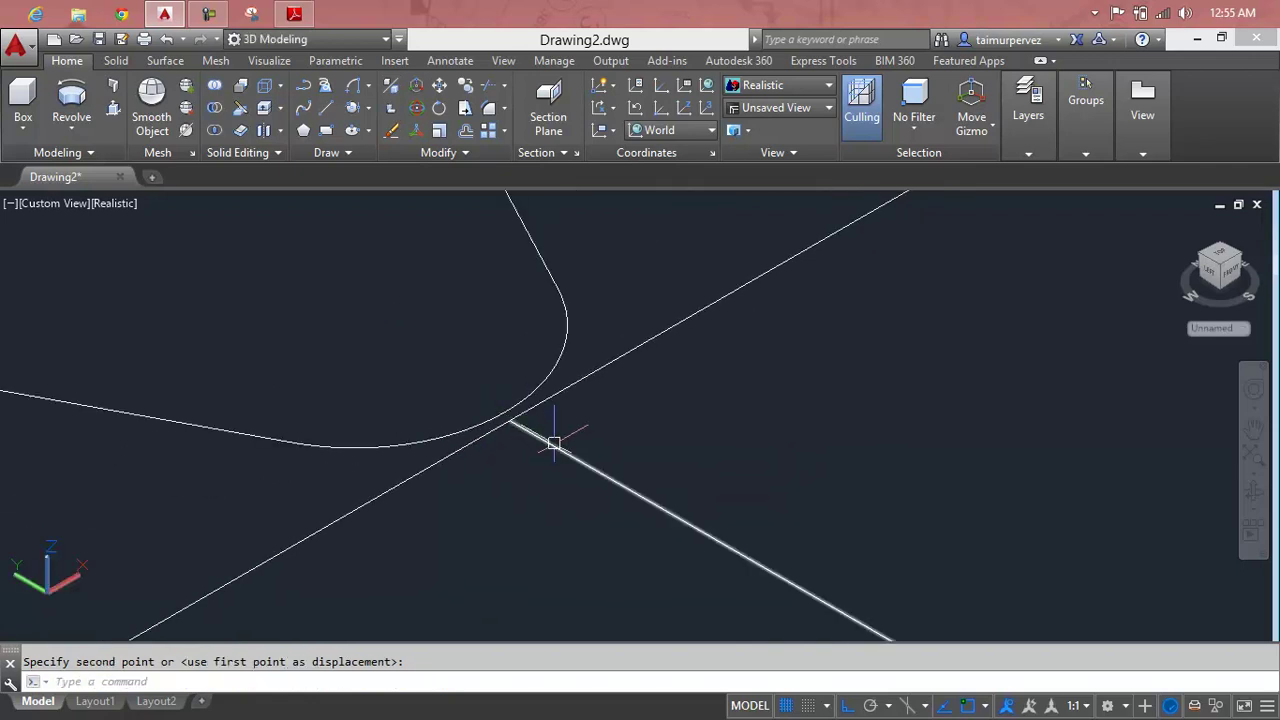
Step: Delete the leftover radius guide line
click(554, 444)
key(Delete)
shift+middle_drag(554, 444, 616, 364)
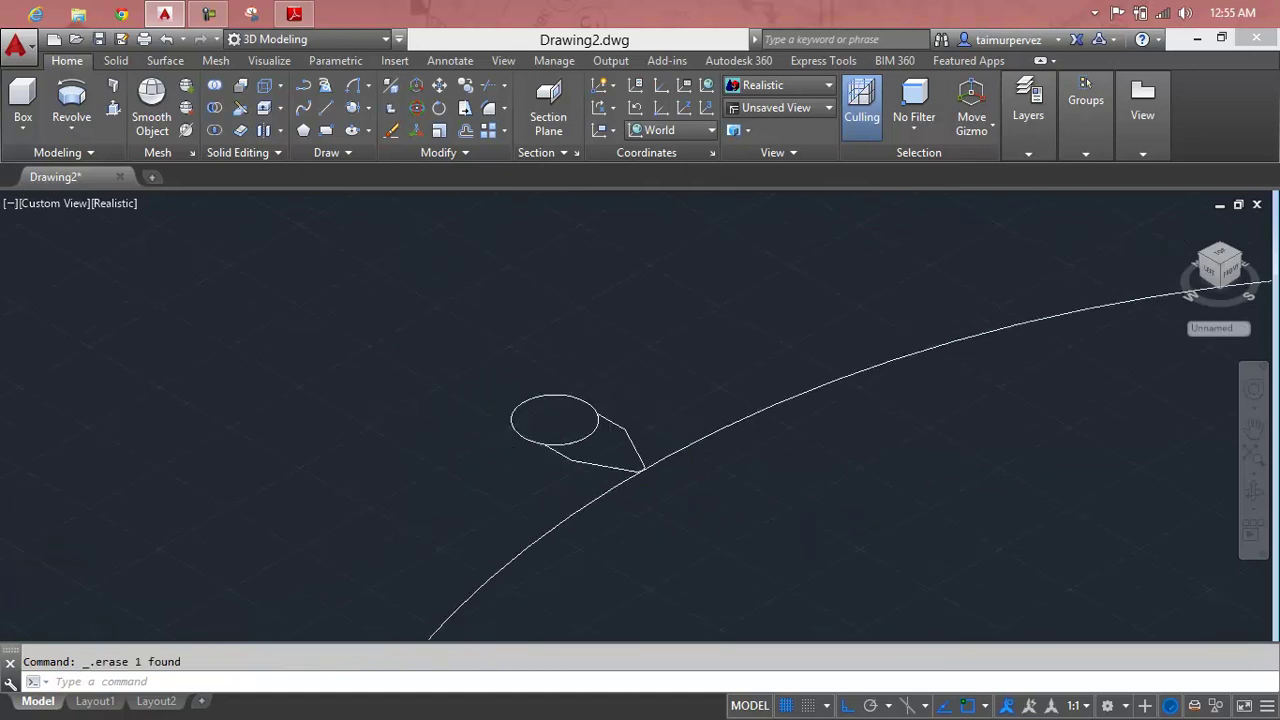
scroll(616, 364, down, 5)
Step: Start a line from the circle's centre, checking the lesson PDF for its 29.5 length
shift+middle_drag(737, 429, 722, 460)
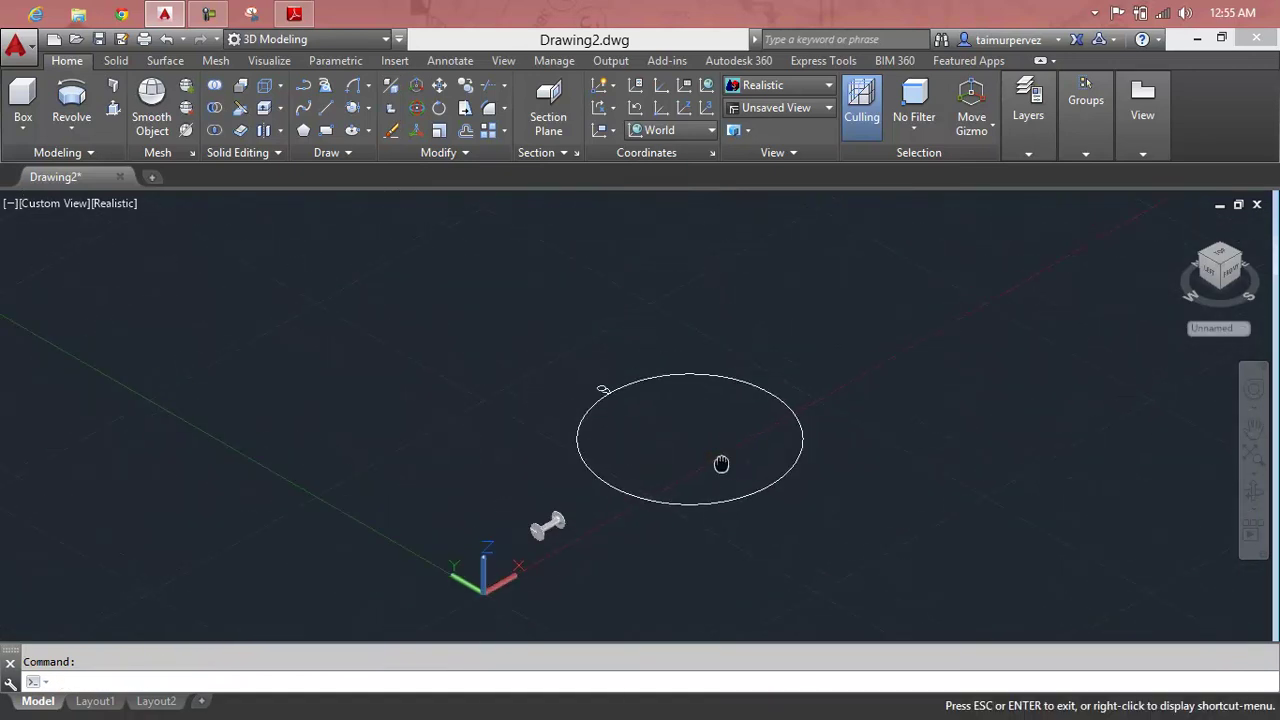
text(l)
key(Return)
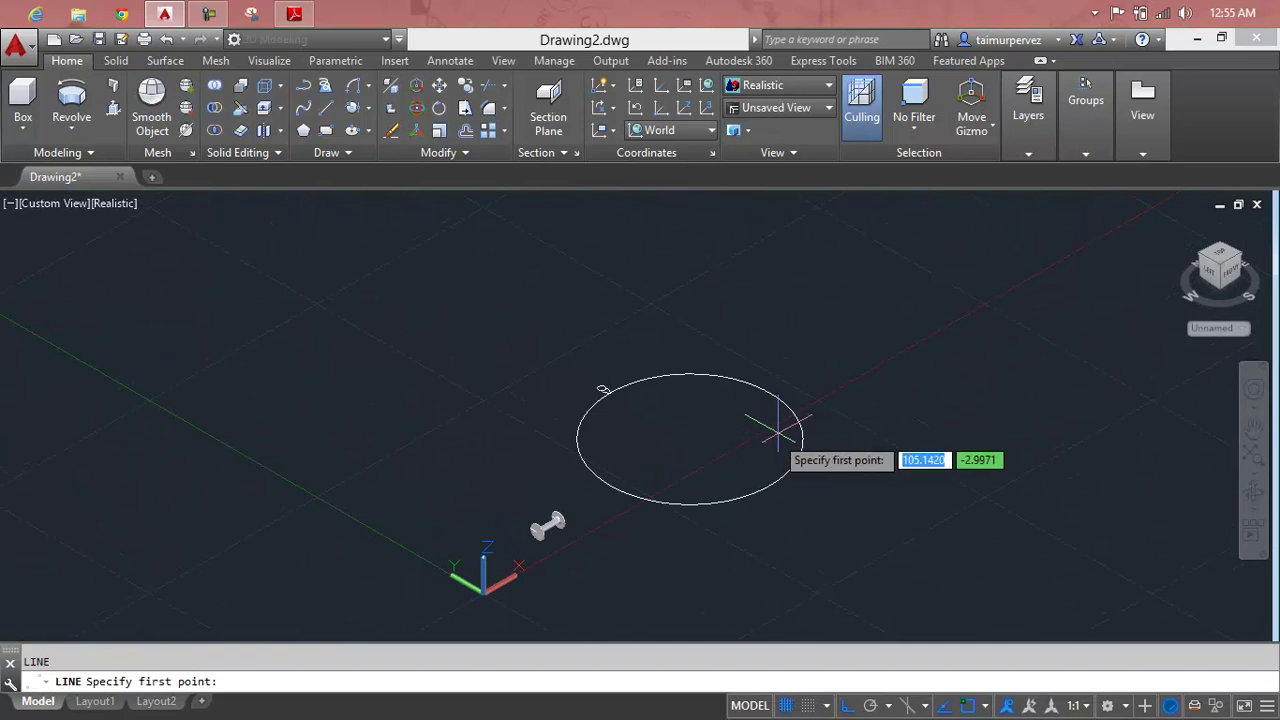
click(688, 438)
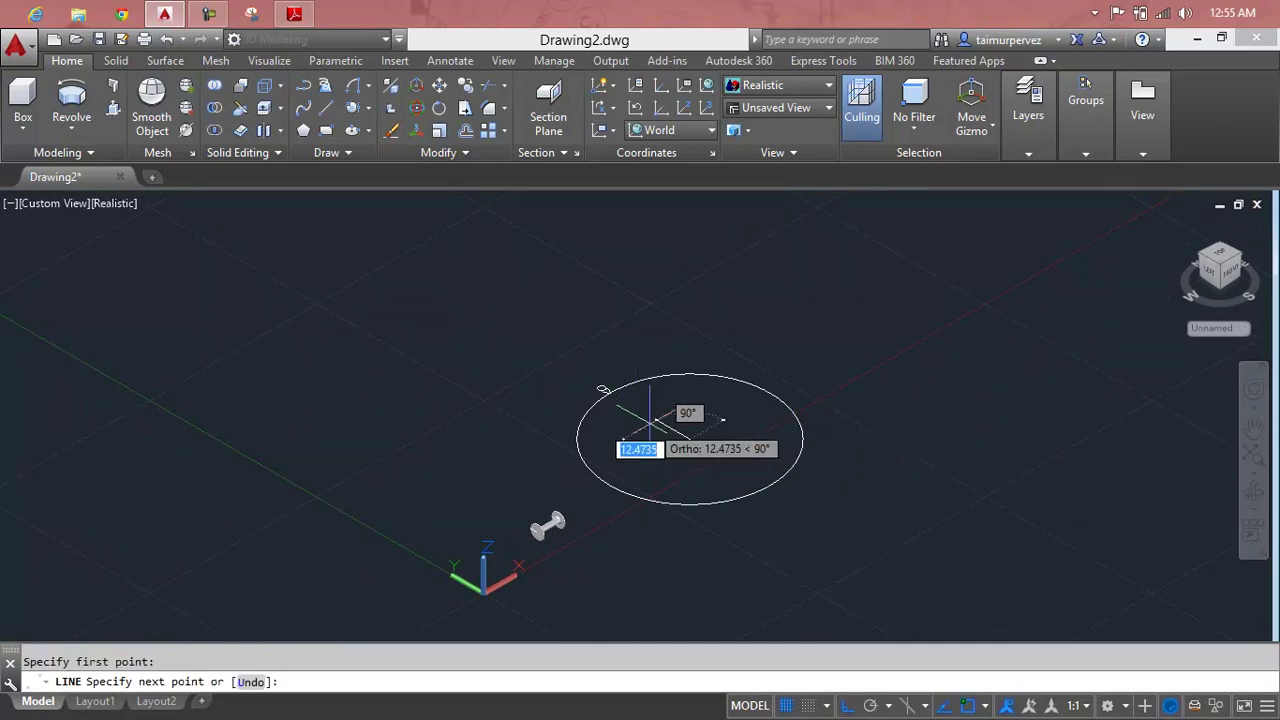
text(29)
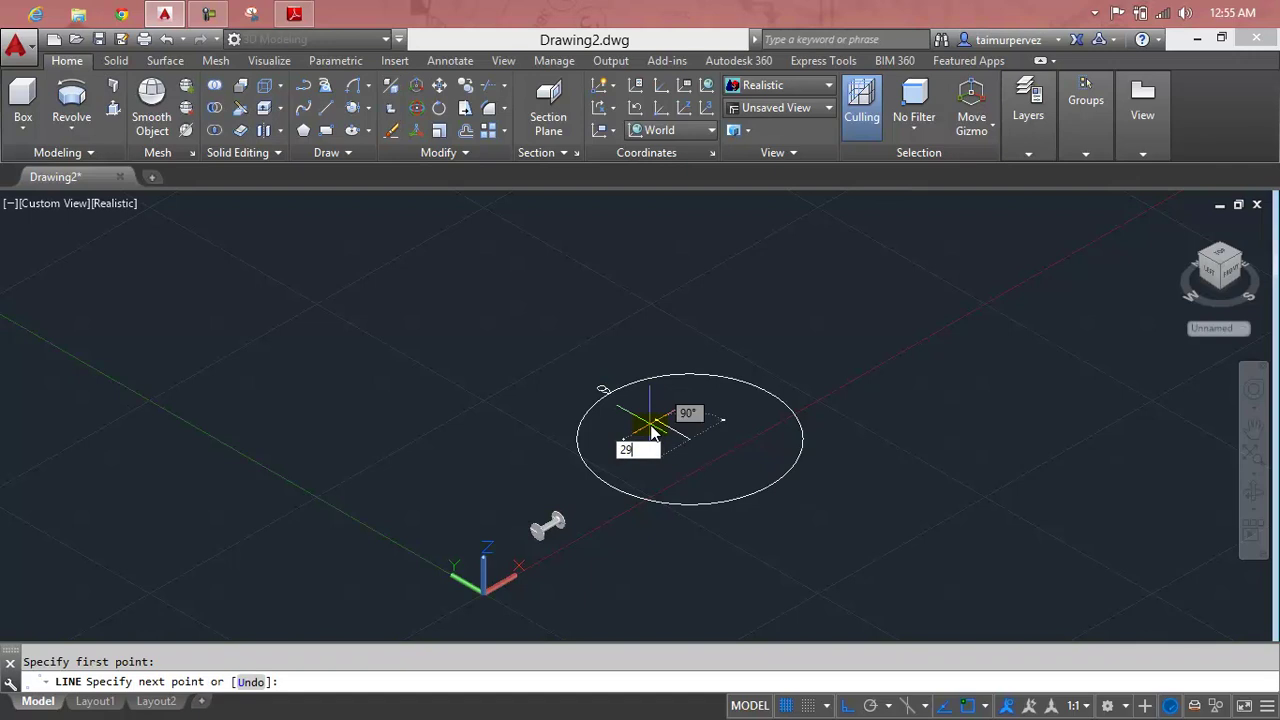
click(314, 16)
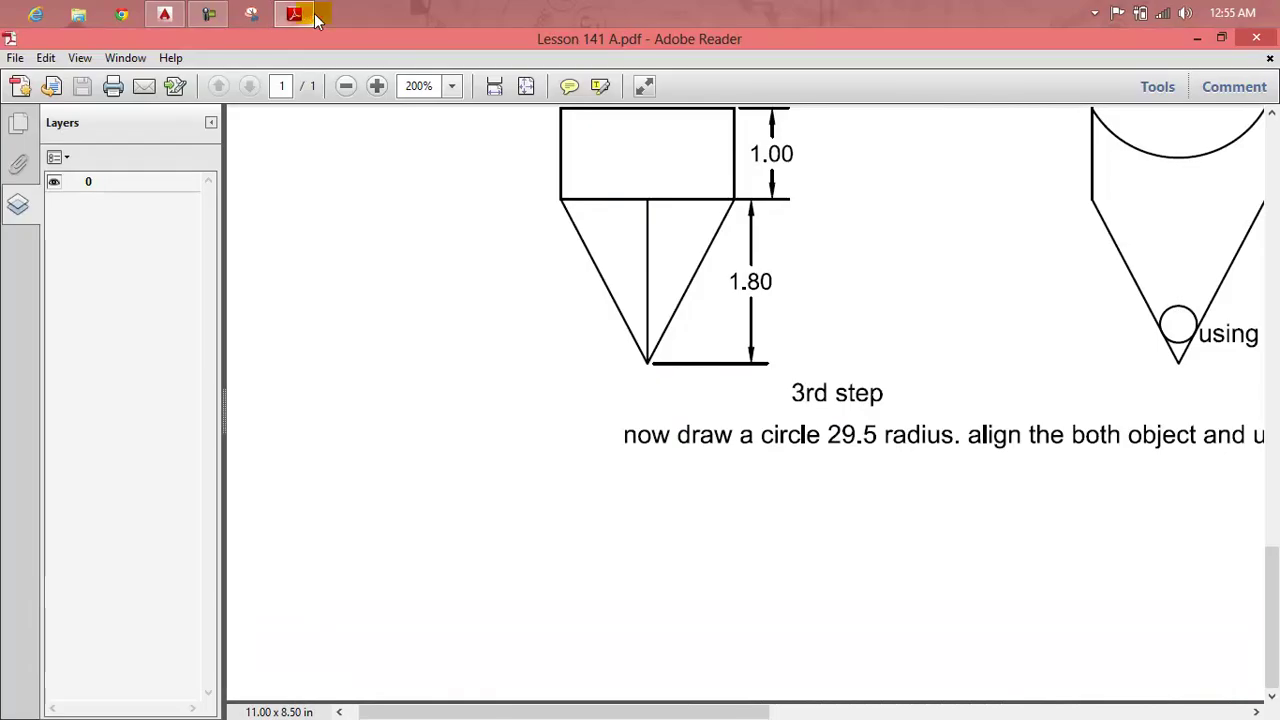
click(314, 16)
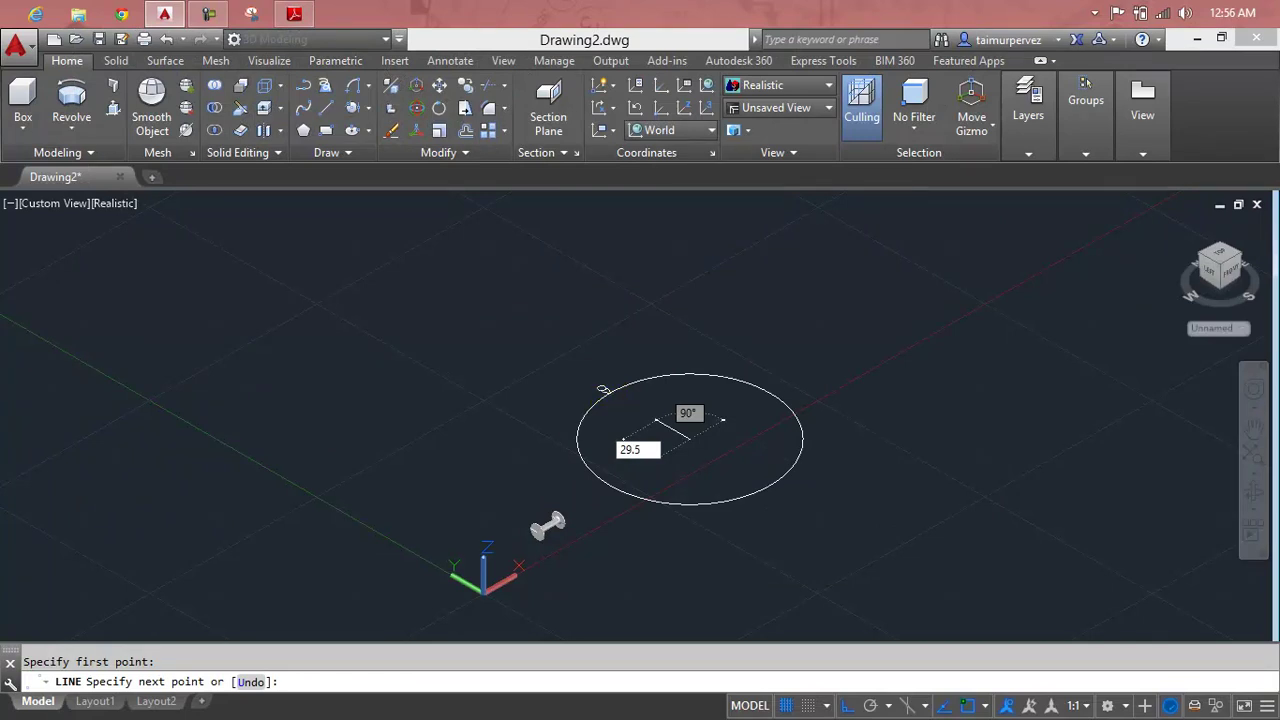
Step: Commit the 29.5-long line from the circle's centre and zoom in on the profile
key(Return)
key(Escape)
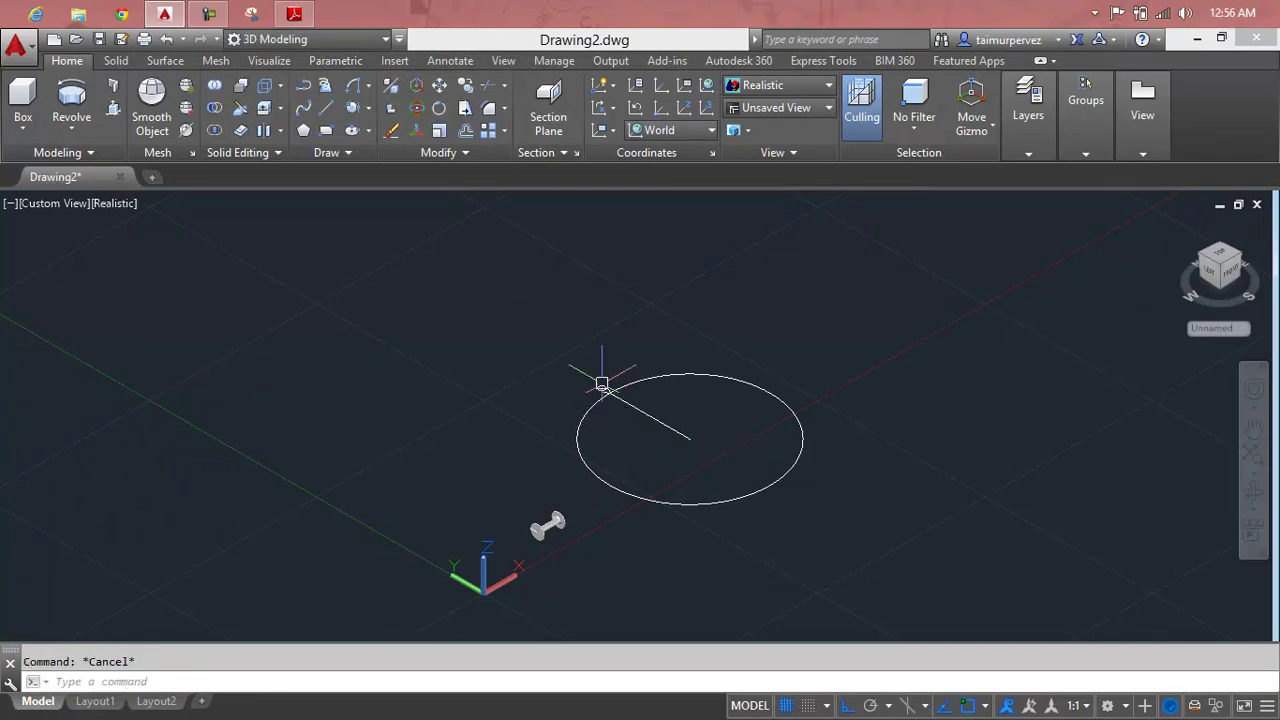
scroll(623, 434, up, 3)
scroll(677, 457, down, 2)
scroll(697, 428, up, 2)
scroll(697, 428, up, 1)
Step: Try stretching the lower-right line's endpoint to the profile corner, then cancel it
click(747, 432)
click(719, 424)
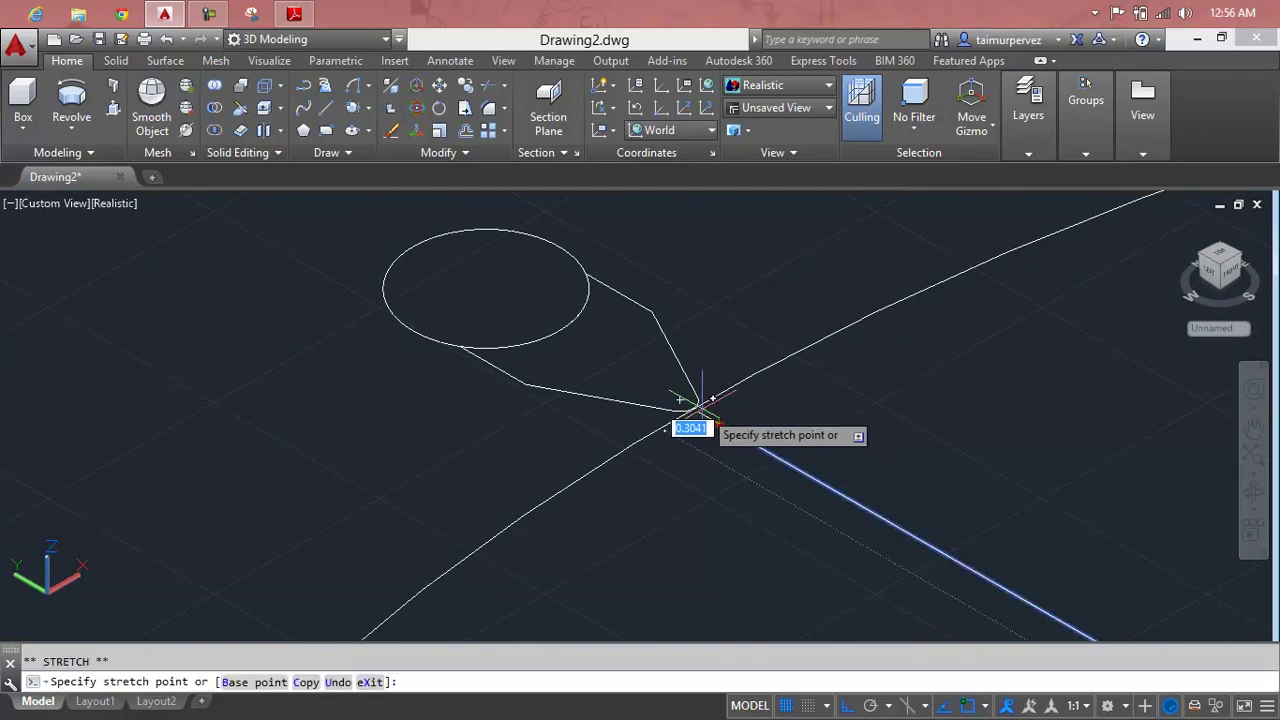
click(698, 404)
key(Escape)
scroll(720, 406, up, 1)
scroll(672, 398, up, 1)
scroll(611, 463, up, 2)
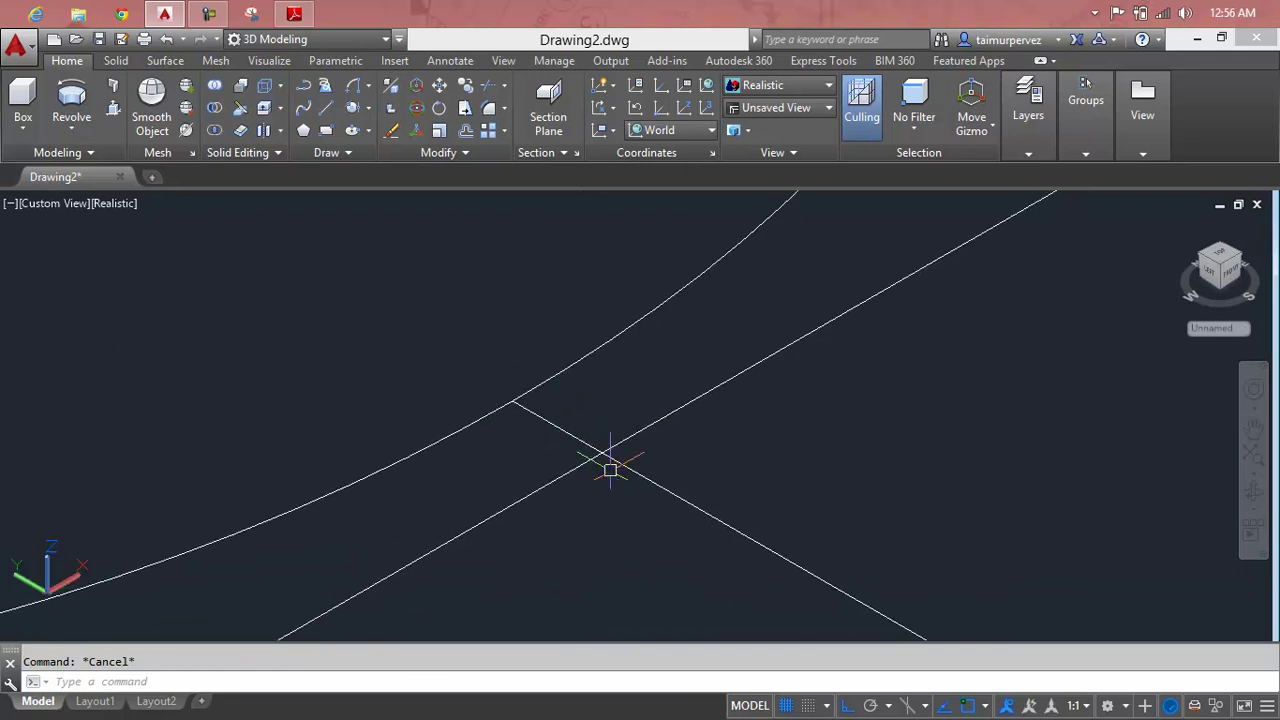
Step: Attempt to trim the crossing line pieces, then cancel the trim
text(Tr)
key(Return)
drag(603, 451, 582, 430)
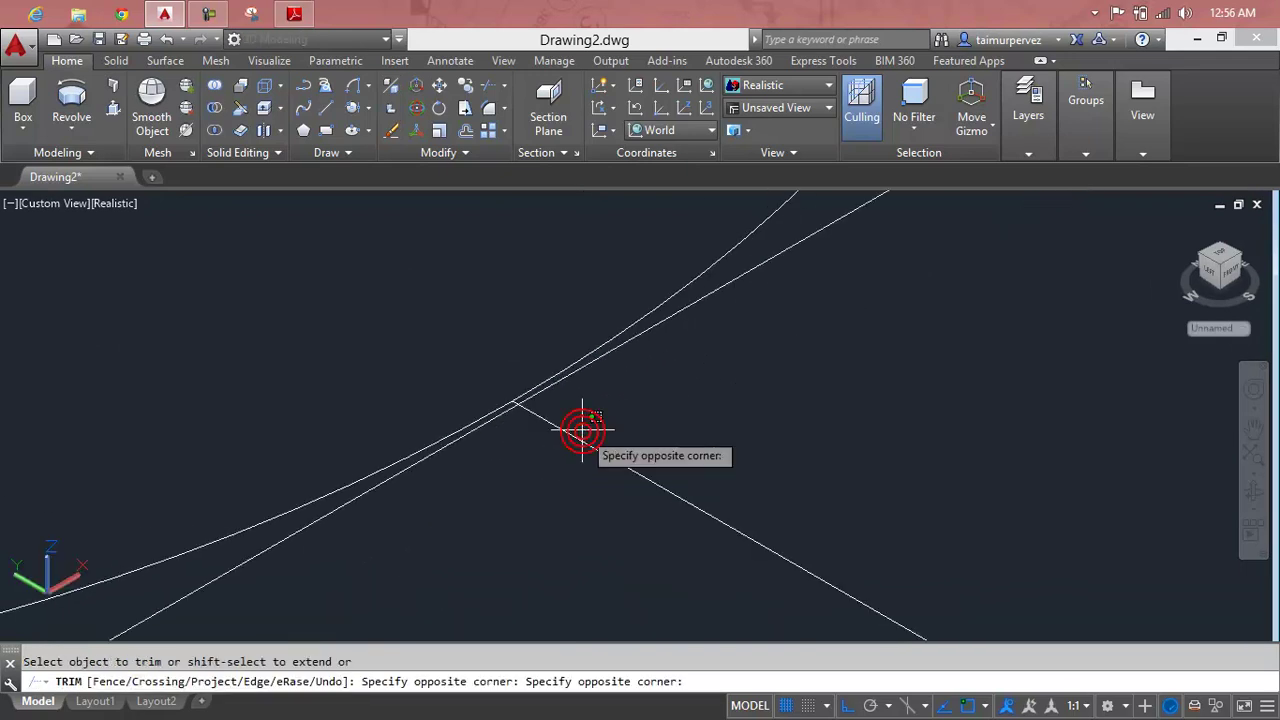
scroll(600, 436, down, 2)
scroll(645, 450, down, 2)
scroll(690, 468, down, 2)
scroll(730, 485, down, 1)
key(Escape)
scroll(745, 490, down, 3)
Step: Erase the old 29.9 circle and its radius line
click(737, 300)
click(612, 402)
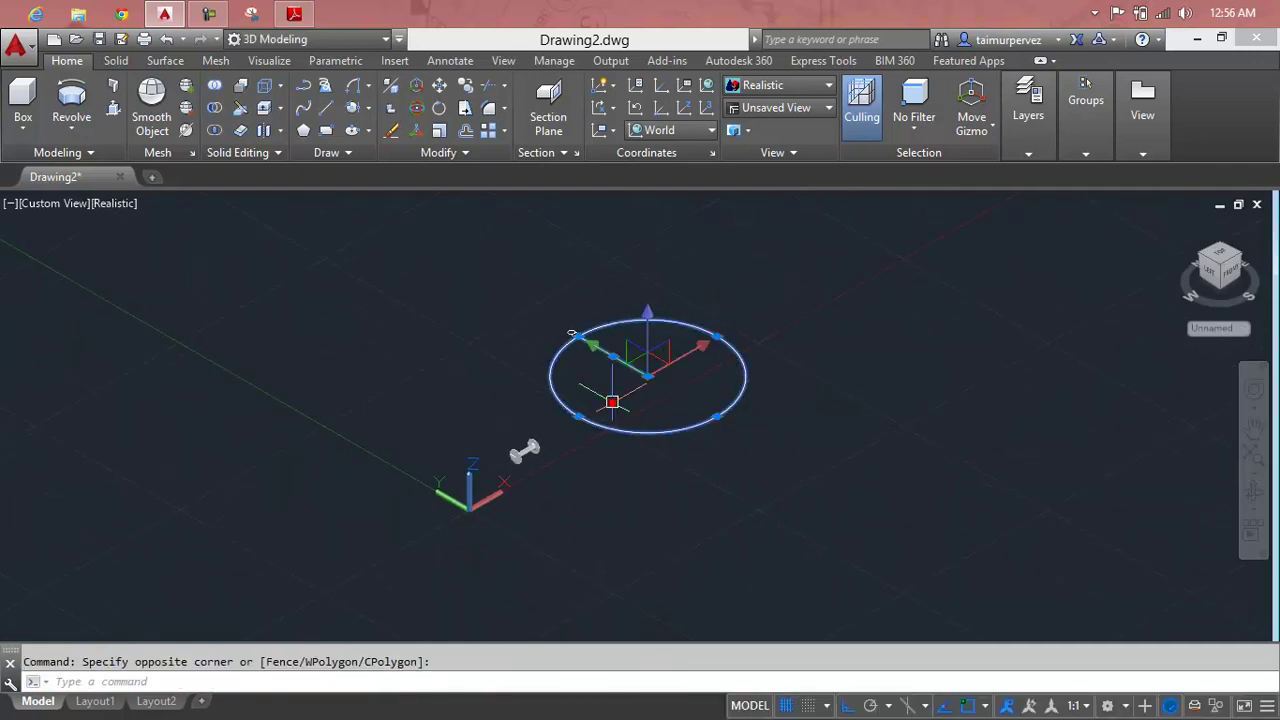
key(Delete)
shift+middle_drag(572, 333, 491, 325)
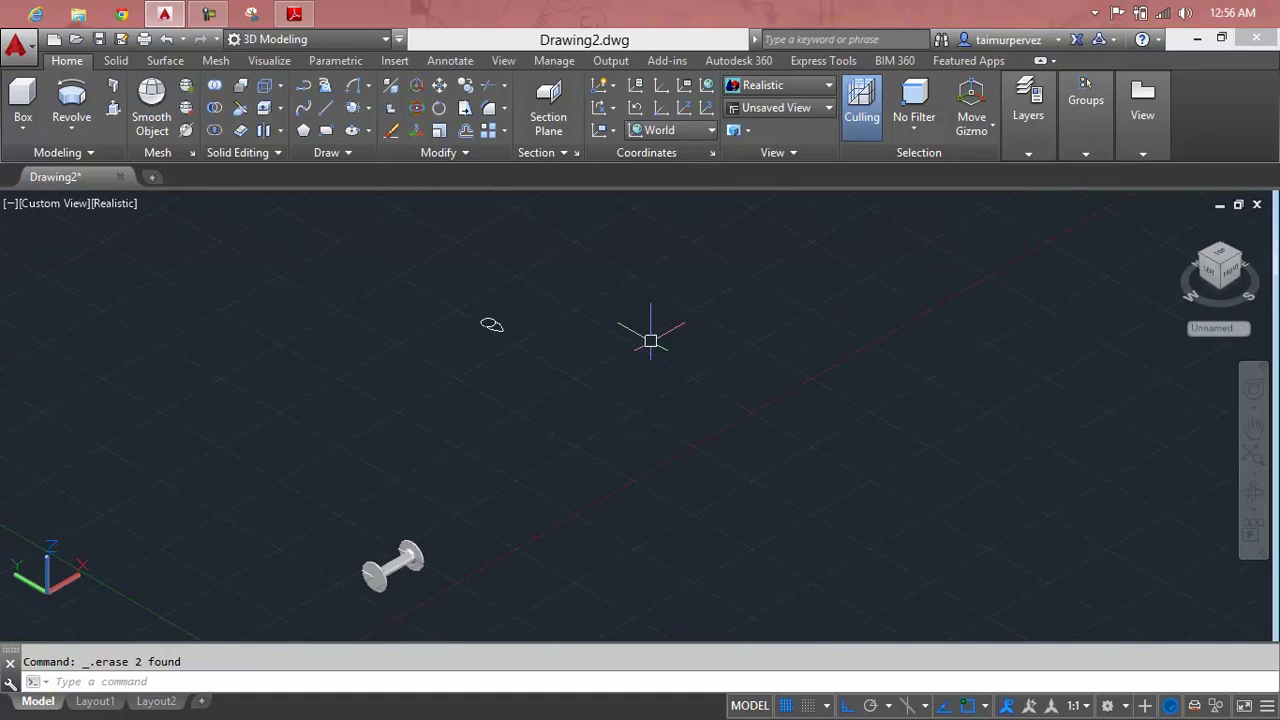
Step: Draw a new 29.5-radius circle, then check the lesson PDF instructions
text(c)
key(Return)
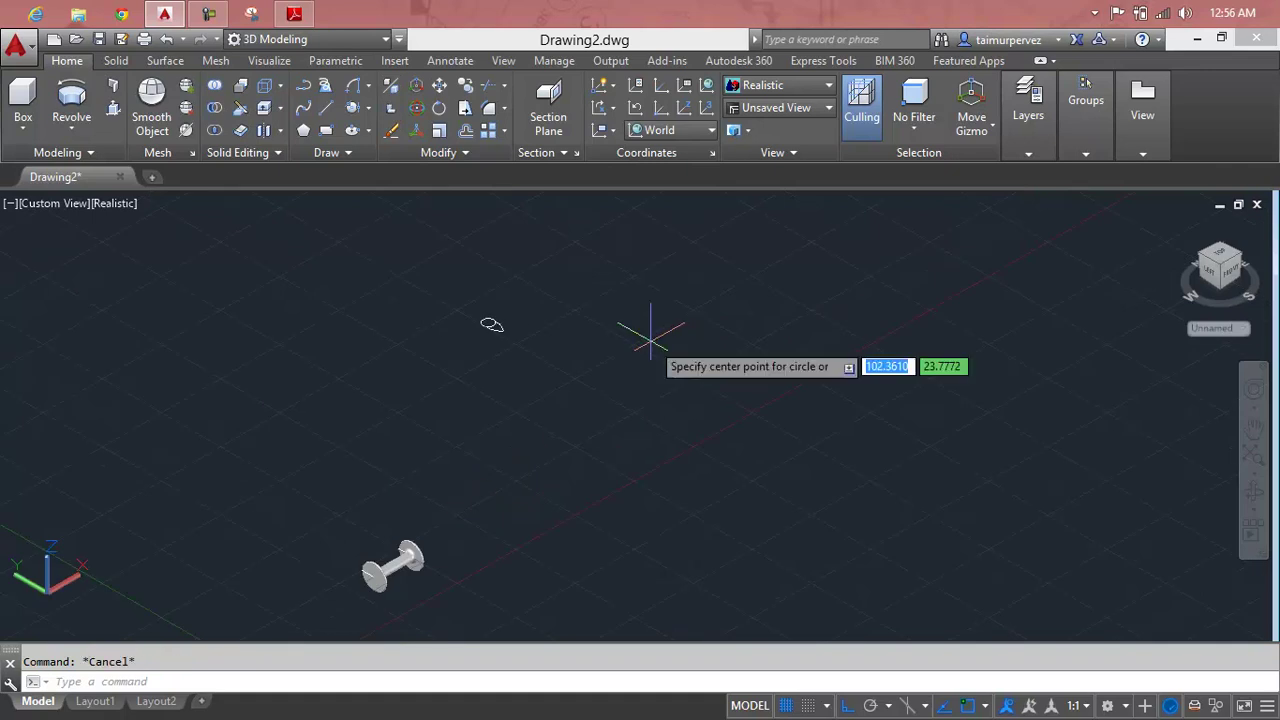
click(682, 412)
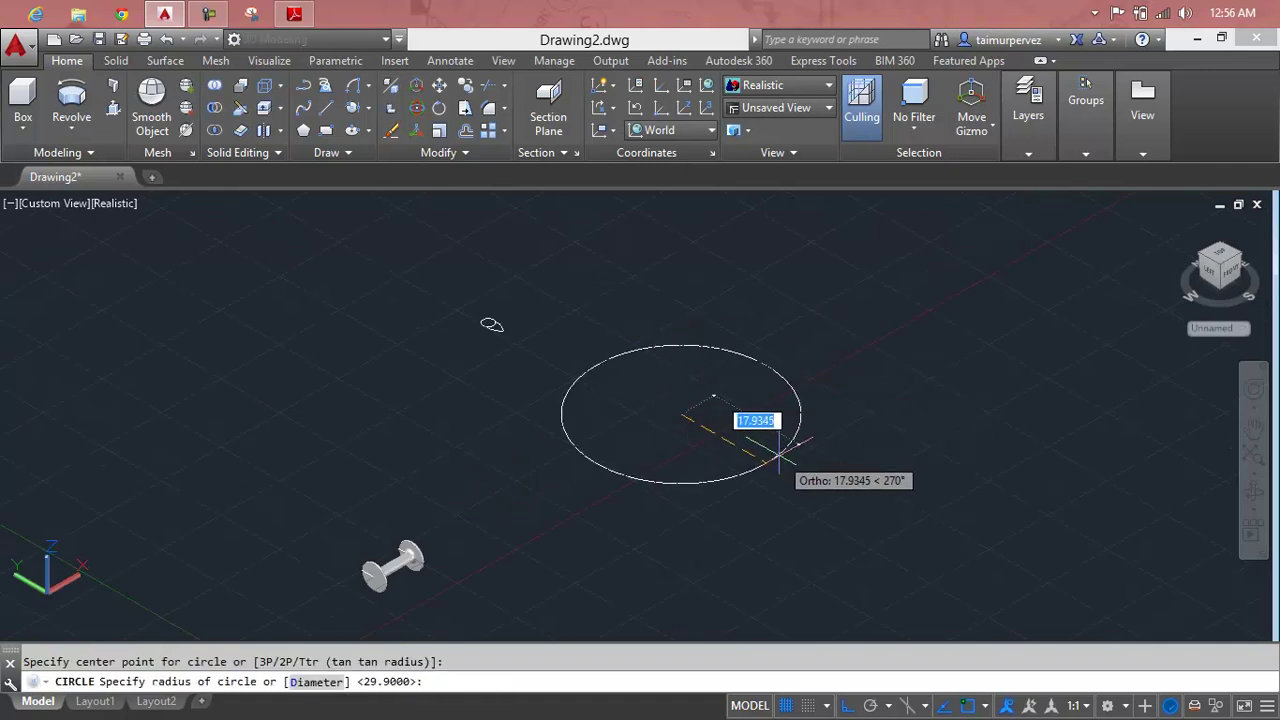
text(29.5)
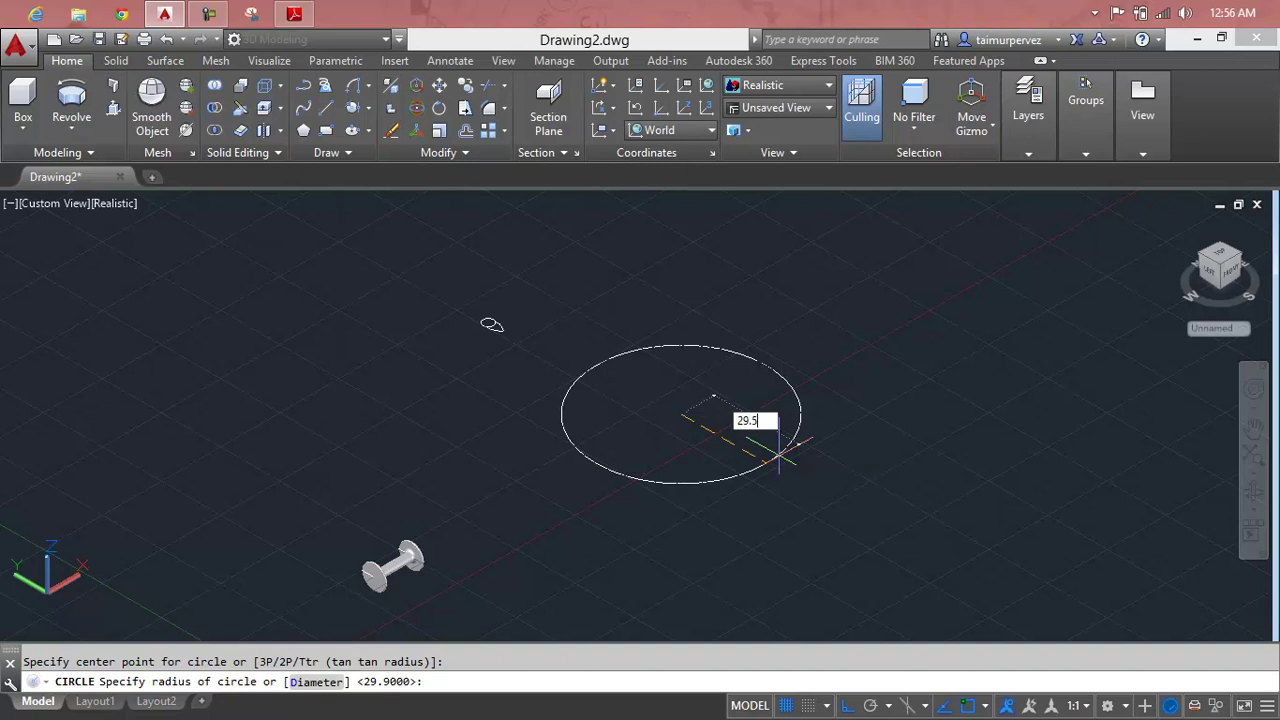
key(Return)
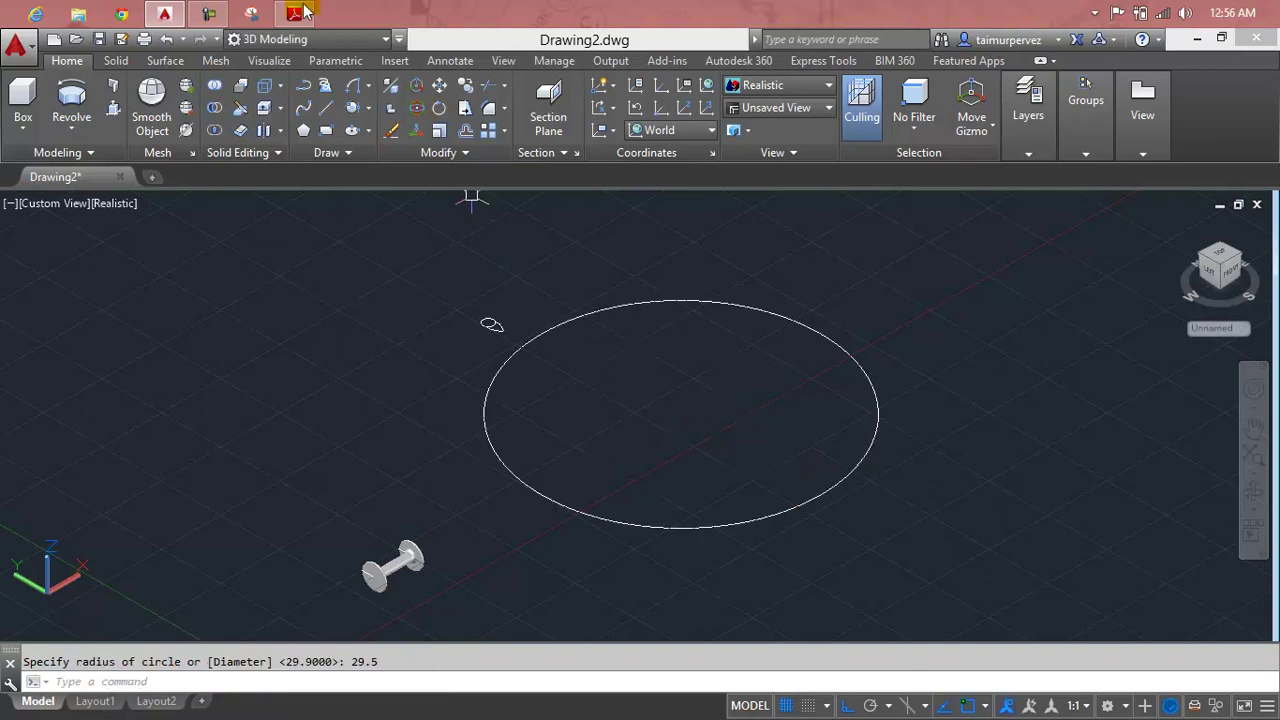
click(300, 12)
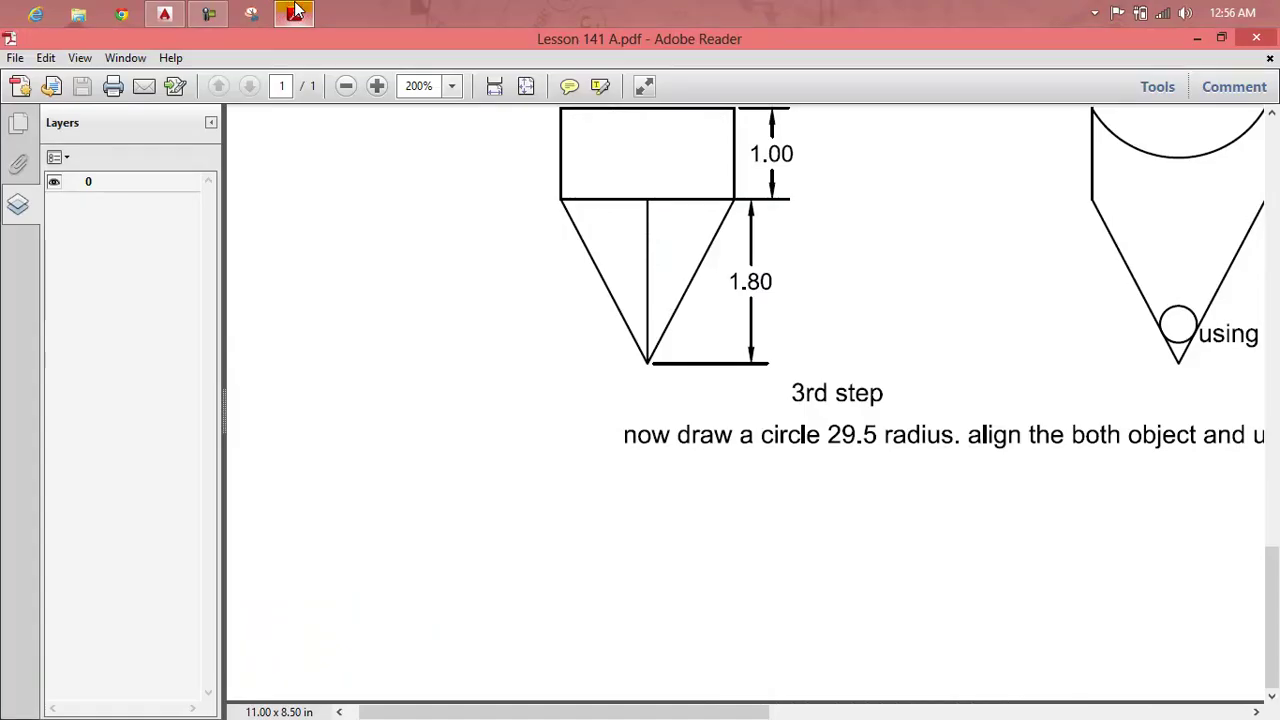
click(296, 12)
scroll(537, 360, up, 2)
Step: Draw a 29.5-long guide line from the circle's centre
scroll(521, 432, up, 2)
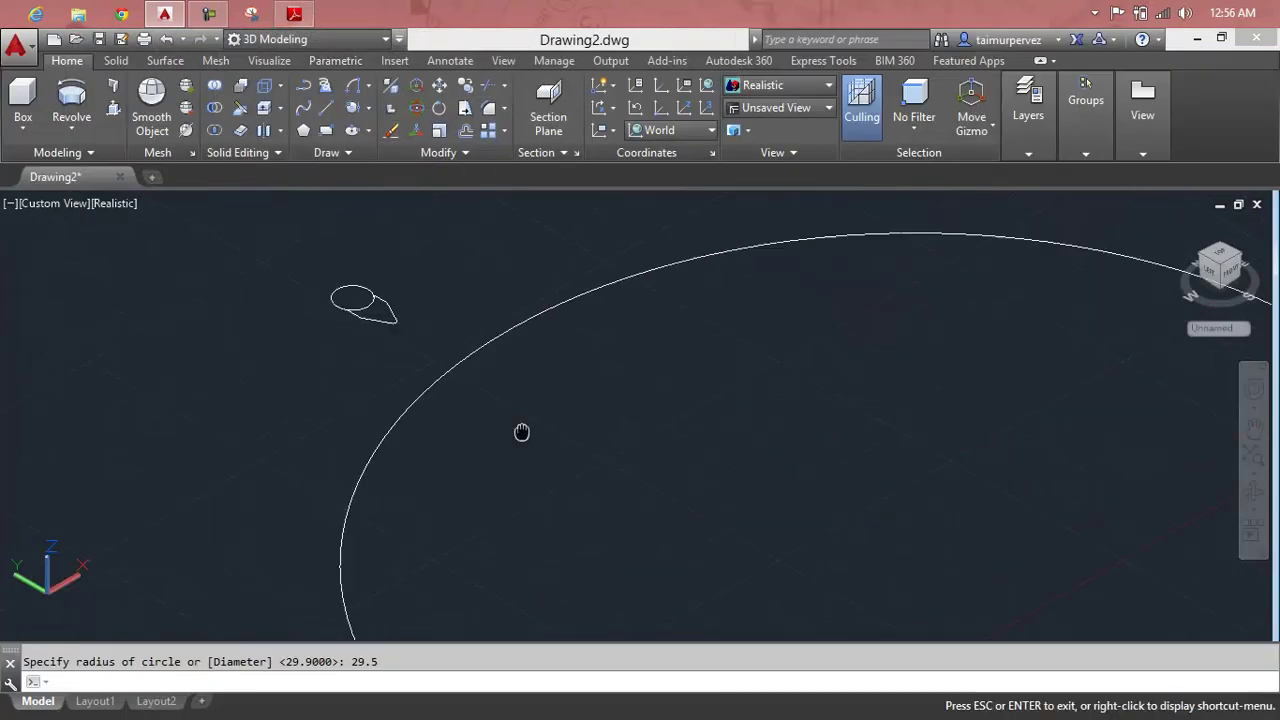
middle_click(521, 432)
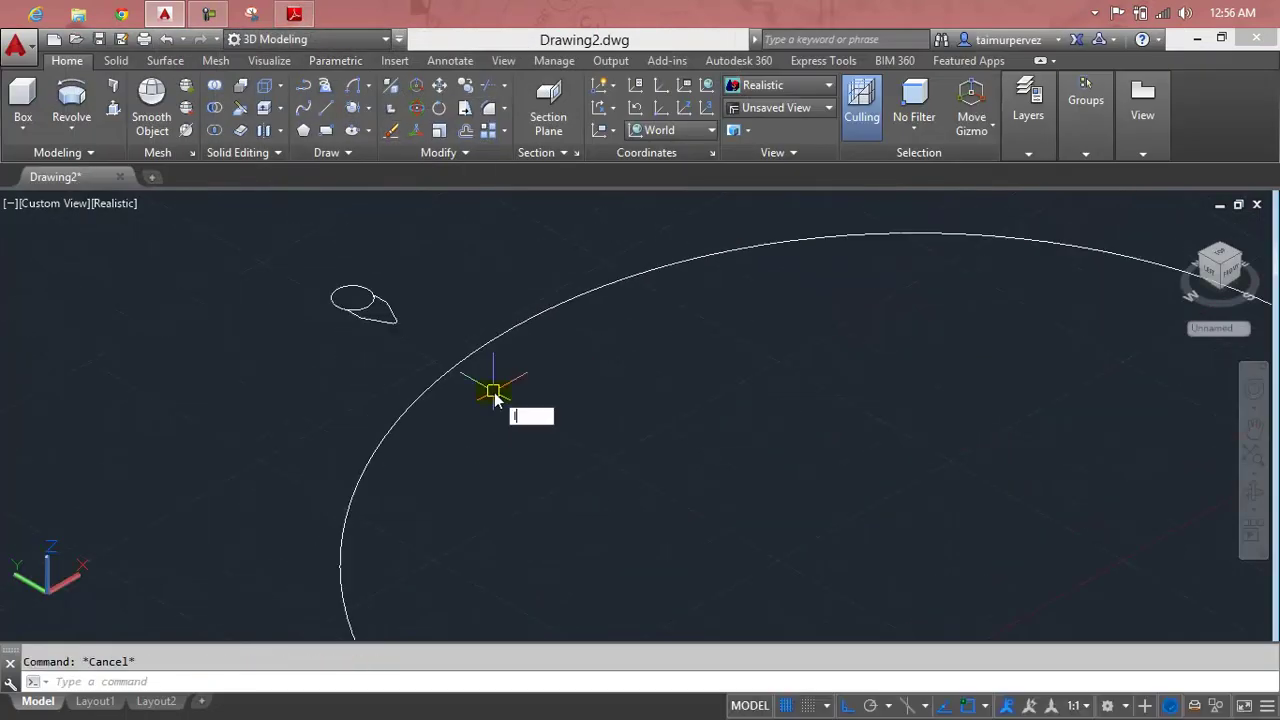
text(l)
key(Return)
scroll(493, 395, down, 5)
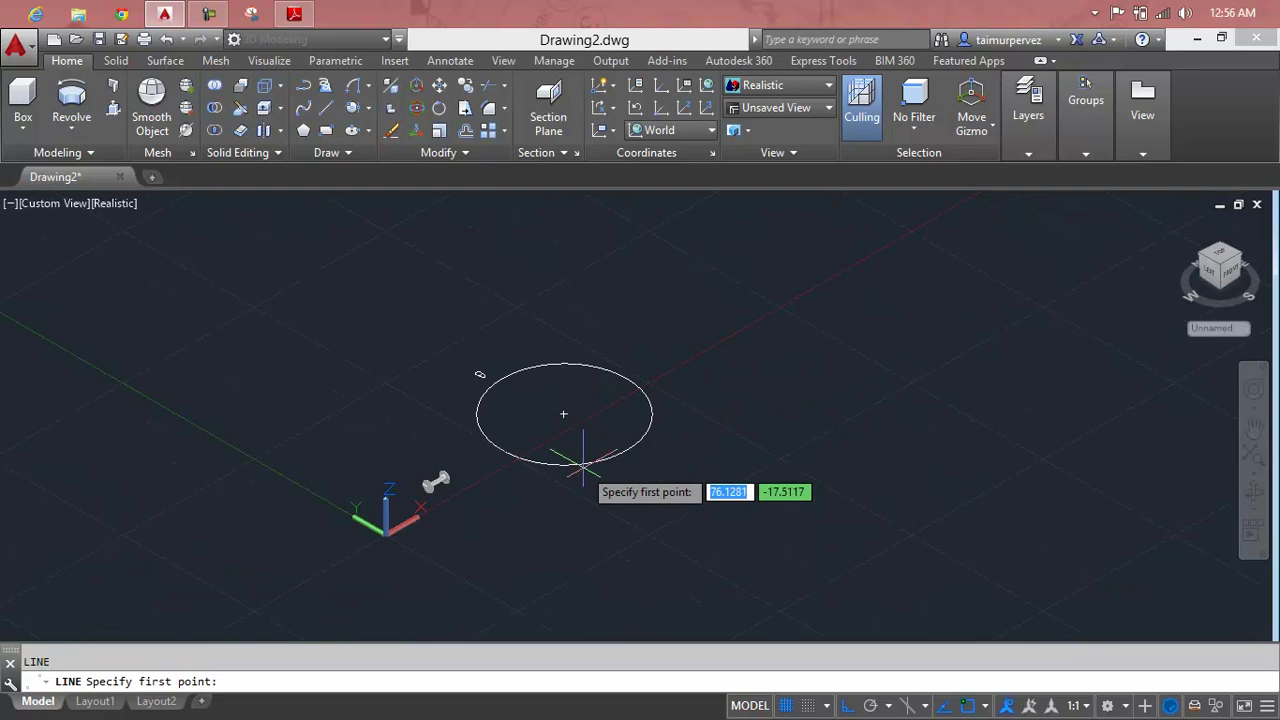
click(563, 413)
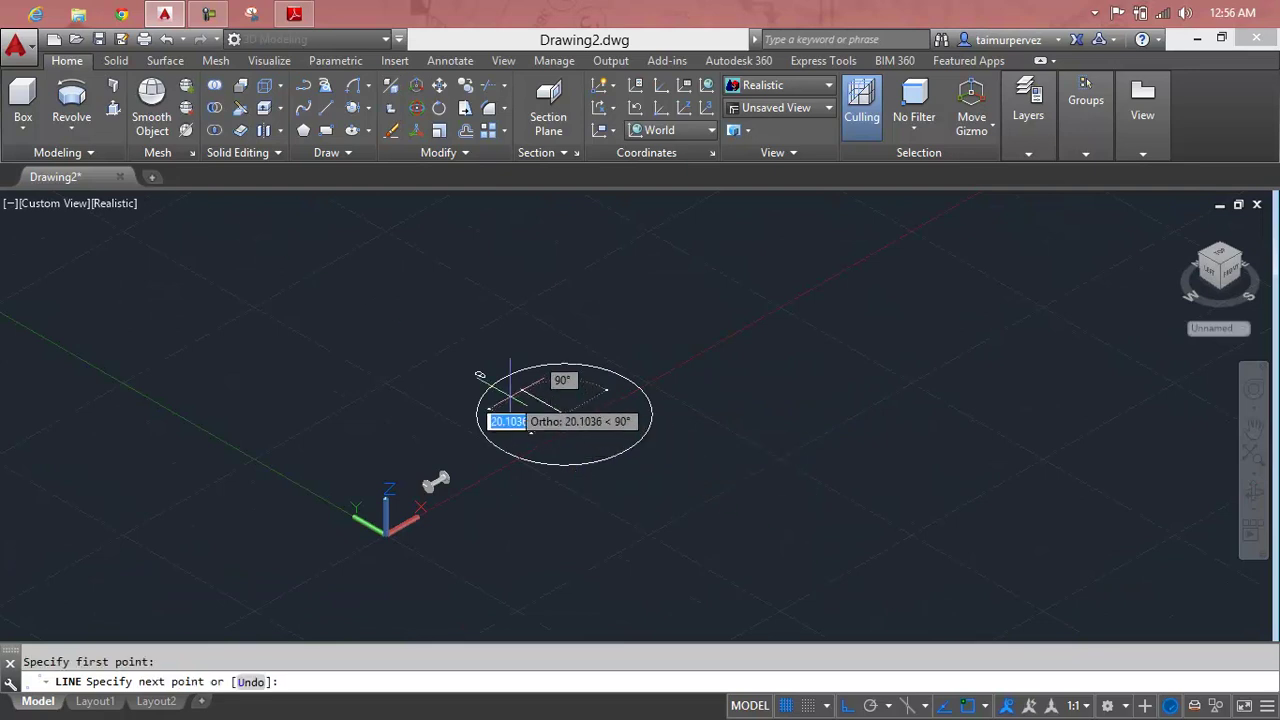
text(29.)
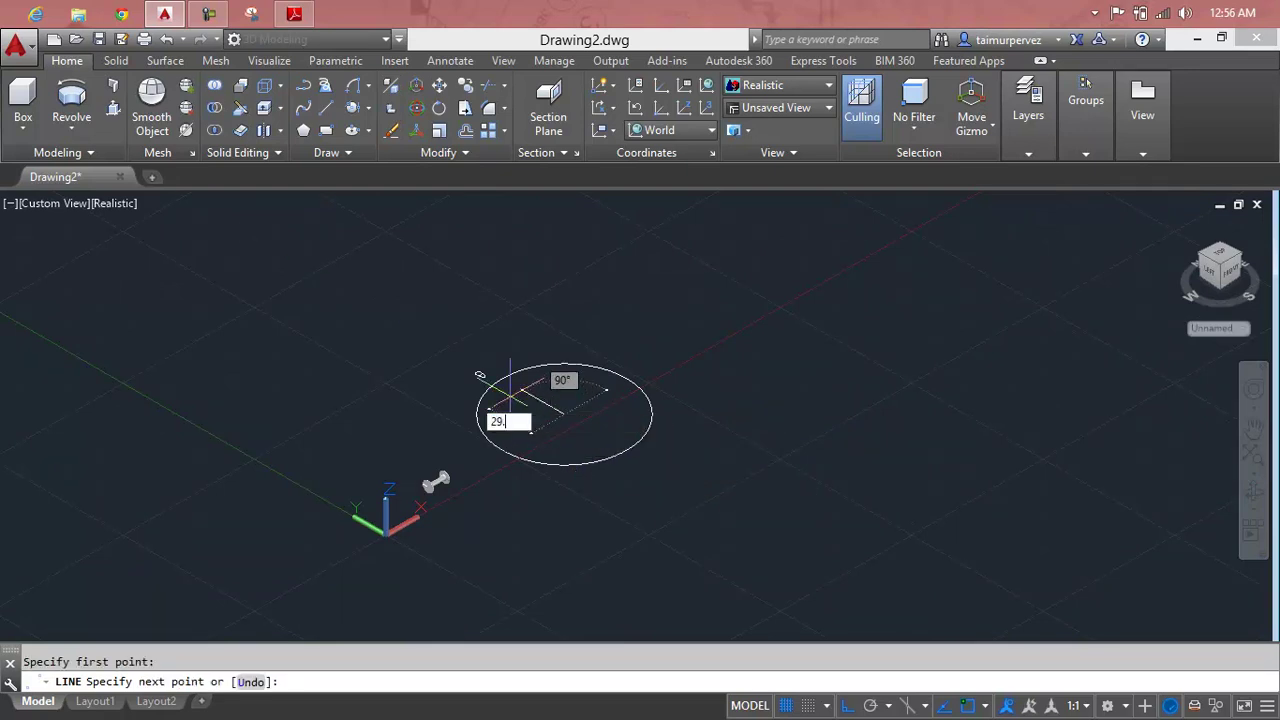
text(5)
key(Return)
key(Escape)
scroll(500, 393, up, 2)
scroll(500, 393, up, 2)
scroll(491, 366, up, 2)
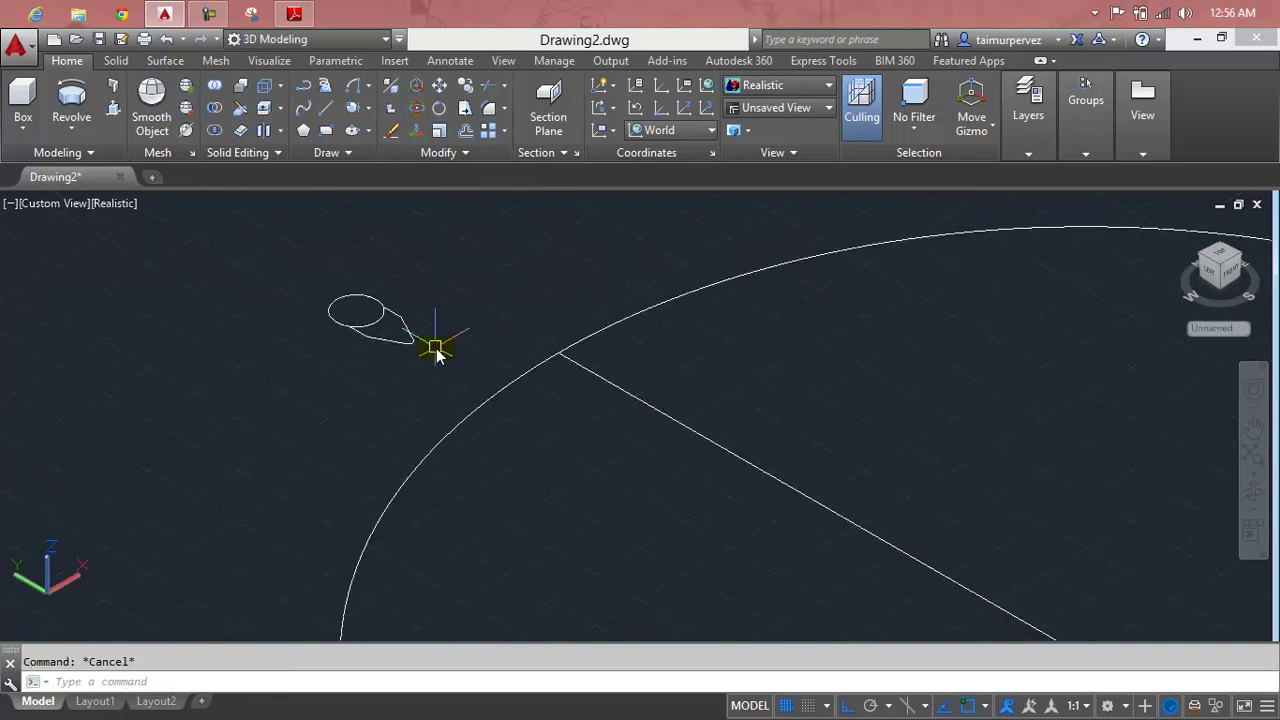
Step: Move the tire profile so its tip lands where the guide line meets the circle
text(m)
key(Return)
click(454, 272)
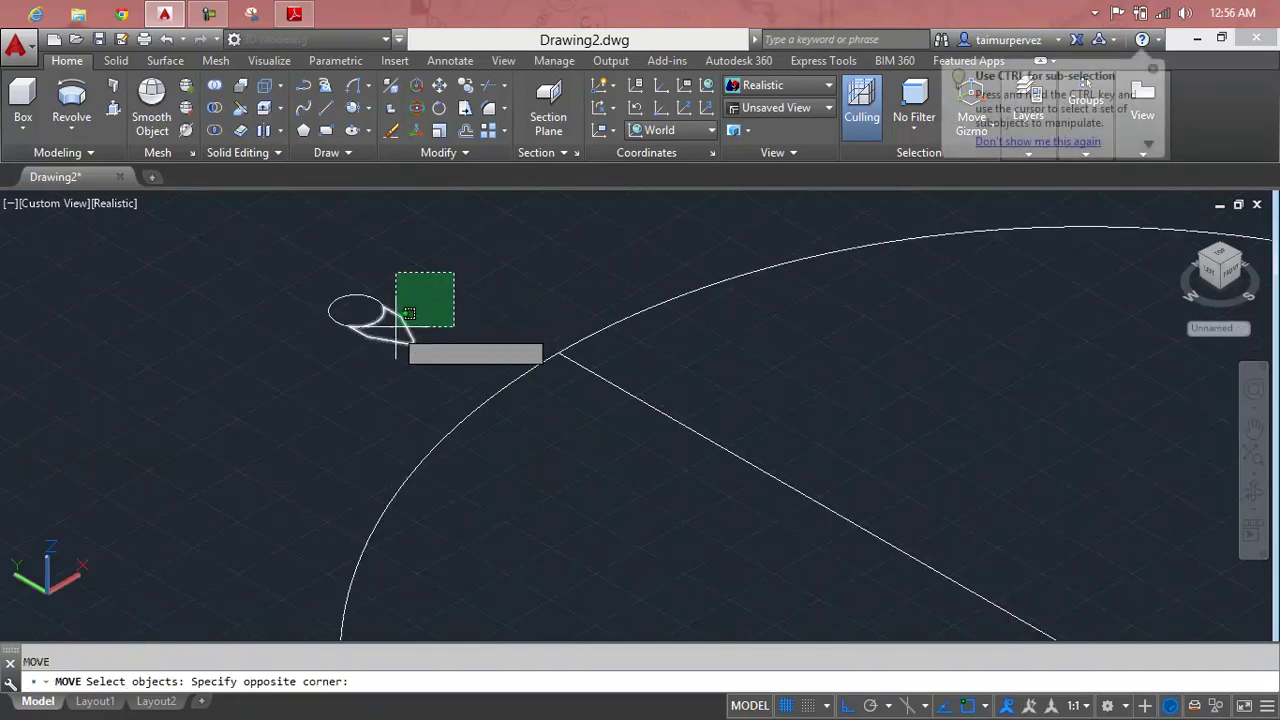
click(318, 362)
scroll(414, 340, up, 5)
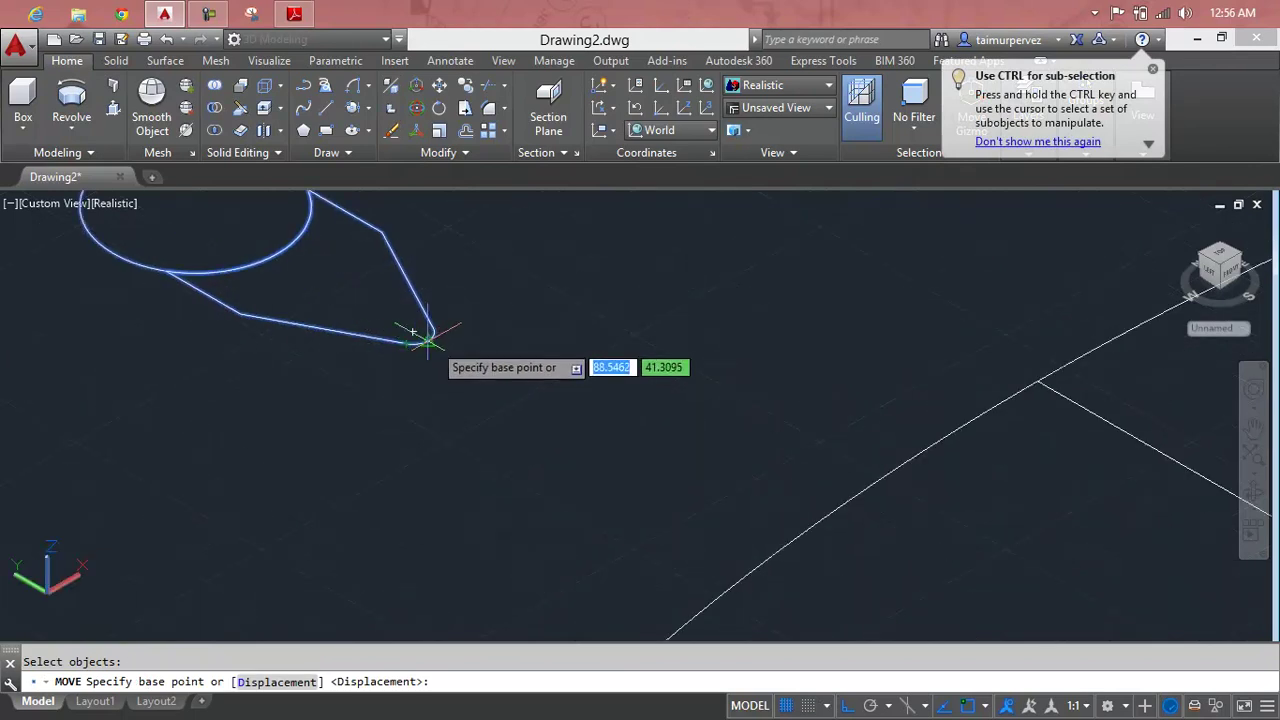
click(427, 340)
scroll(614, 334, down, 5)
middle_drag(614, 334, 545, 343)
scroll(545, 343, up, 3)
scroll(586, 354, up, 3)
scroll(680, 400, up, 2)
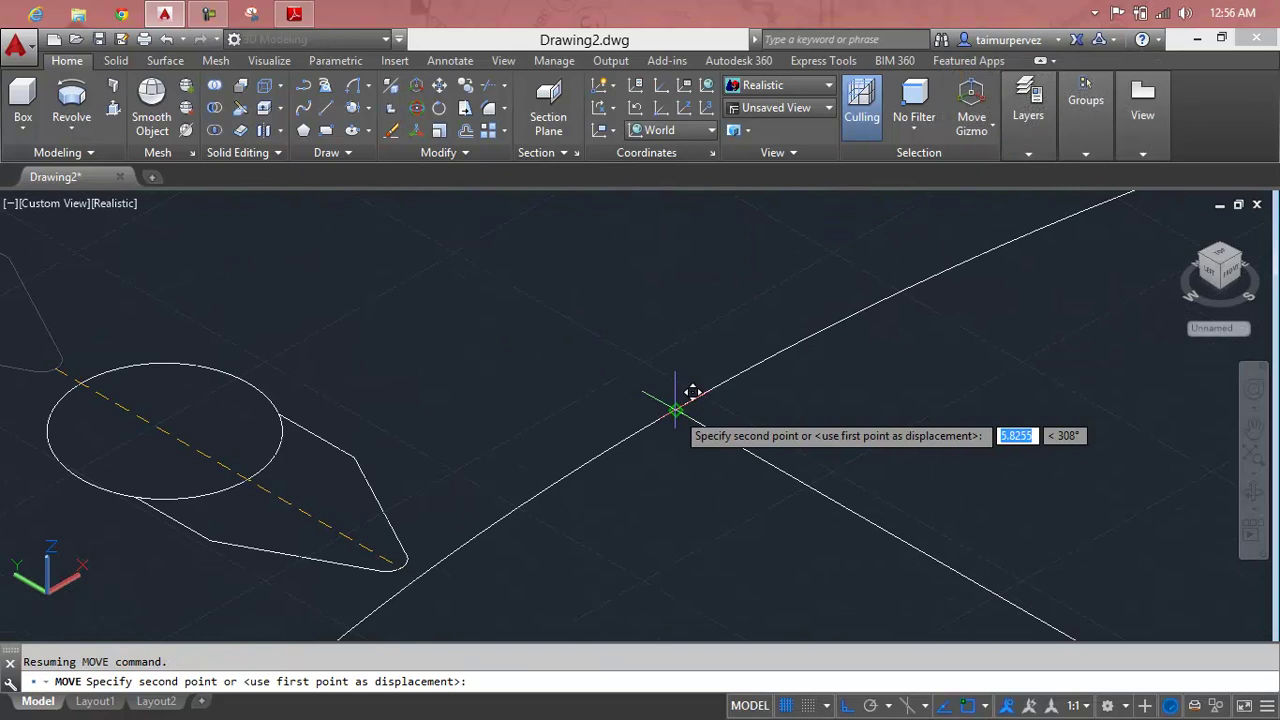
click(675, 408)
scroll(675, 406, up, 3)
scroll(675, 405, up, 2)
scroll(680, 415, up, 1)
Step: Delete the guide line and clear the current command
click(711, 462)
key(Delete)
scroll(708, 451, down, 2)
scroll(663, 430, down, 2)
key(Escape)
scroll(668, 390, up, 5)
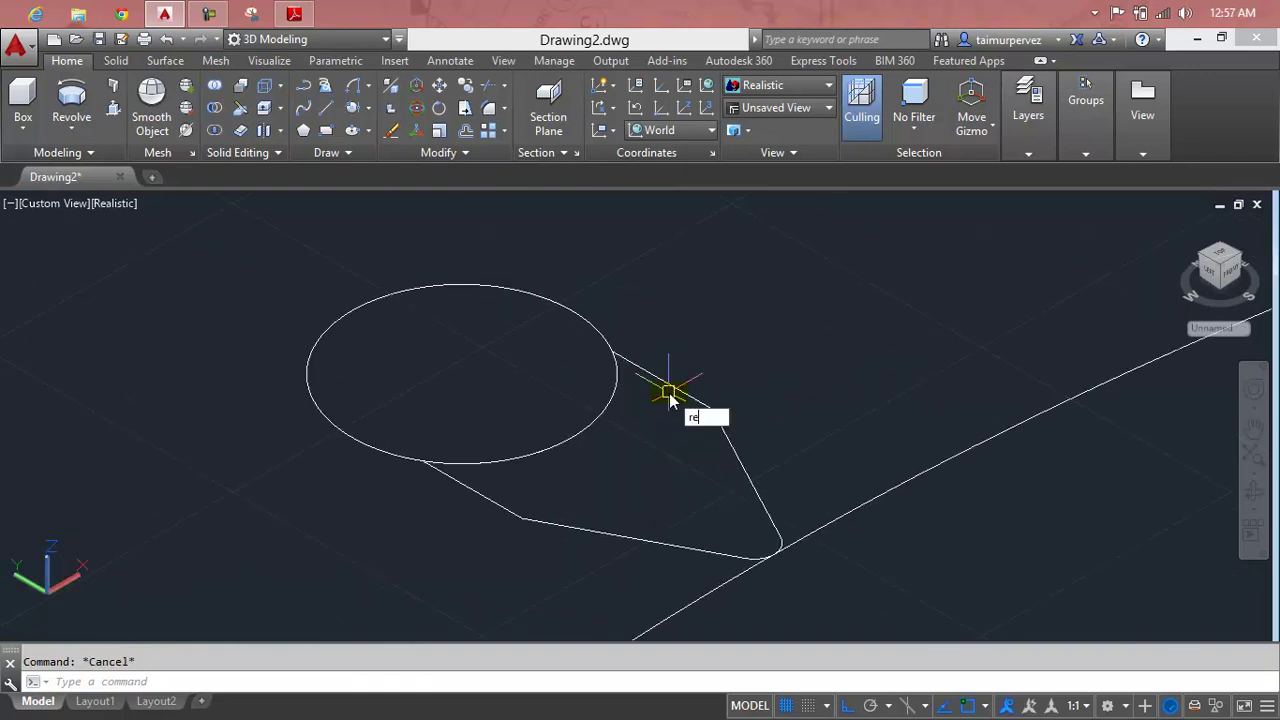
Step: Convert the profile's two closed shapes into regions
text(g)
key(Return)
click(639, 309)
click(568, 352)
key(Return)
scroll(610, 370, down, 2)
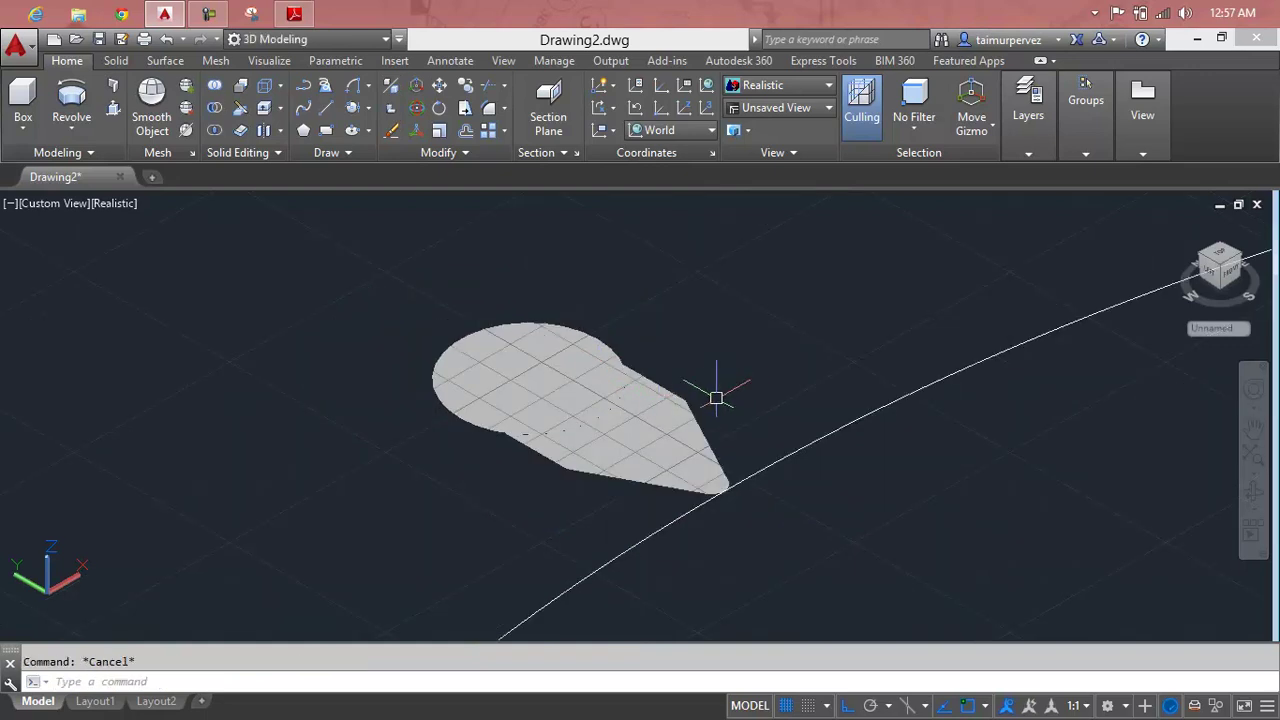
Step: Turn off the drawing grid with F7 and zoom in on the profile
key(F7)
scroll(706, 480, up, 2)
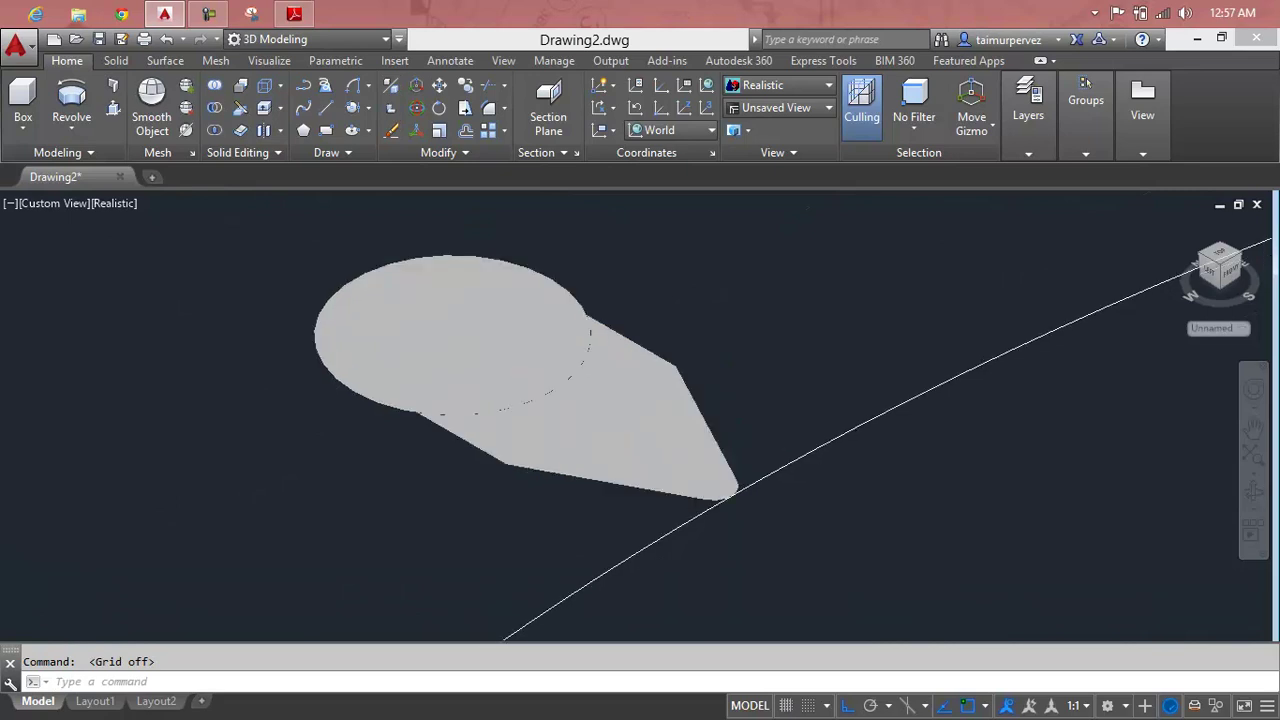
scroll(706, 480, up, 1)
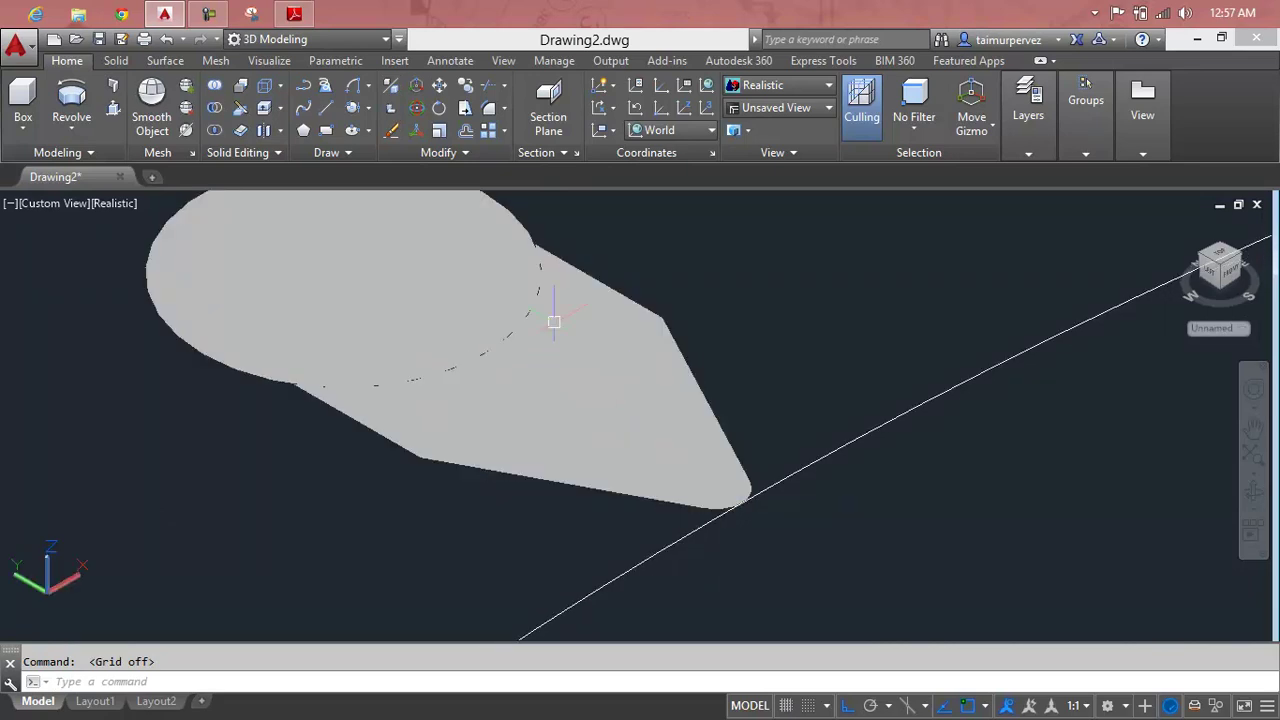
Step: Rotate the tire profile regions 90° about the gizmo axis so they stand upright on the rim
scroll(460, 226, down, 4)
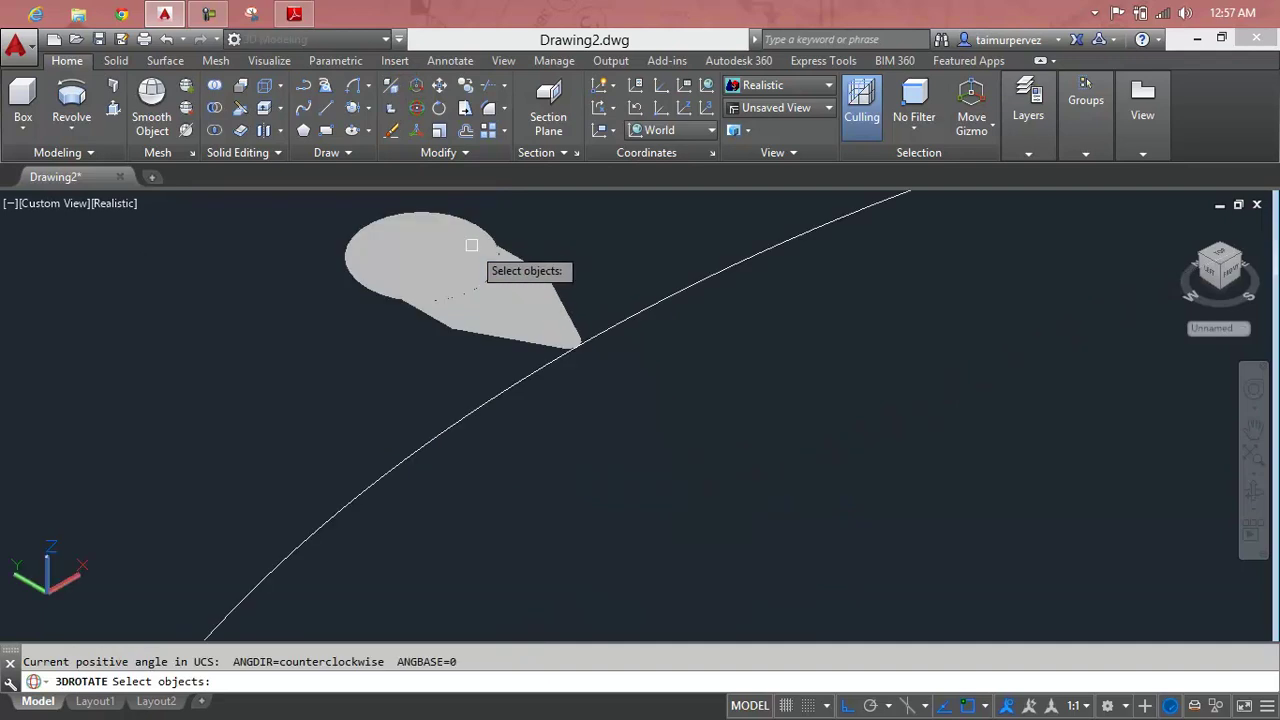
click(558, 209)
click(417, 335)
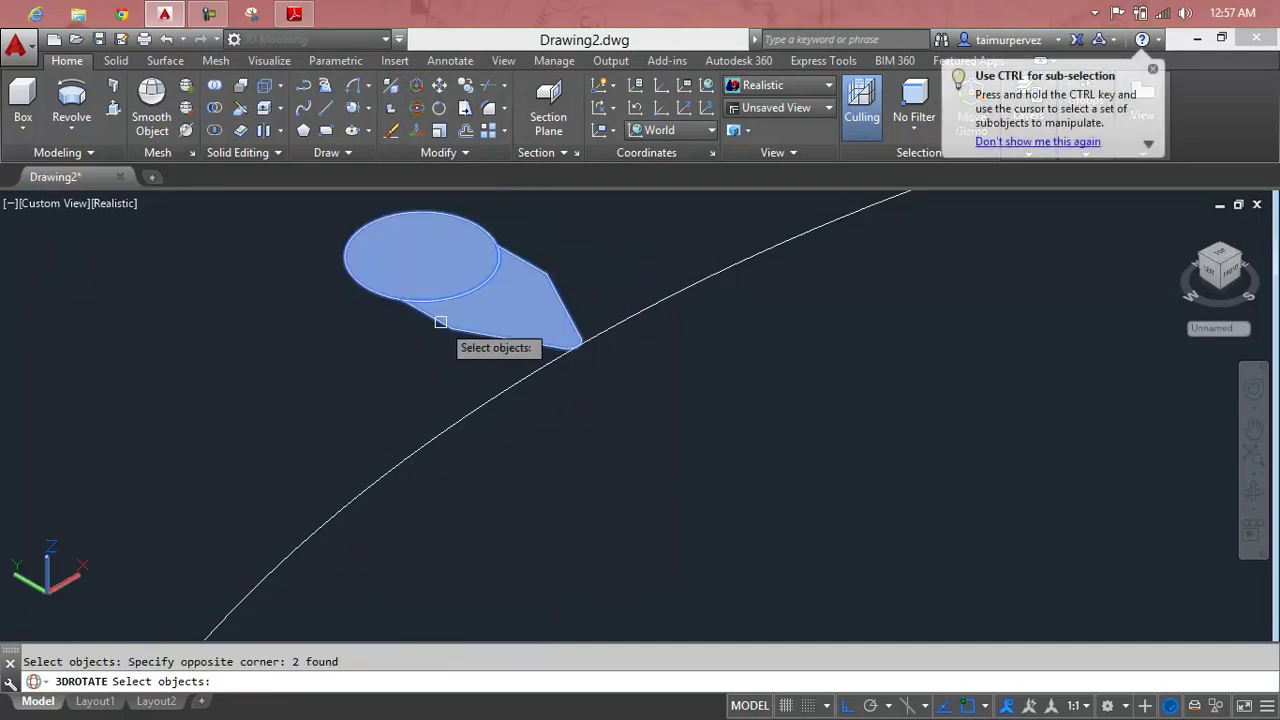
key(Return)
scroll(455, 290, up, 5)
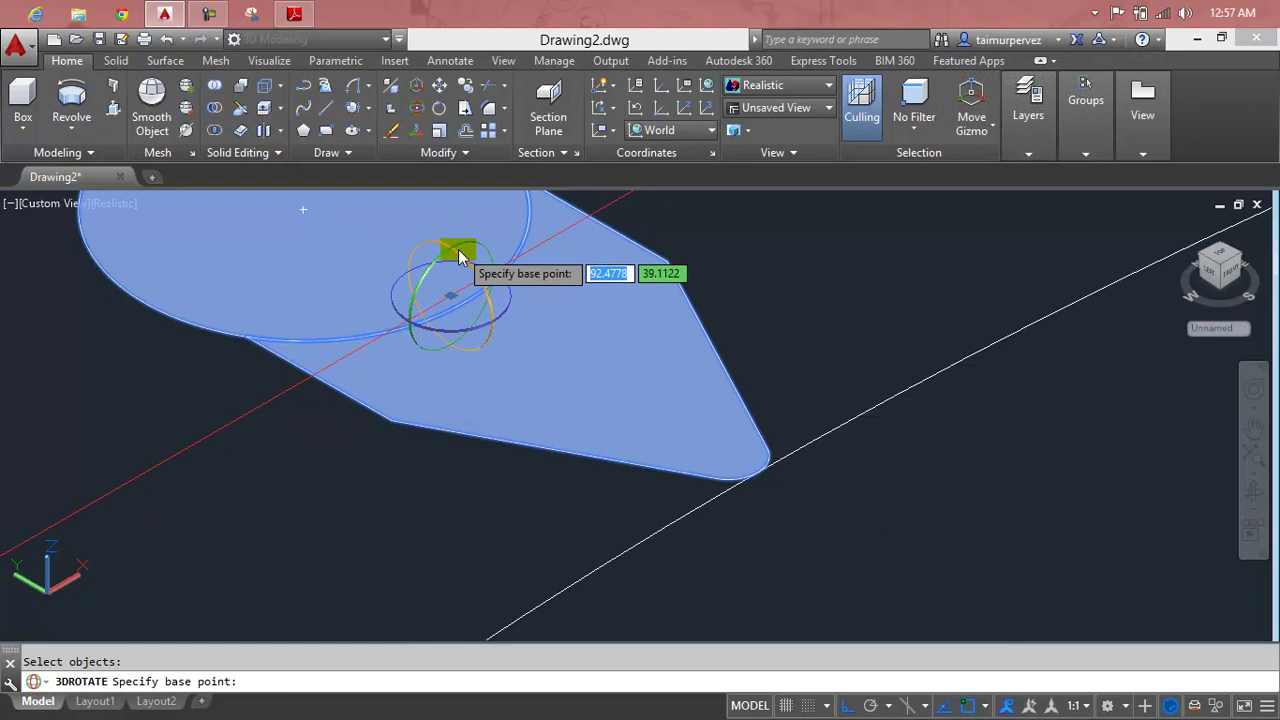
click(446, 262)
click(422, 270)
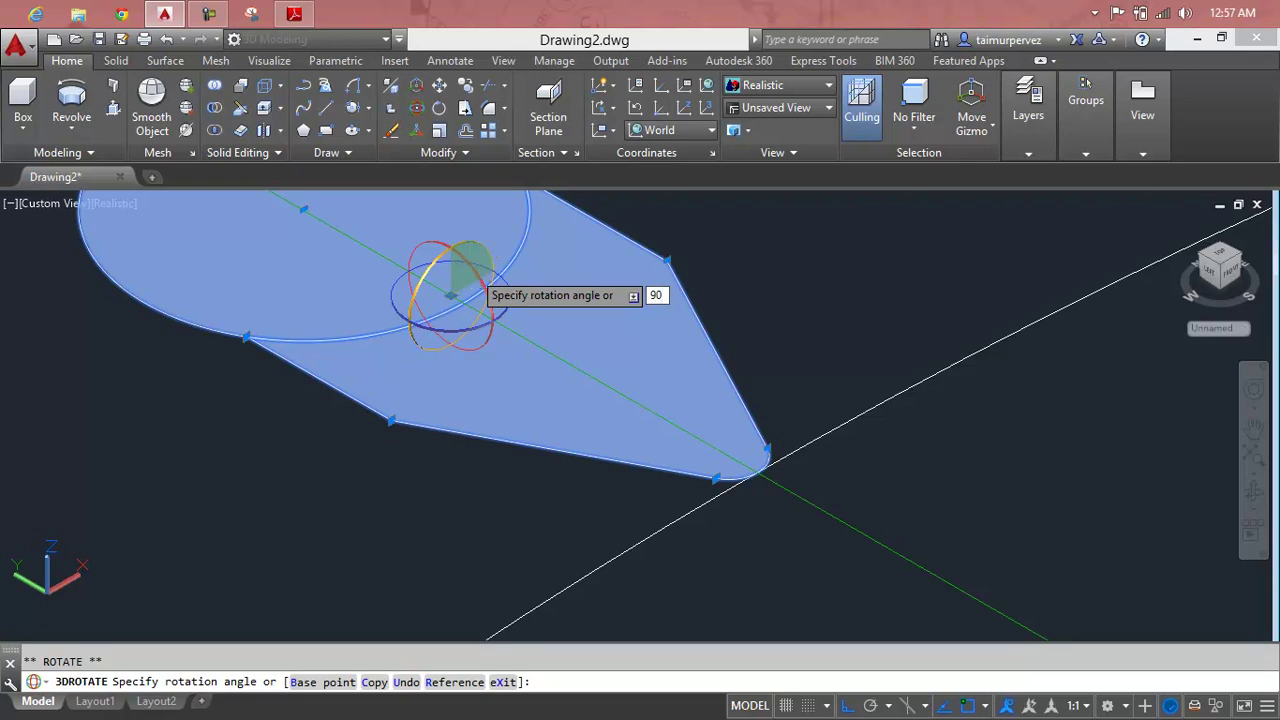
key(Return)
key(Escape)
scroll(486, 320, down, 5)
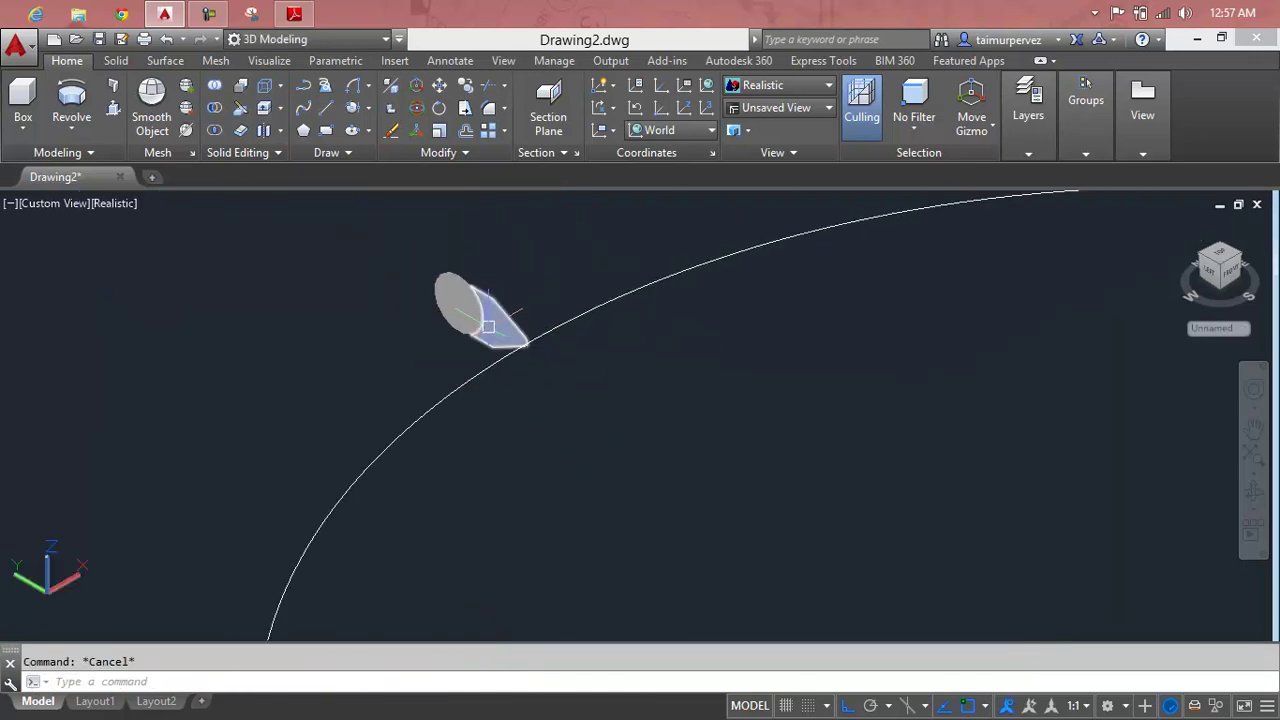
scroll(510, 330, down, 3)
scroll(490, 323, up, 2)
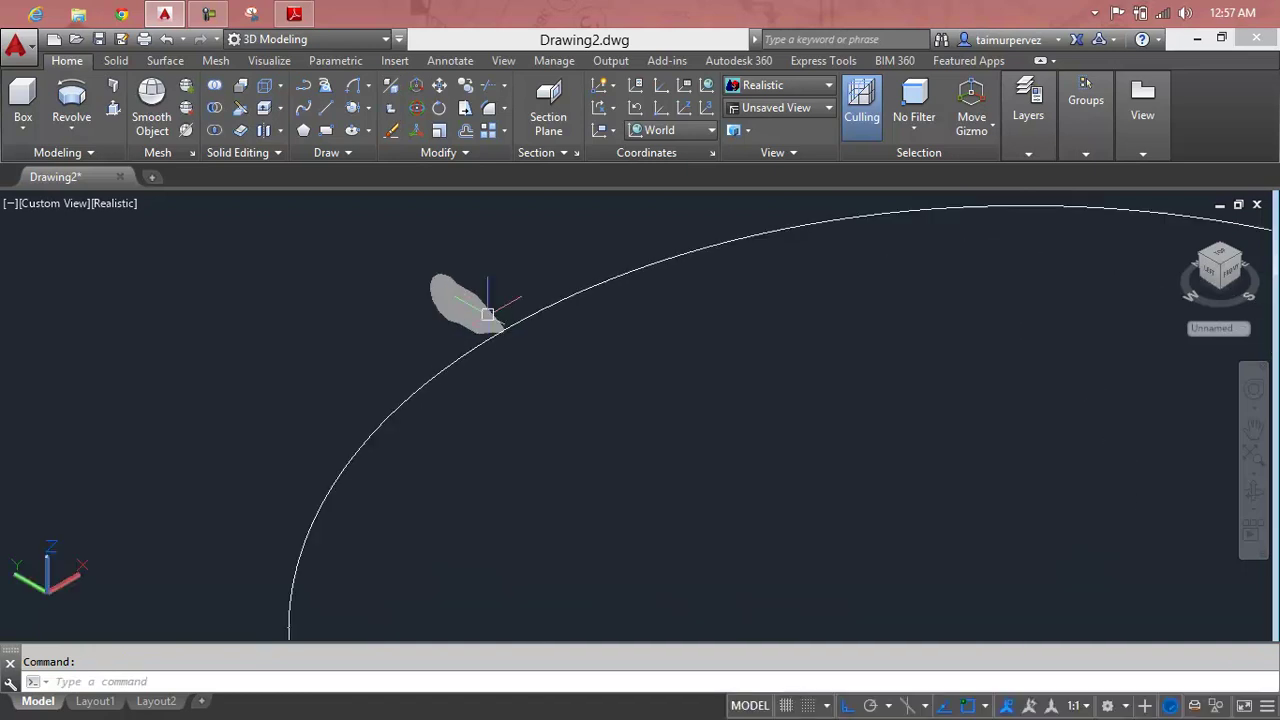
scroll(490, 322, up, 2)
text(sw)
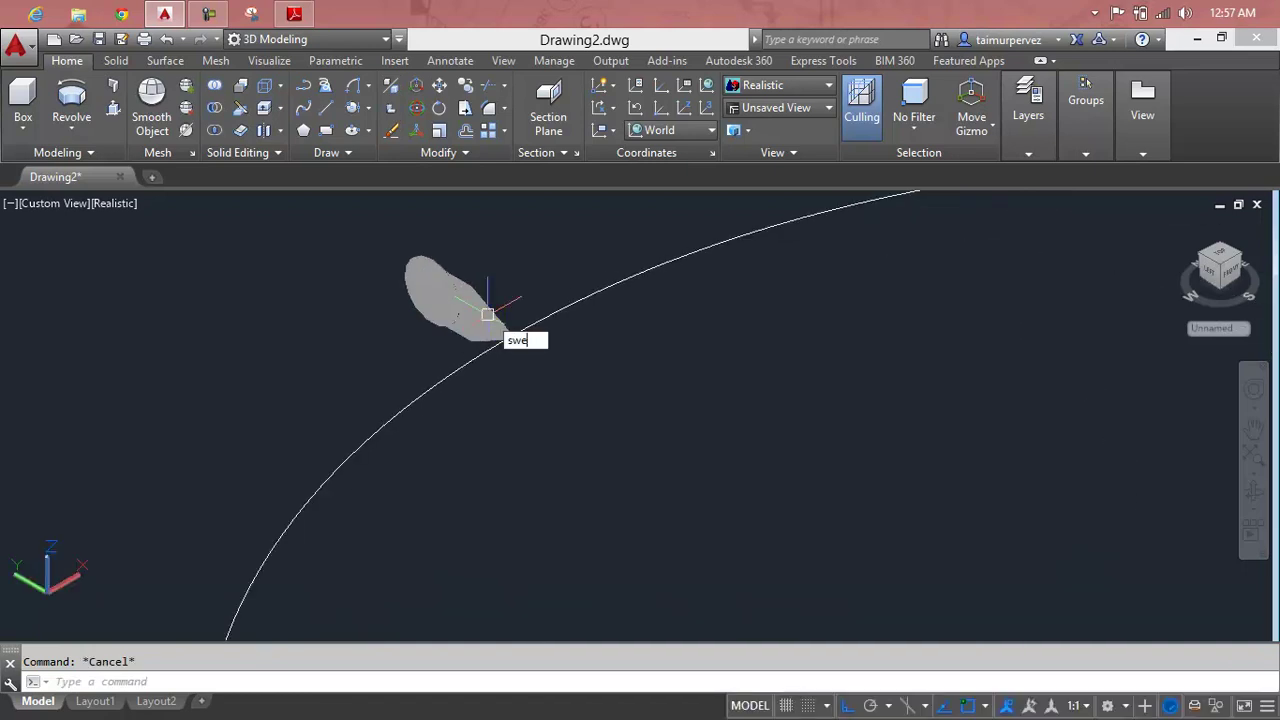
Step: Sweep the profile region along the 29.5-radius circle to create the tire ring solid
text(e)
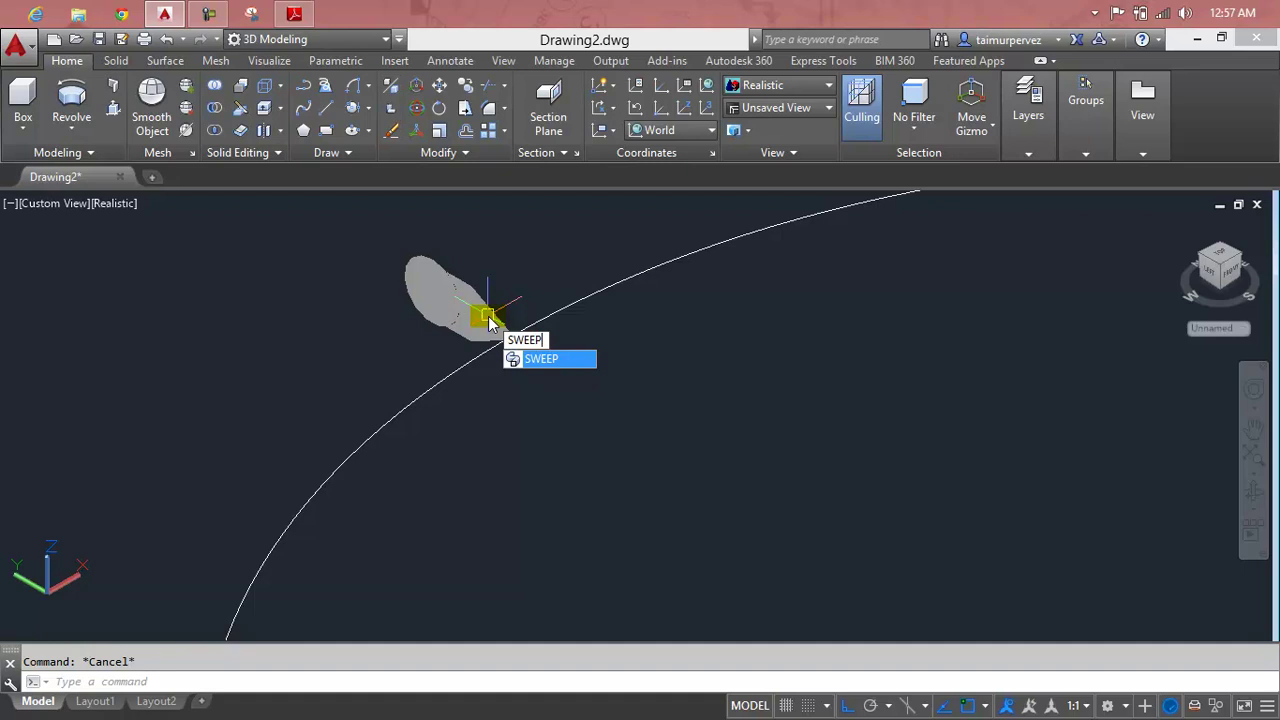
key(Return)
click(472, 305)
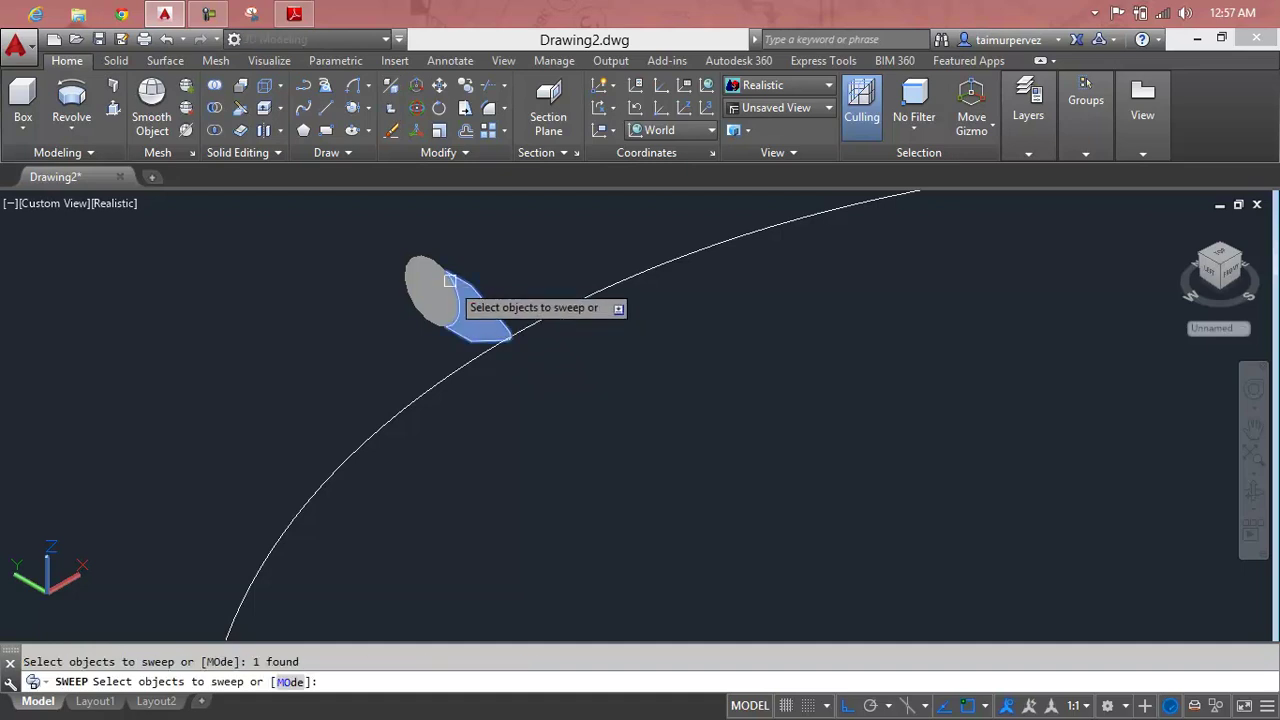
click(440, 268)
key(Return)
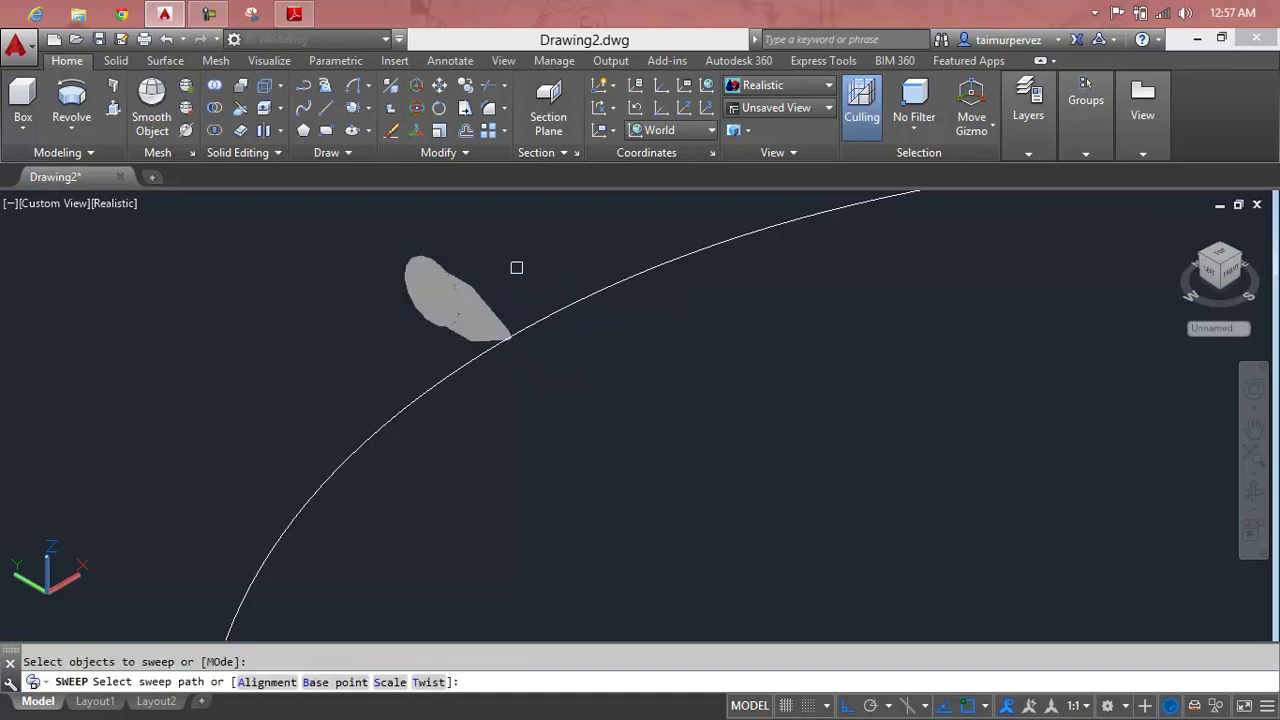
click(551, 308)
scroll(553, 312, down, 3)
scroll(566, 341, down, 5)
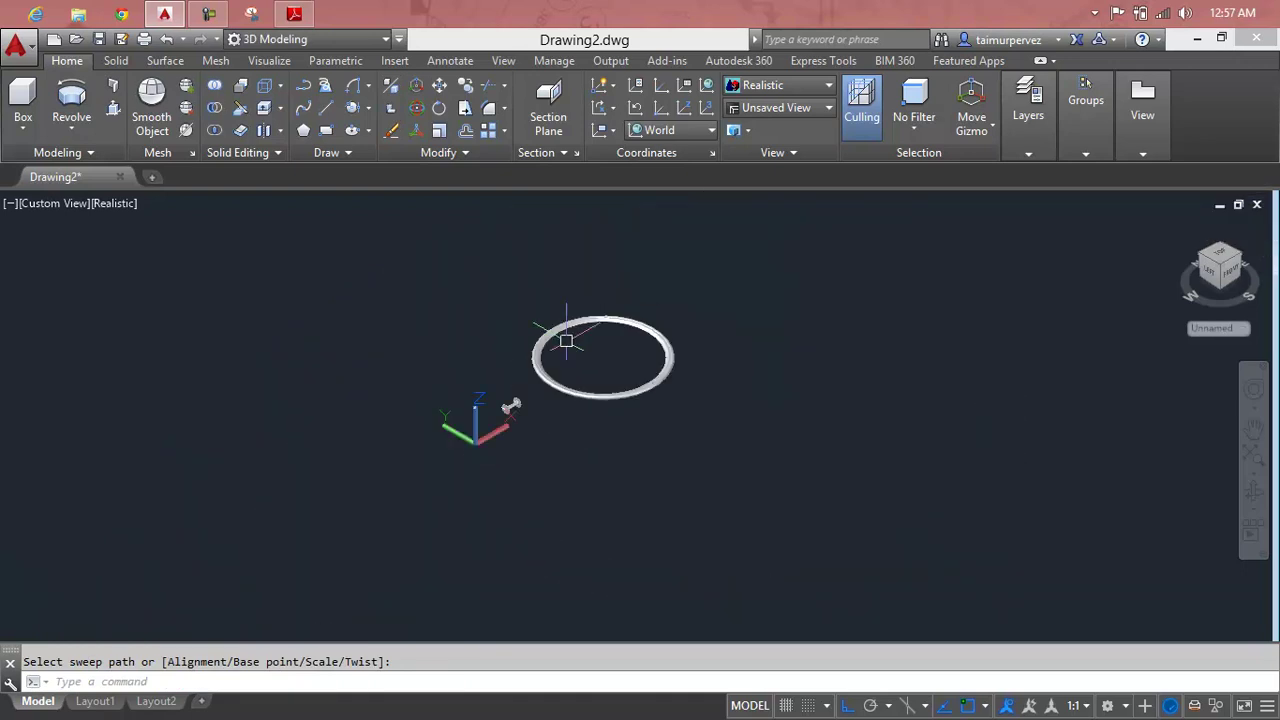
scroll(560, 387, up, 5)
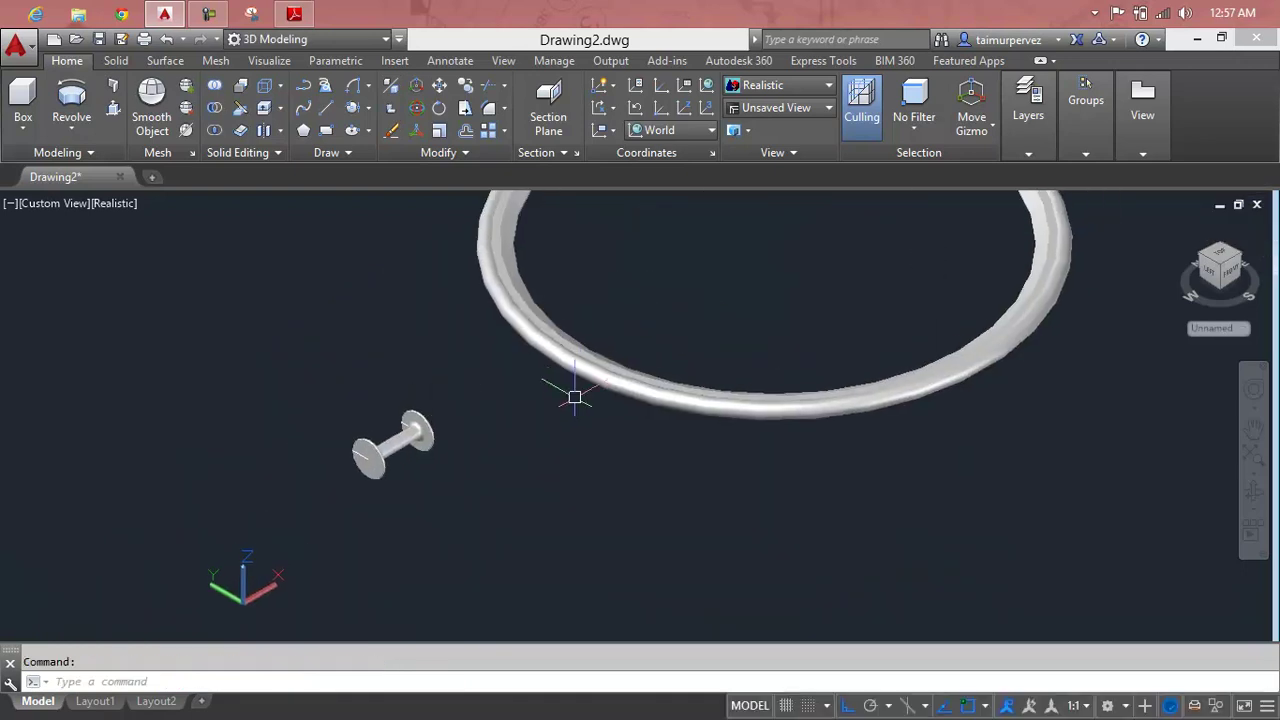
scroll(575, 385, up, 3)
key(Escape)
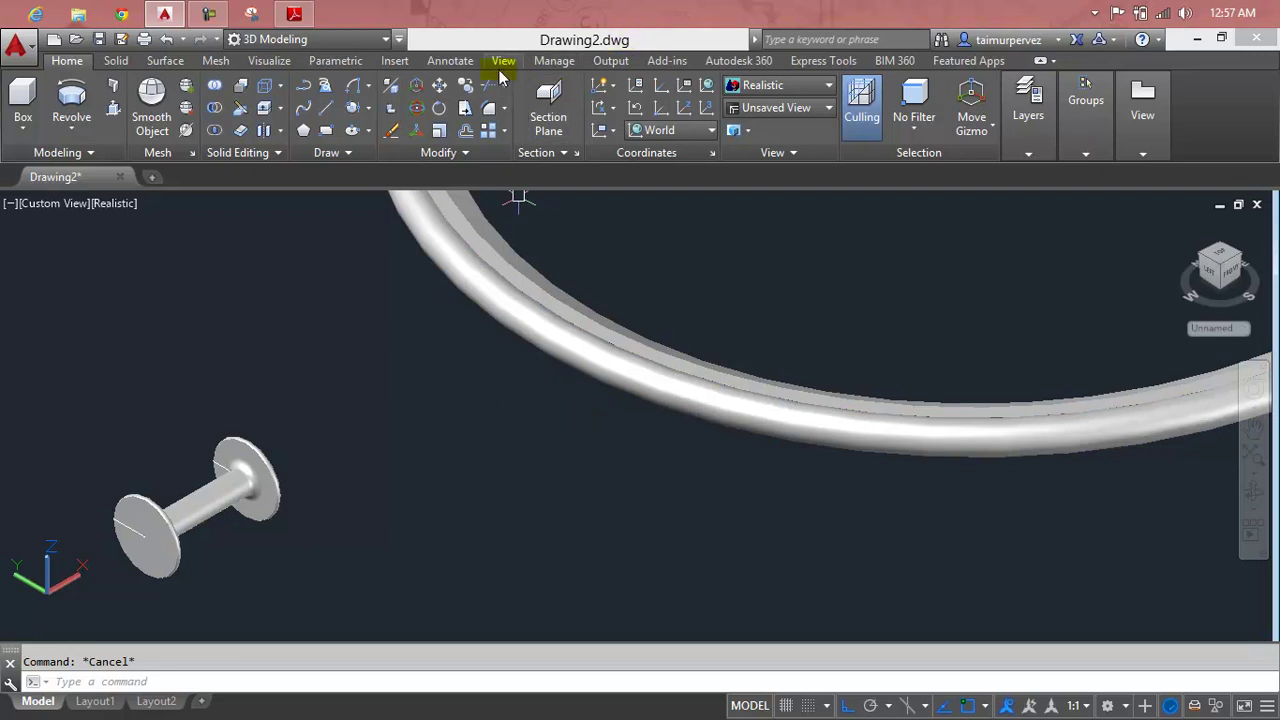
Step: Search the Materials Browser for 'rubber' and drag Rubber - Black onto the tire ring
click(268, 61)
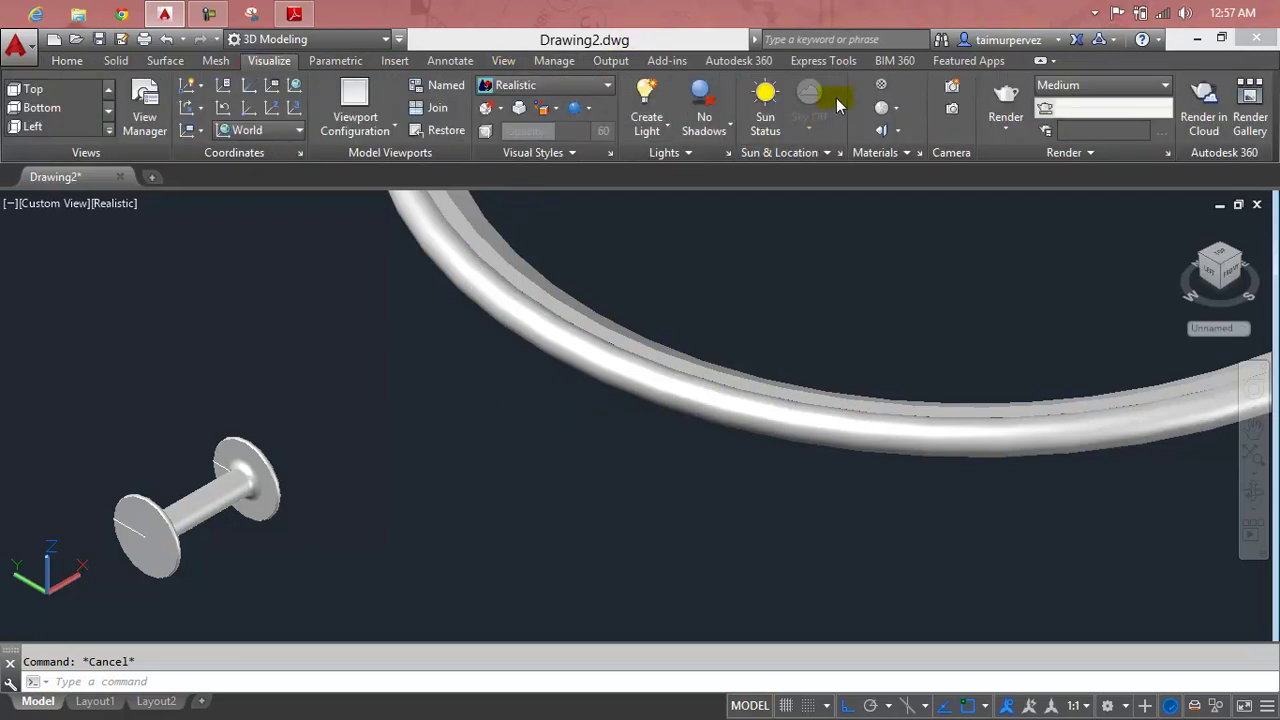
click(876, 88)
click(232, 233)
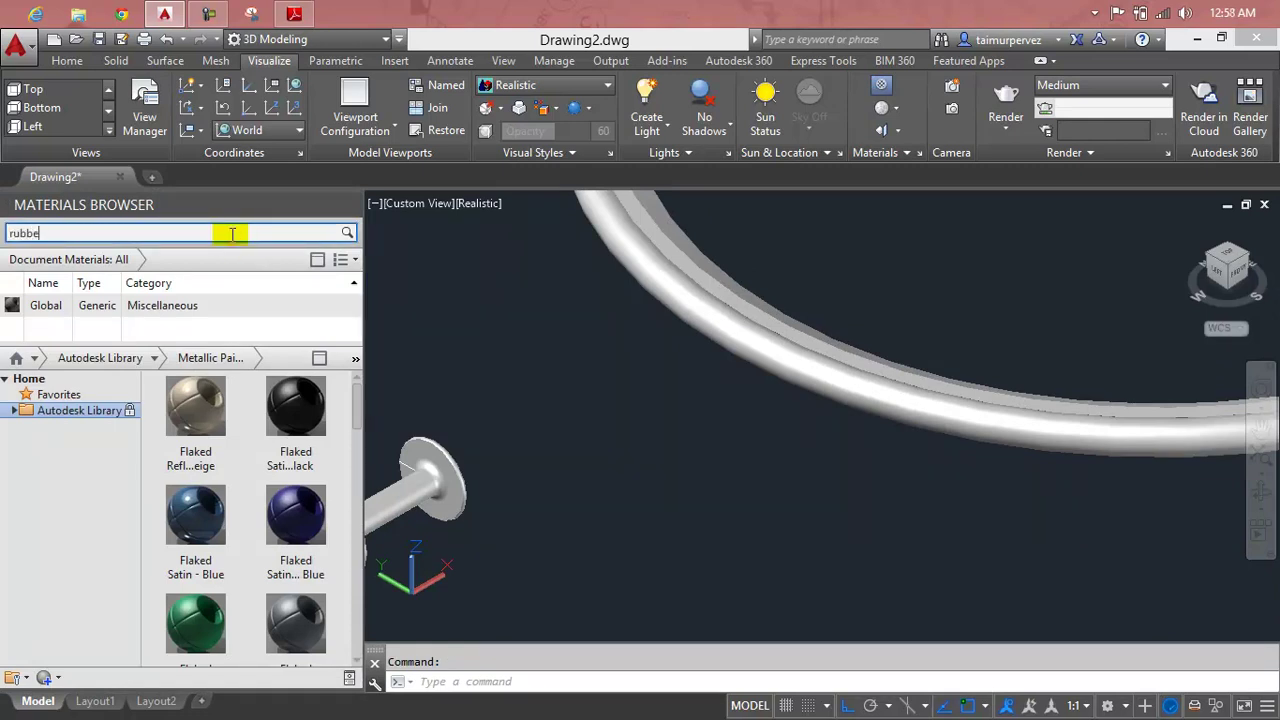
text(r)
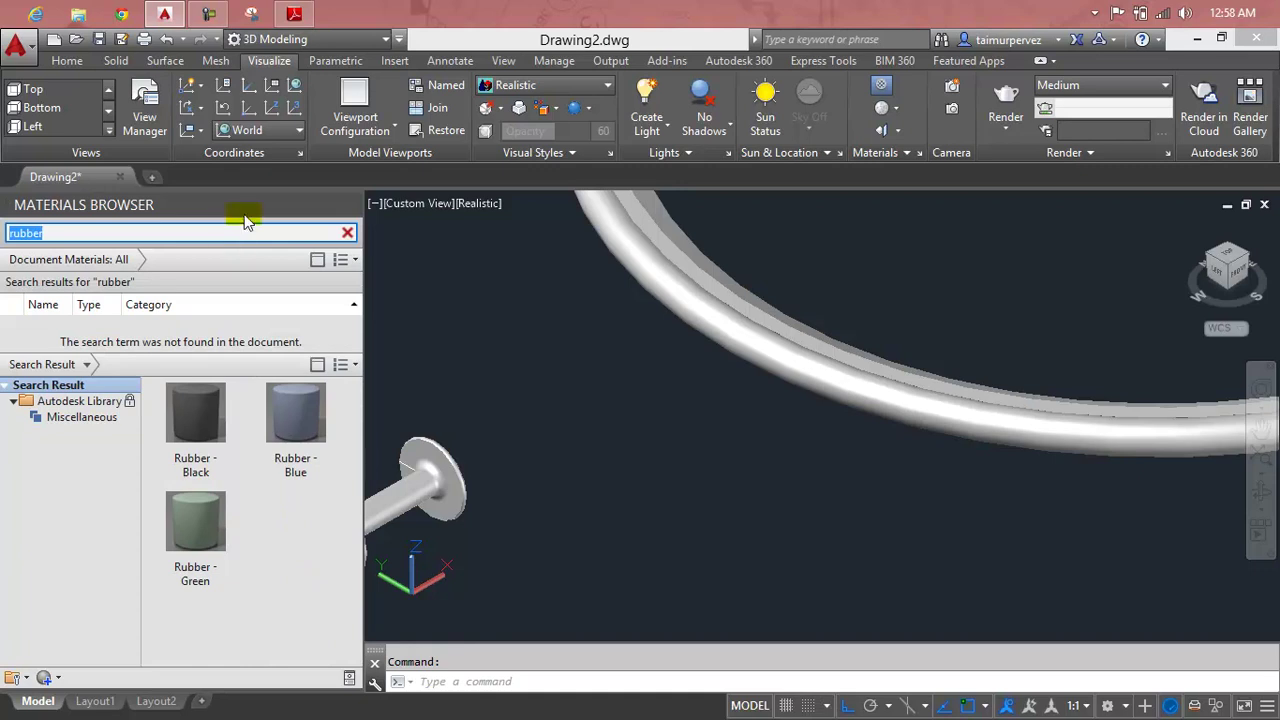
drag(222, 408, 722, 333)
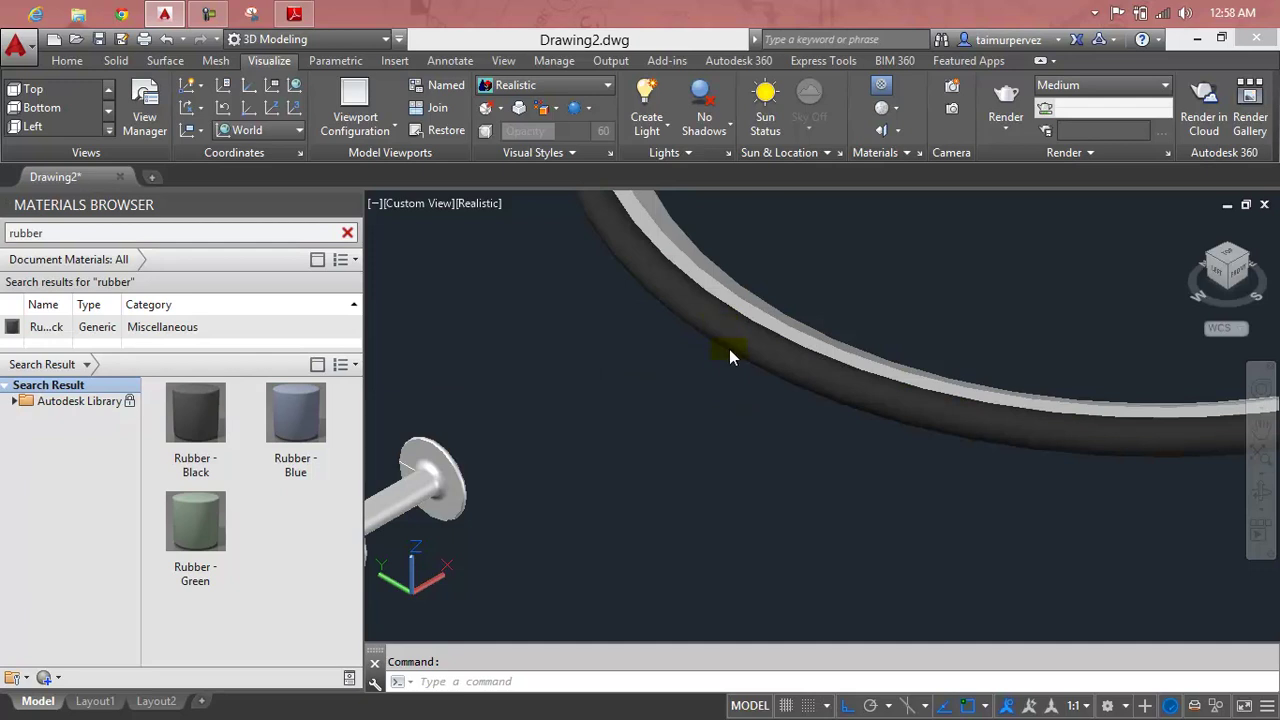
click(352, 205)
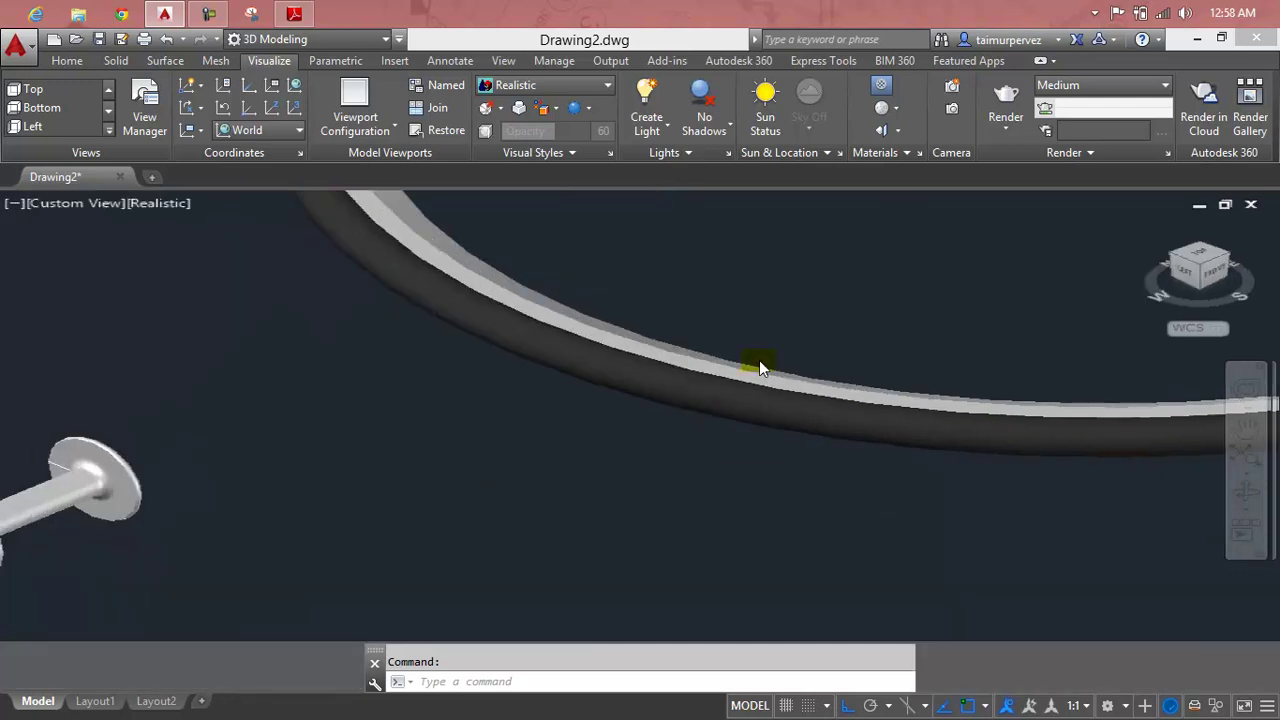
scroll(755, 358, down, 3)
scroll(755, 358, down, 3)
Step: Orbit and zoom to view the black rubber tire ring from a tilted overhead angle
key(Escape)
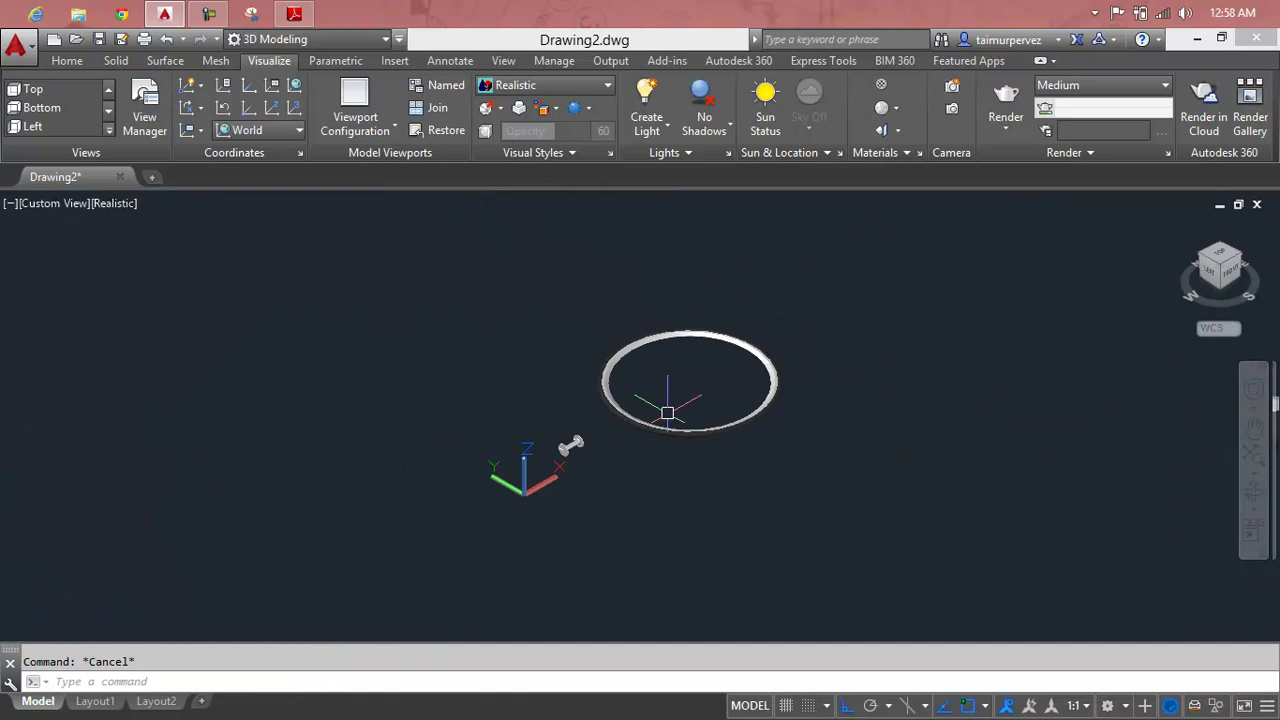
shift+middle_drag(679, 415, 650, 325)
scroll(657, 360, up, 4)
scroll(686, 414, up, 2)
mouse_move(686, 414)
shift+middle_down()
mouse_move(663, 511)
mouse_move(623, 463)
mouse_move(651, 483)
mouse_move(820, 280)
mouse_move(807, 312)
mouse_move(726, 366)
mouse_move(791, 240)
mouse_move(795, 306)
mouse_move(711, 380)
mouse_move(717, 460)
mouse_move(670, 513)
mouse_move(677, 451)
mouse_move(650, 500)
mouse_move(611, 421)
mouse_move(606, 523)
shift+middle_up()
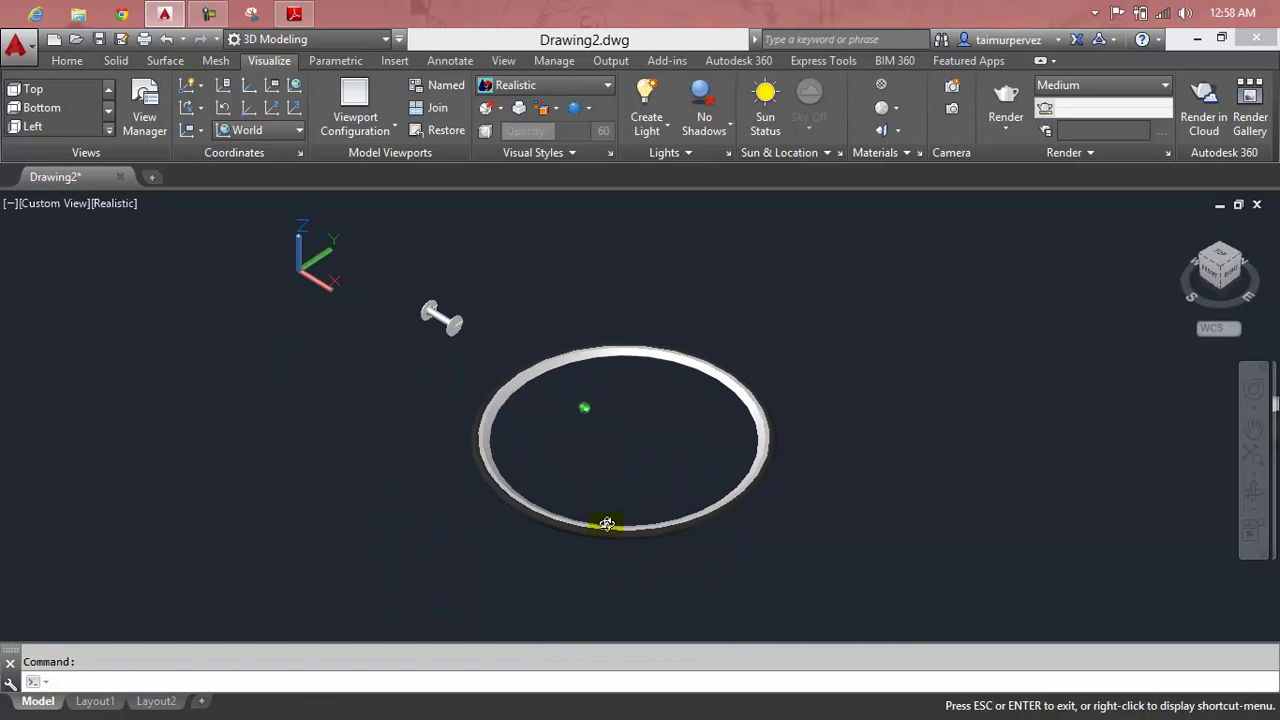
scroll(606, 523, up, 2)
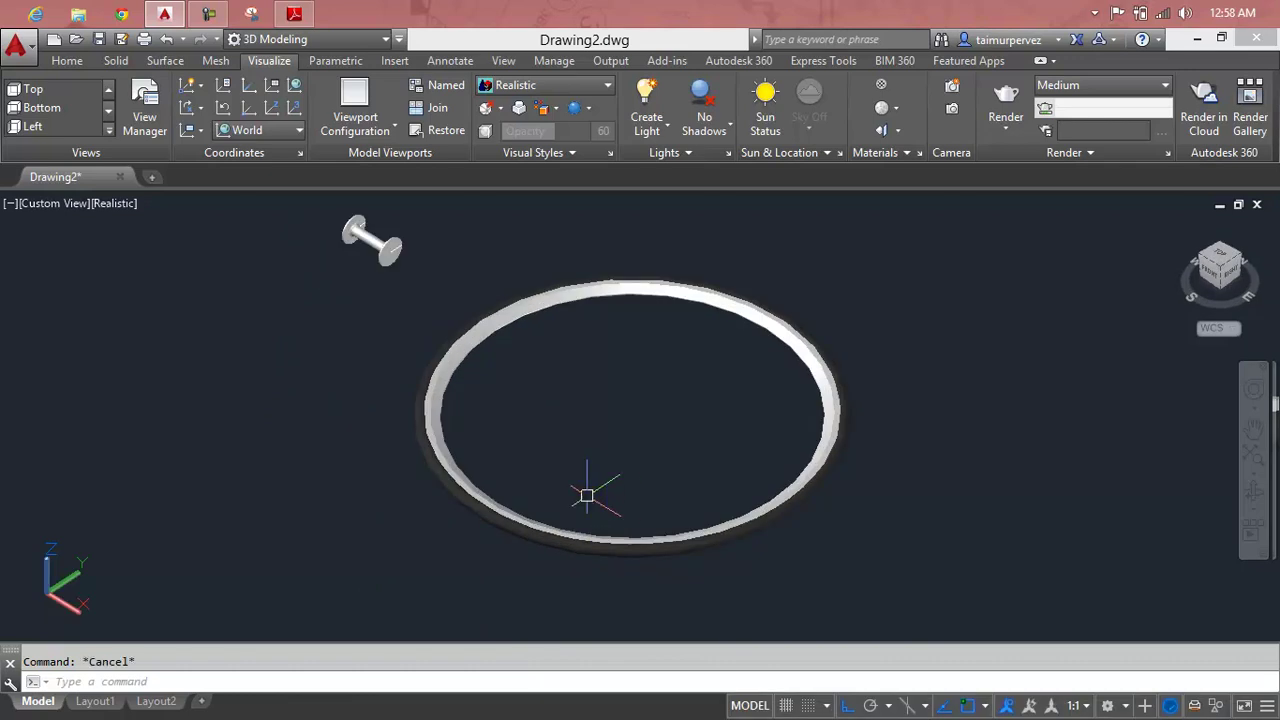